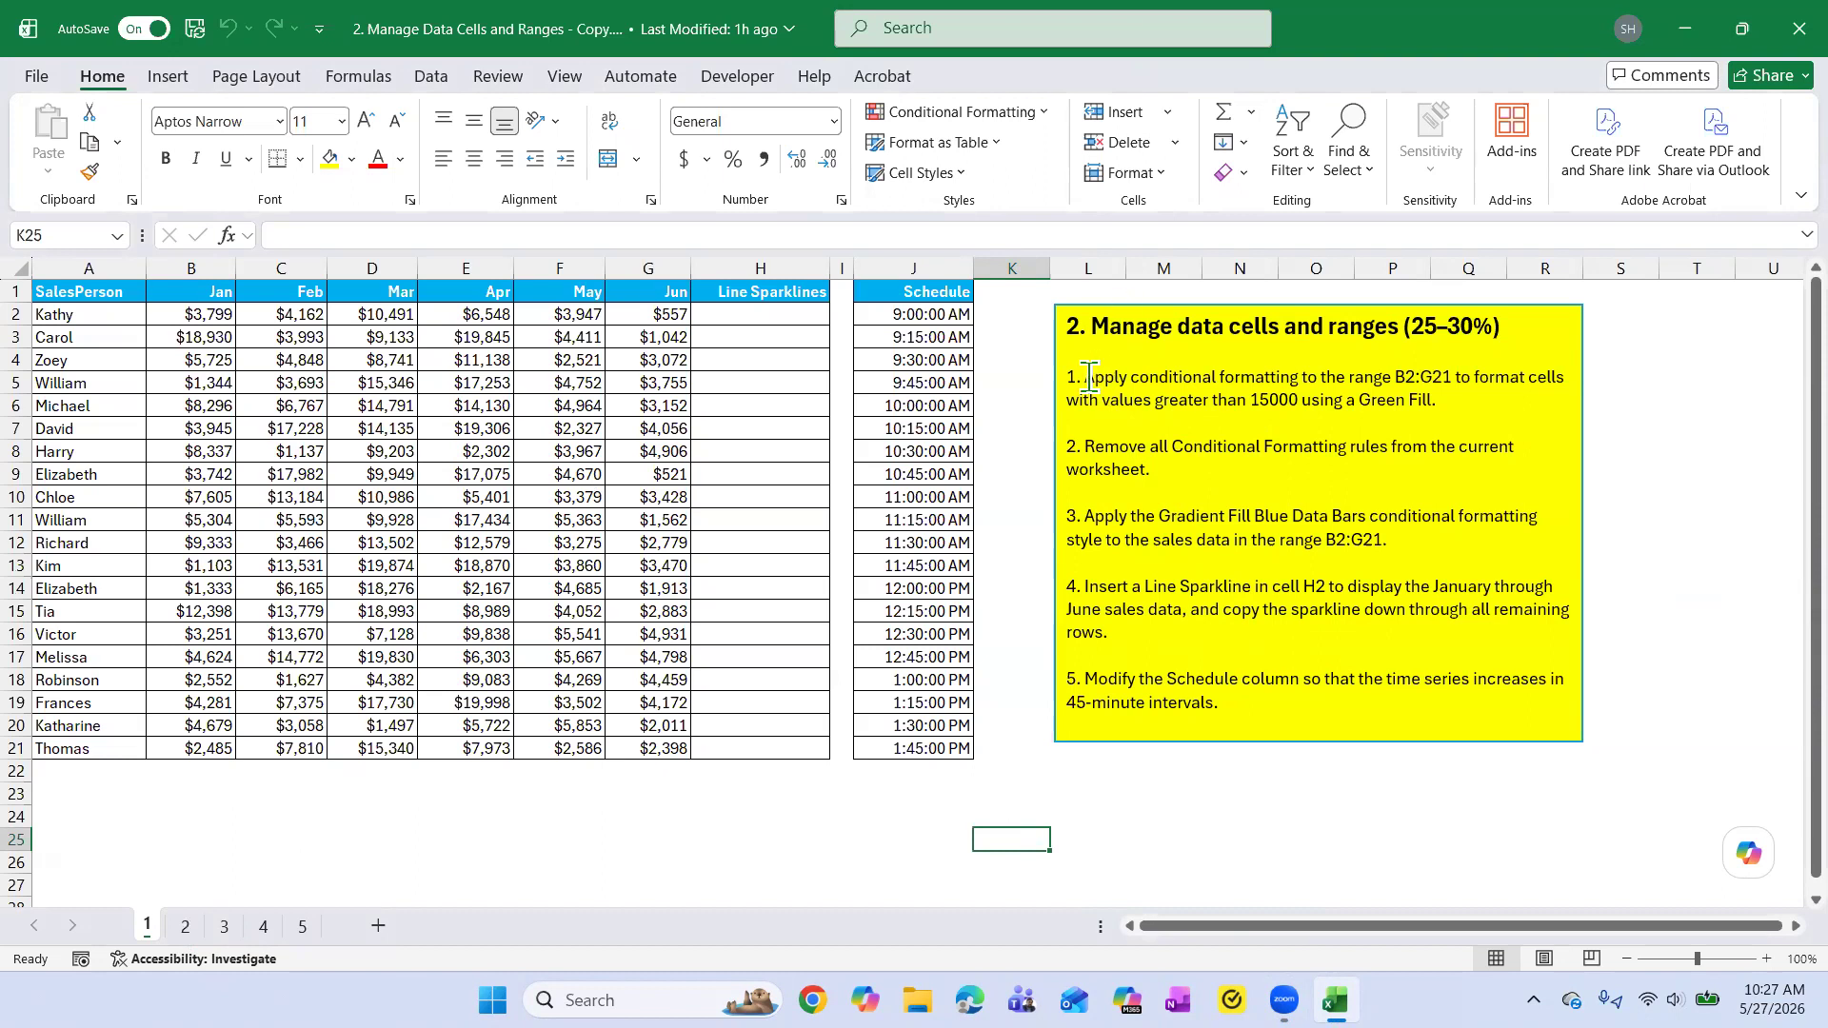
Bold the words "conditional formatting" in task 1 of the yellow instruction text box.
{"action": "left_click_drag", "start_coordinate": [1135, 377], "coordinate": [1305, 382]}
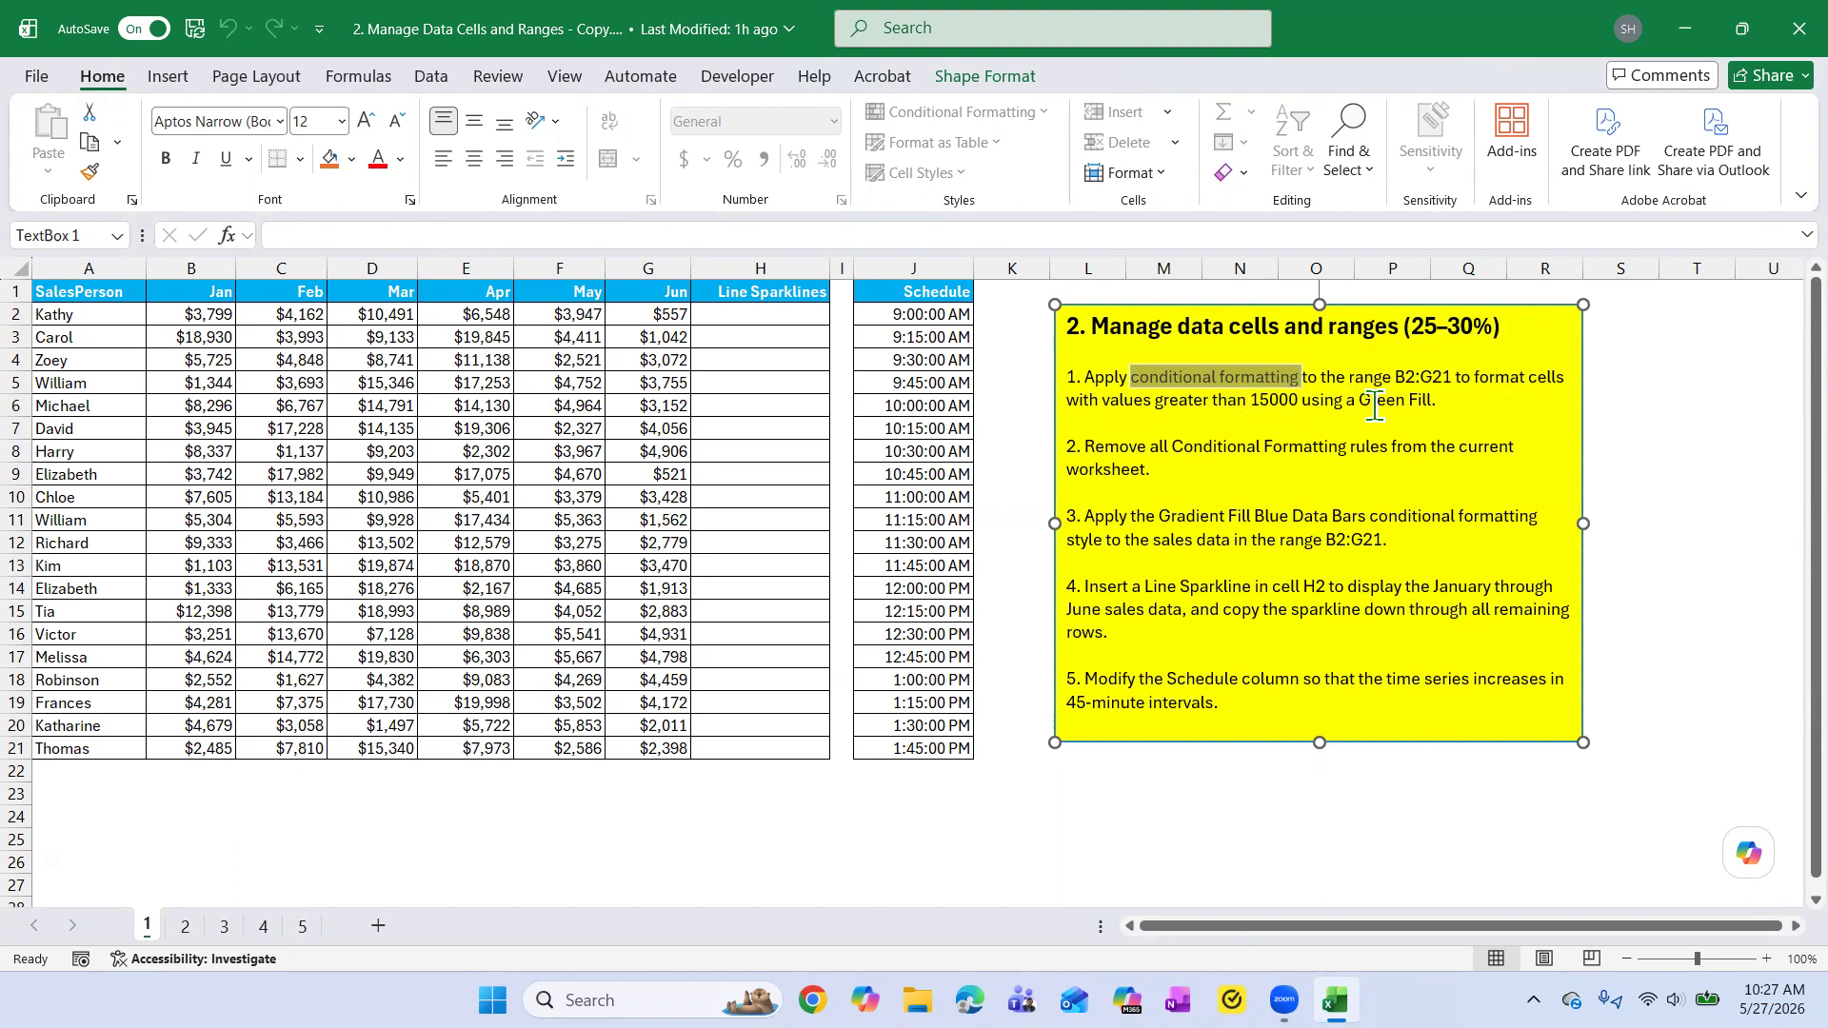
{"action": "left_click", "coordinate": [1456, 419]}
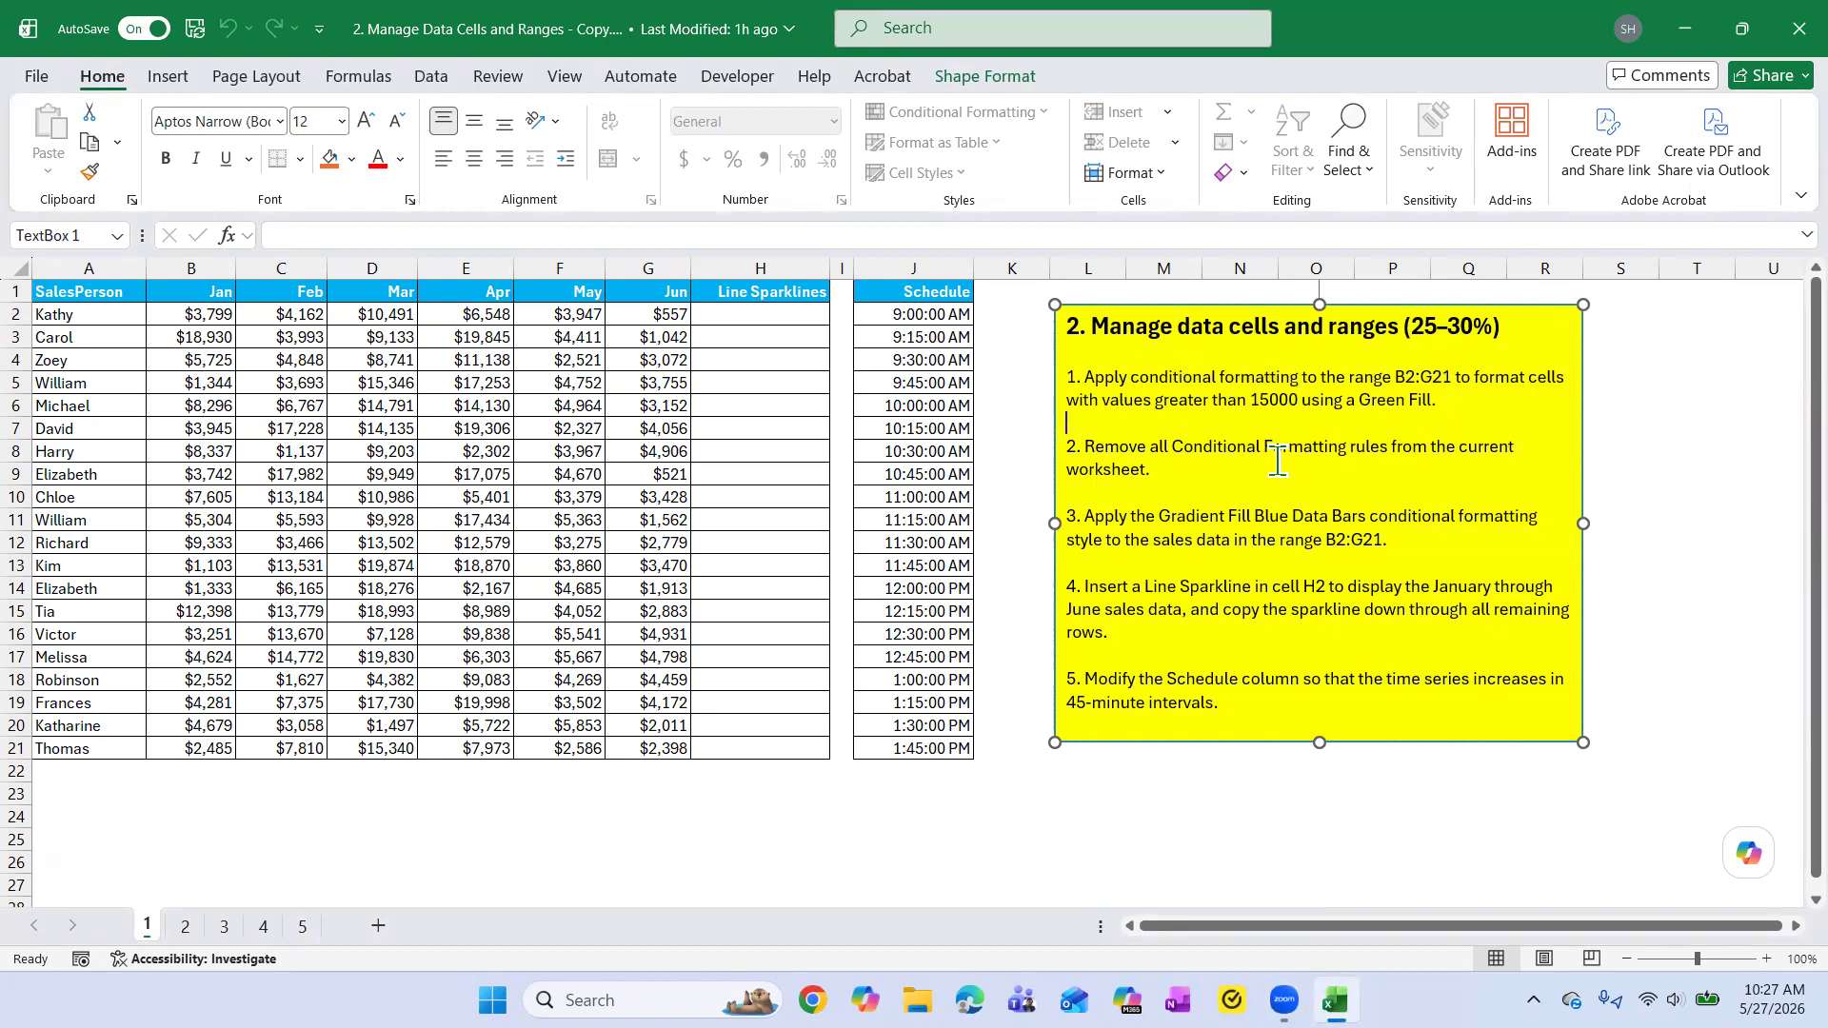
{"action": "left_click_drag", "start_coordinate": [1133, 378], "coordinate": [1298, 379]}
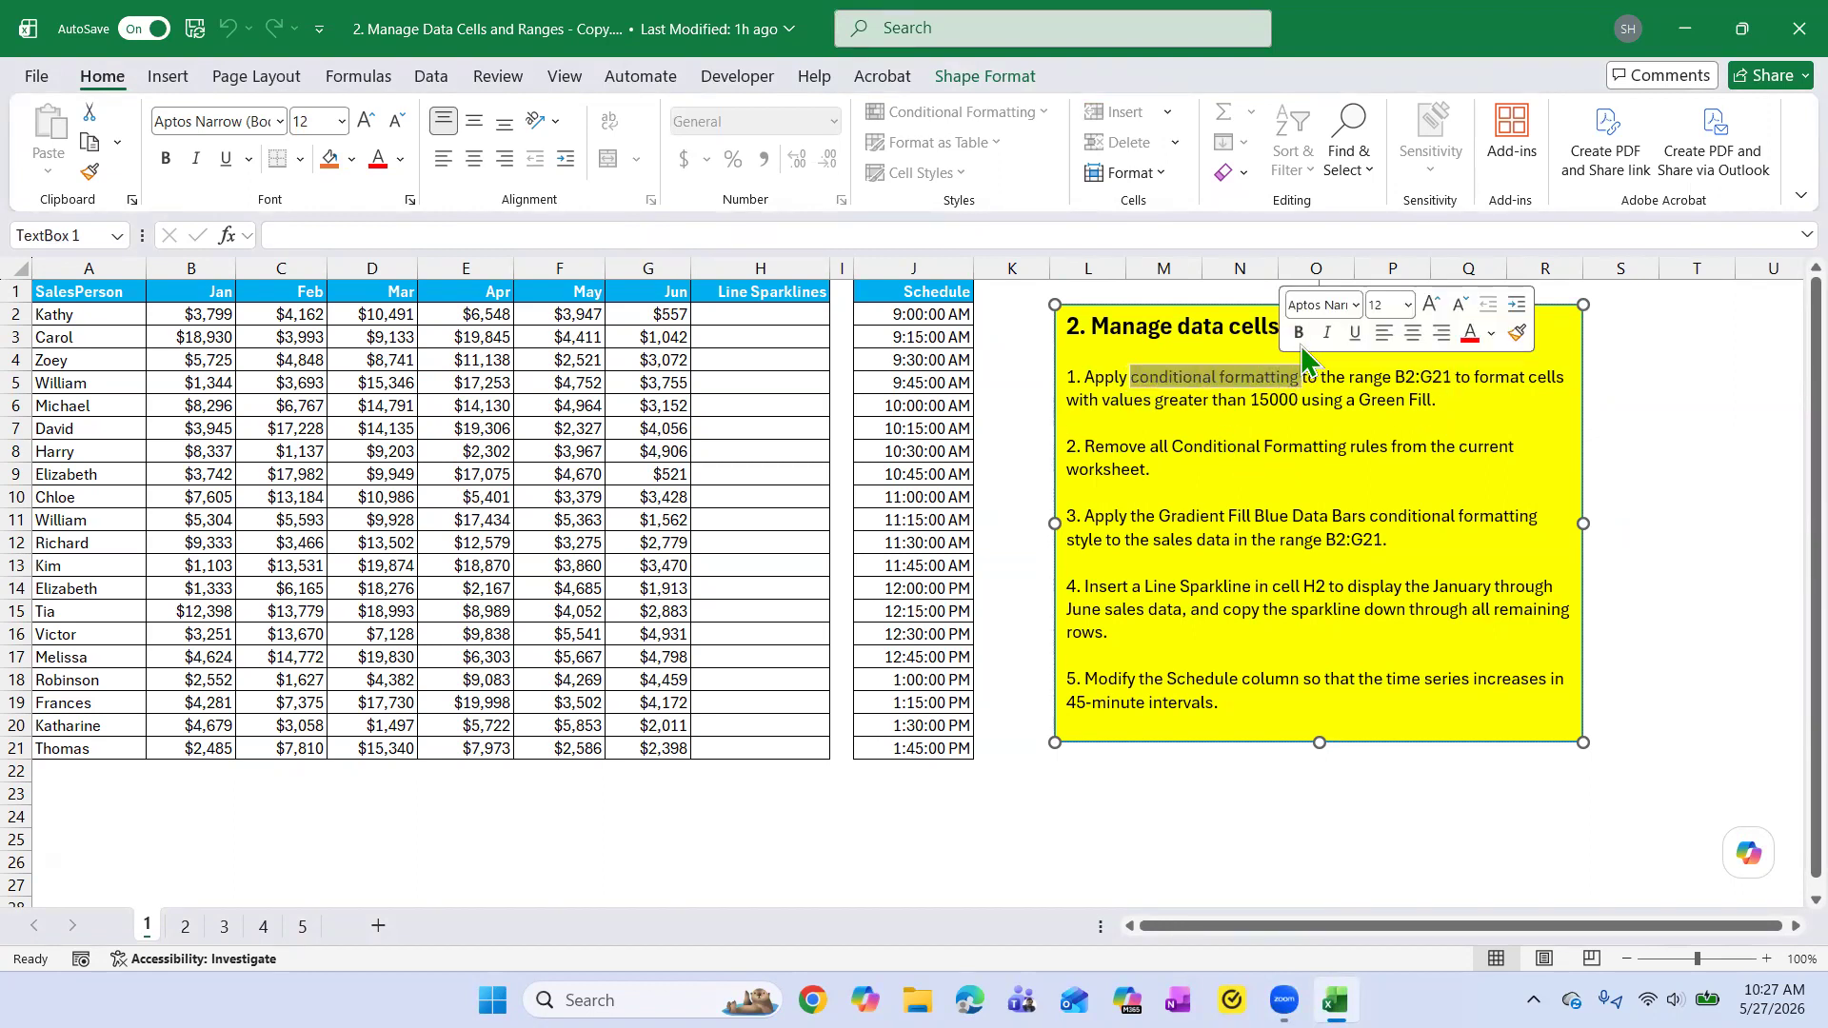
{"action": "left_click", "coordinate": [1299, 332]}
{"action": "left_click", "coordinate": [1268, 446]}
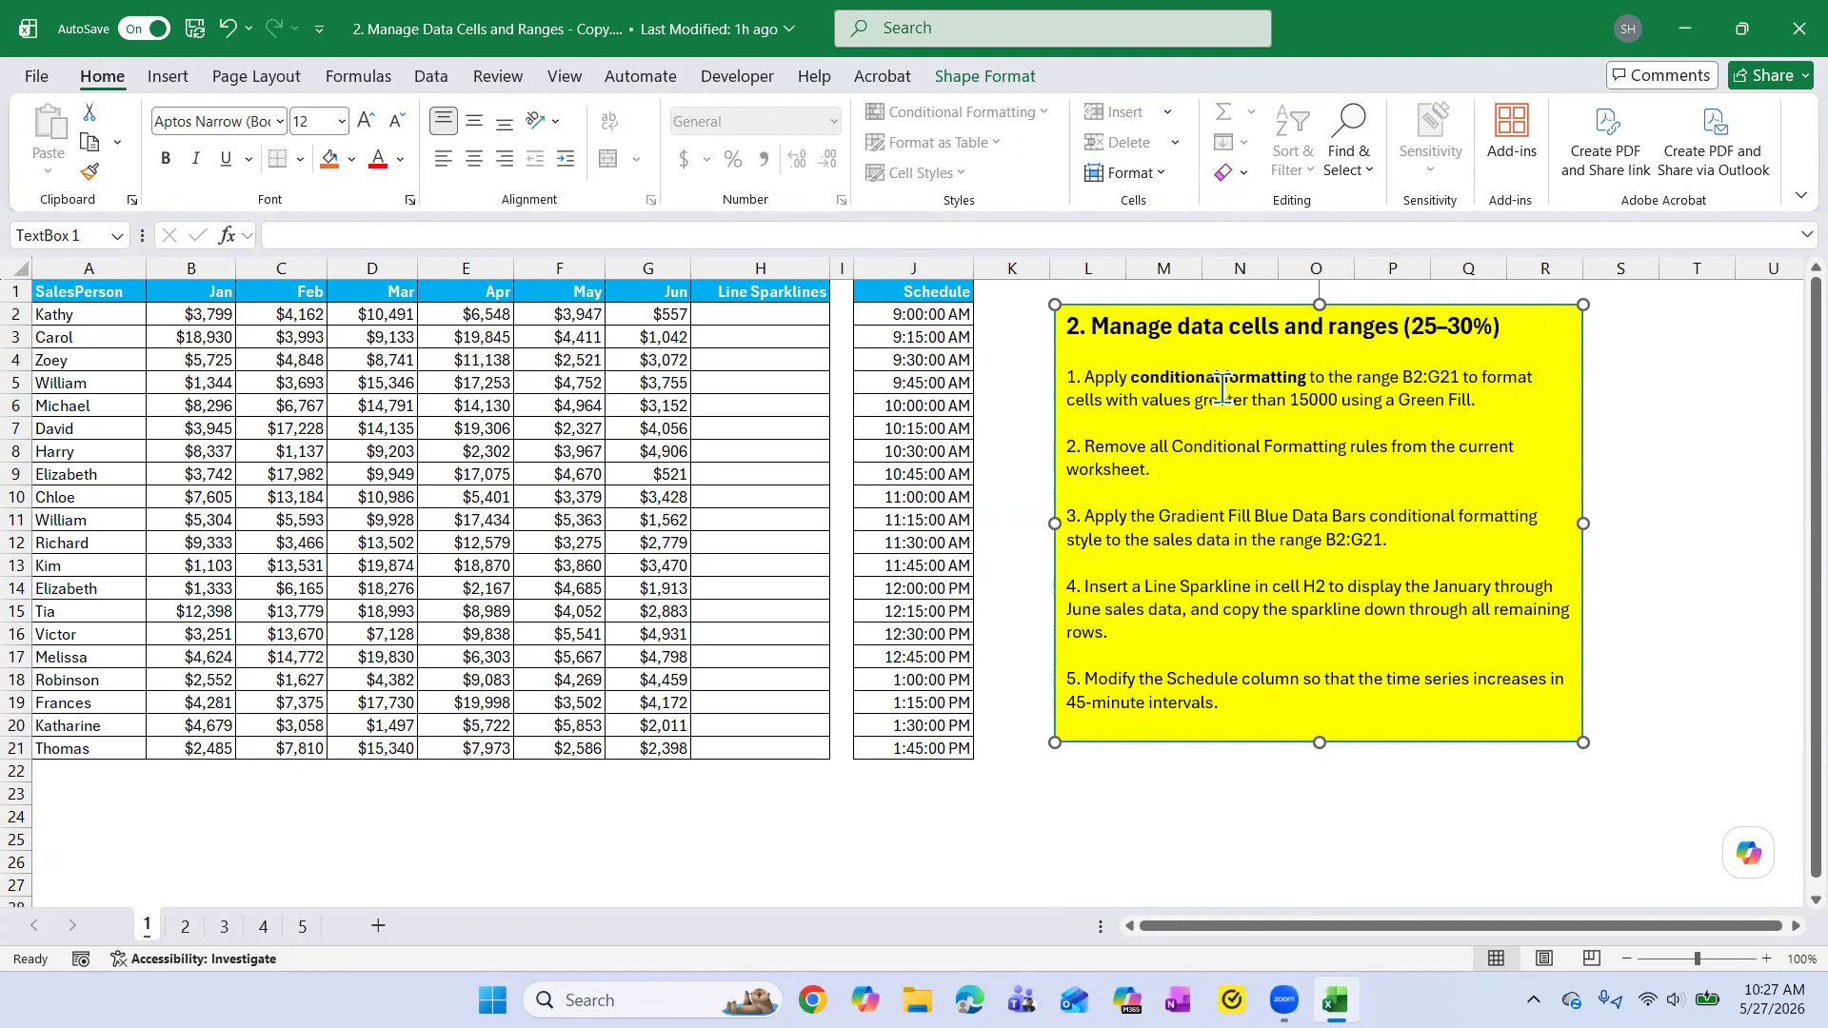
Bold the range reference "B2:G21" in task 1 of the instruction text box.
{"action": "left_click_drag", "start_coordinate": [1400, 377], "coordinate": [1460, 374]}
{"action": "left_click", "coordinate": [1461, 404]}
{"action": "left_click", "coordinate": [1477, 336]}
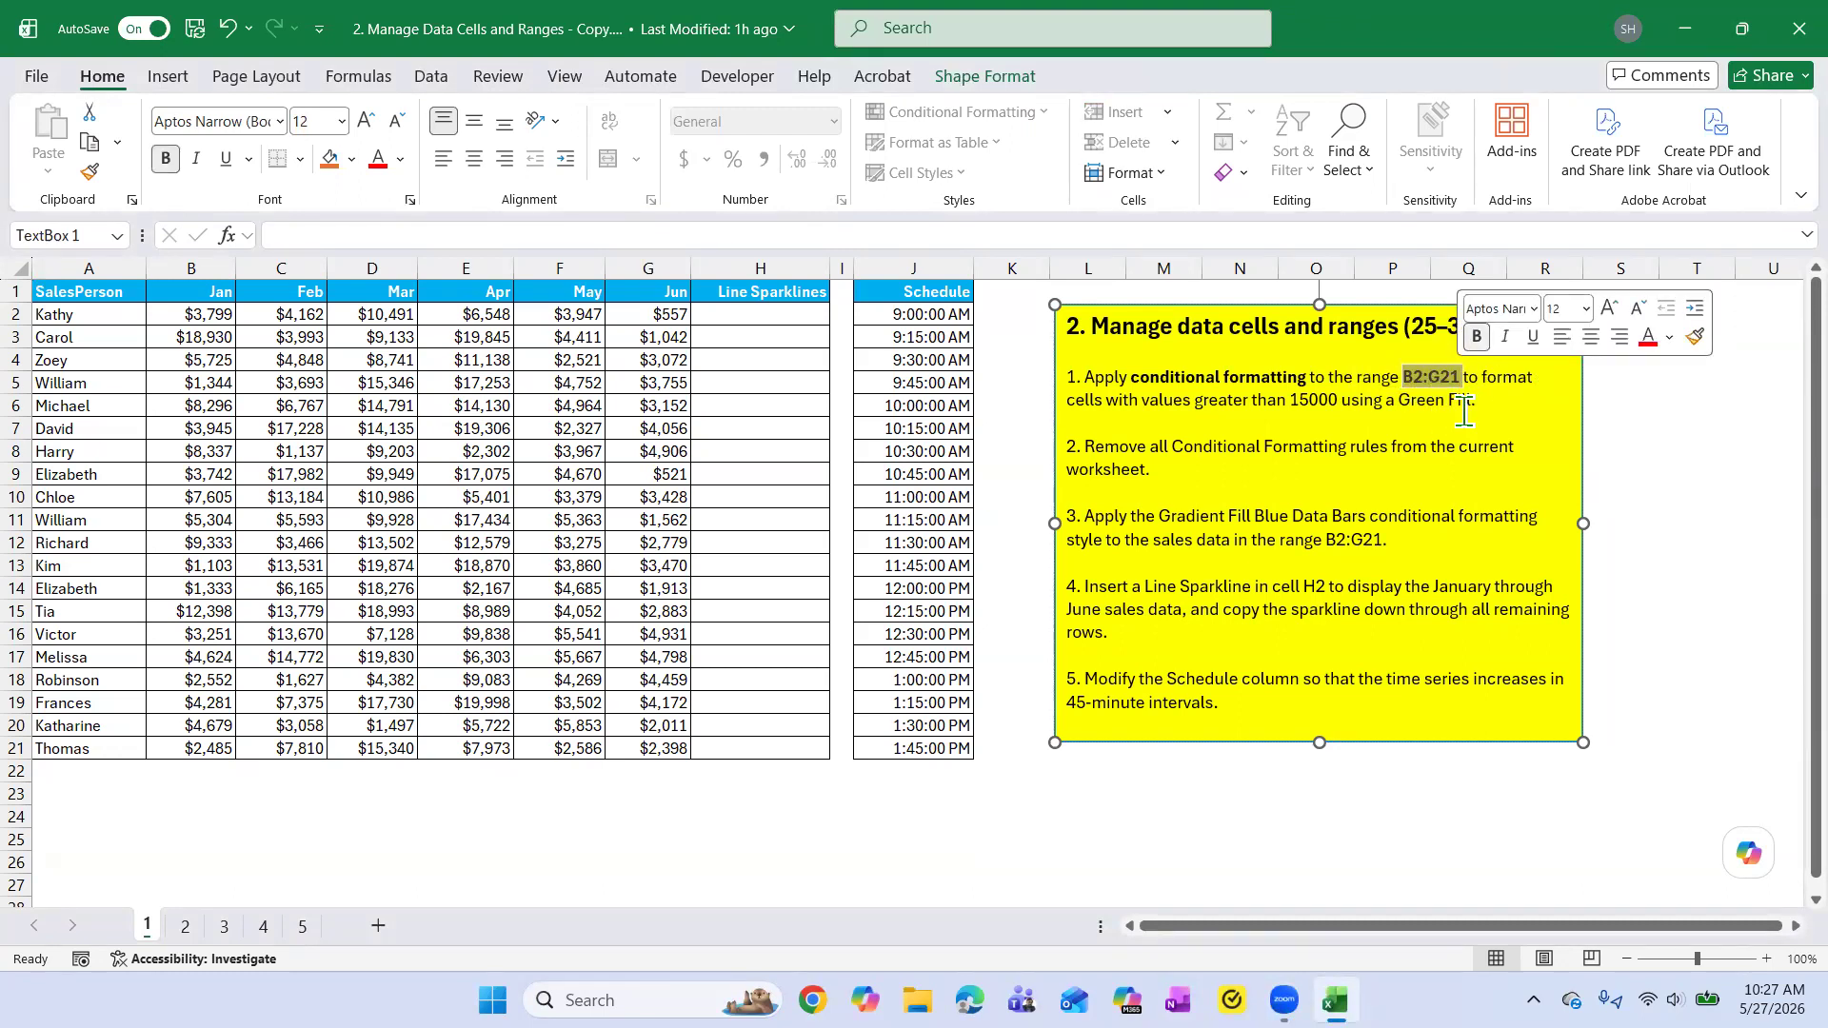
{"action": "left_click", "coordinate": [1471, 409]}
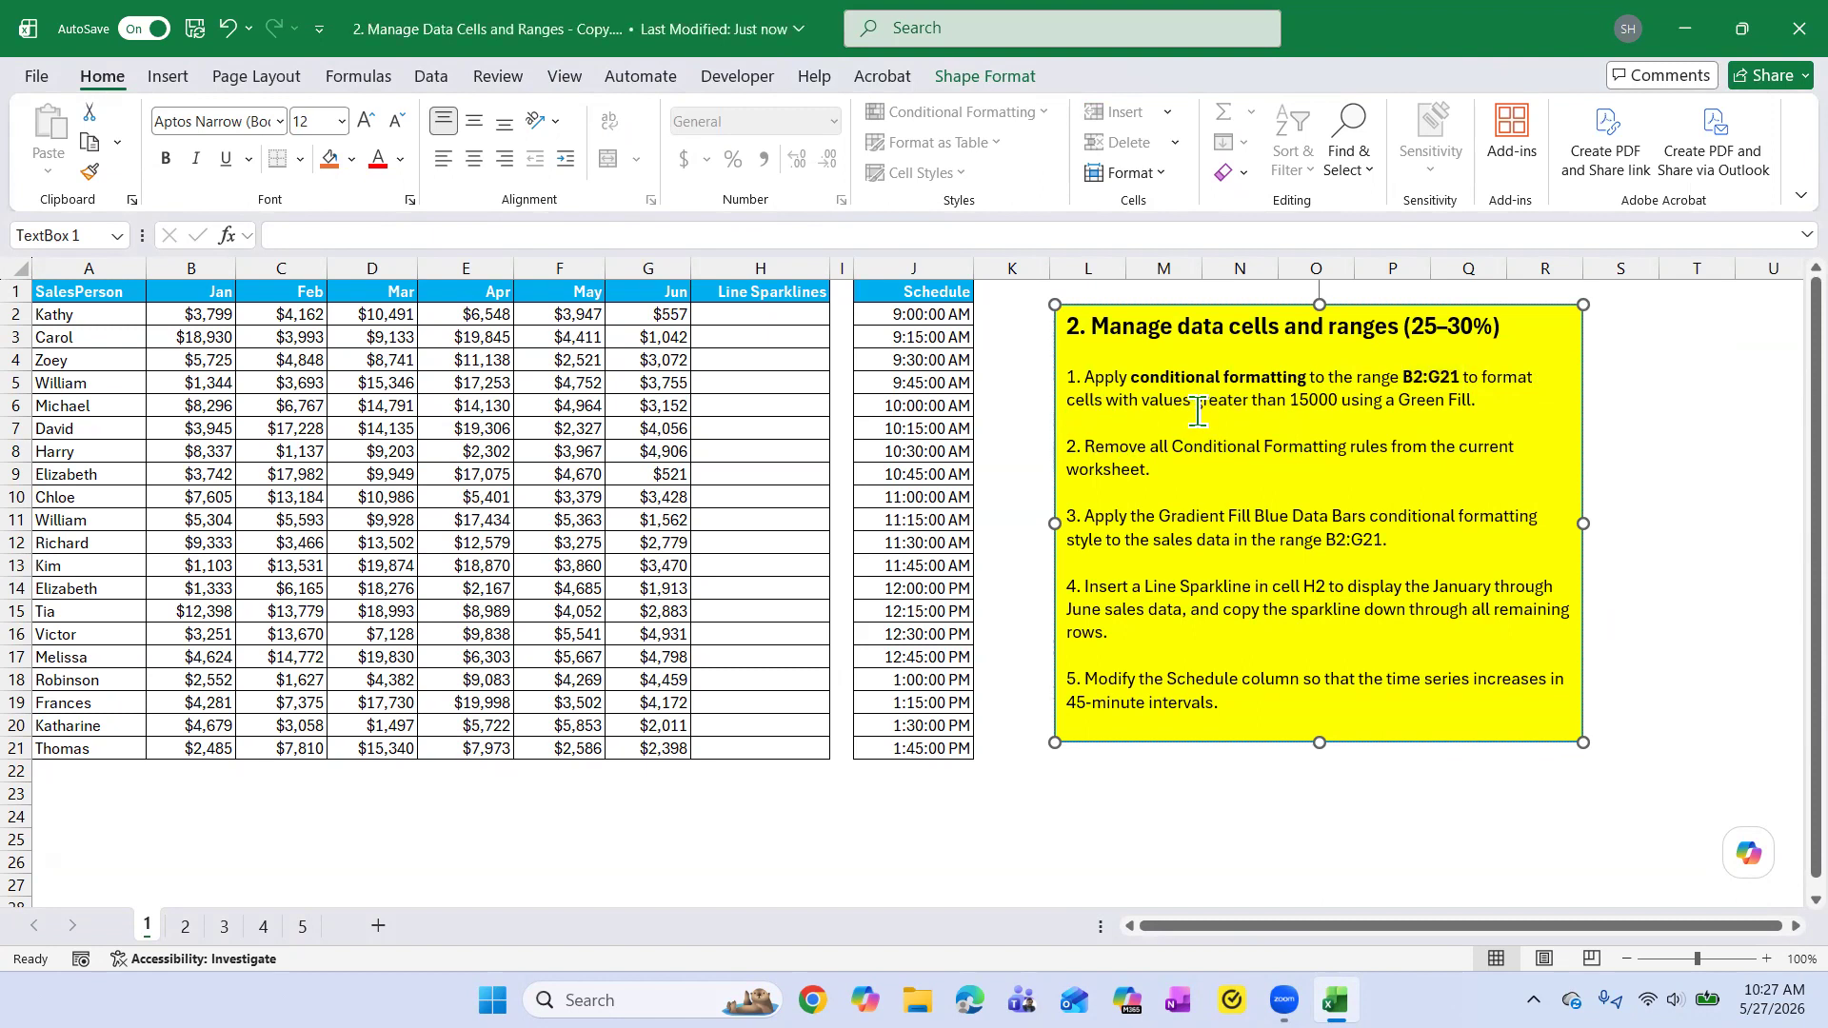
Bold the phrases "values greater" and "Green Fill" in task 1 of the instruction text box.
{"action": "left_click_drag", "start_coordinate": [1198, 400], "coordinate": [1243, 402]}
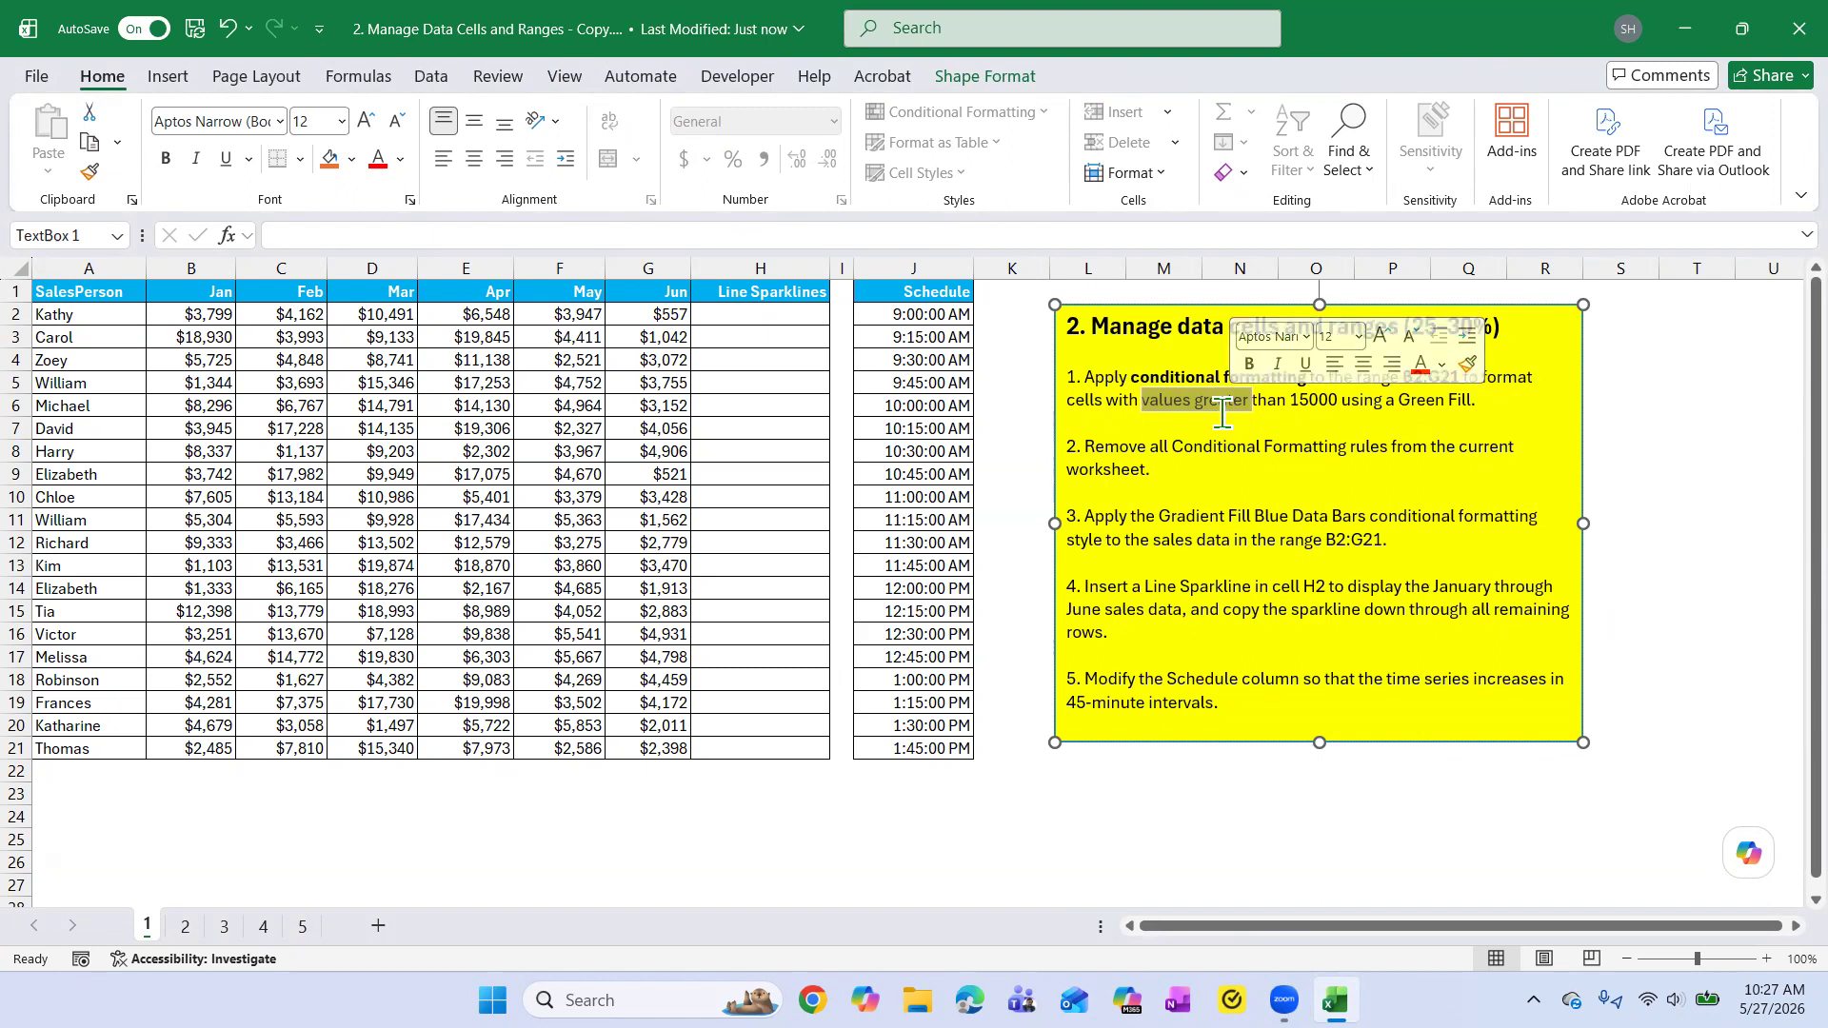
{"action": "key", "text": "ctrl+b"}
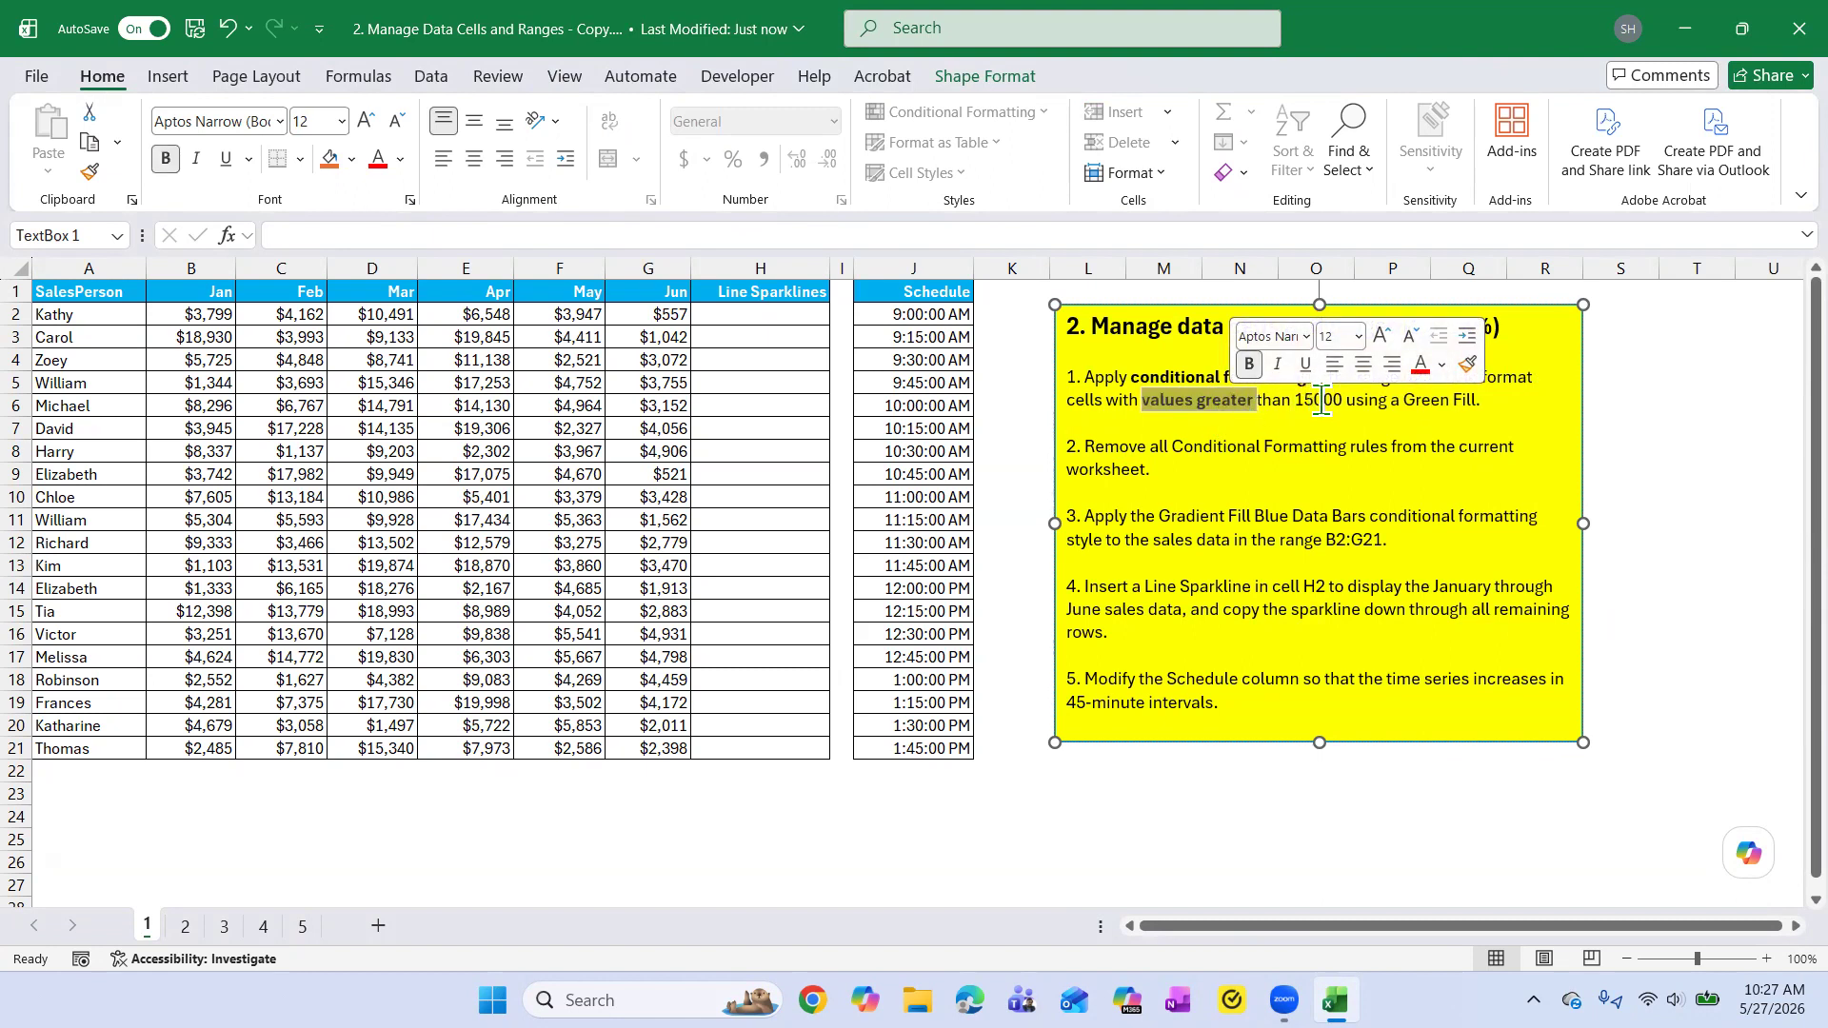
{"action": "left_click_drag", "start_coordinate": [1406, 400], "coordinate": [1476, 399]}
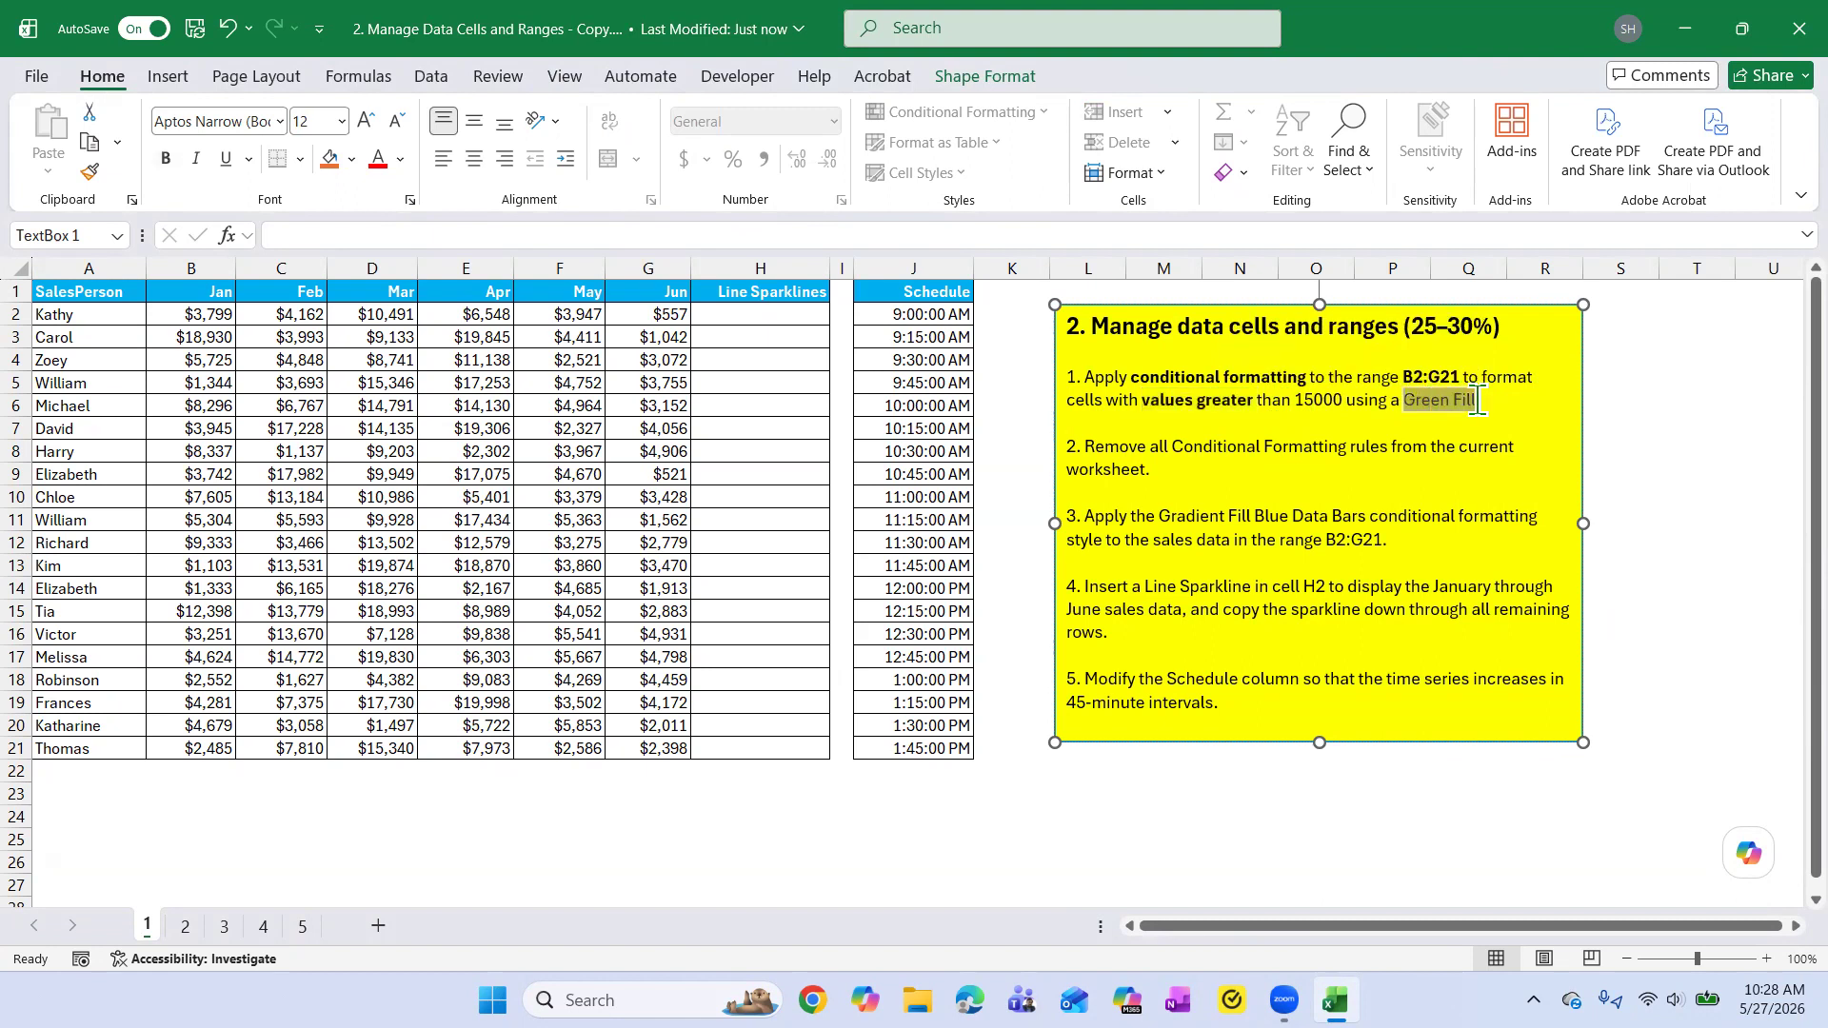
{"action": "left_click", "coordinate": [1496, 365]}
{"action": "left_click", "coordinate": [1469, 448]}
Select the sales data in B2:G21 and examine the available conditional formatting rule types, including the Highlight Cells Rules.
{"action": "left_click", "coordinate": [207, 318]}
{"action": "left_click_drag", "start_coordinate": [207, 318], "coordinate": [409, 752]}
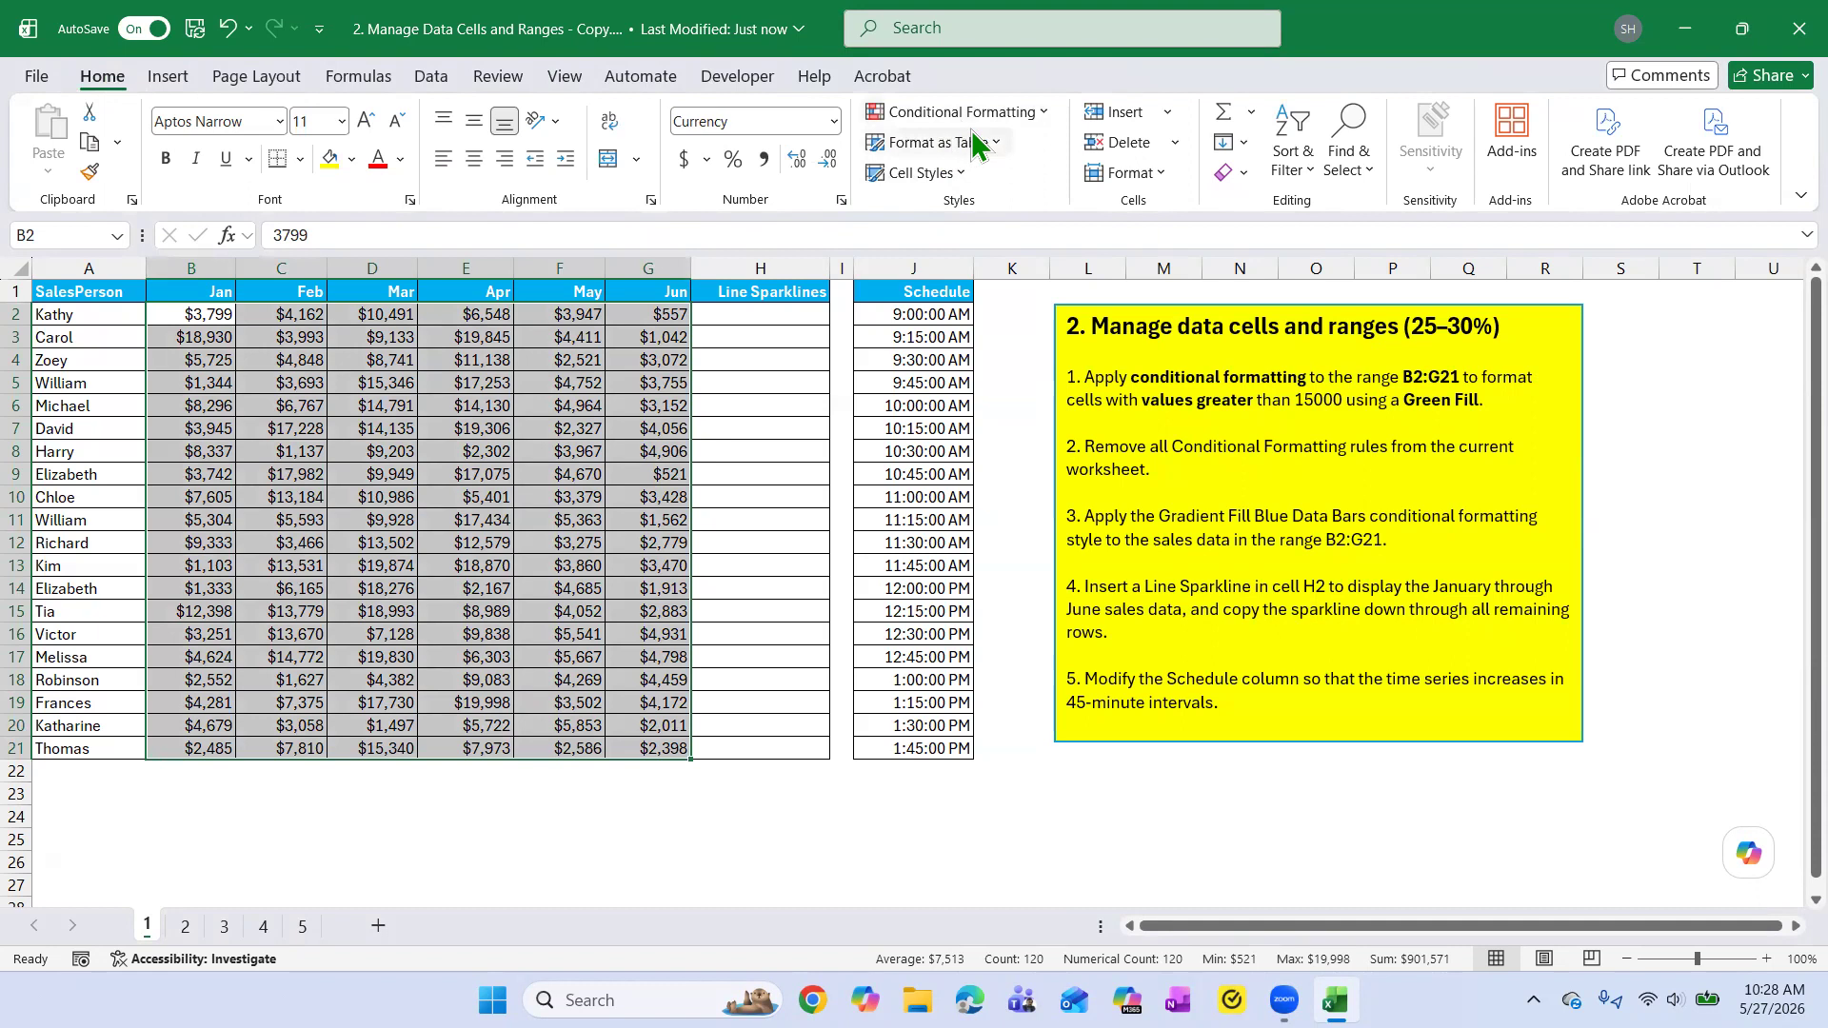
{"action": "left_click", "coordinate": [1044, 114]}
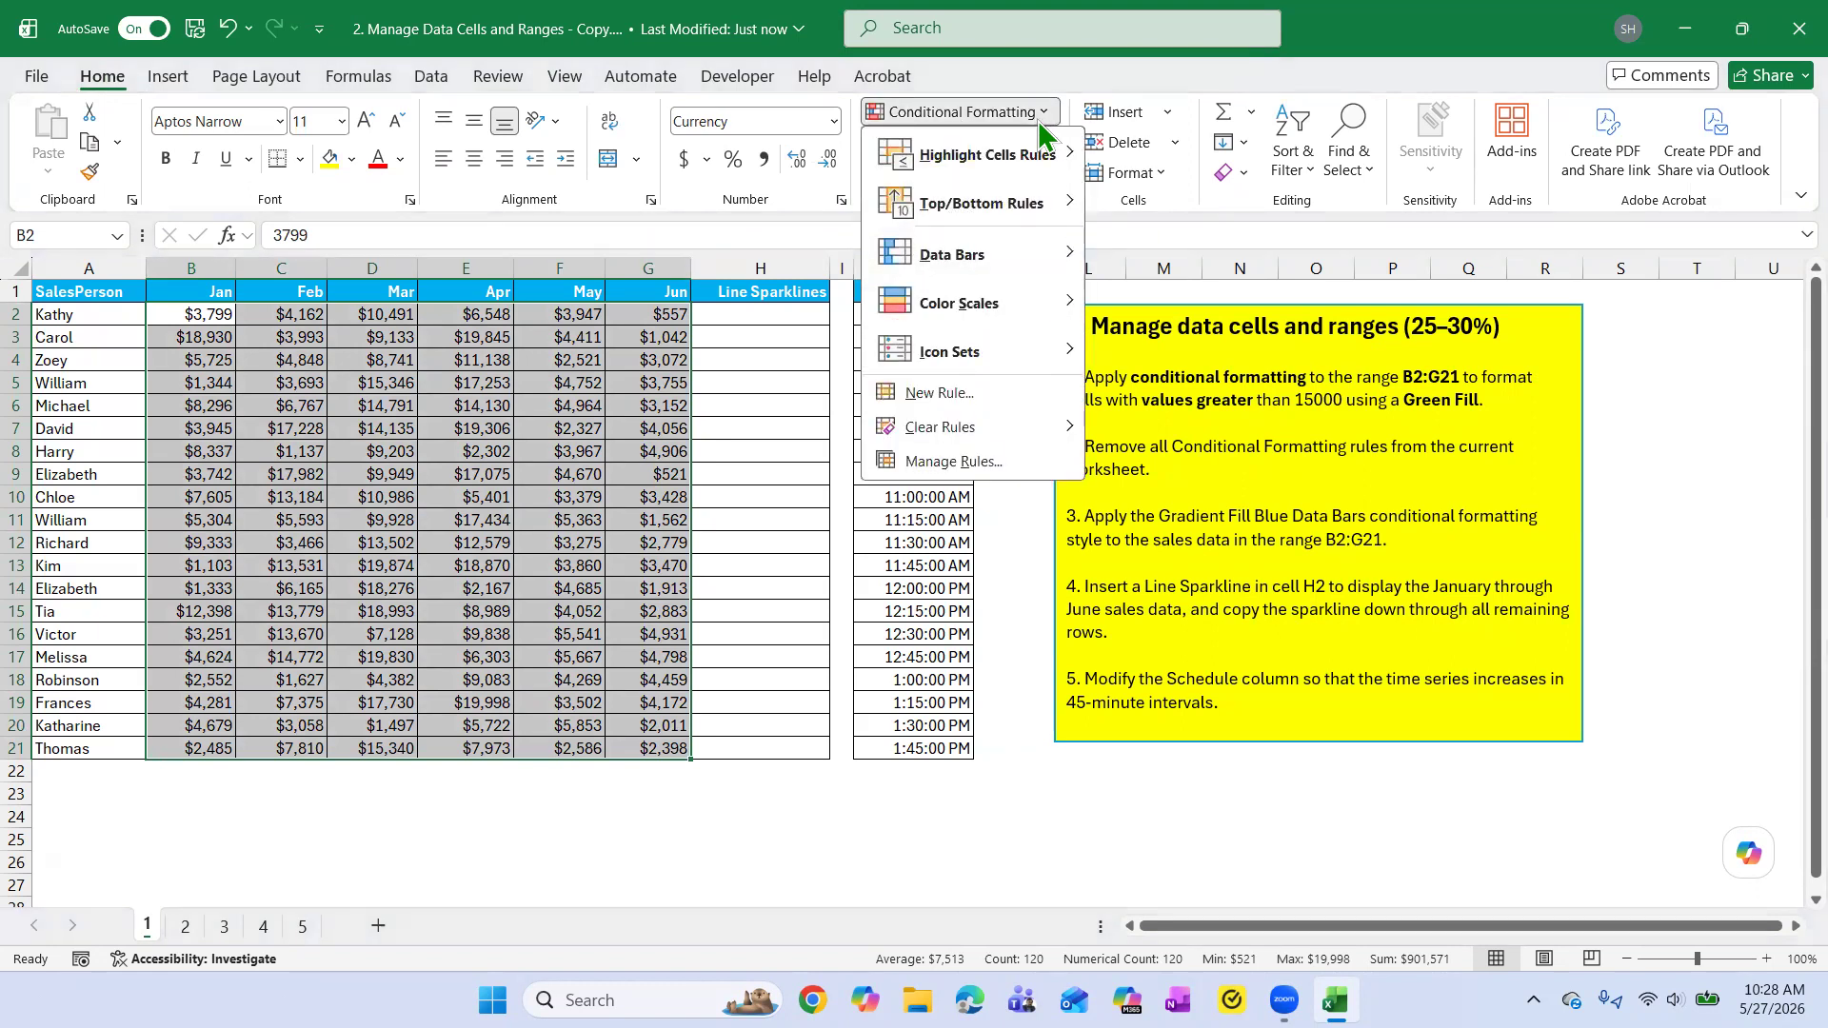
{"action": "mouse_move", "coordinate": [1007, 161]}
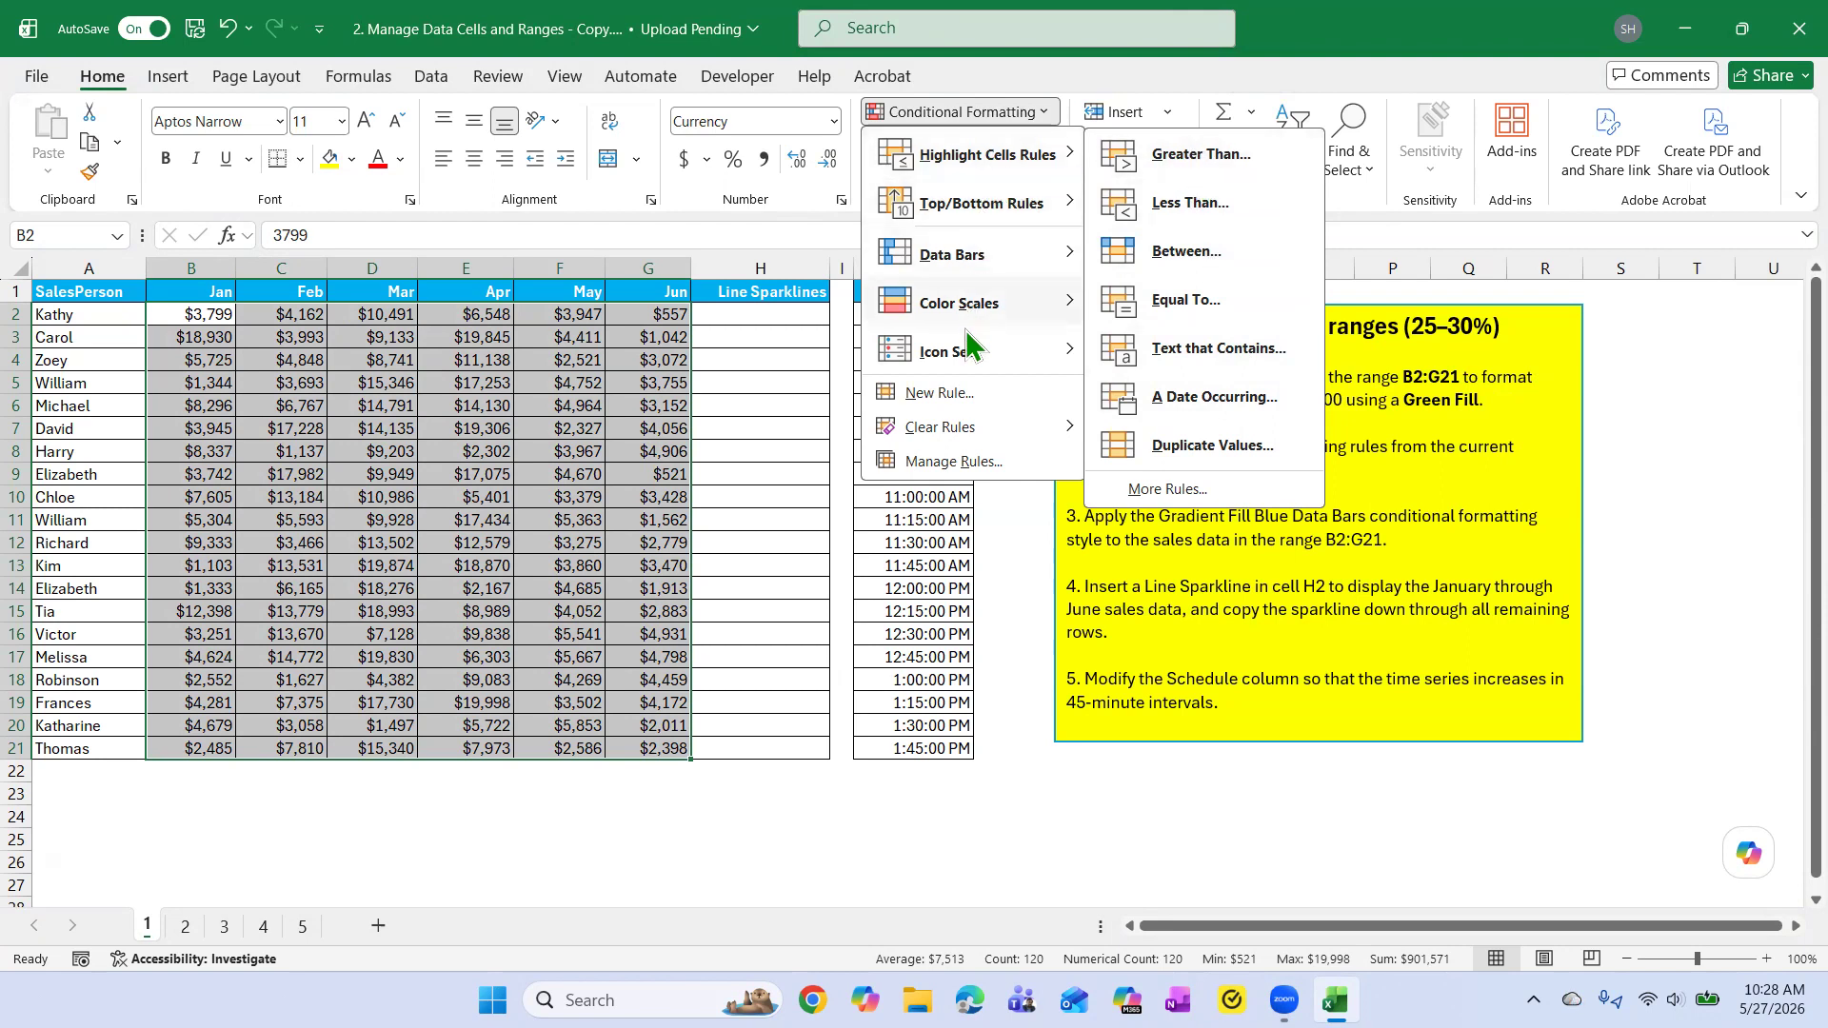
{"action": "left_click", "coordinate": [1426, 369]}
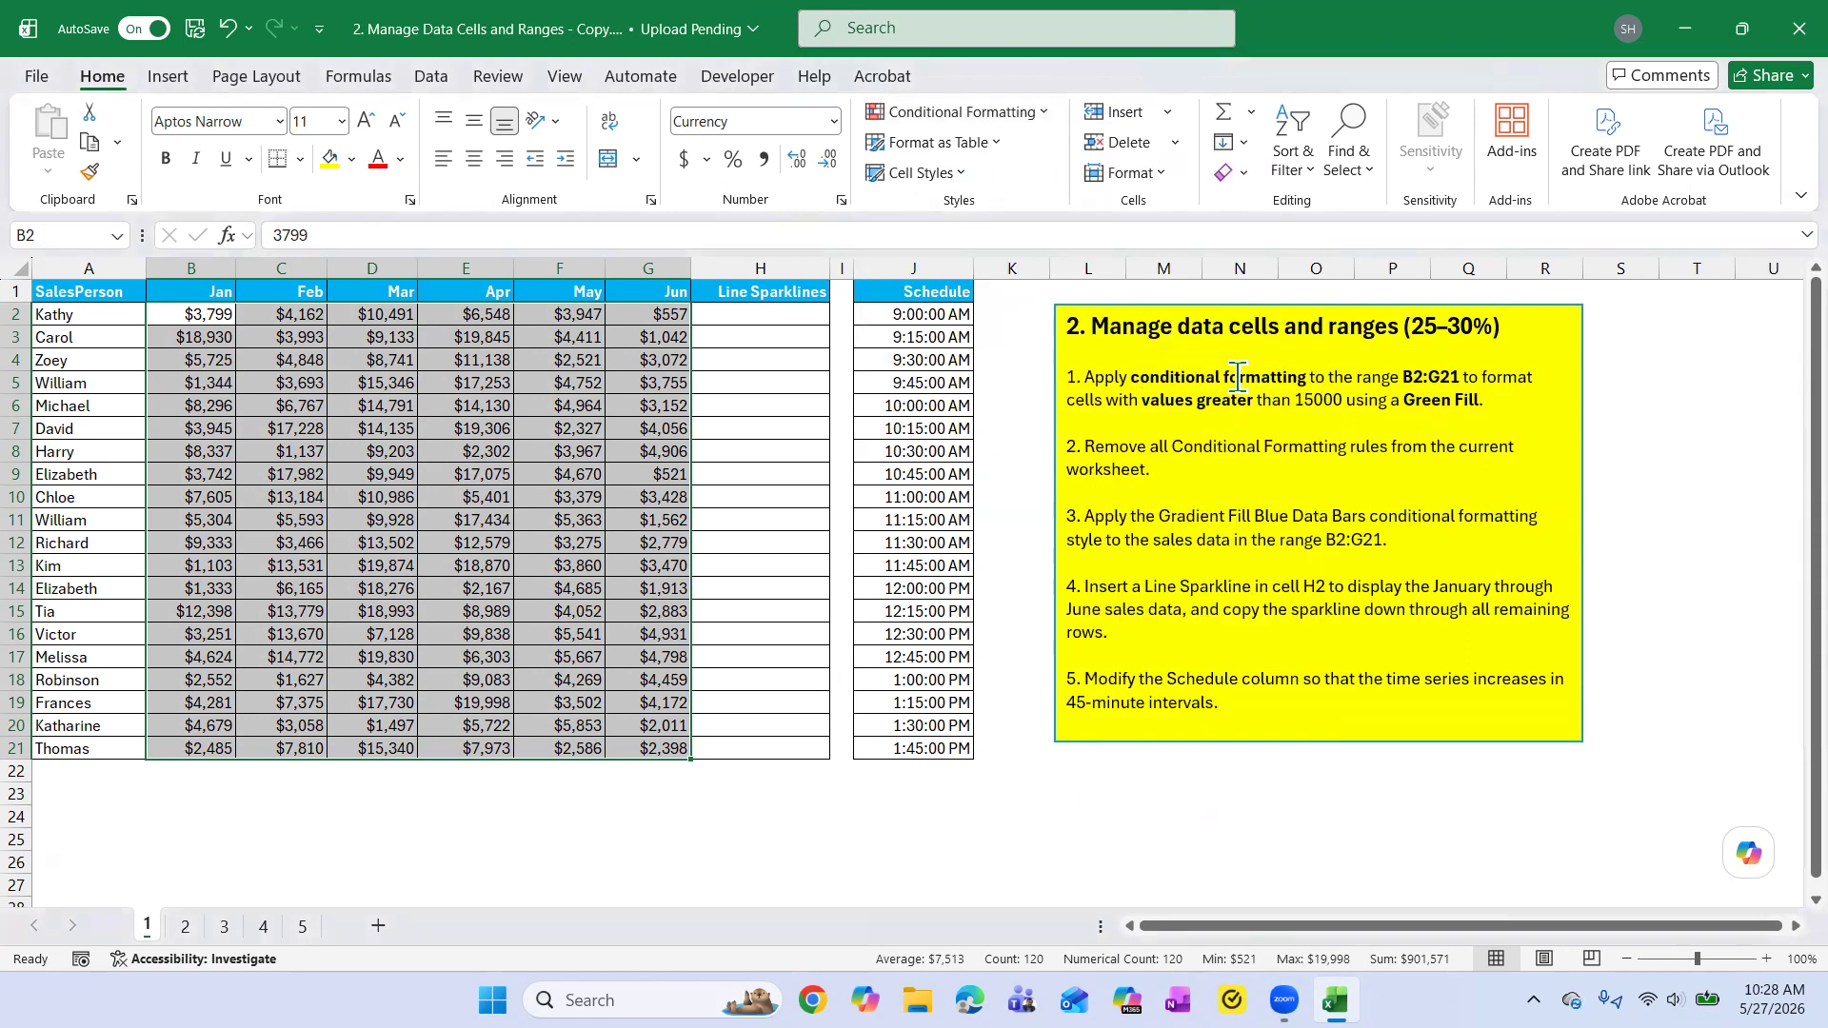
{"action": "left_click", "coordinate": [1047, 116]}
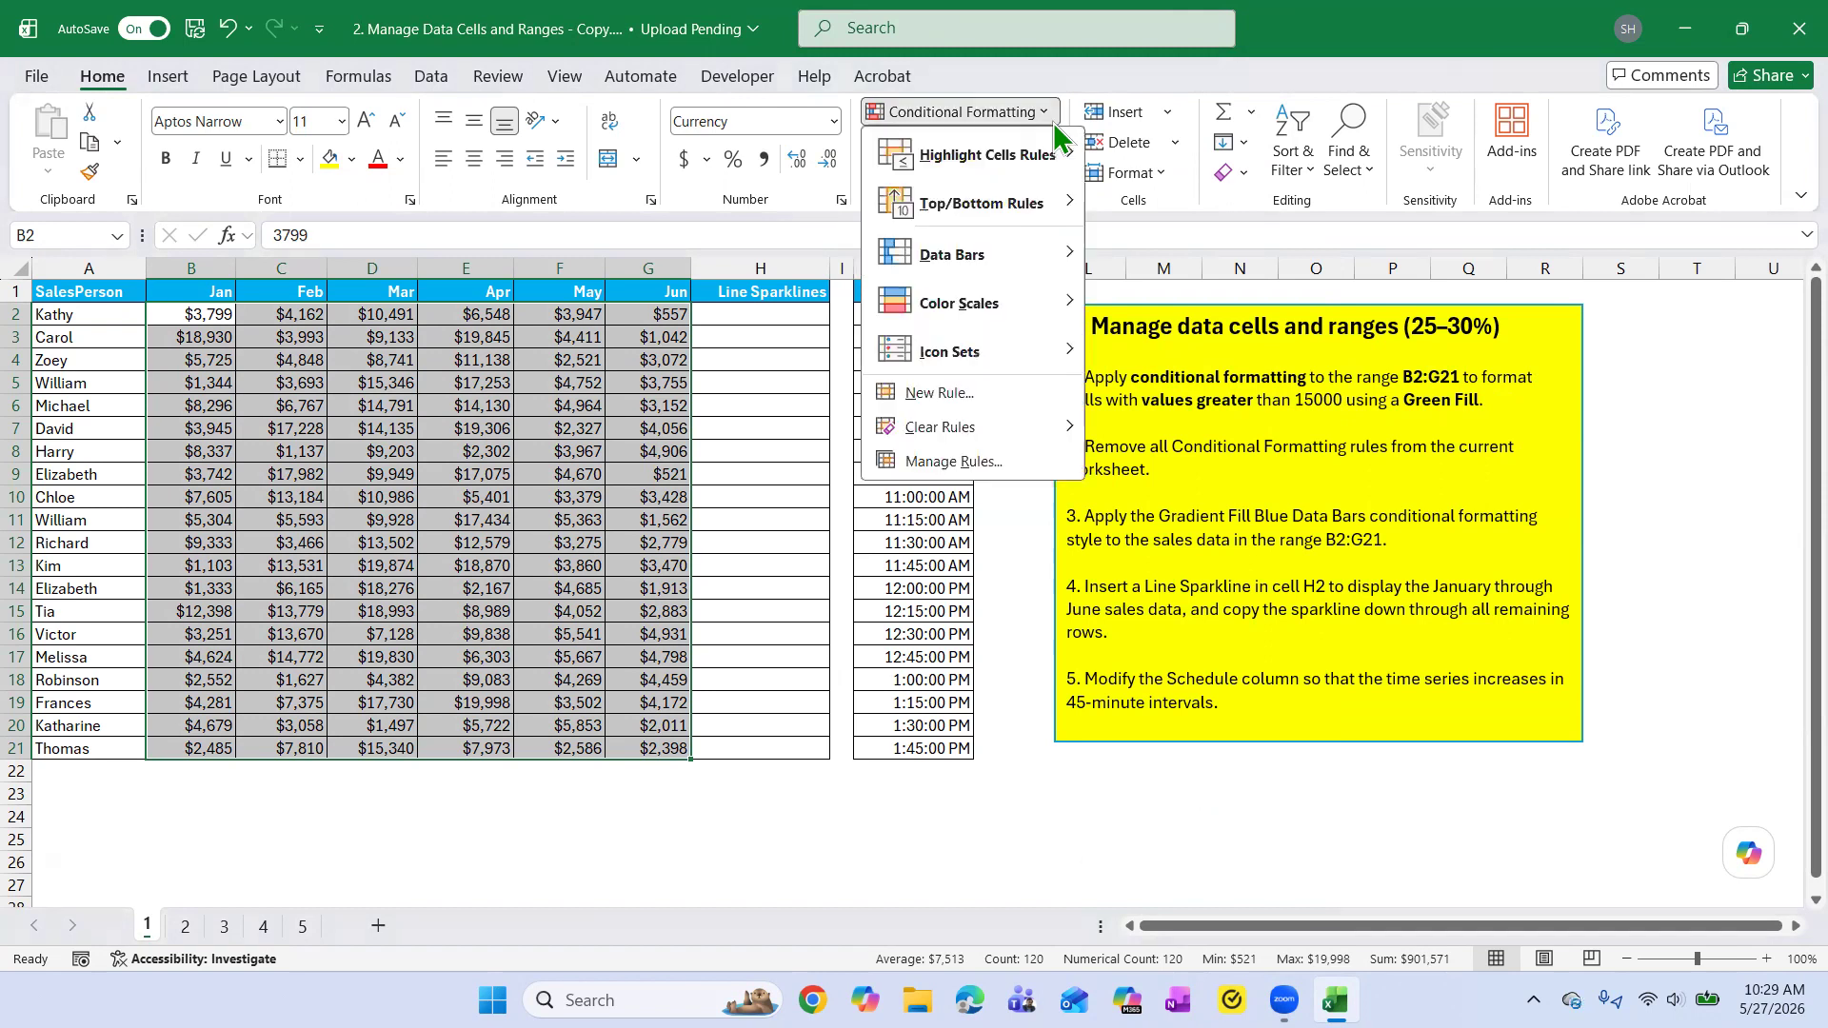
{"action": "mouse_move", "coordinate": [957, 257]}
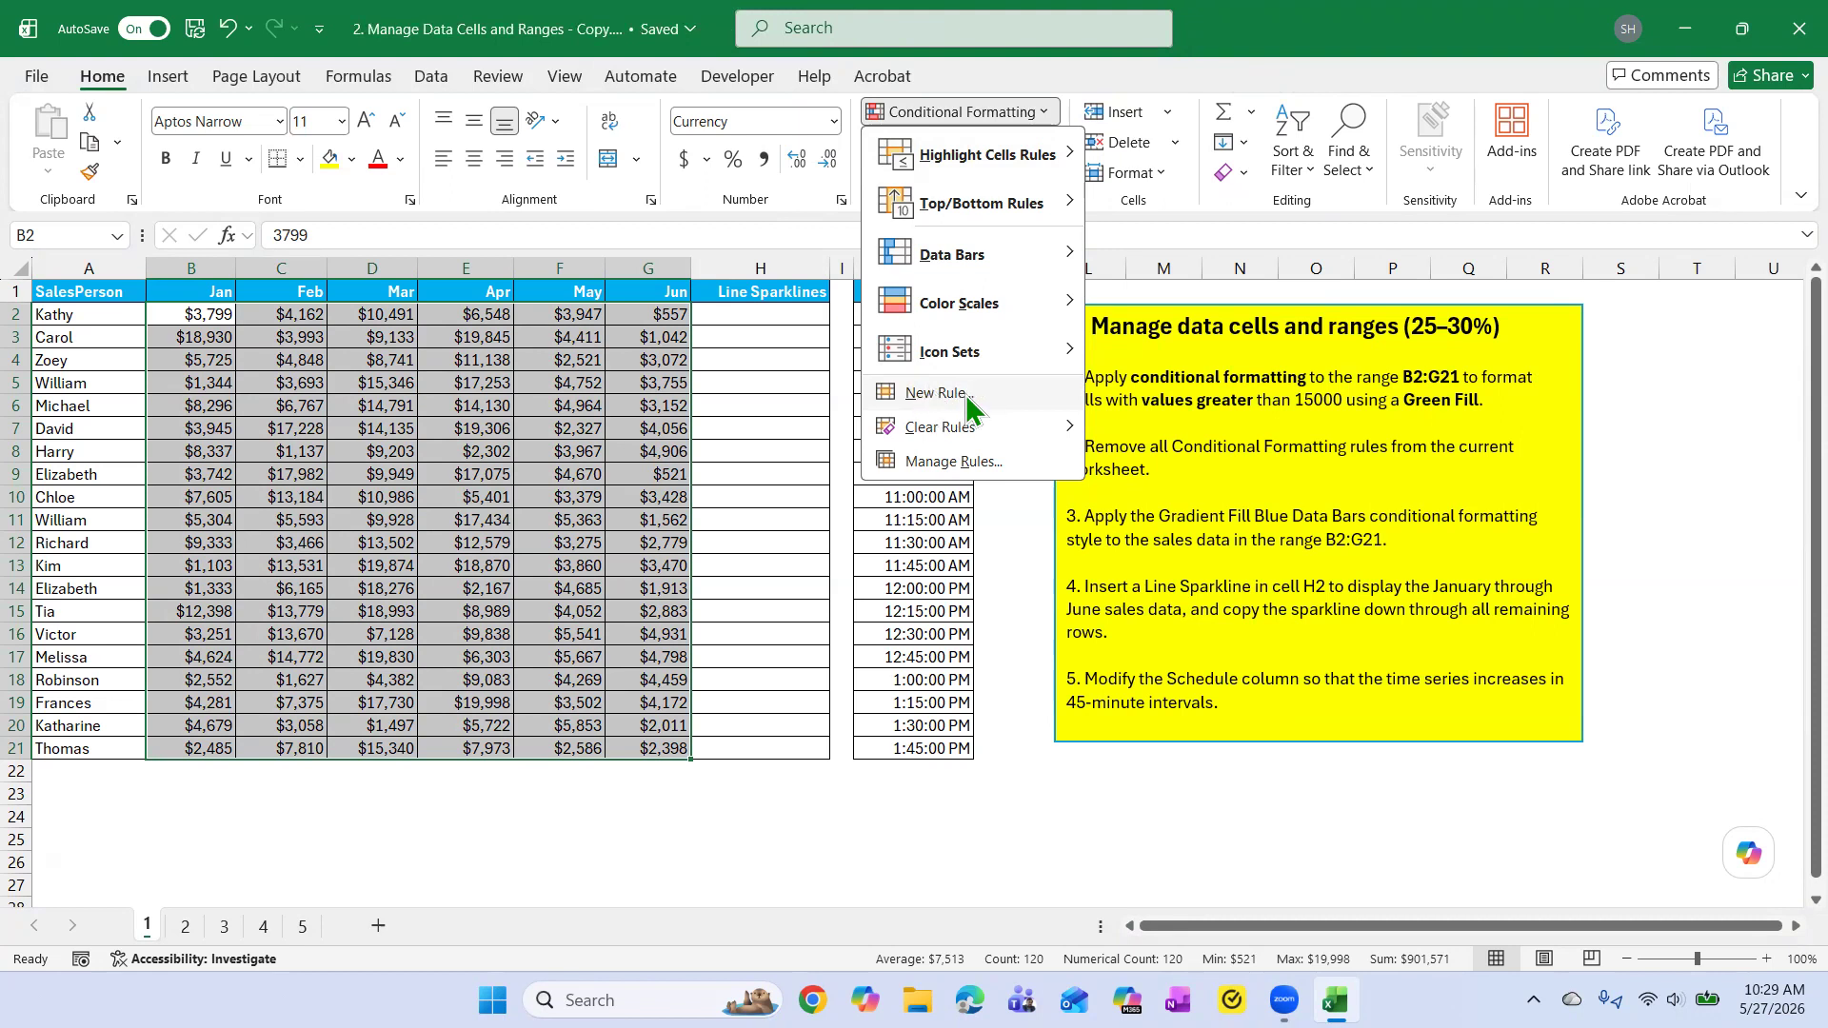
{"action": "left_click", "coordinate": [1188, 472]}
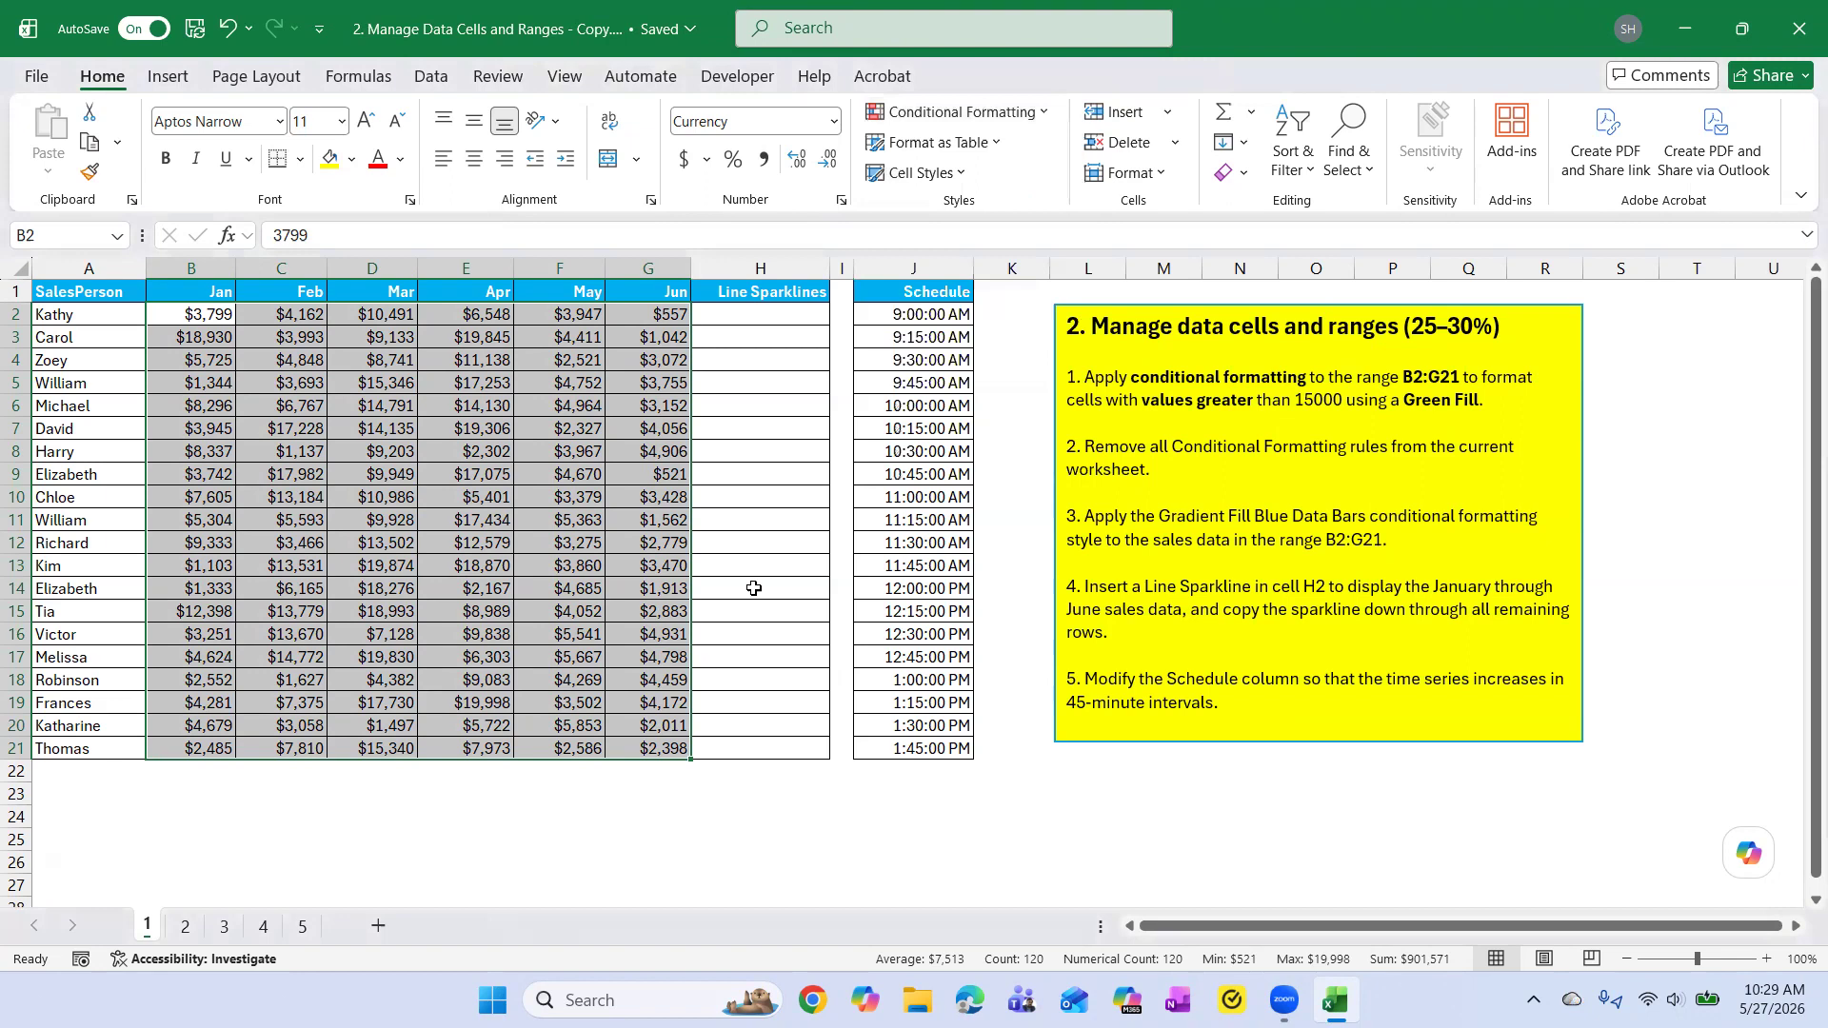
Read the 3 Arrows (Colored) icon set task on sheet 3, and return to sheet 1.
{"action": "left_click", "coordinate": [225, 926]}
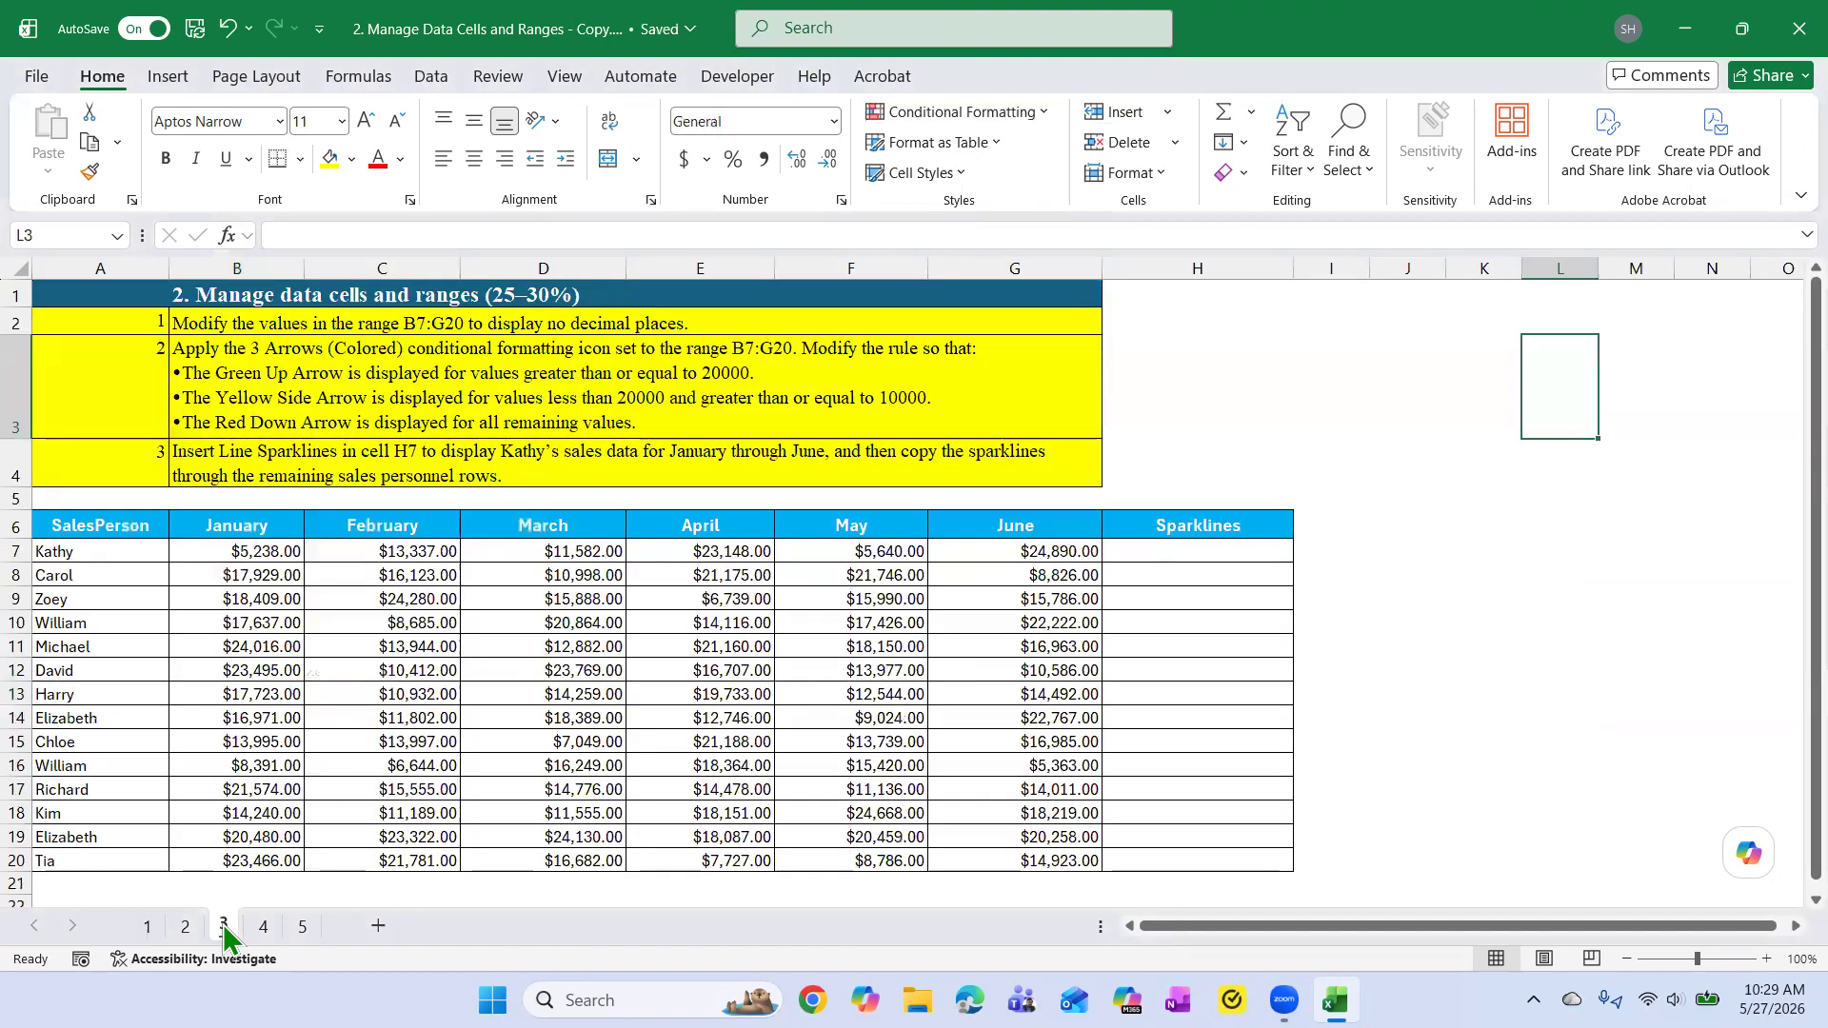
{"action": "left_click", "coordinate": [279, 364]}
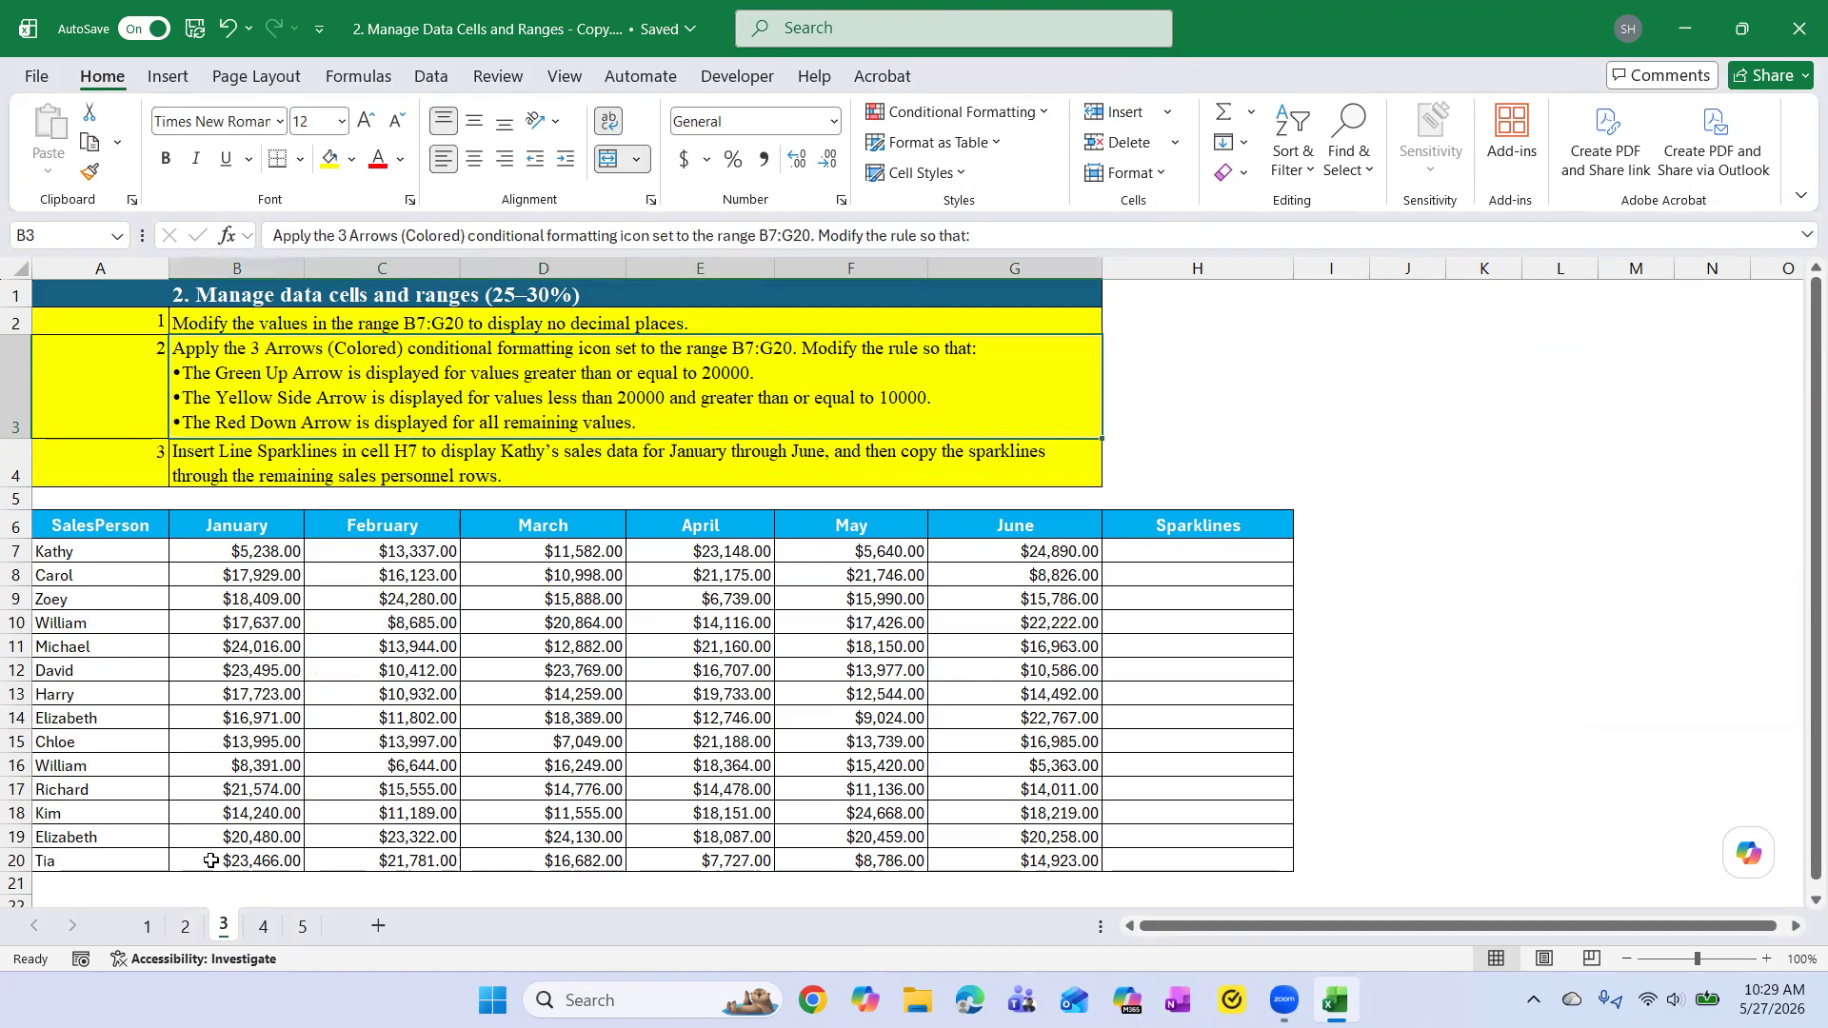
{"action": "left_click", "coordinate": [147, 927]}
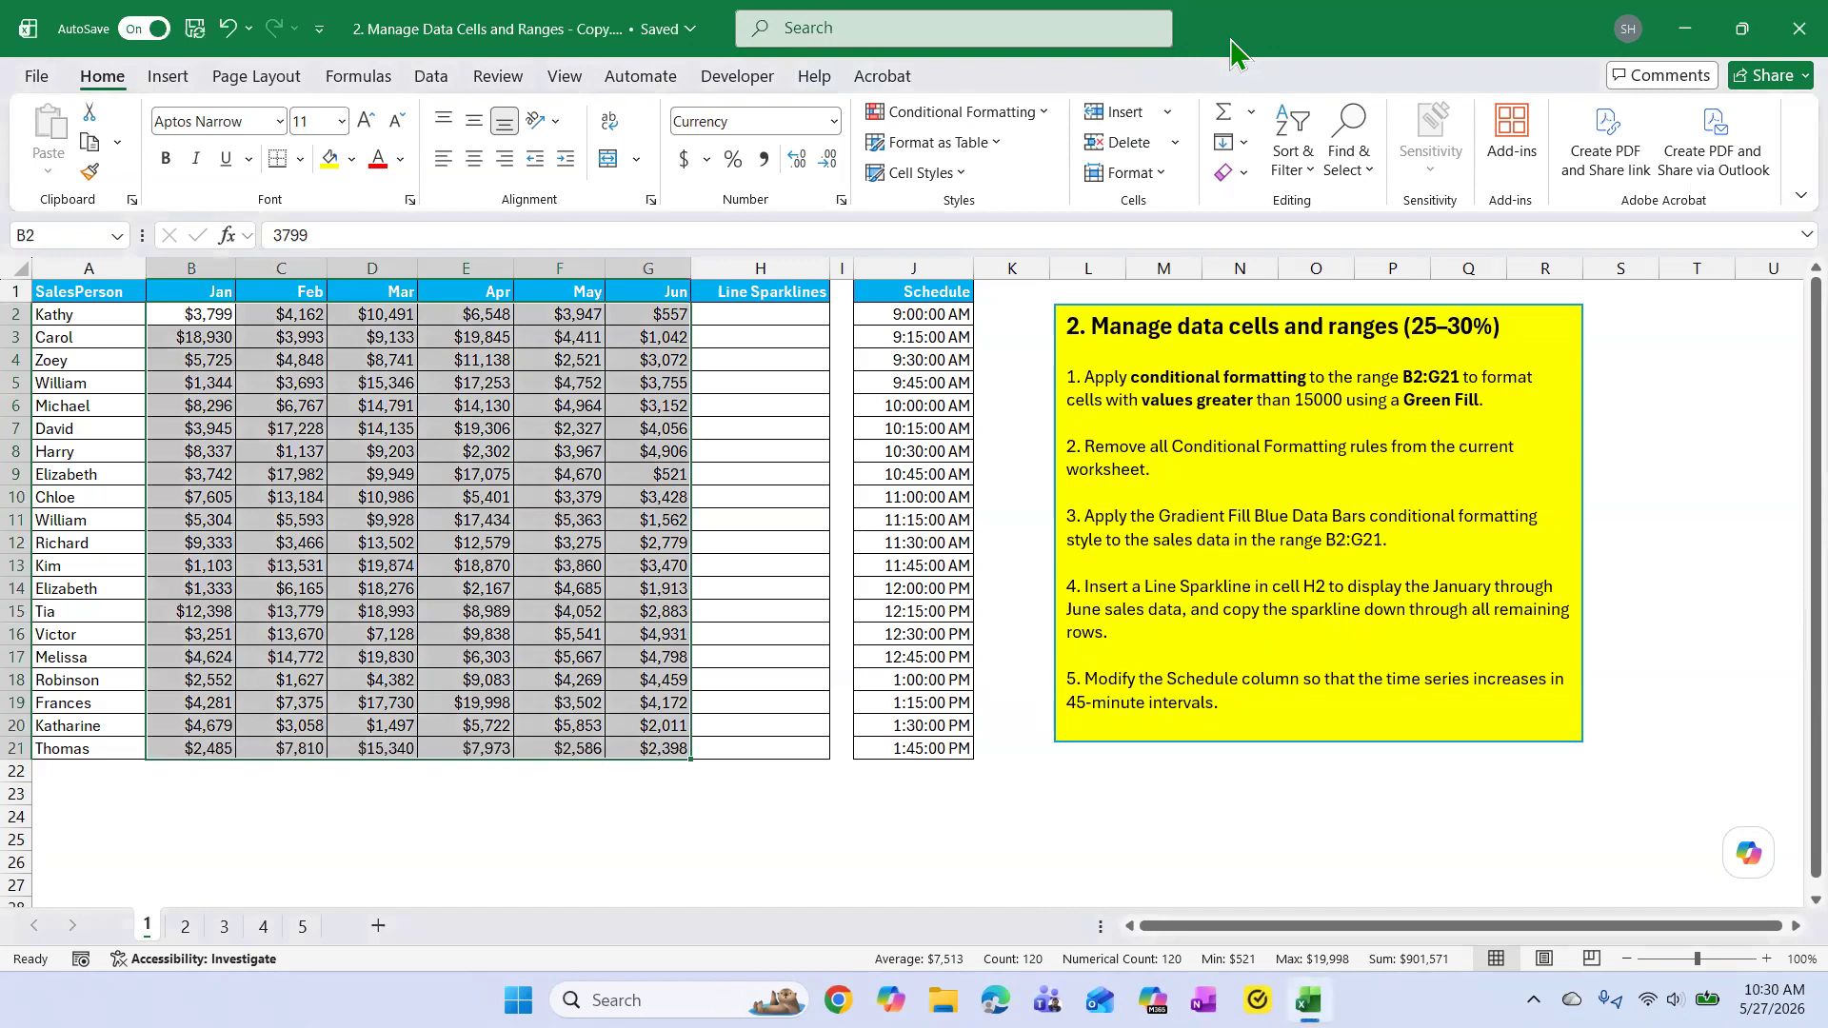
Review the preset and custom page margin settings, and close them without applying anything.
{"action": "left_click", "coordinate": [1386, 448]}
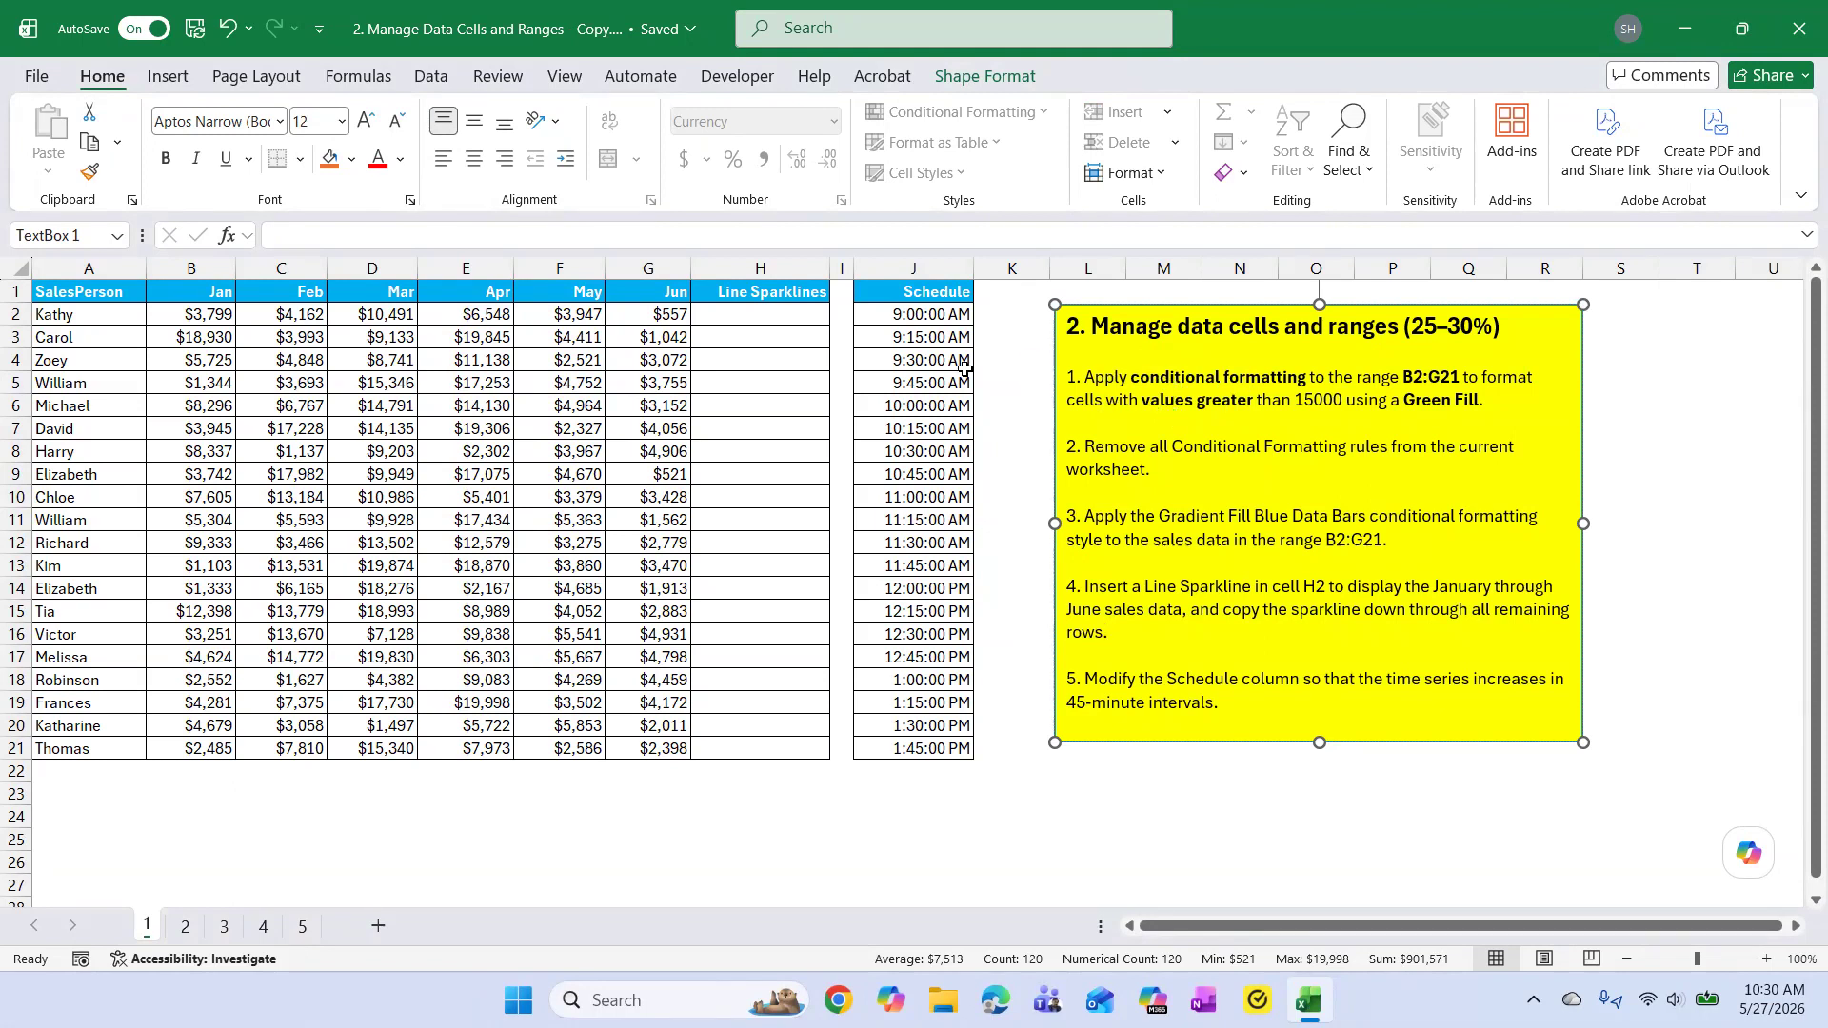
{"action": "left_click", "coordinate": [275, 78]}
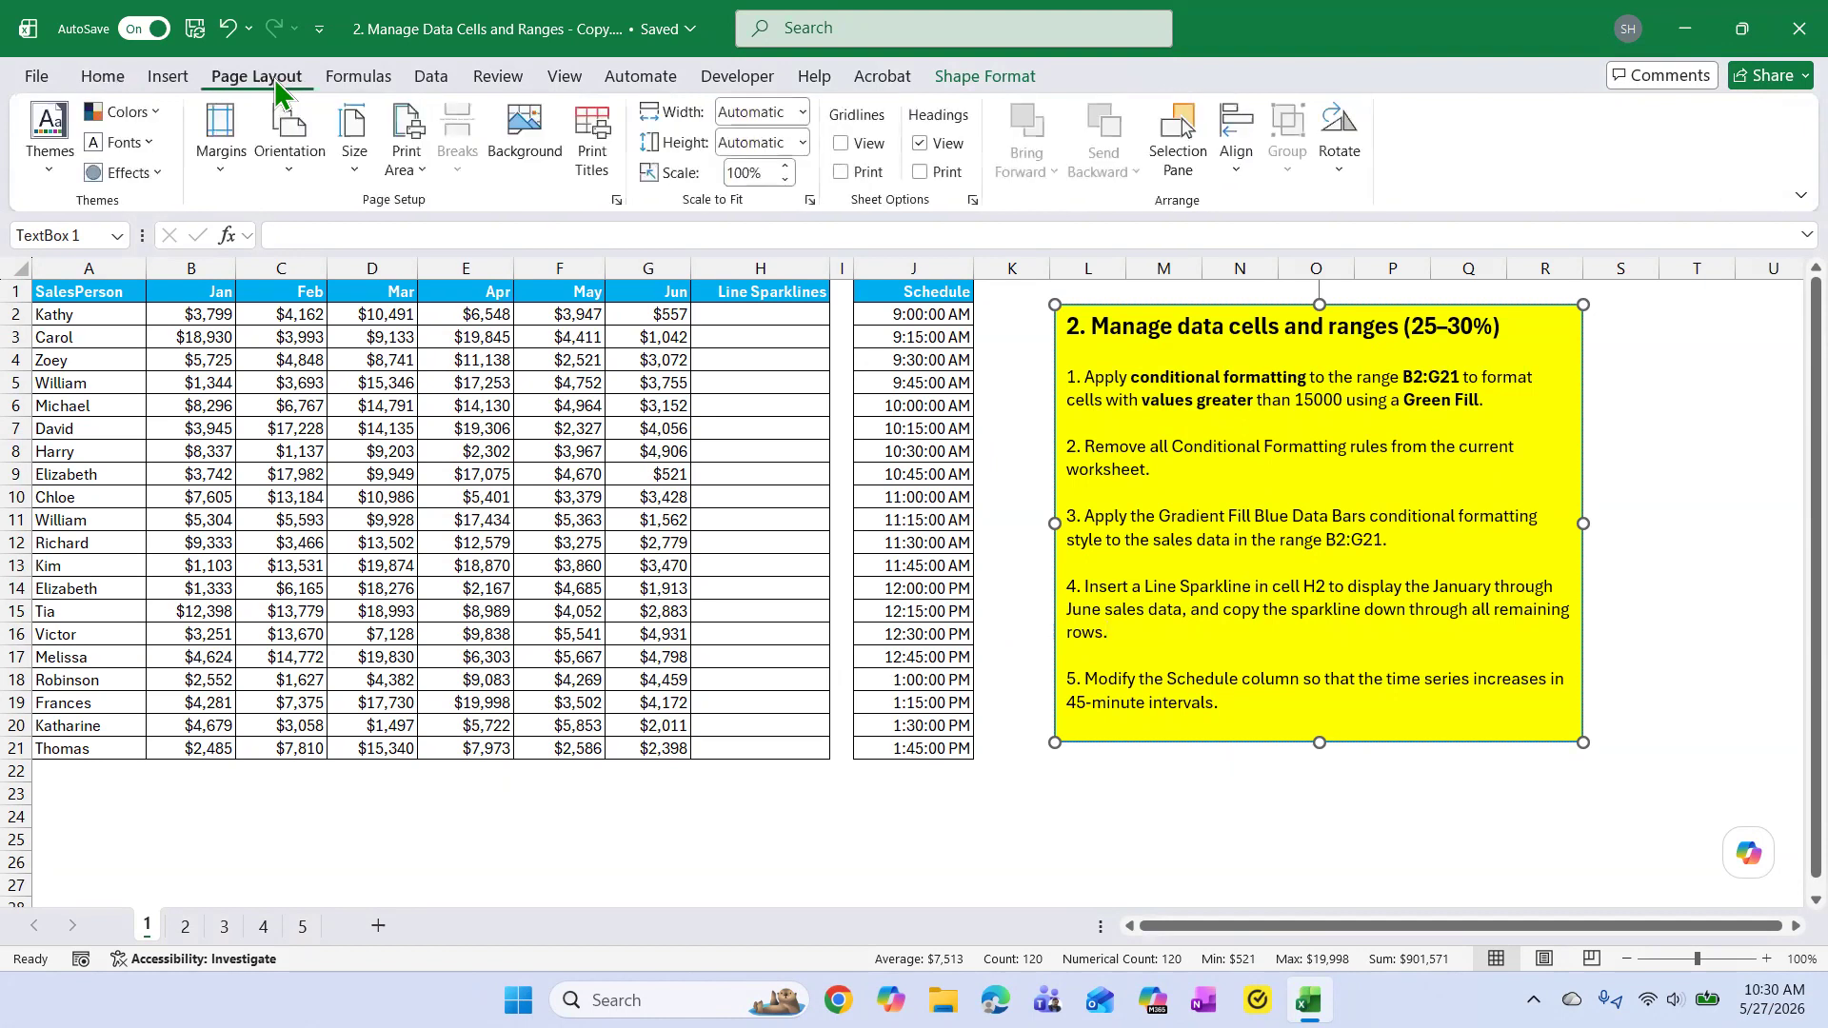
{"action": "left_click", "coordinate": [220, 176]}
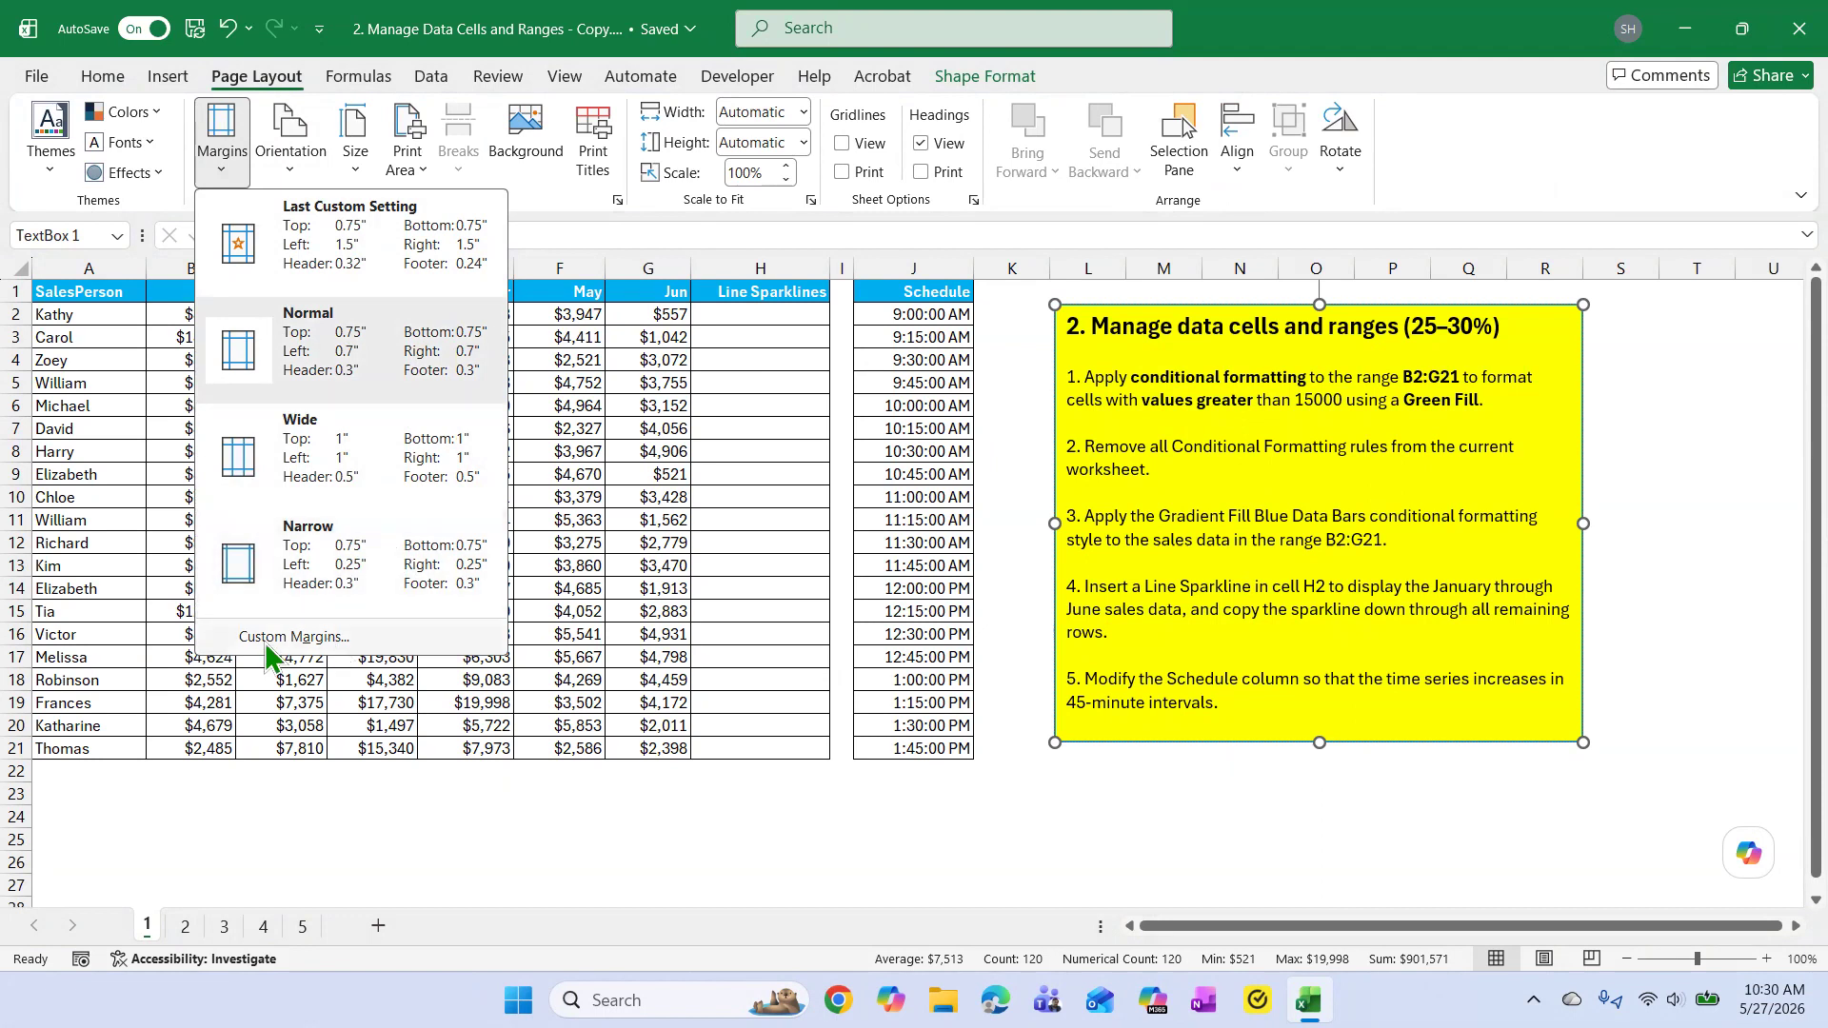
{"action": "left_click", "coordinate": [314, 642]}
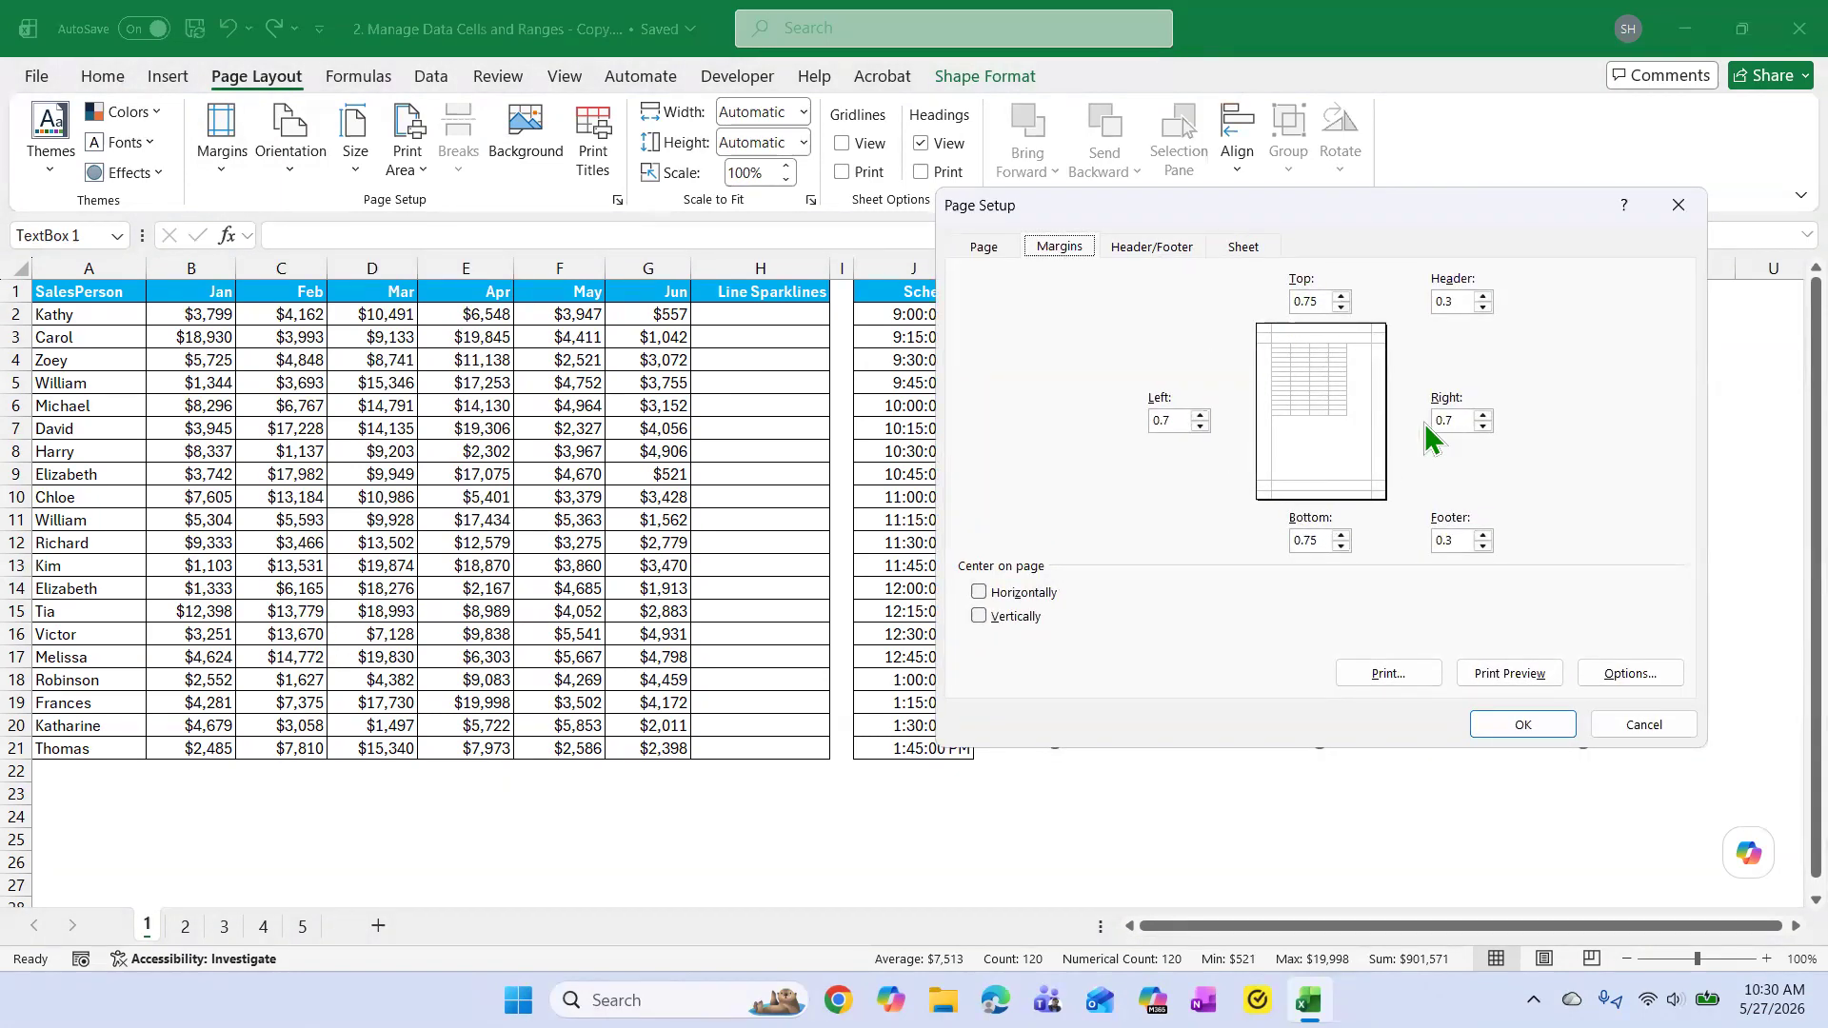
{"action": "left_click", "coordinate": [1643, 724]}
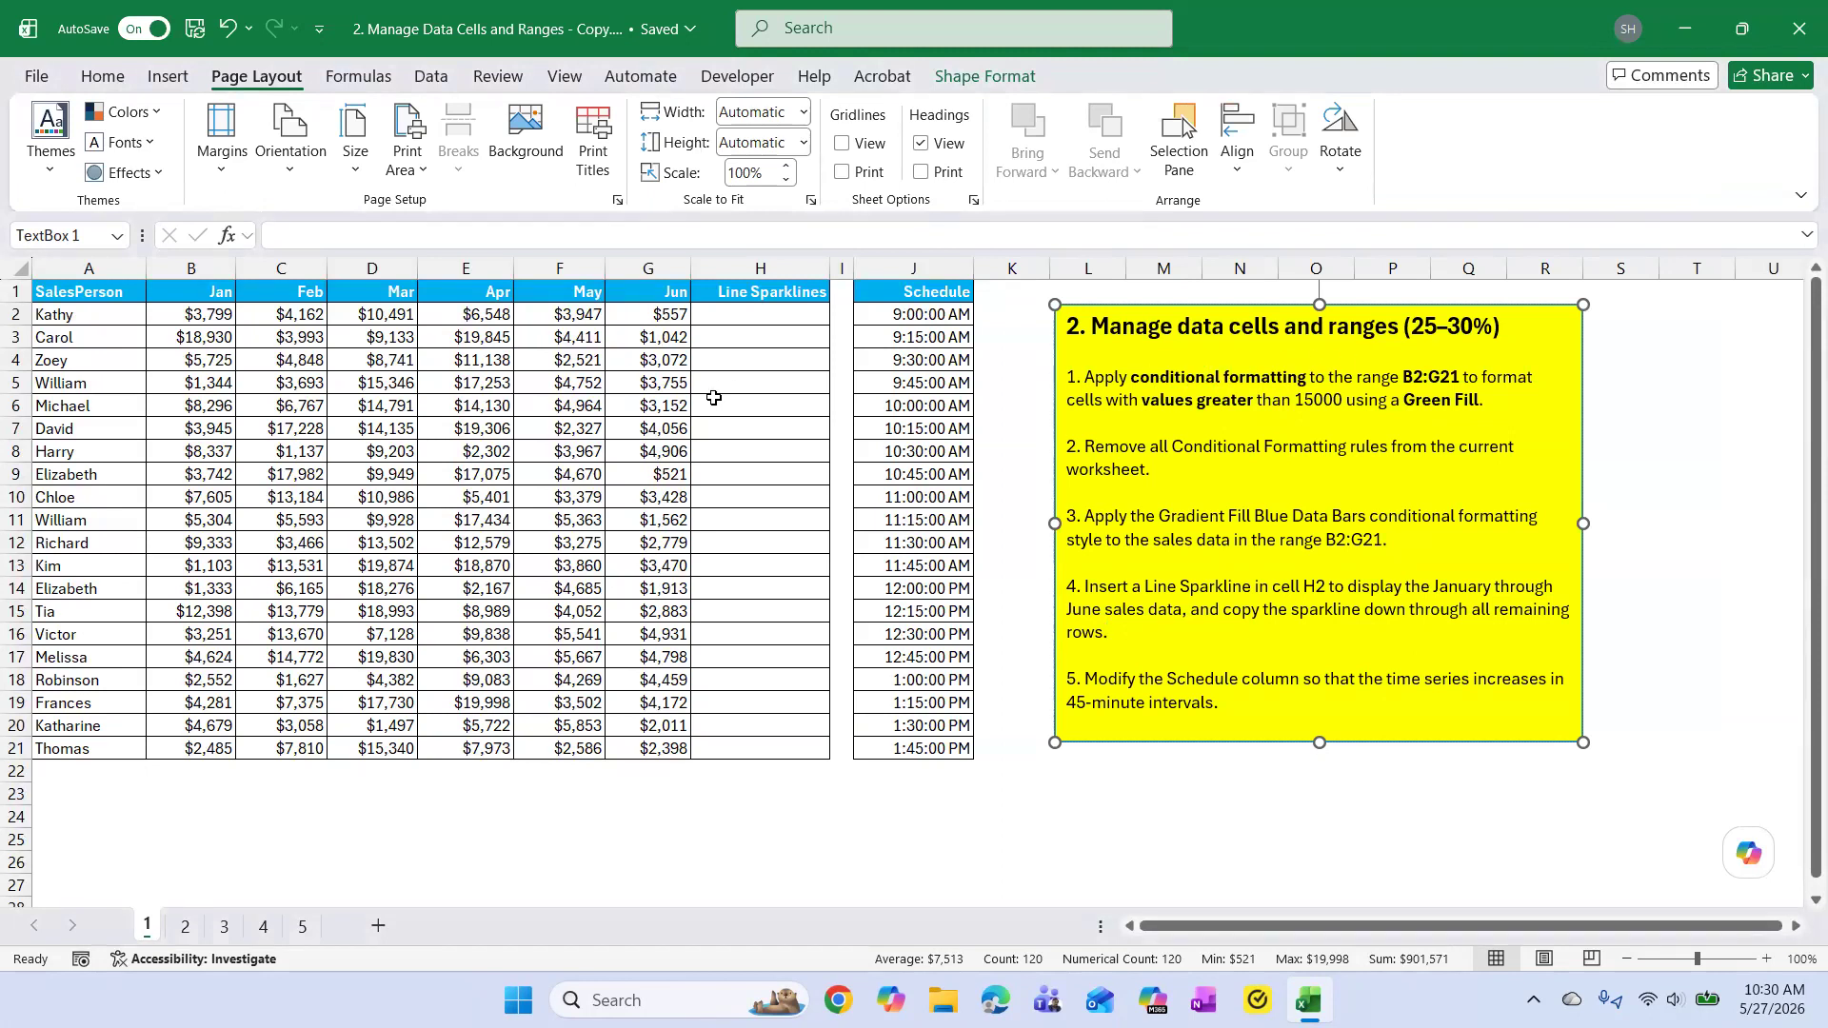
Examine the conditional formatting choices again, including the gradient and solid fill Data Bars and the Icon Sets.
{"action": "left_click", "coordinate": [617, 401]}
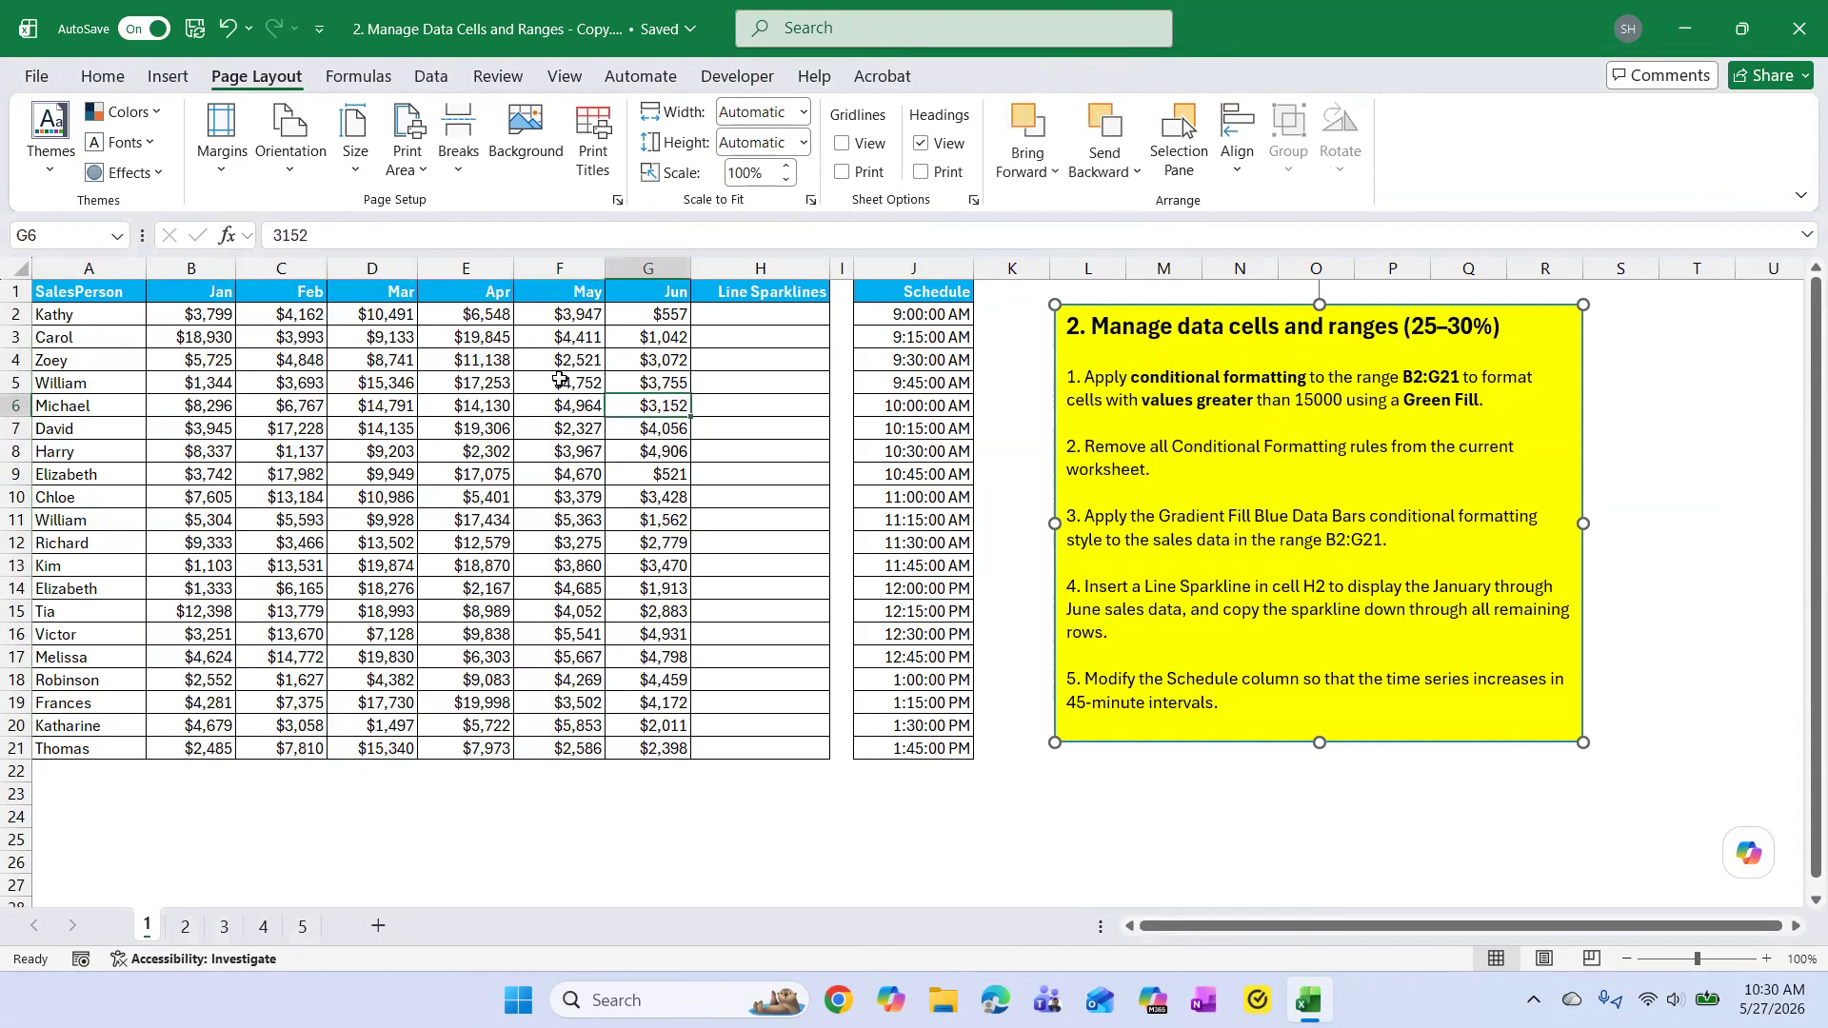
{"action": "left_click", "coordinate": [104, 78]}
{"action": "left_click", "coordinate": [1046, 112]}
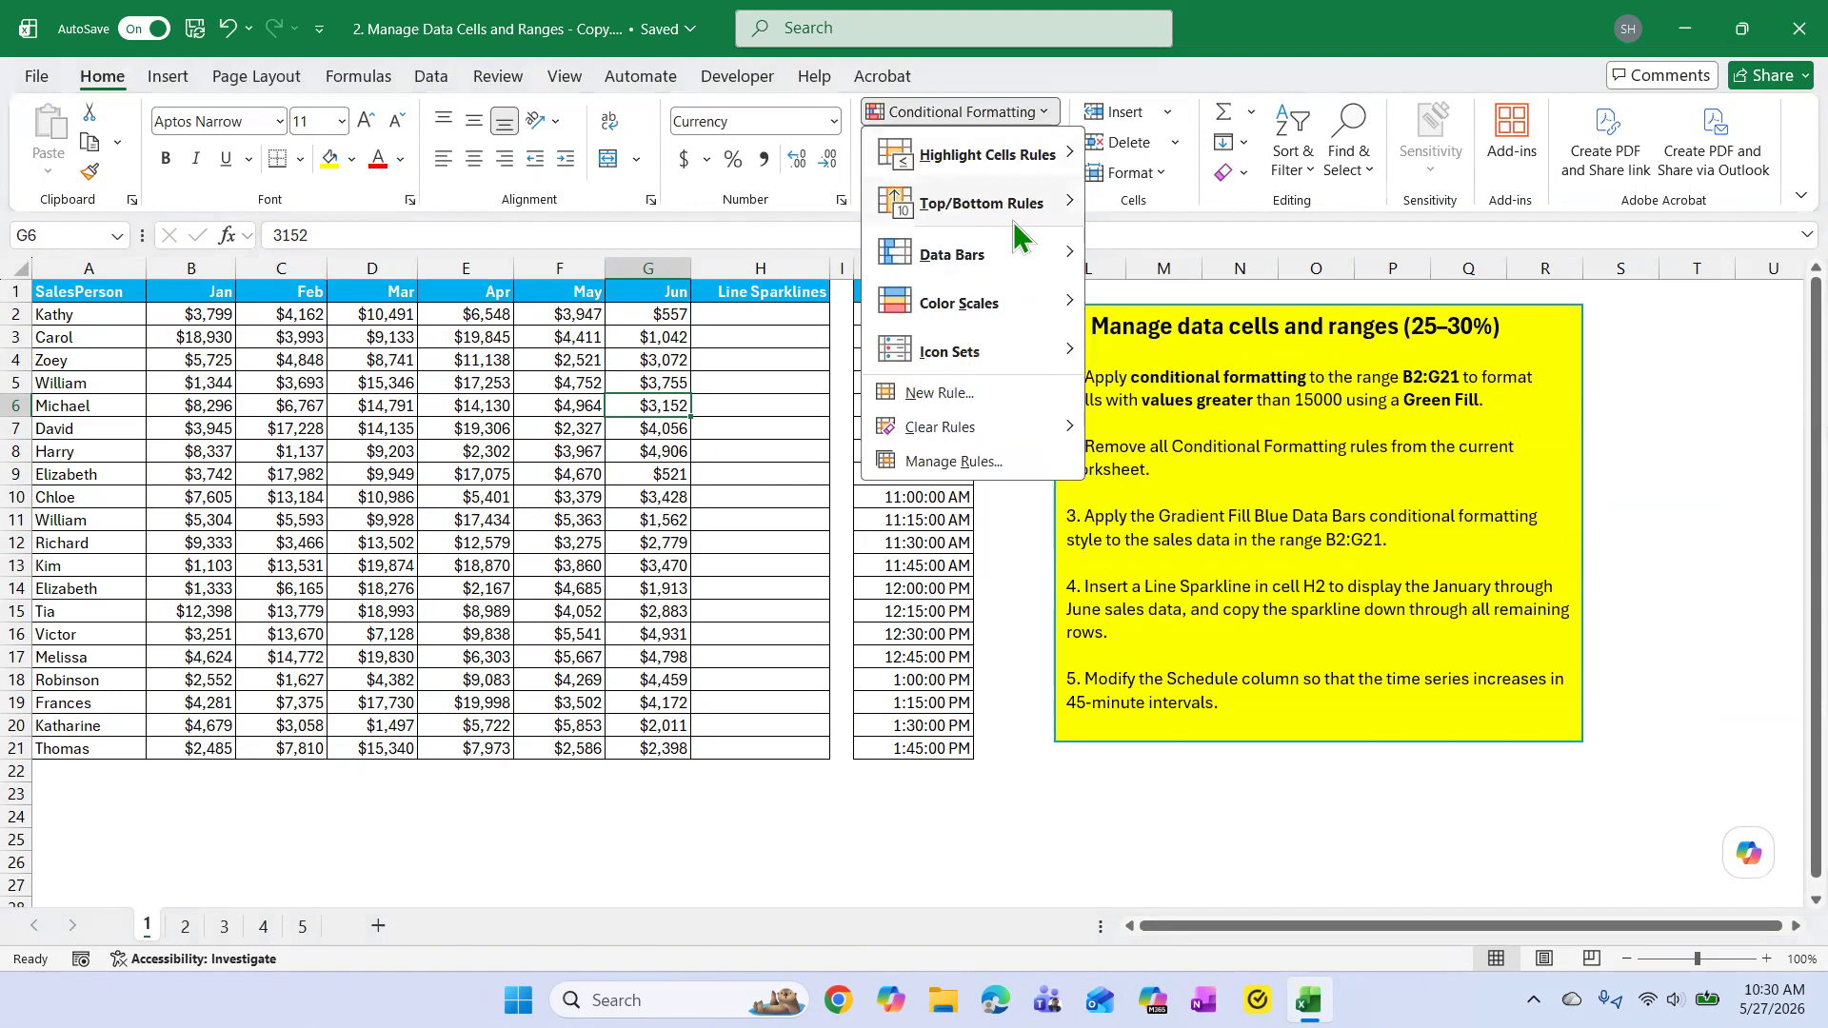
{"action": "mouse_move", "coordinate": [1065, 250]}
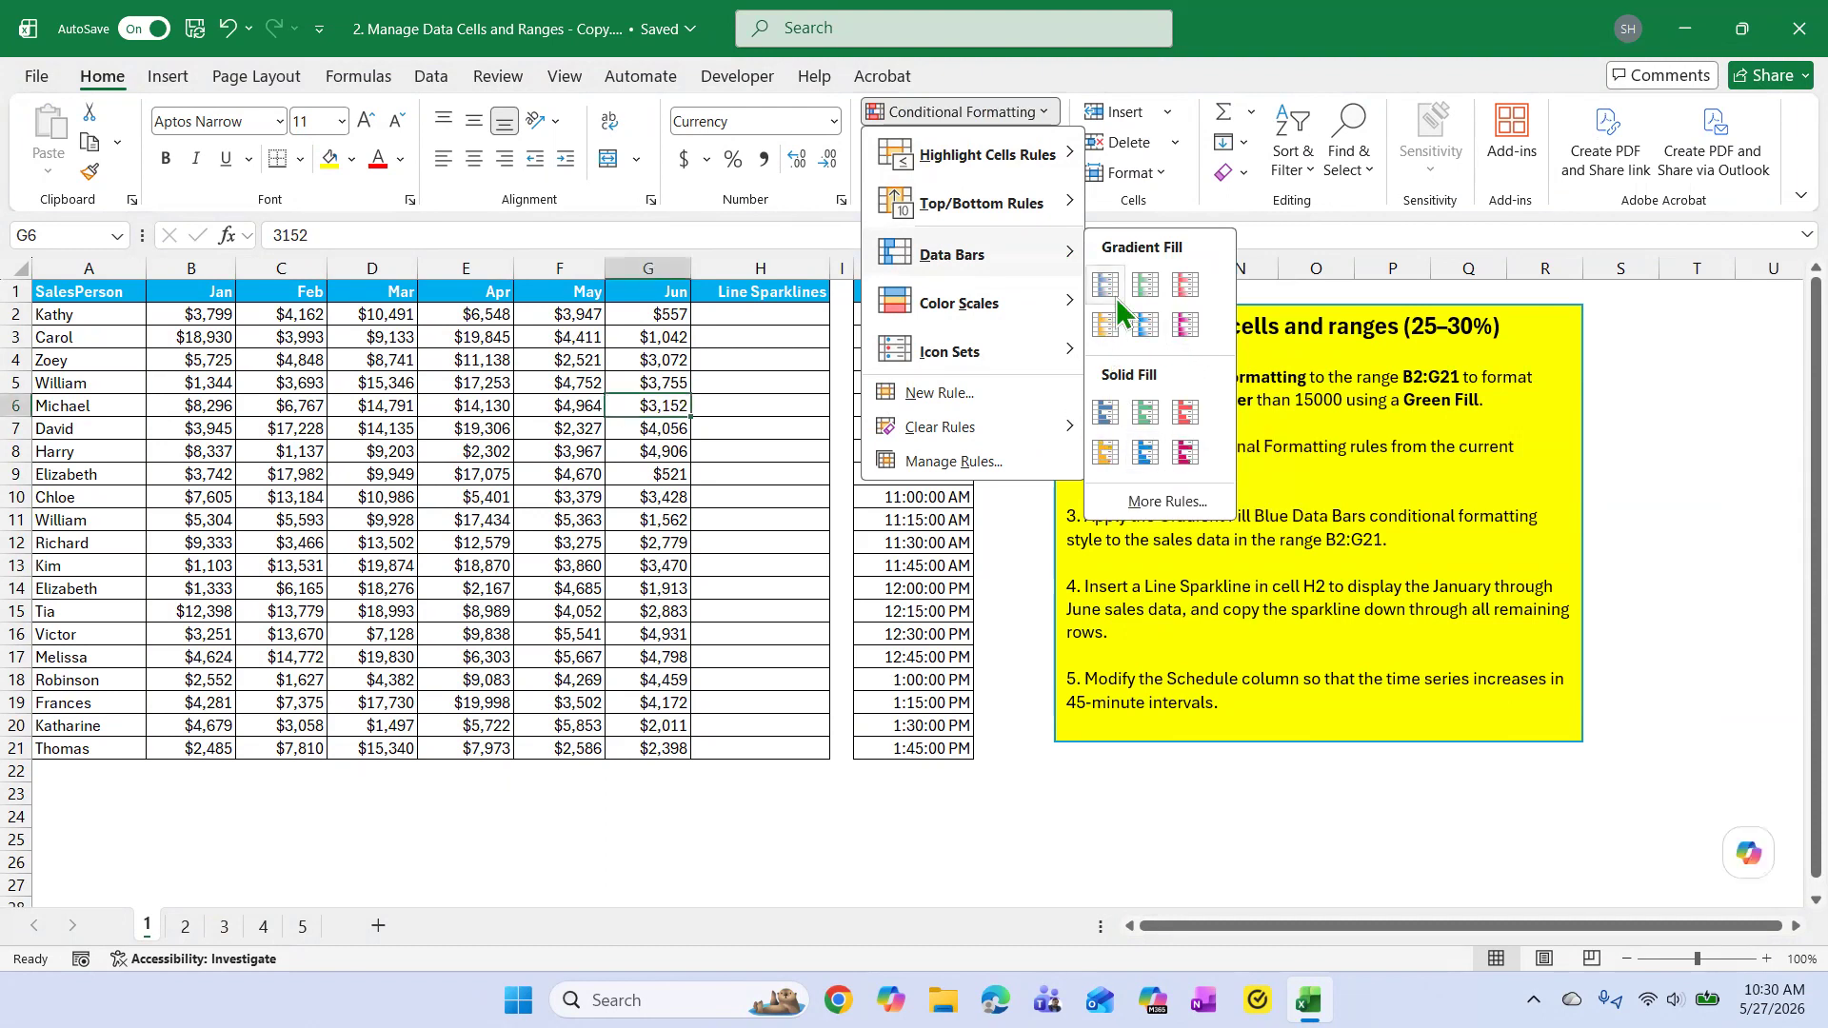
{"action": "mouse_move", "coordinate": [950, 357]}
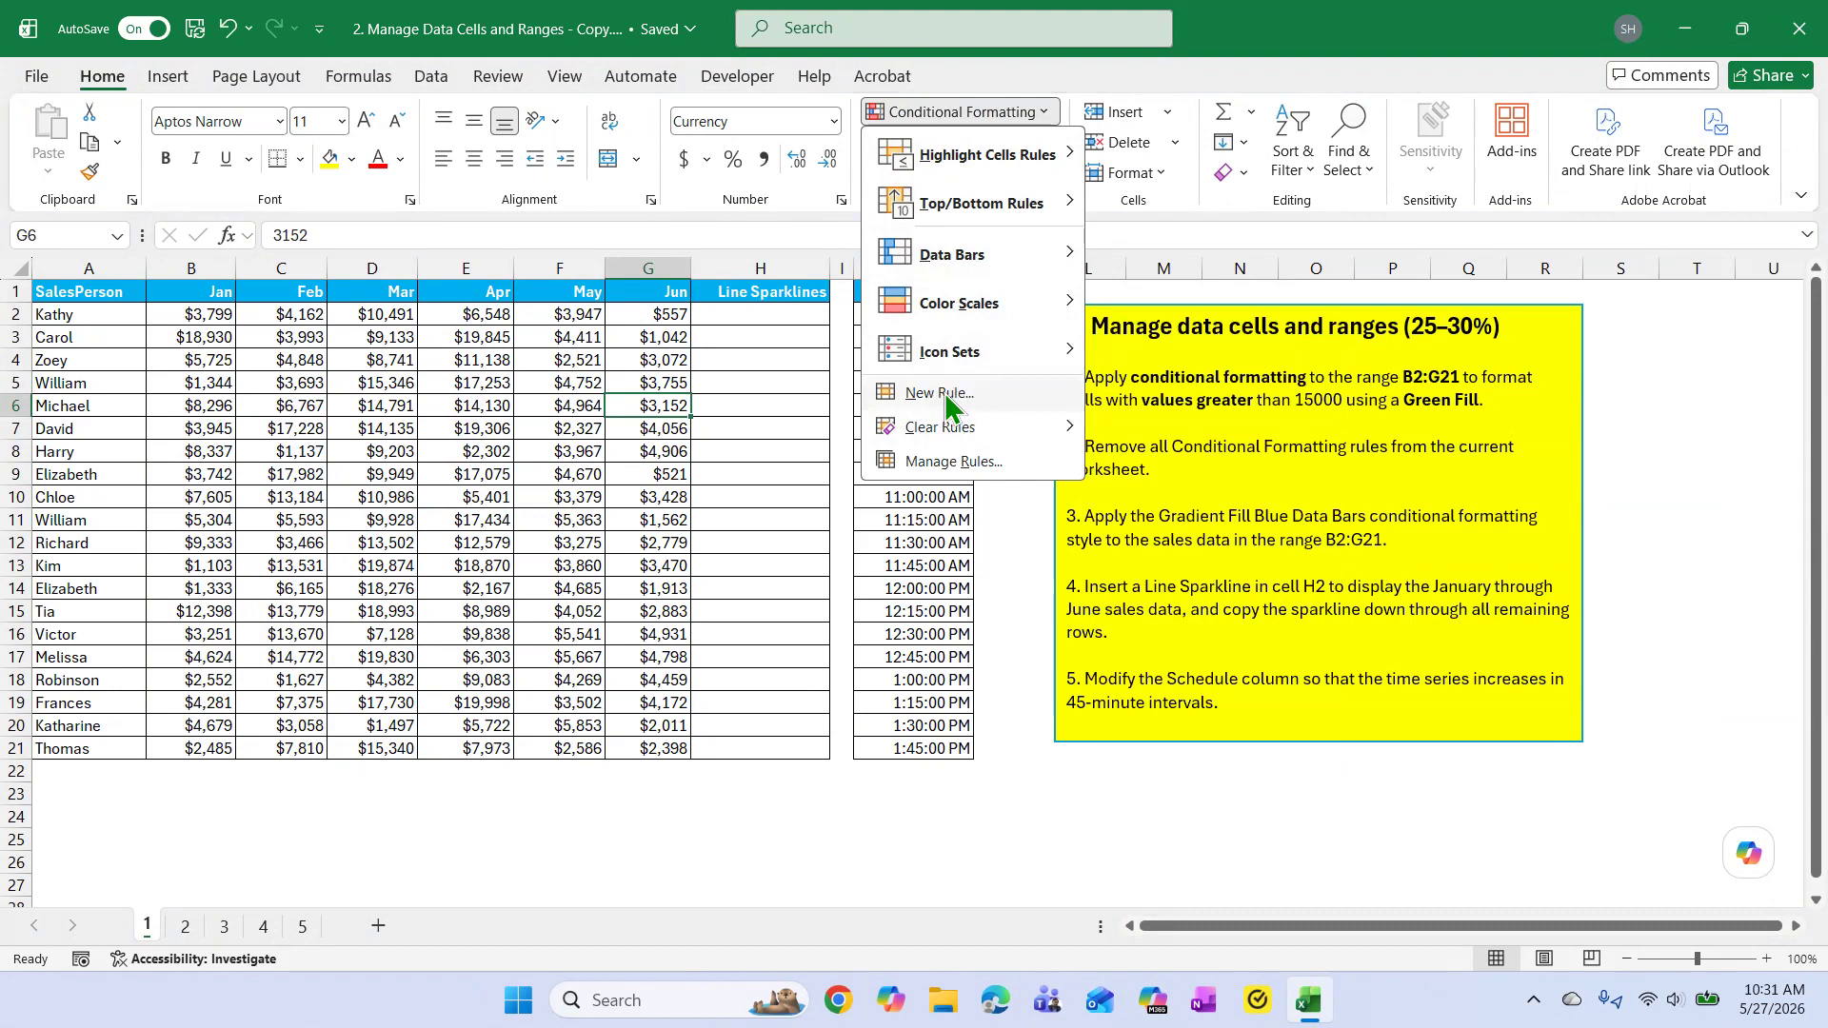
{"action": "left_click", "coordinate": [1104, 438]}
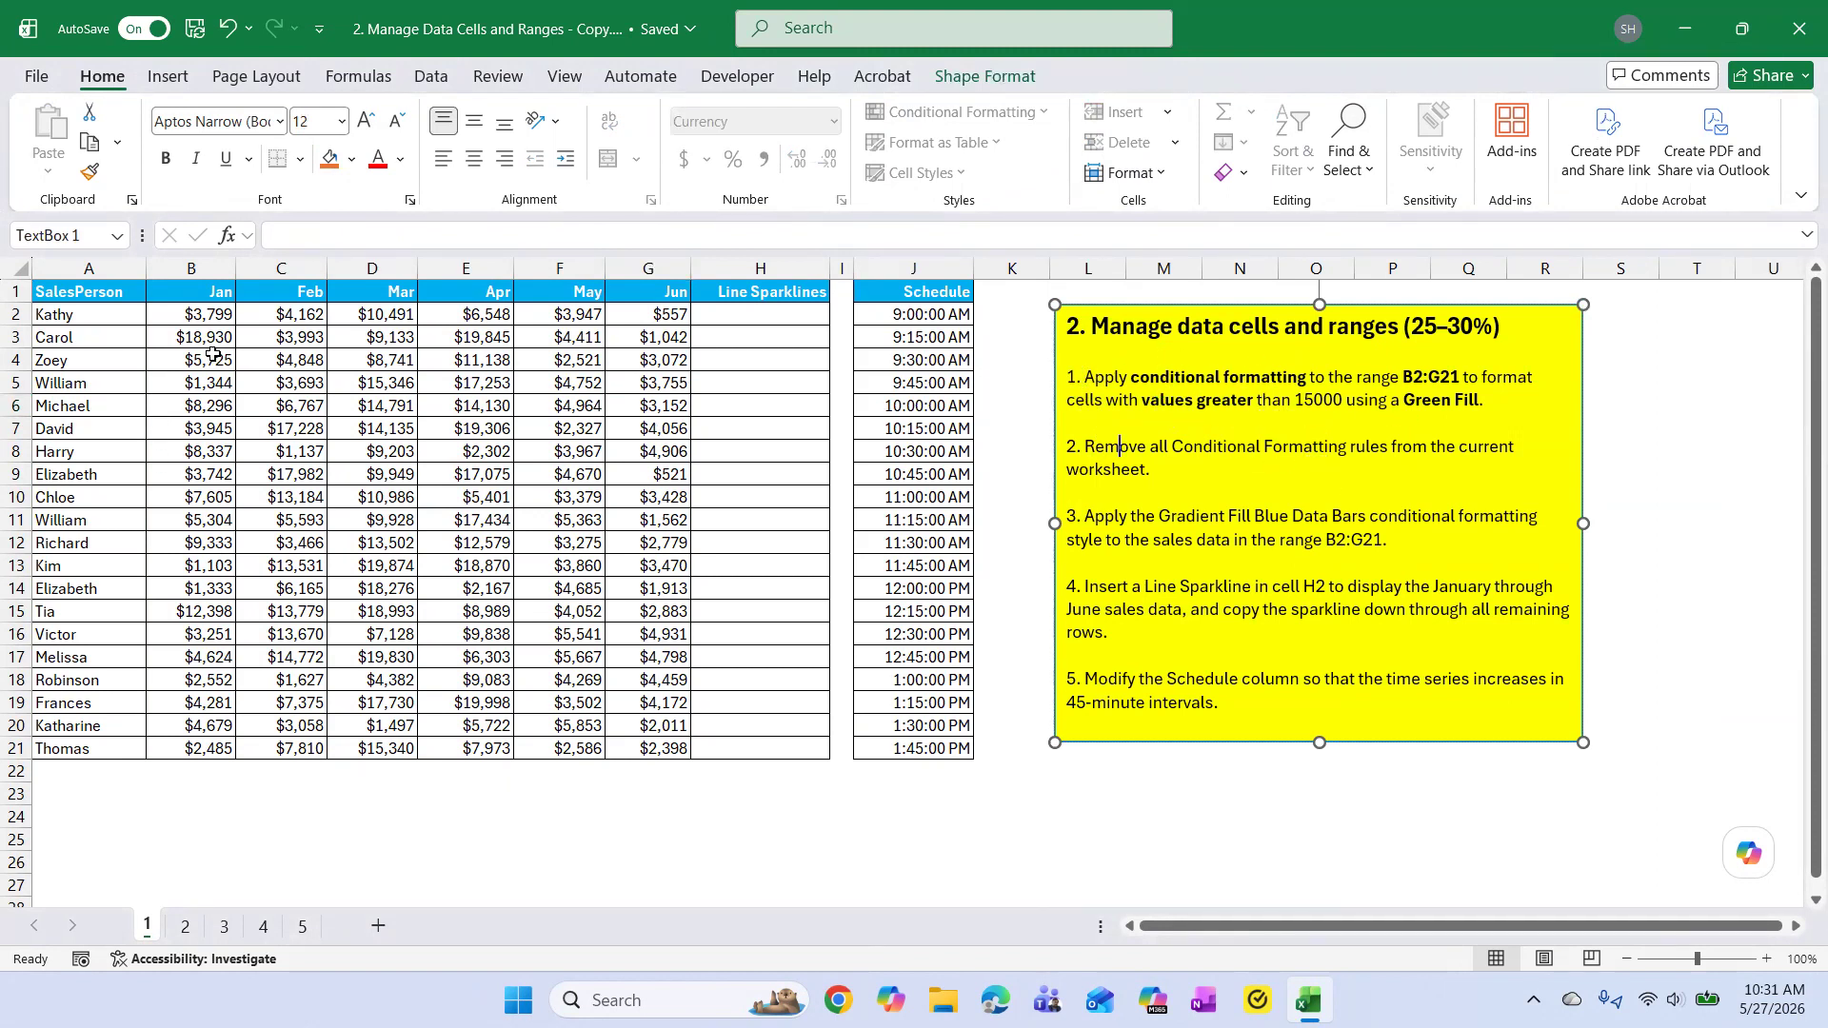
Start a Greater Than highlight rule for the sales data in B2:G21 with a threshold of 15000.
{"action": "mouse_move", "coordinate": [193, 315]}
{"action": "left_mouse_down"}
{"action": "mouse_move", "coordinate": [585, 319]}
{"action": "mouse_move", "coordinate": [657, 385]}
{"action": "mouse_move", "coordinate": [643, 744]}
{"action": "left_mouse_up"}
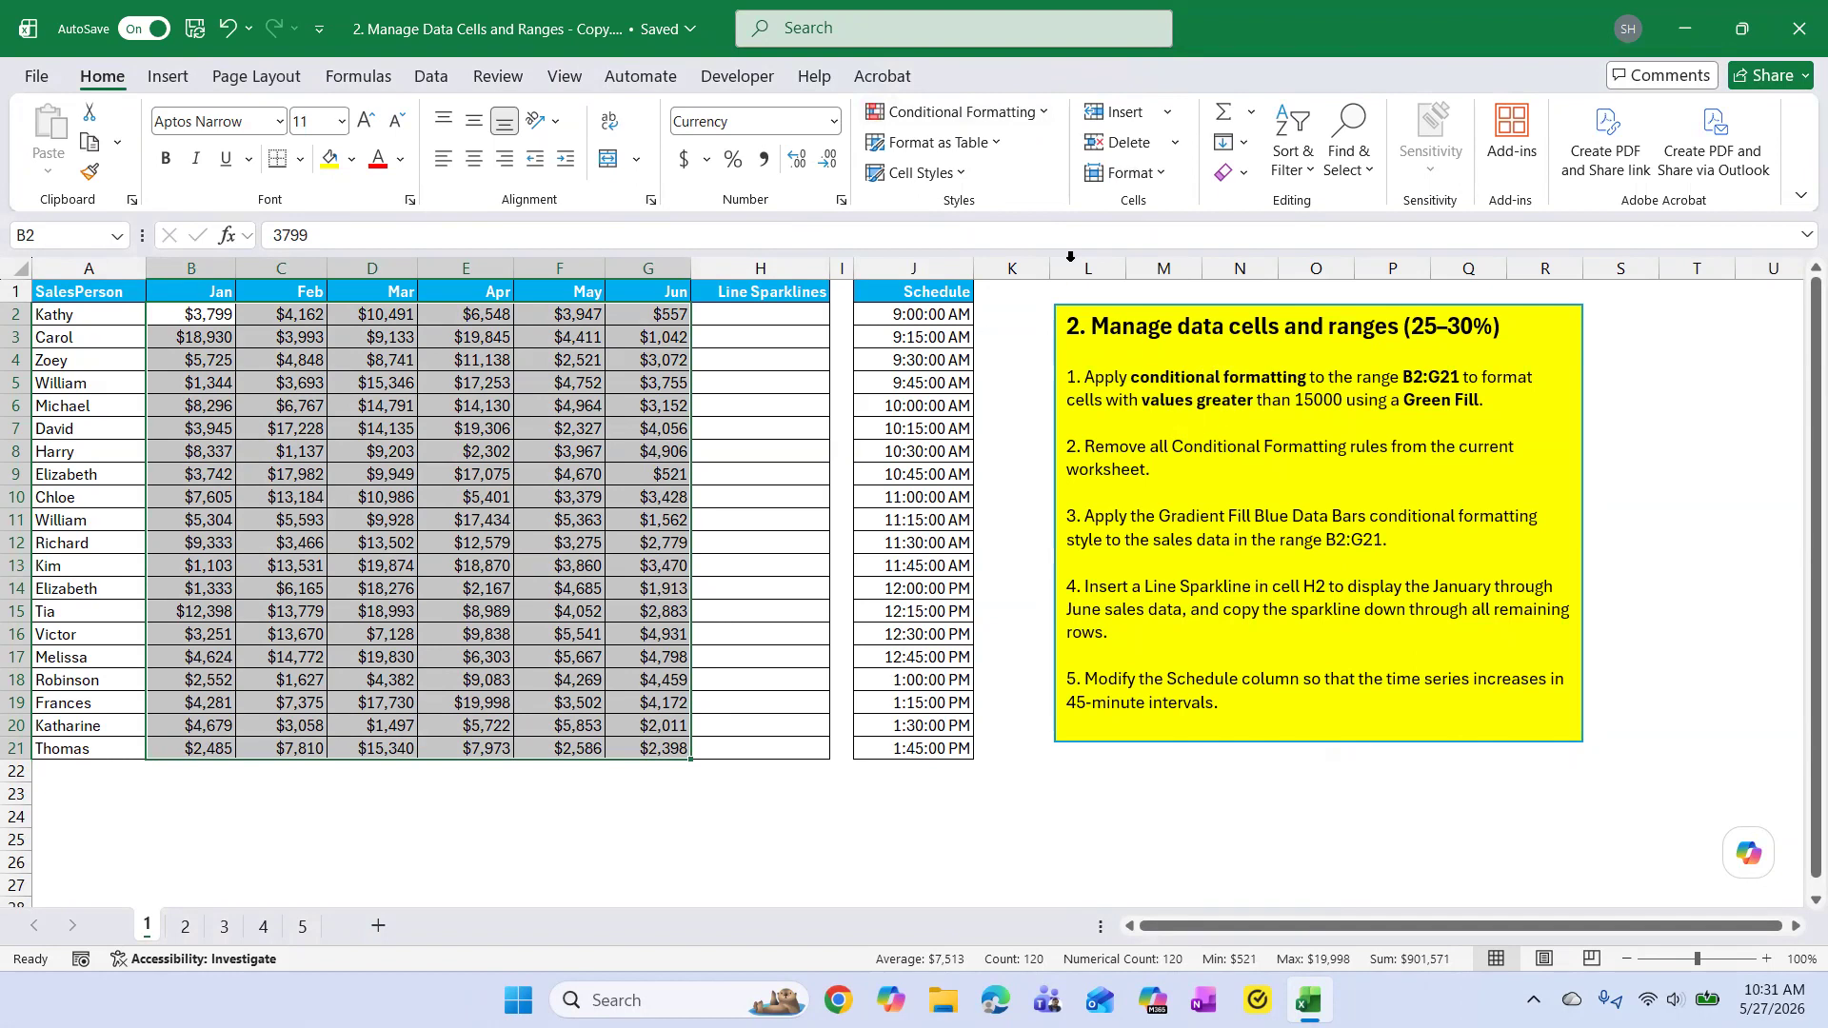
{"action": "left_click", "coordinate": [1041, 110]}
{"action": "mouse_move", "coordinate": [1029, 154]}
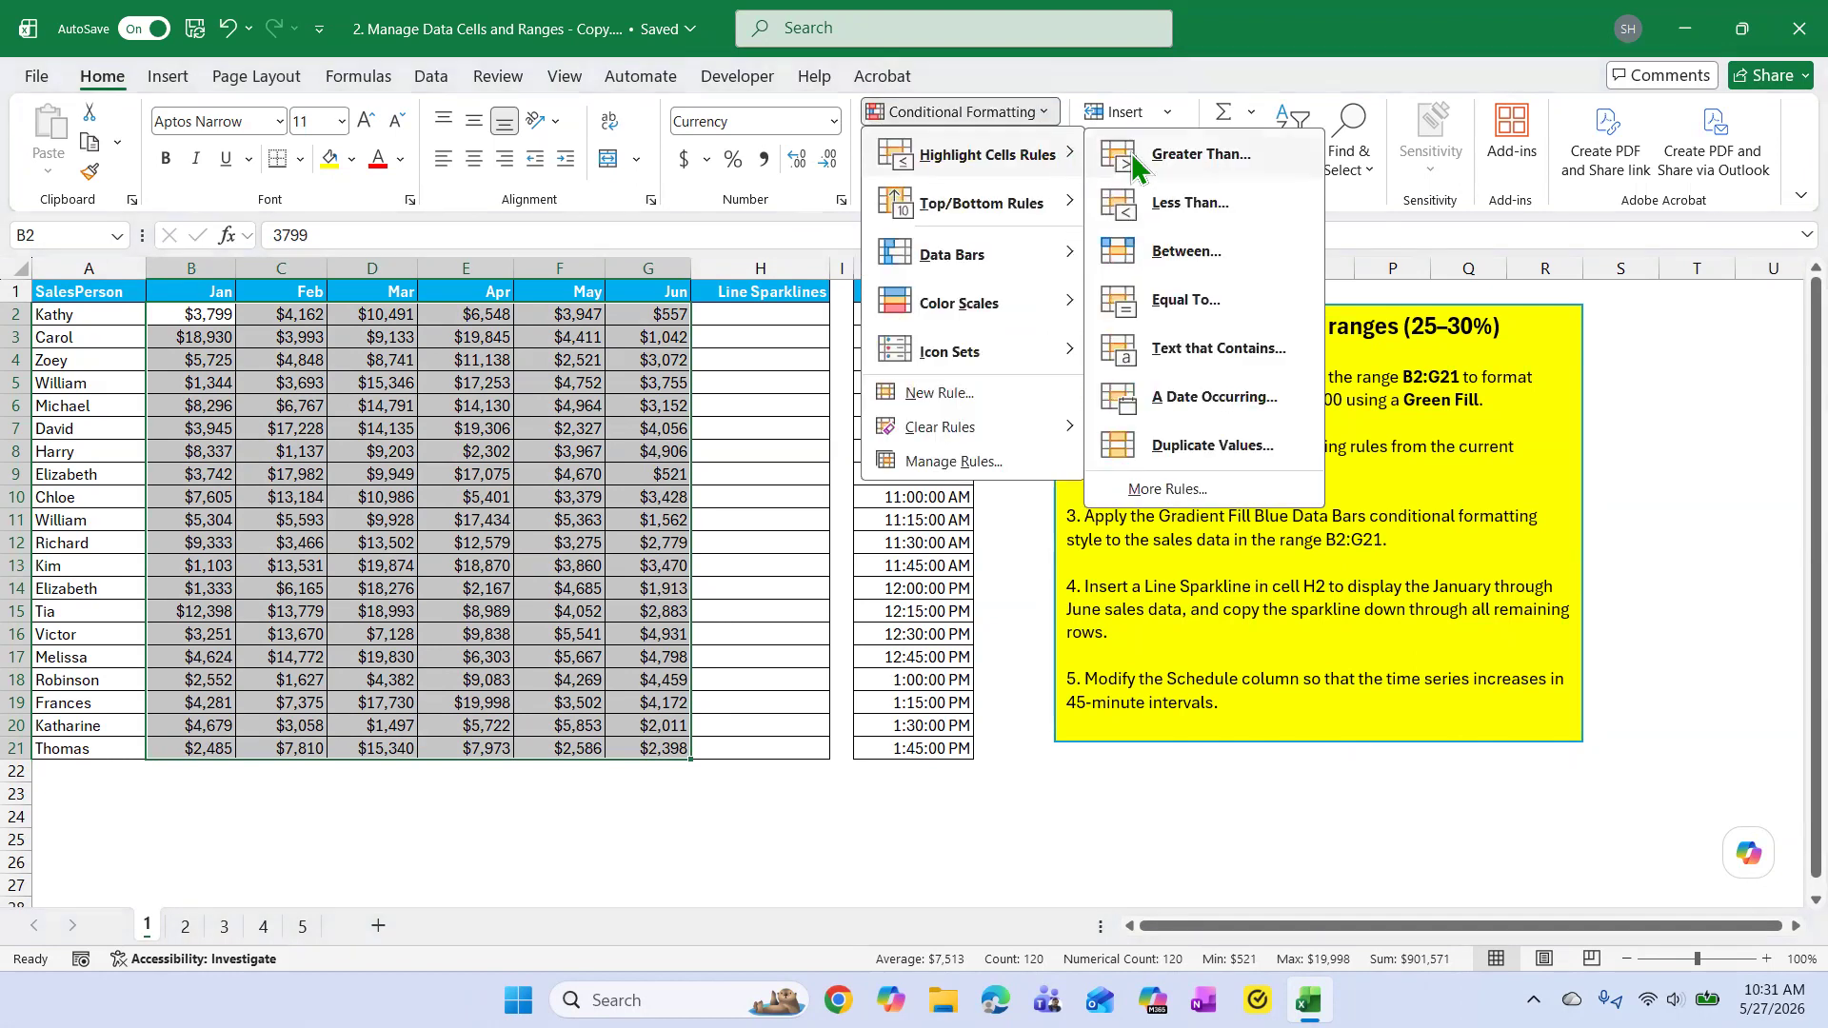
{"action": "left_click", "coordinate": [1198, 156]}
{"action": "left_click_drag", "start_coordinate": [1243, 460], "coordinate": [536, 376]}
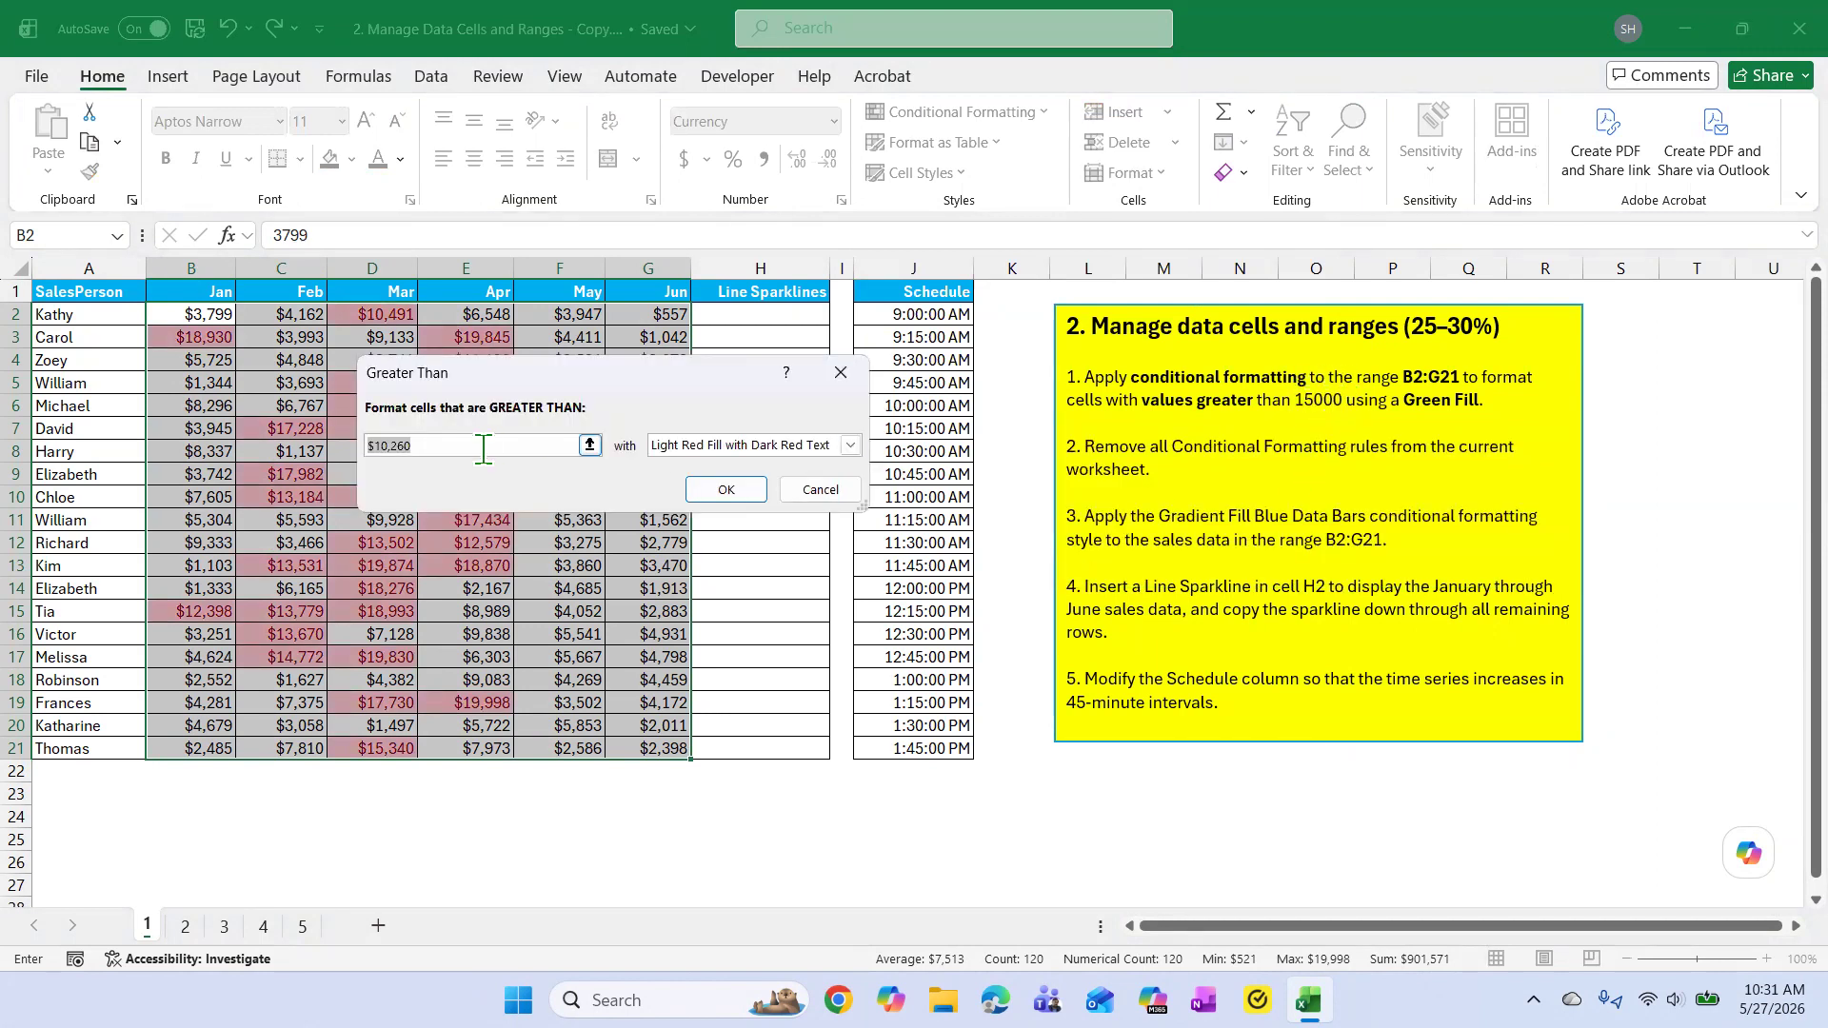
{"action": "type", "text": "150"}
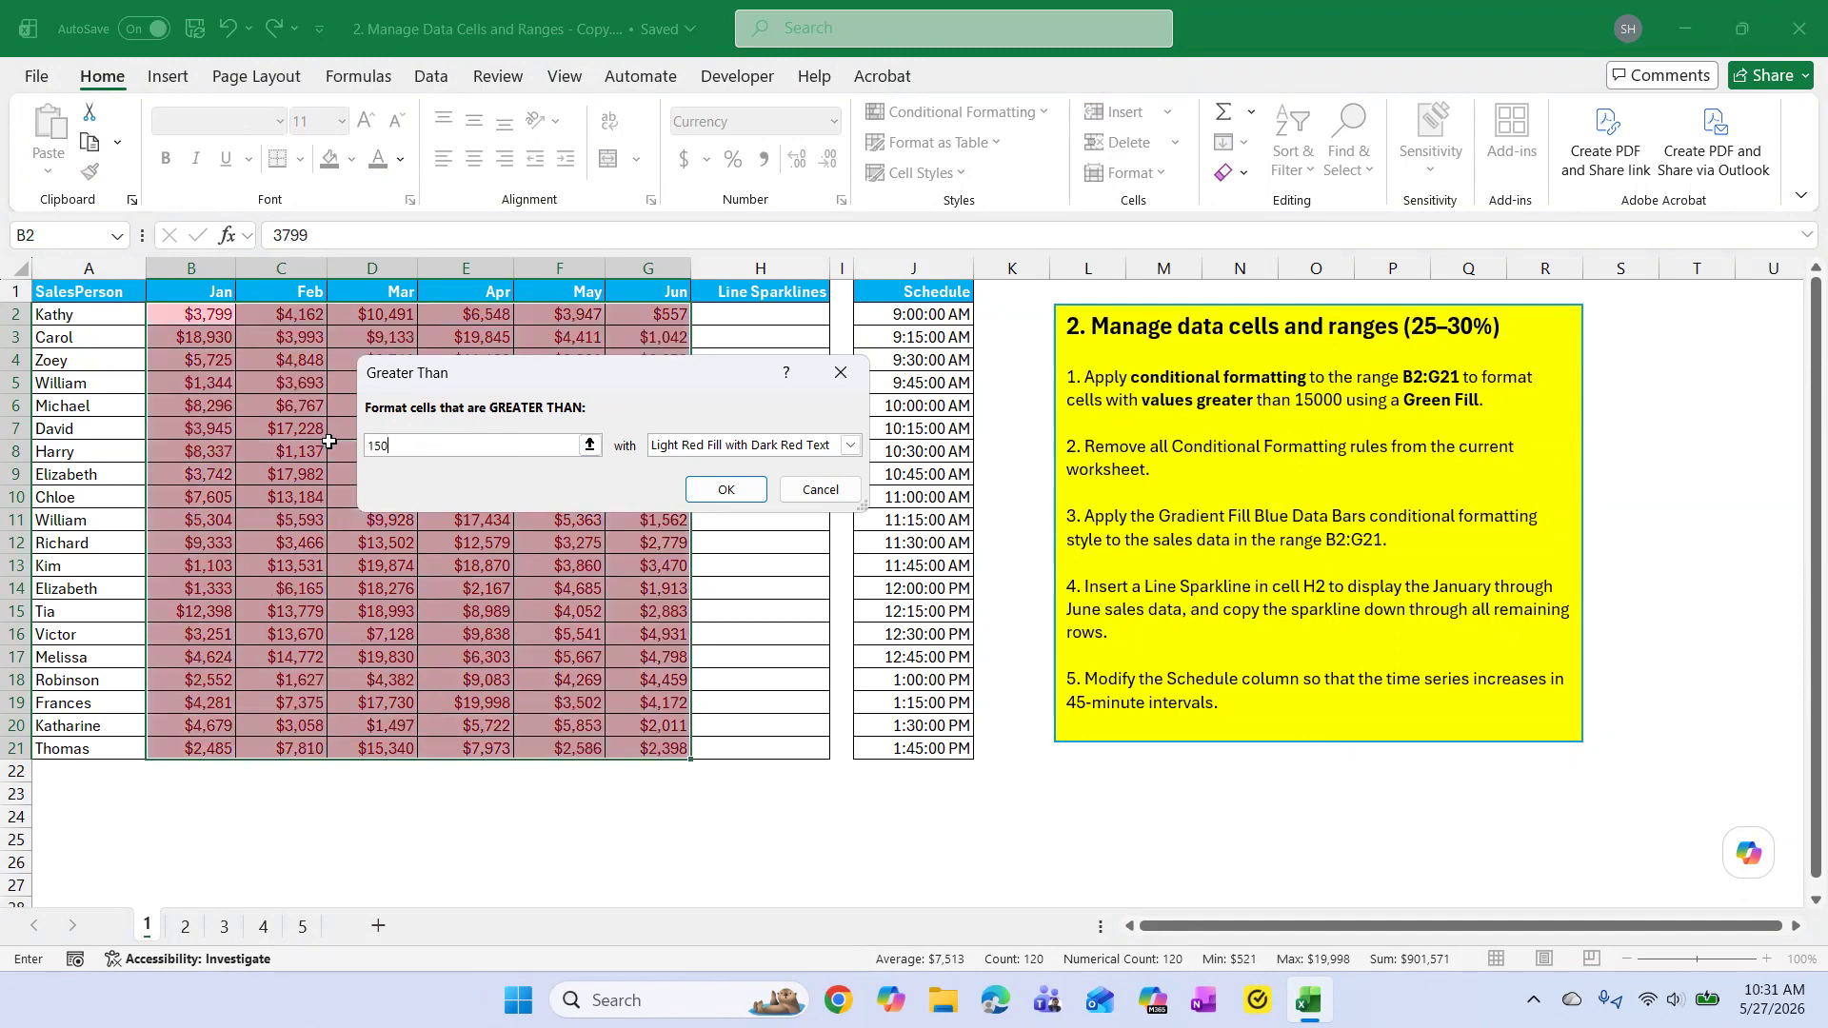
{"action": "type", "text": "00"}
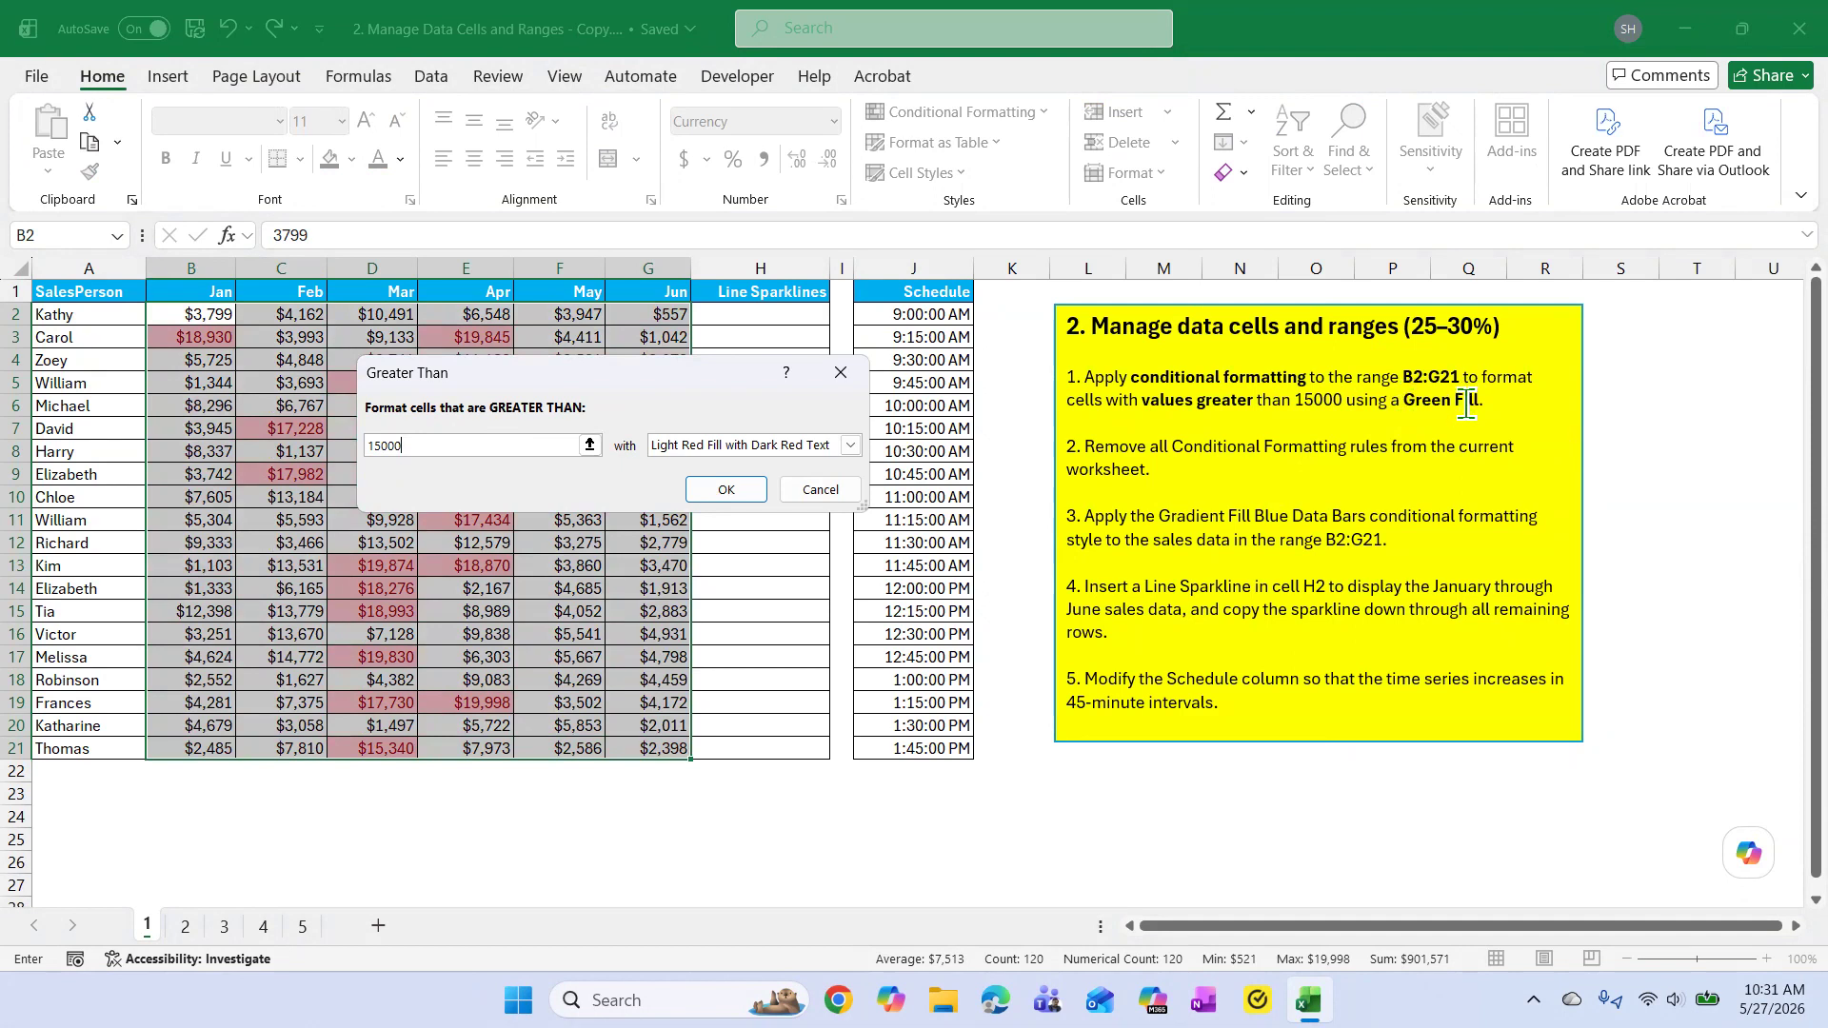
Give the Greater Than rule a custom format with a solid green fill and apply it to the range.
{"action": "left_click", "coordinate": [850, 445]}
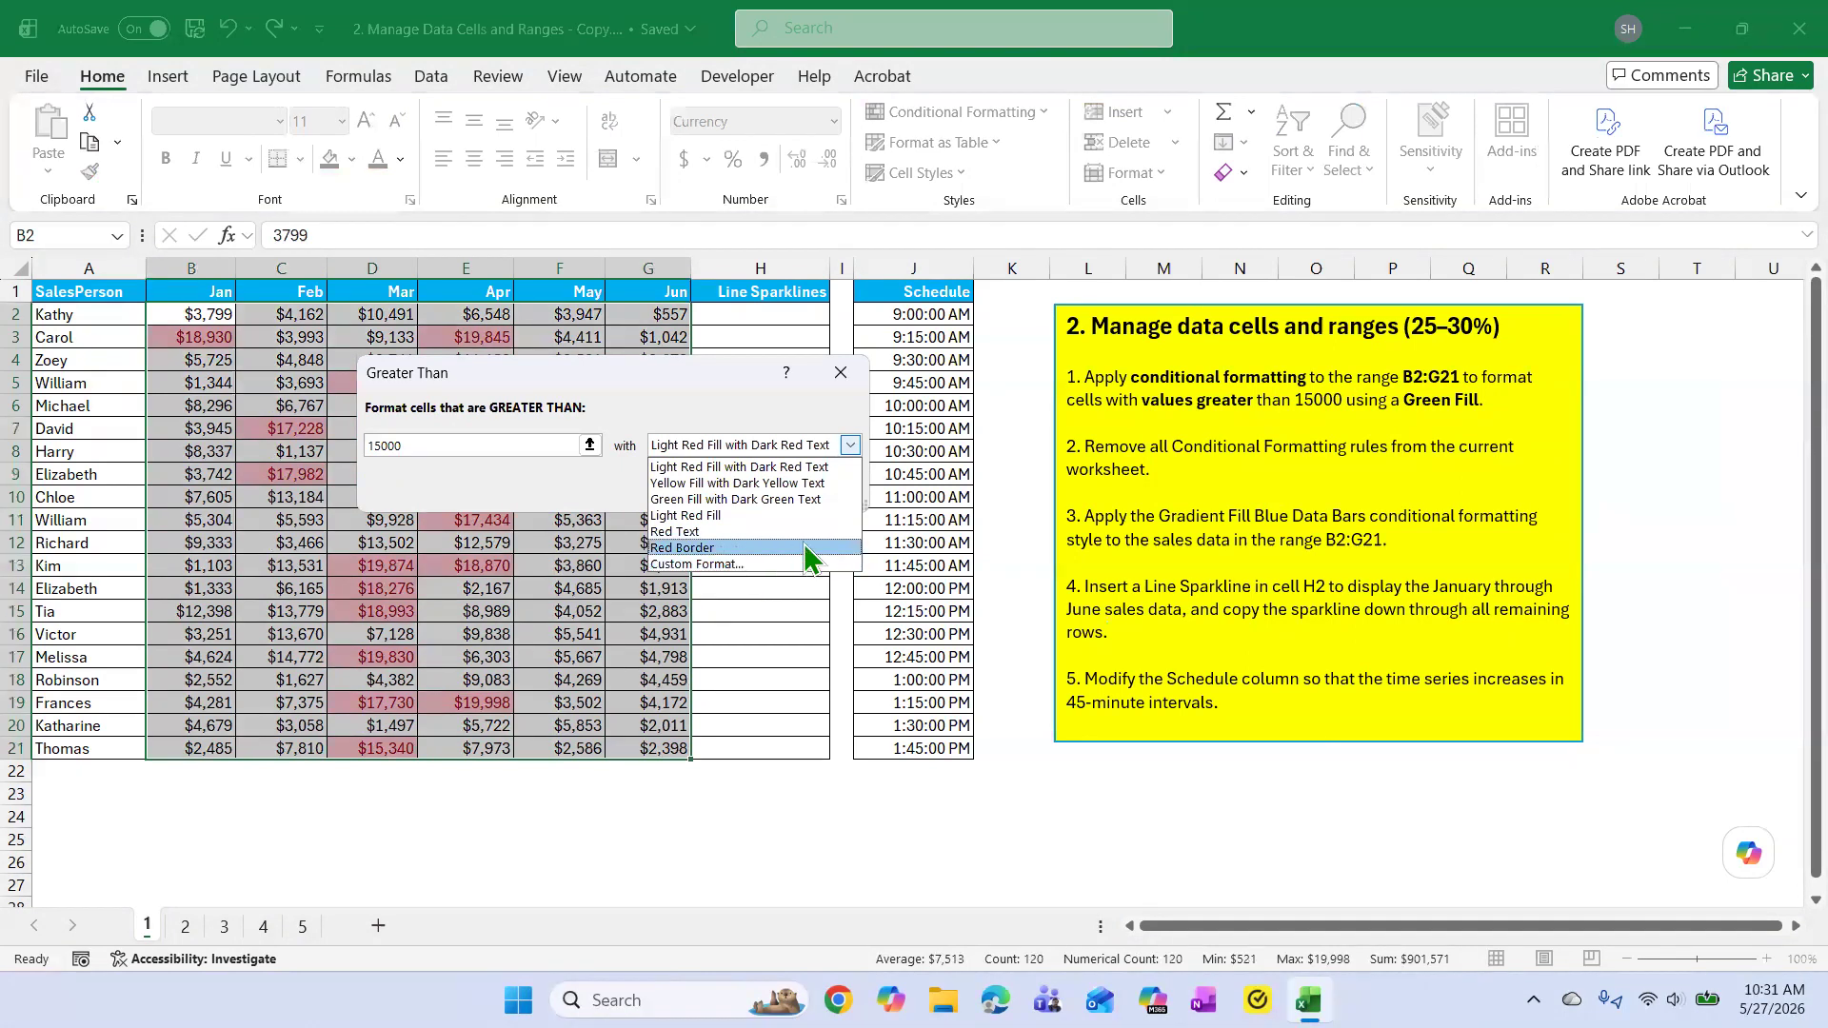
{"action": "left_click", "coordinate": [735, 566]}
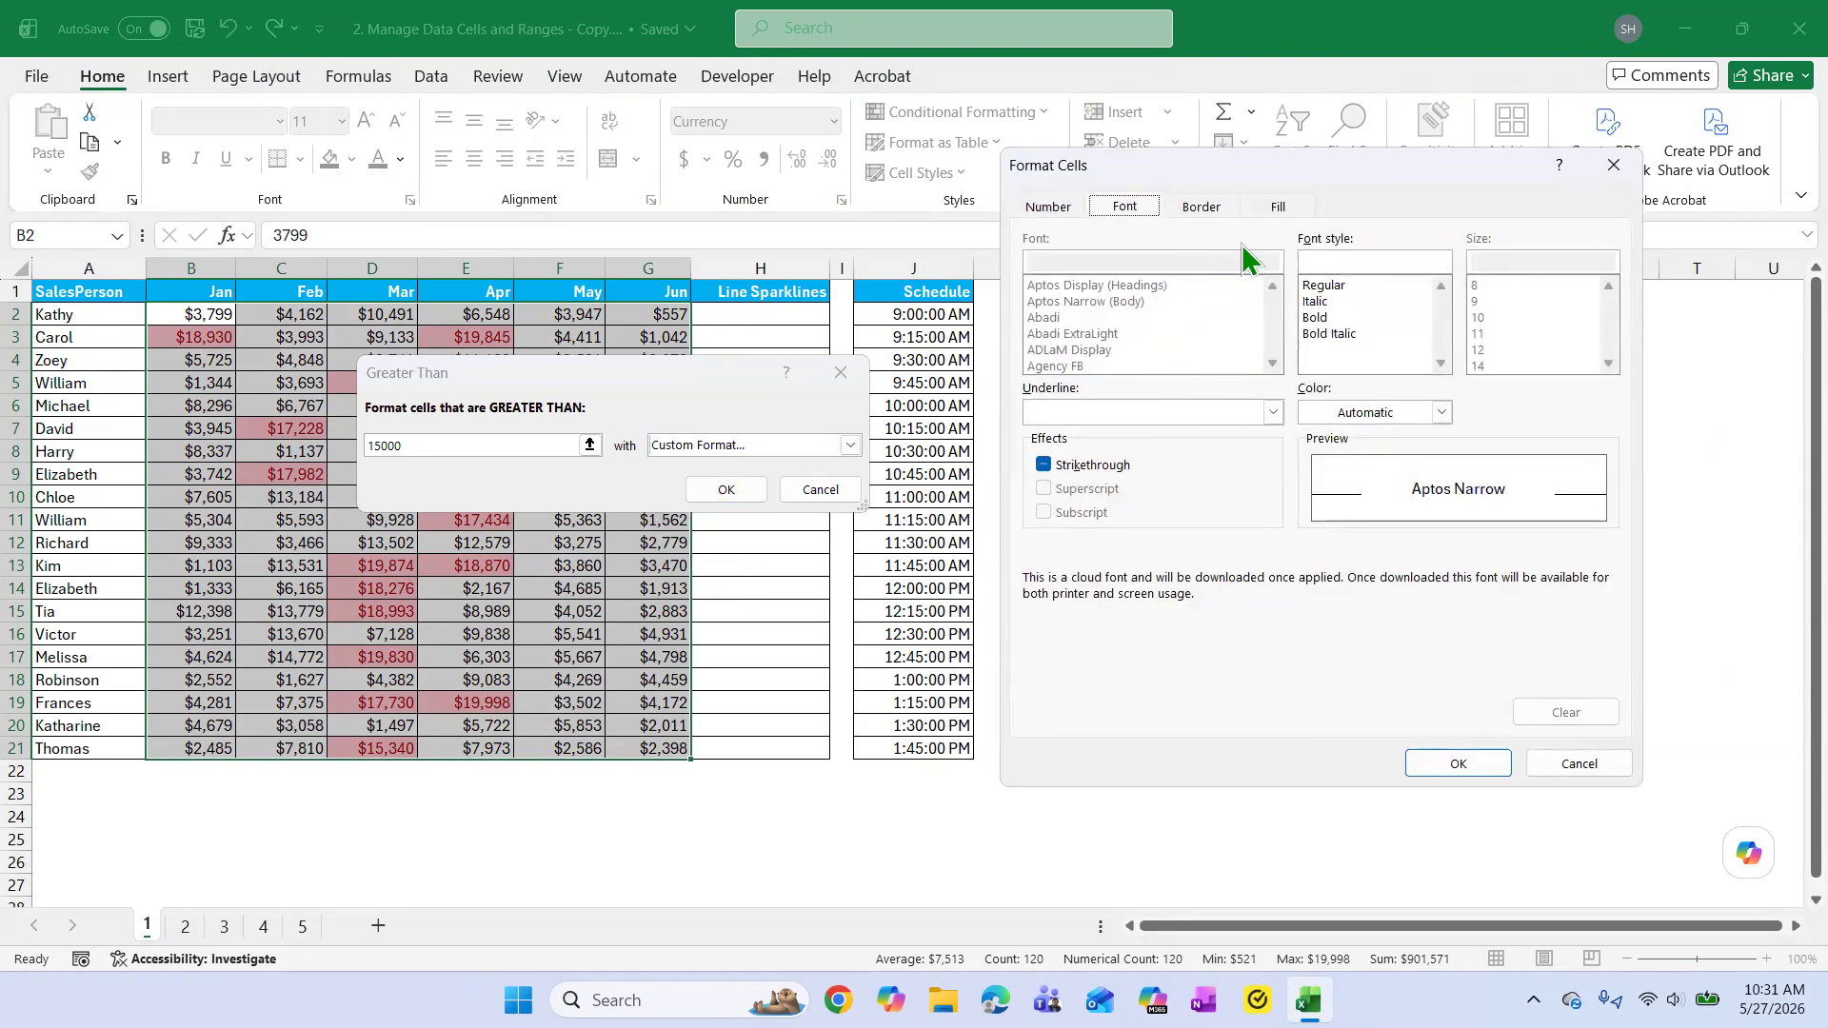
{"action": "left_click", "coordinate": [1279, 210]}
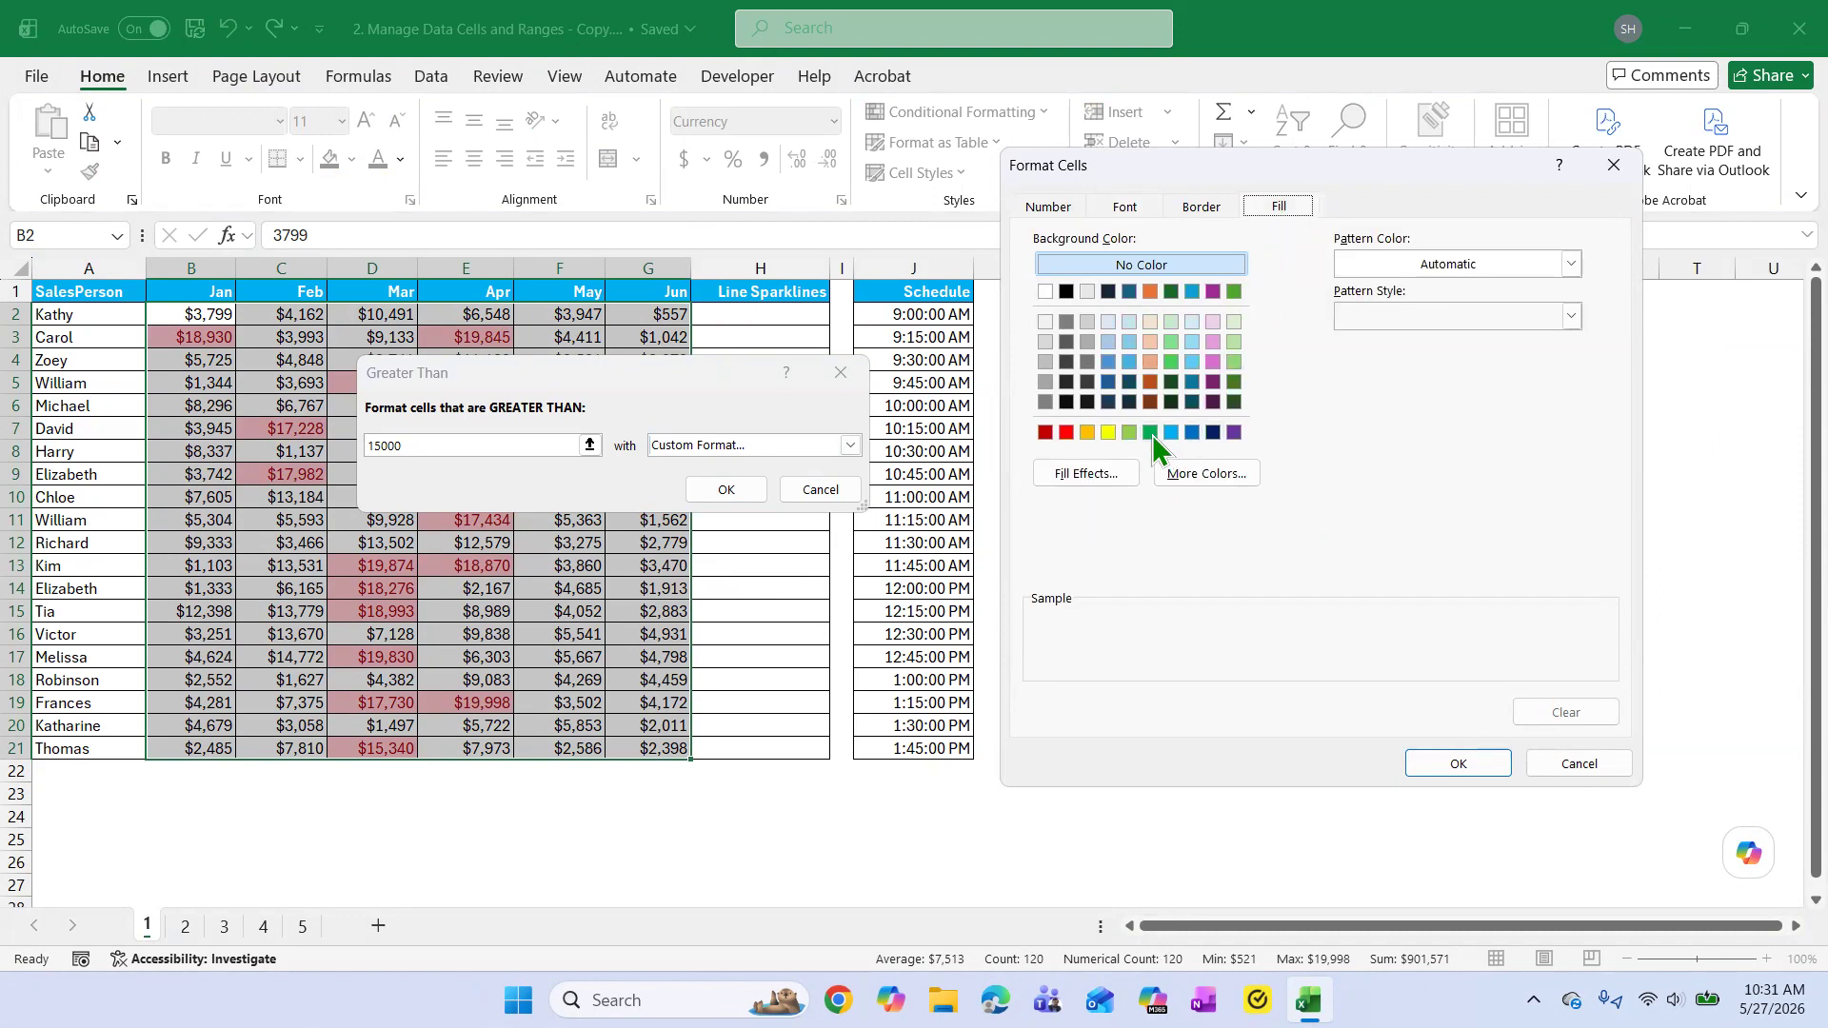
{"action": "left_click", "coordinate": [1152, 433]}
{"action": "left_click", "coordinate": [1442, 762]}
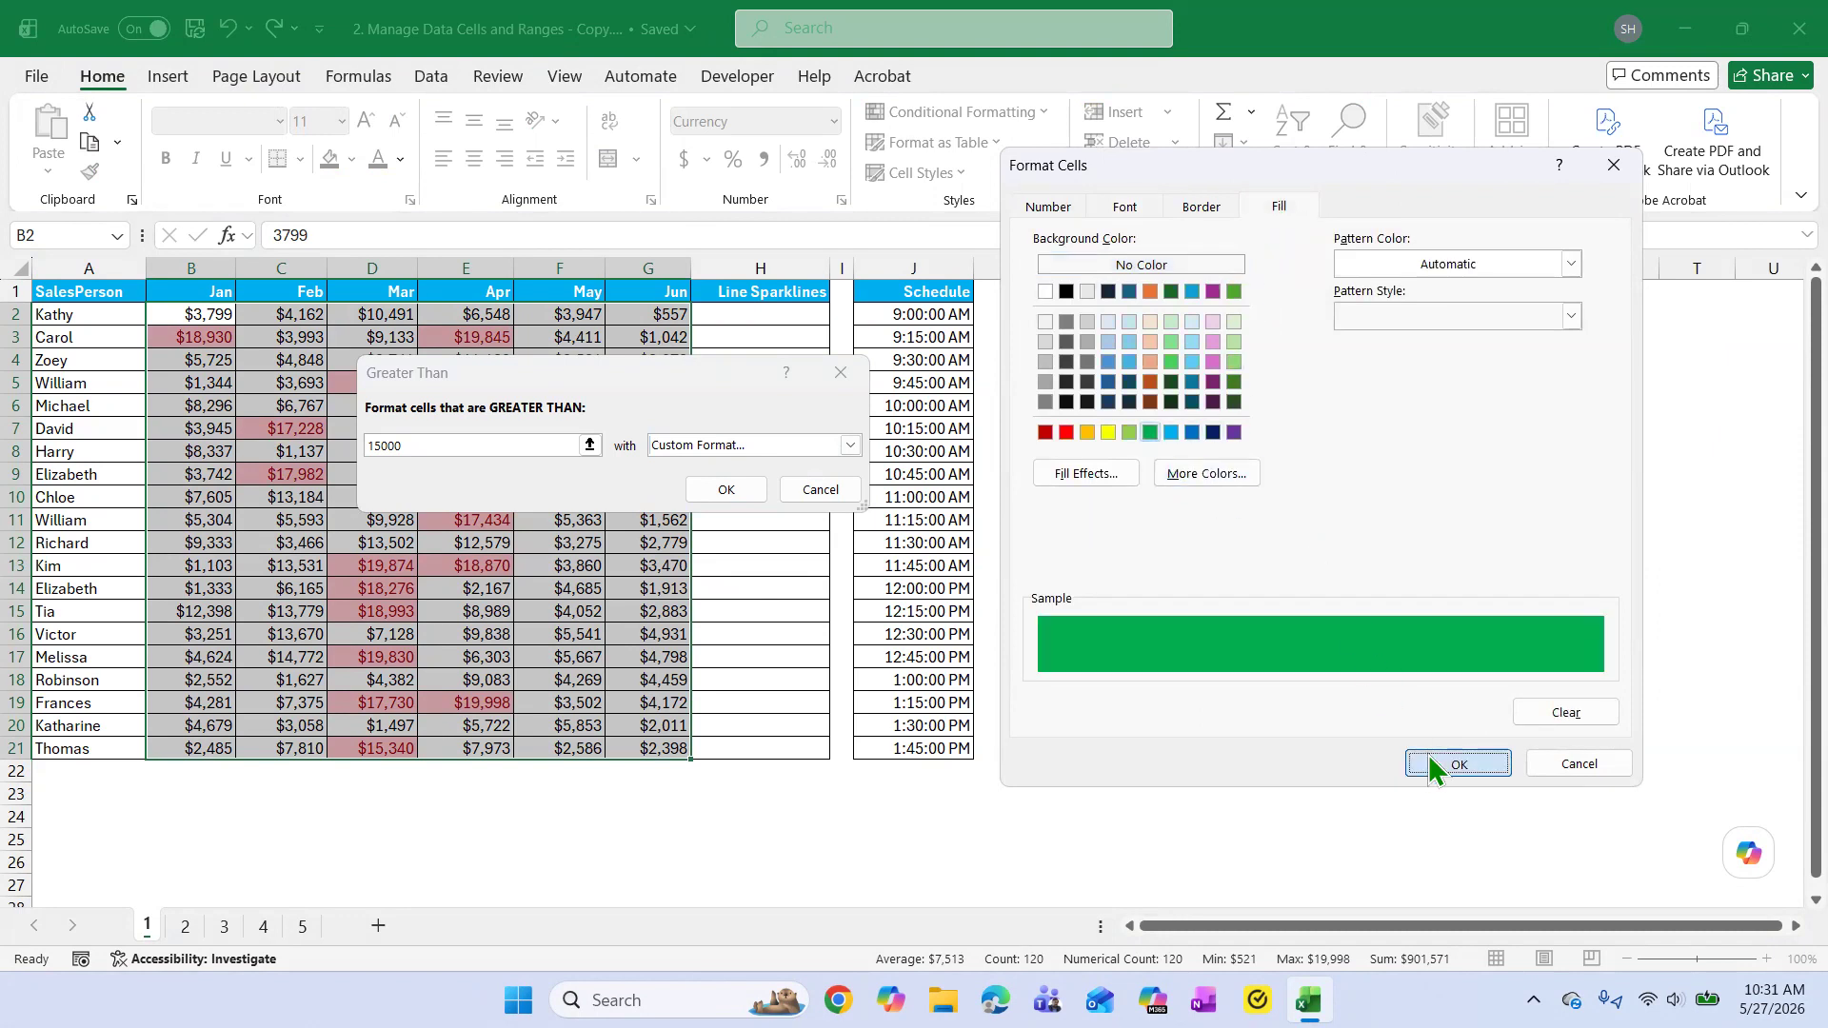
{"action": "left_click", "coordinate": [726, 491]}
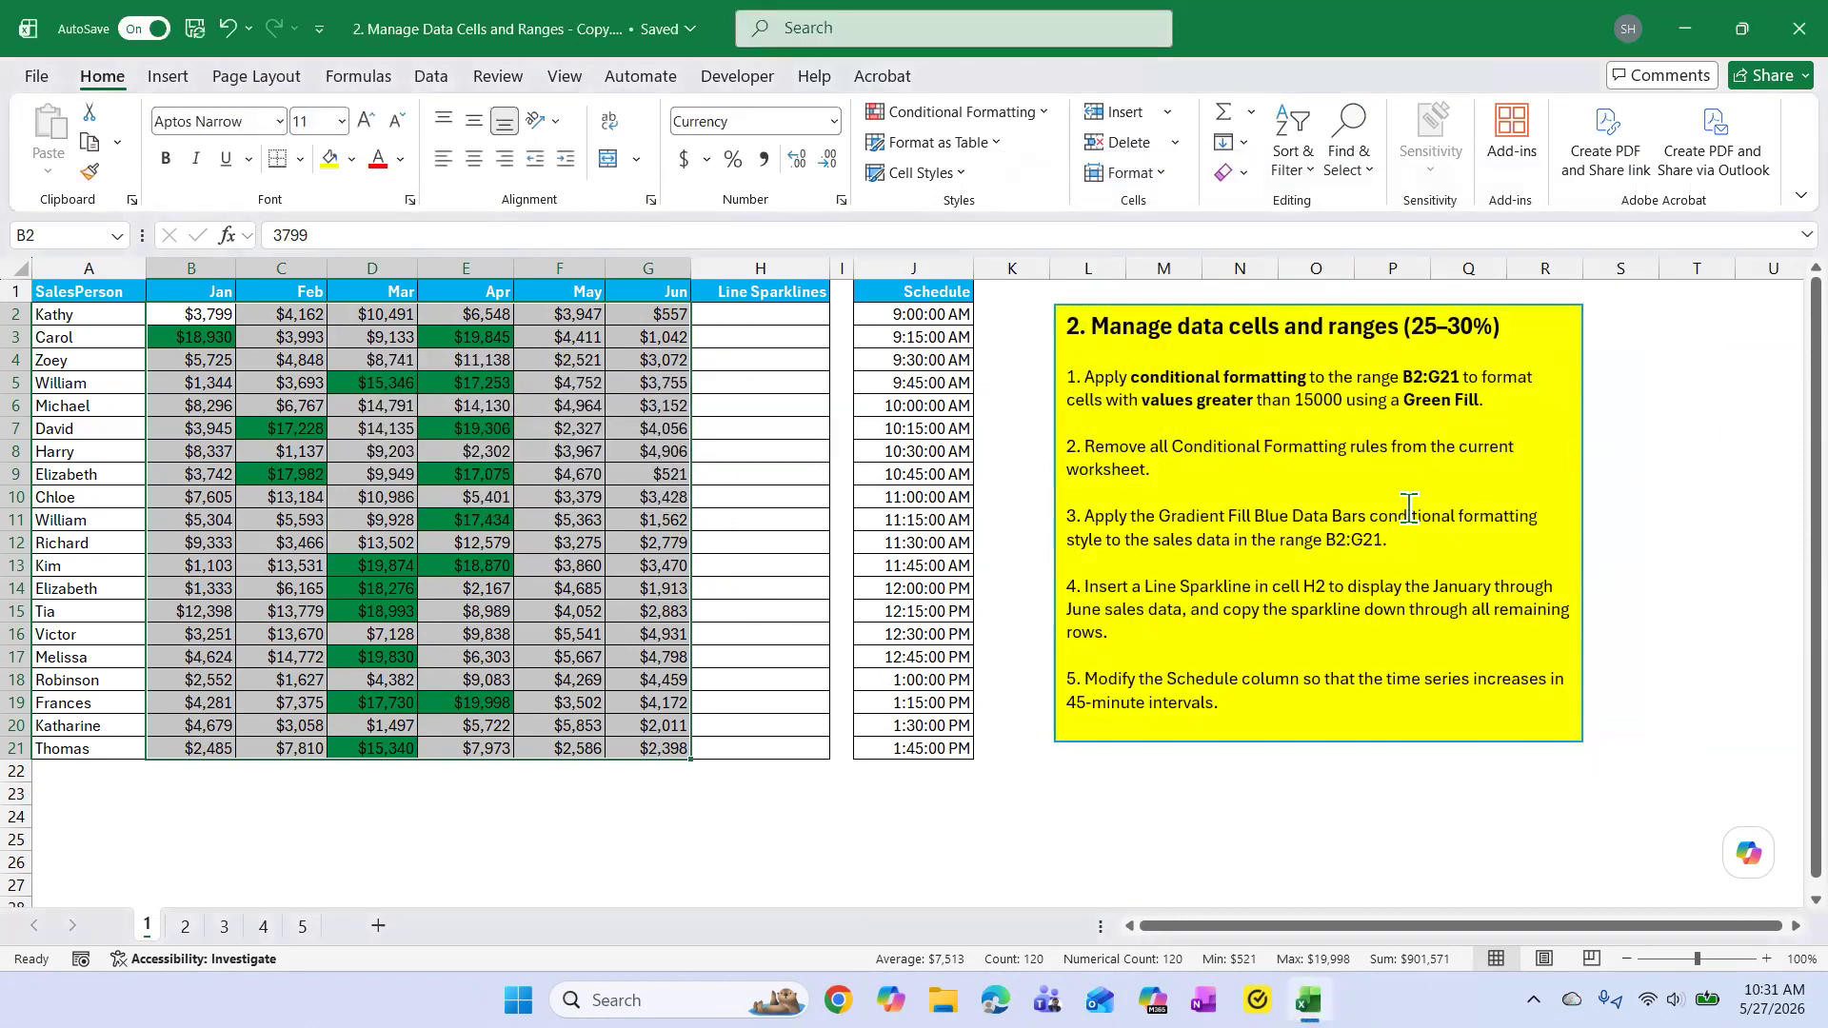
Clear all conditional formatting rules from the entire sheet.
{"action": "left_click", "coordinate": [1409, 511]}
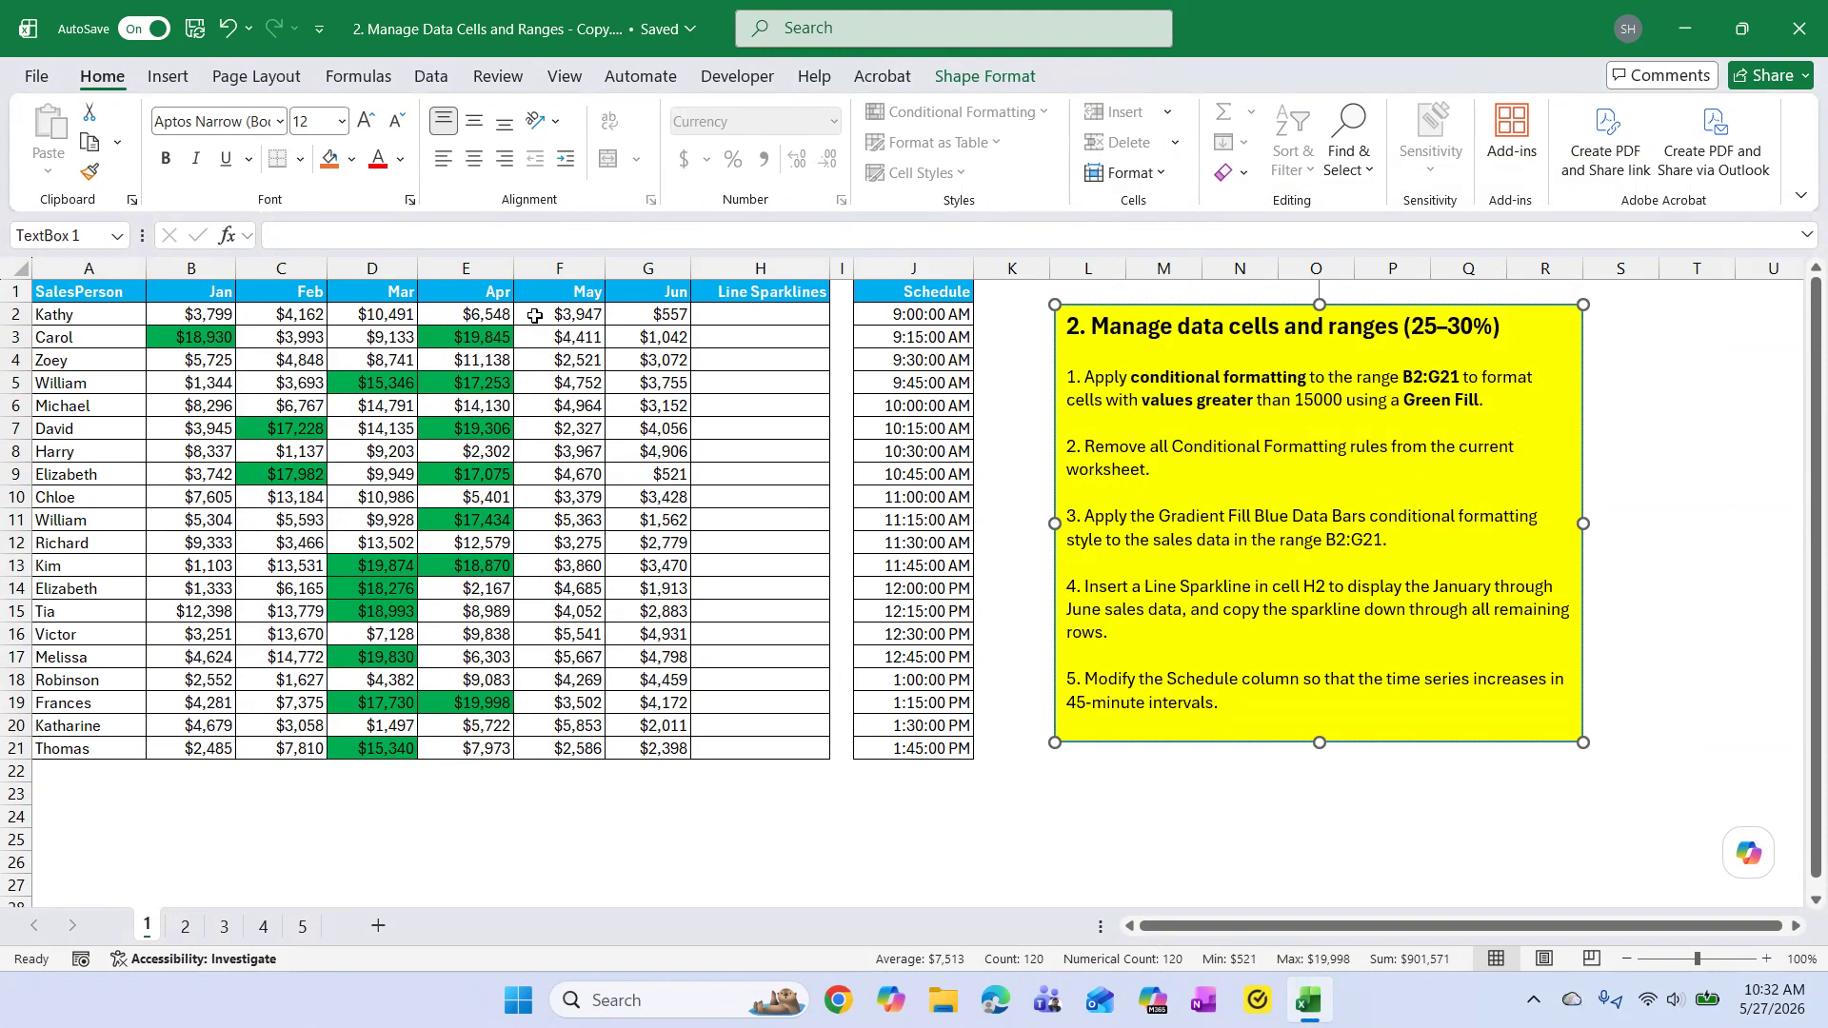
{"action": "left_click", "coordinate": [670, 316]}
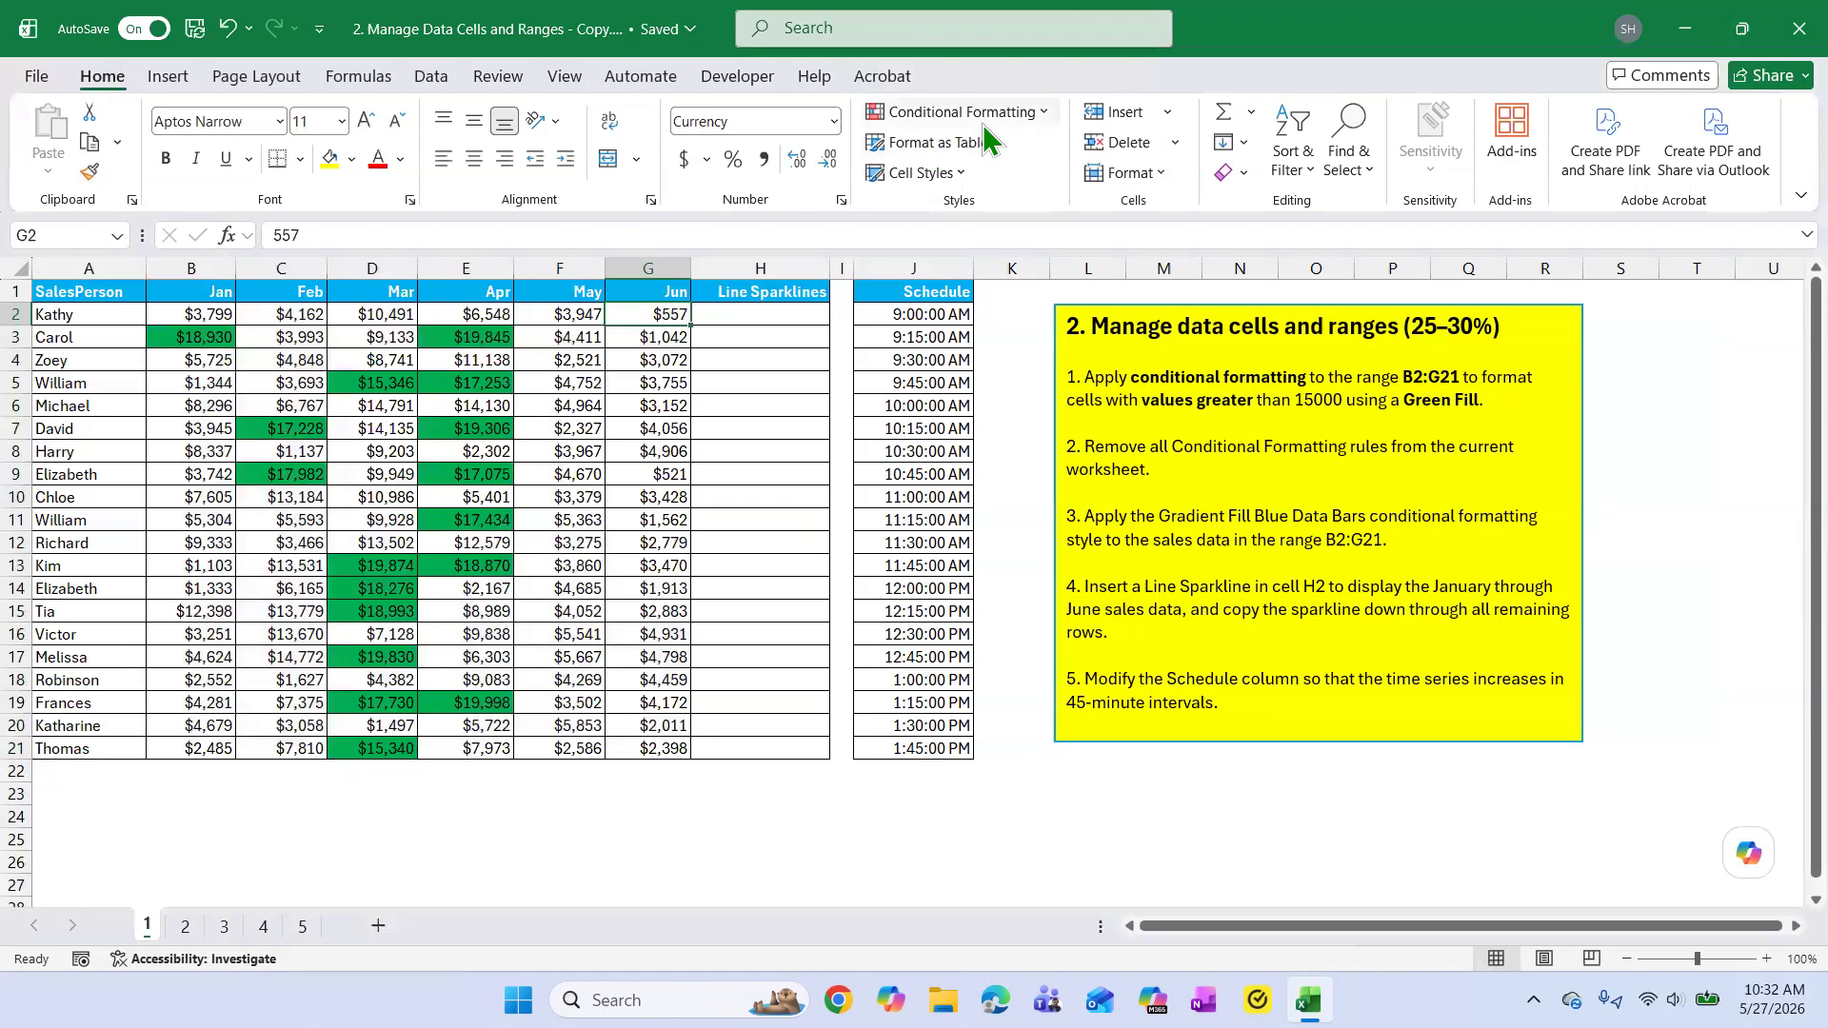
{"action": "left_click", "coordinate": [1040, 114]}
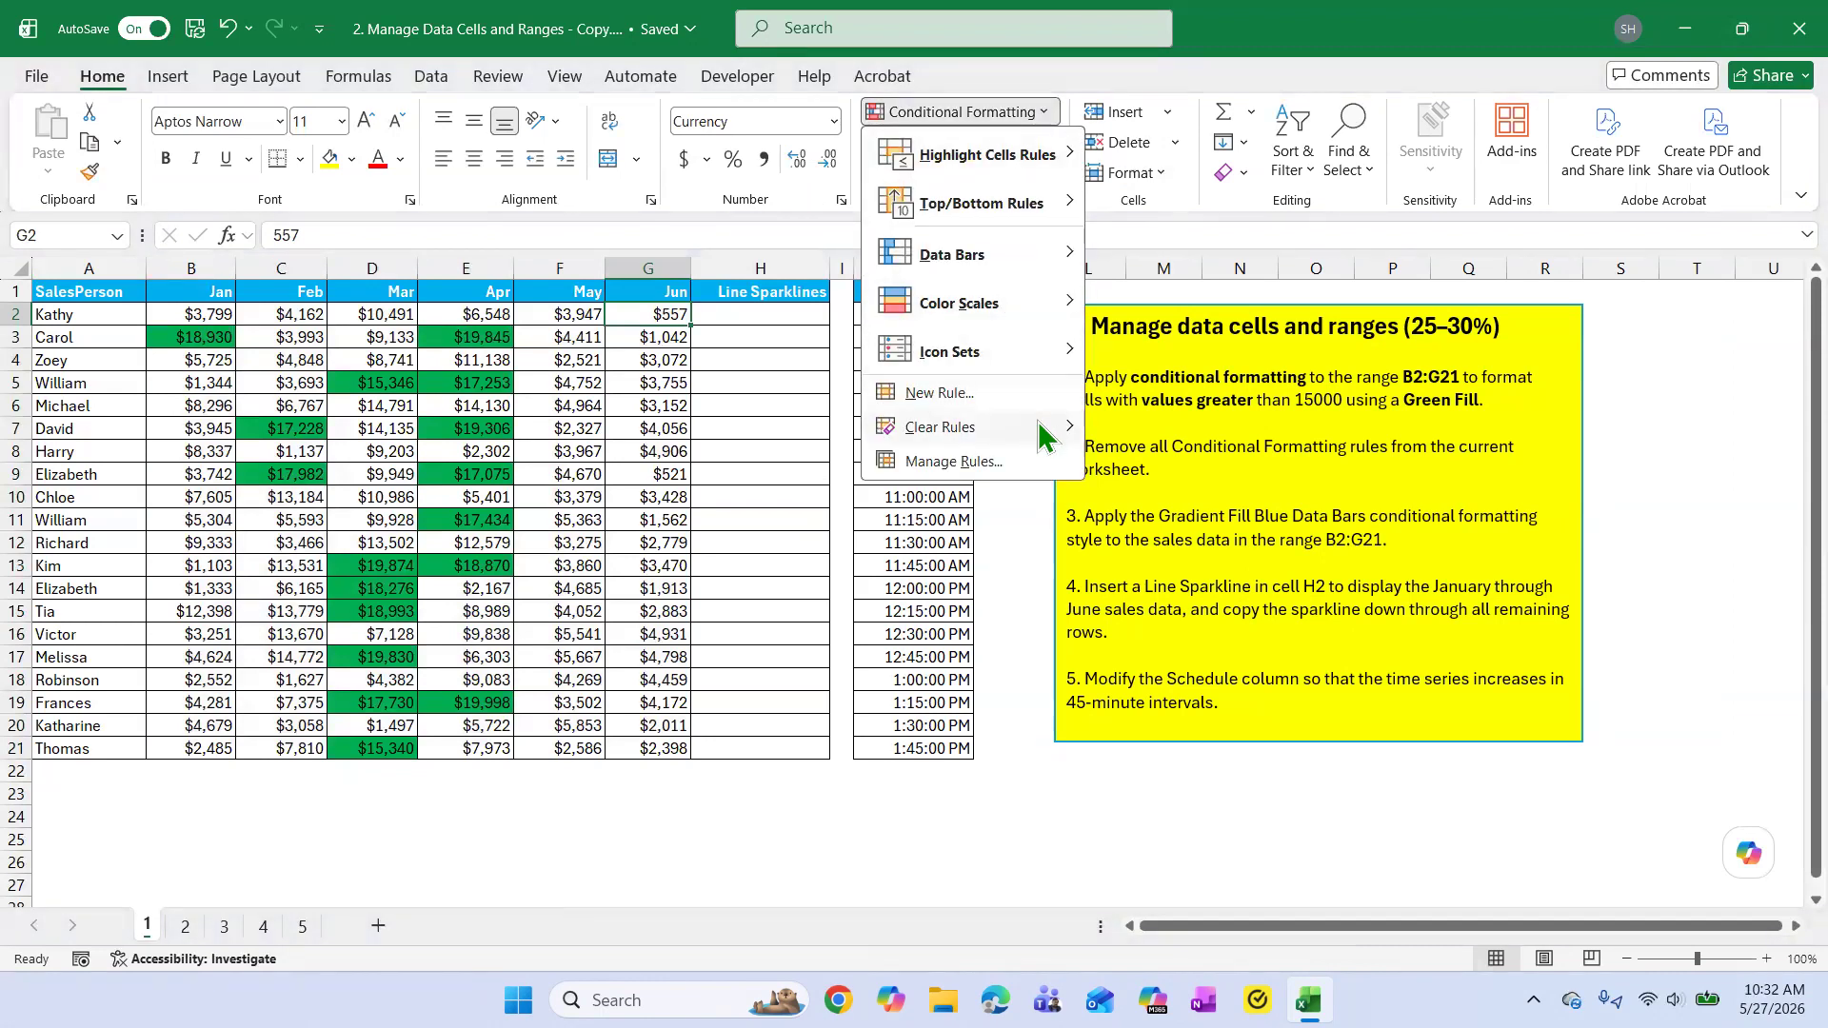
{"action": "mouse_move", "coordinate": [1047, 428]}
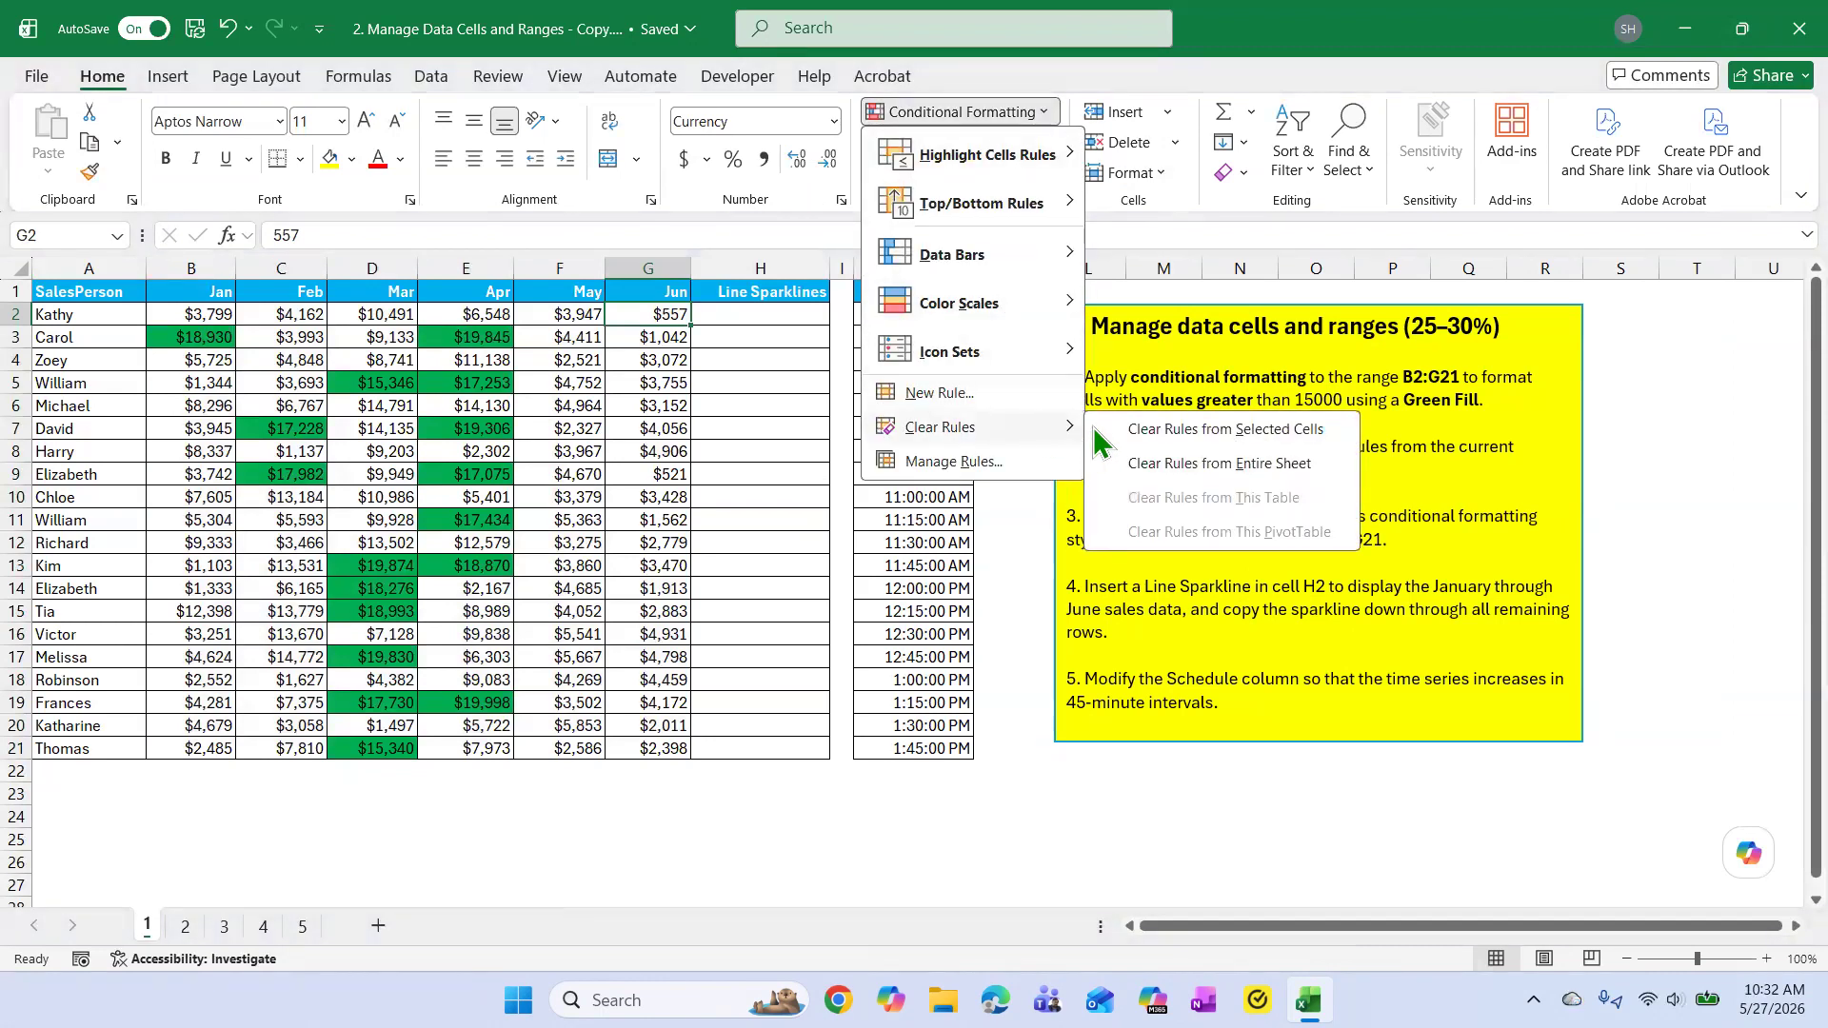
{"action": "left_click", "coordinate": [1253, 463]}
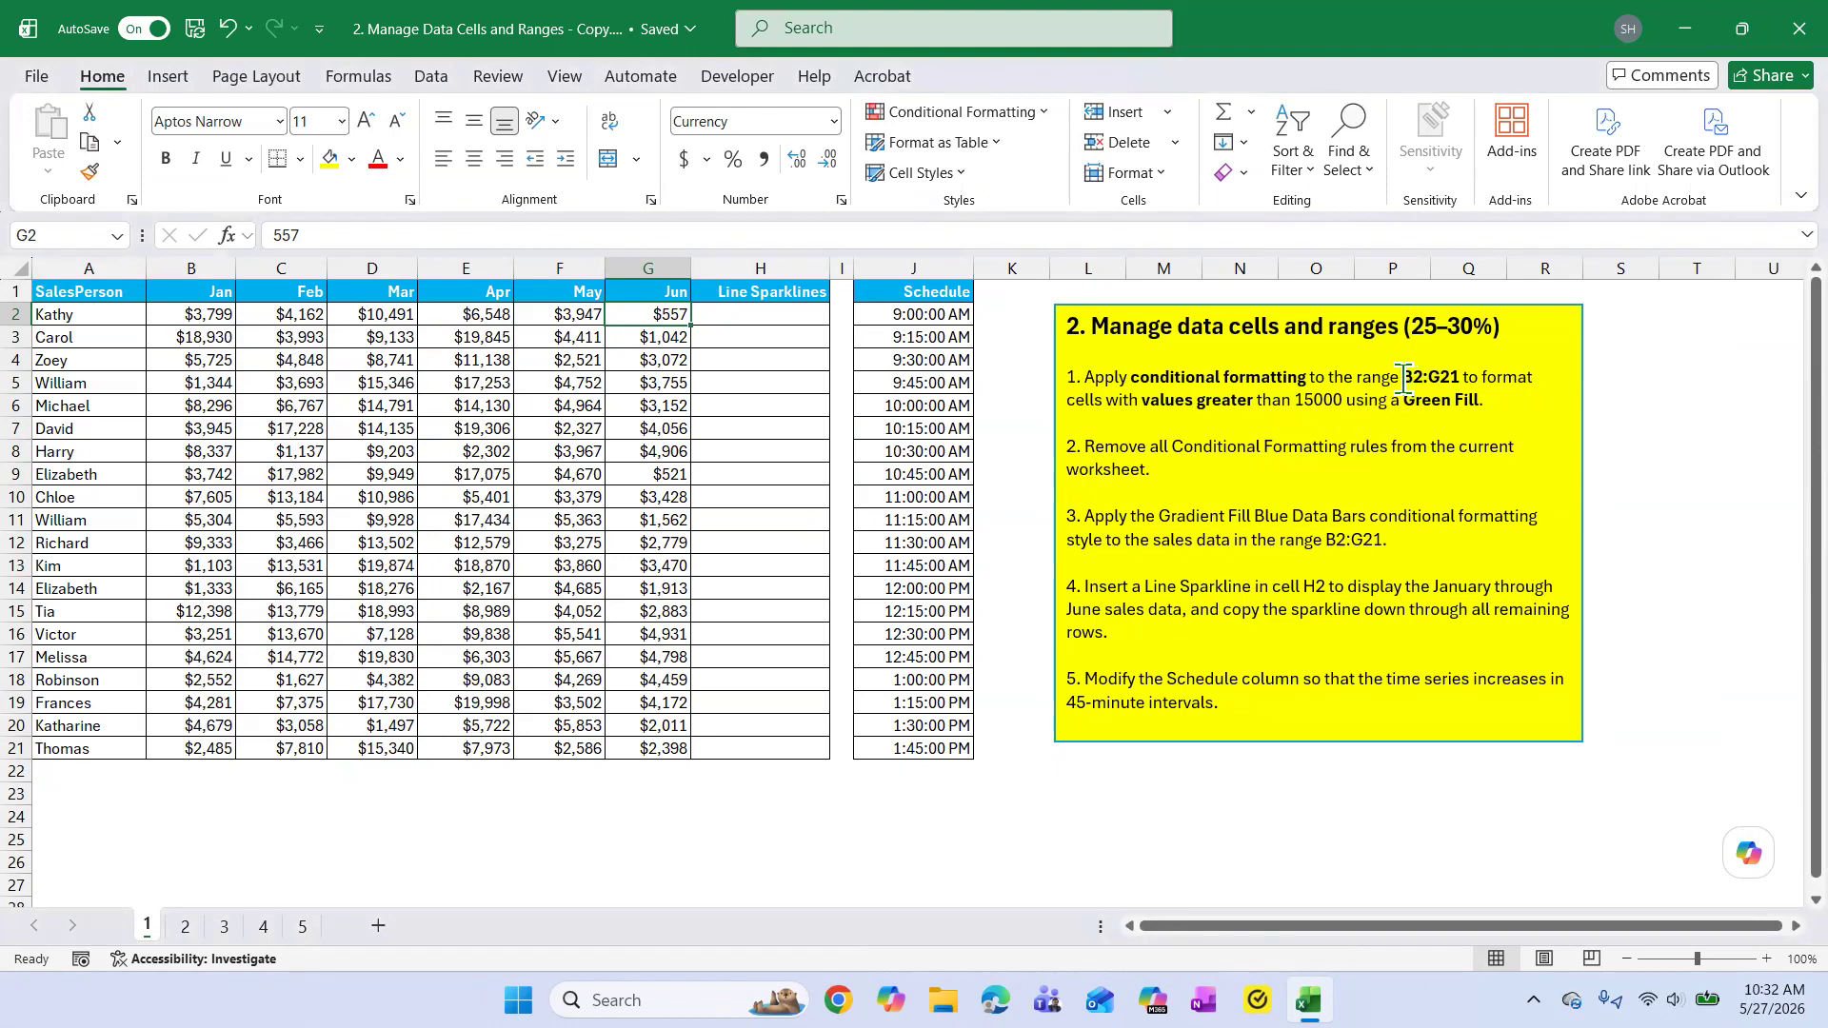
Change the May value in F11 to 15363 and the June value in G17 to 15798.
{"action": "left_click", "coordinate": [1296, 400]}
{"action": "left_click_drag", "start_coordinate": [1295, 400], "coordinate": [1333, 400]}
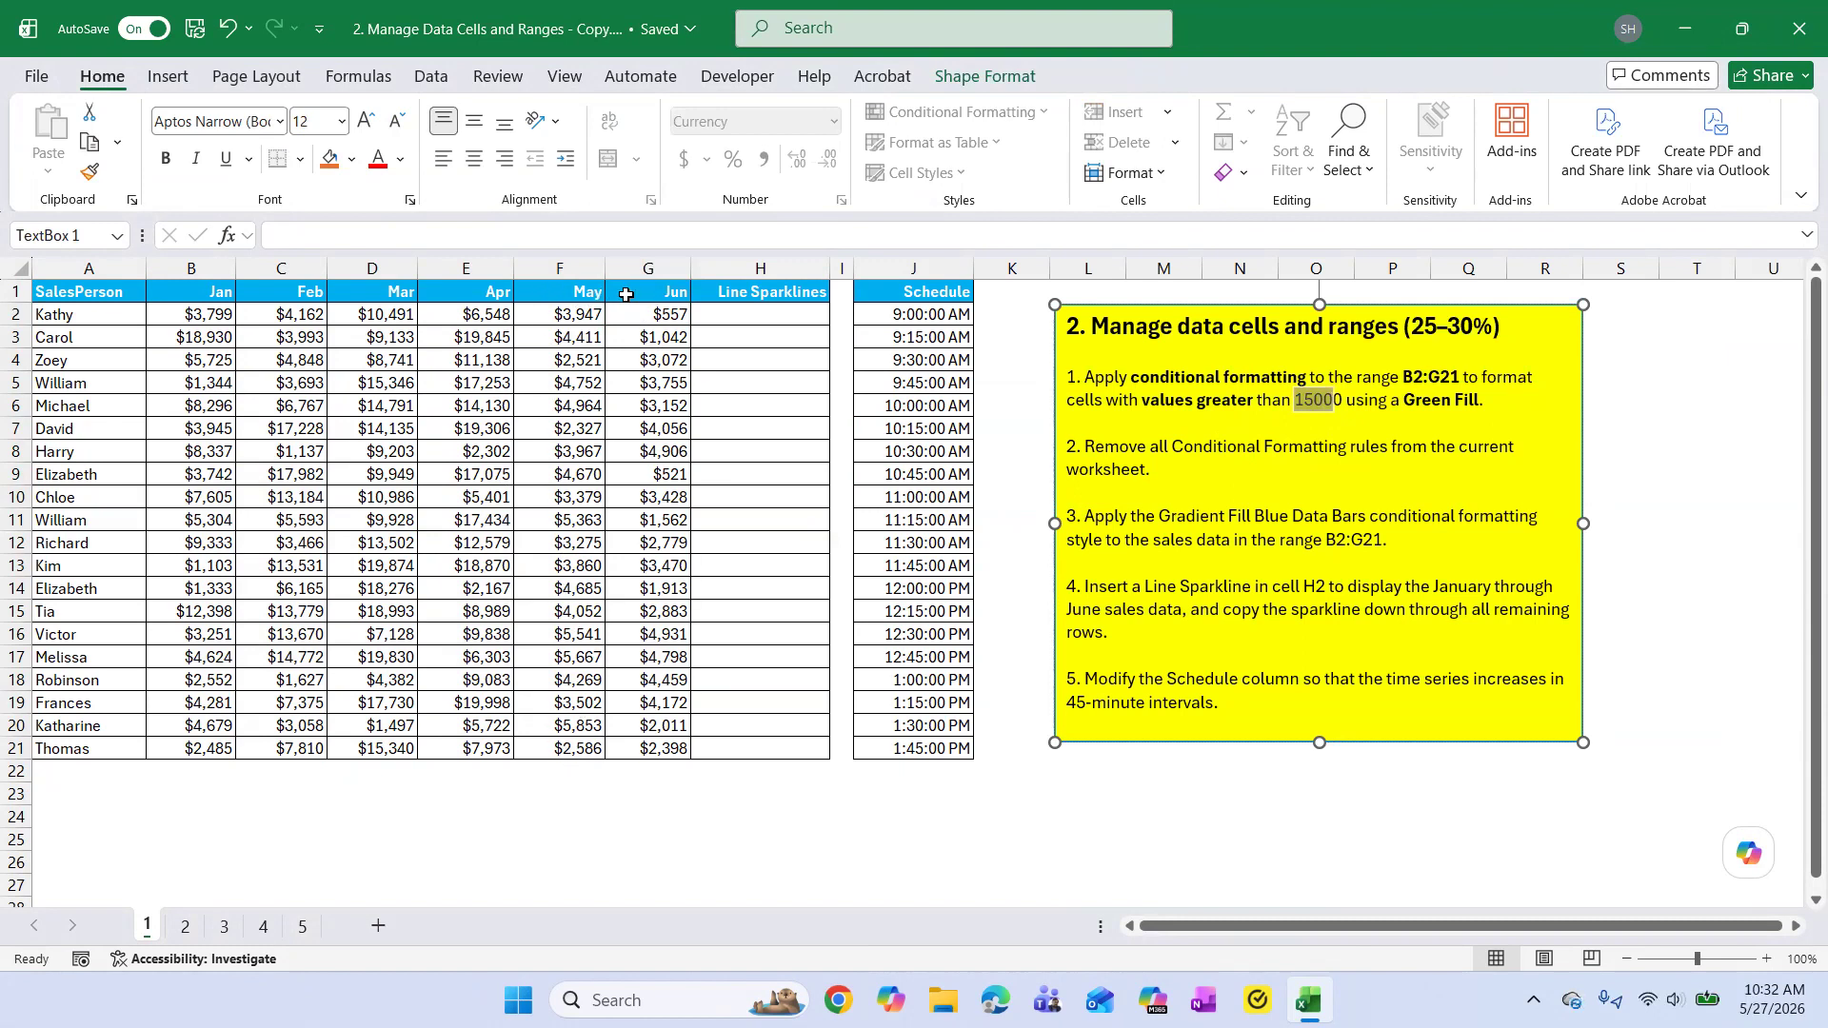
{"action": "left_click", "coordinate": [586, 526]}
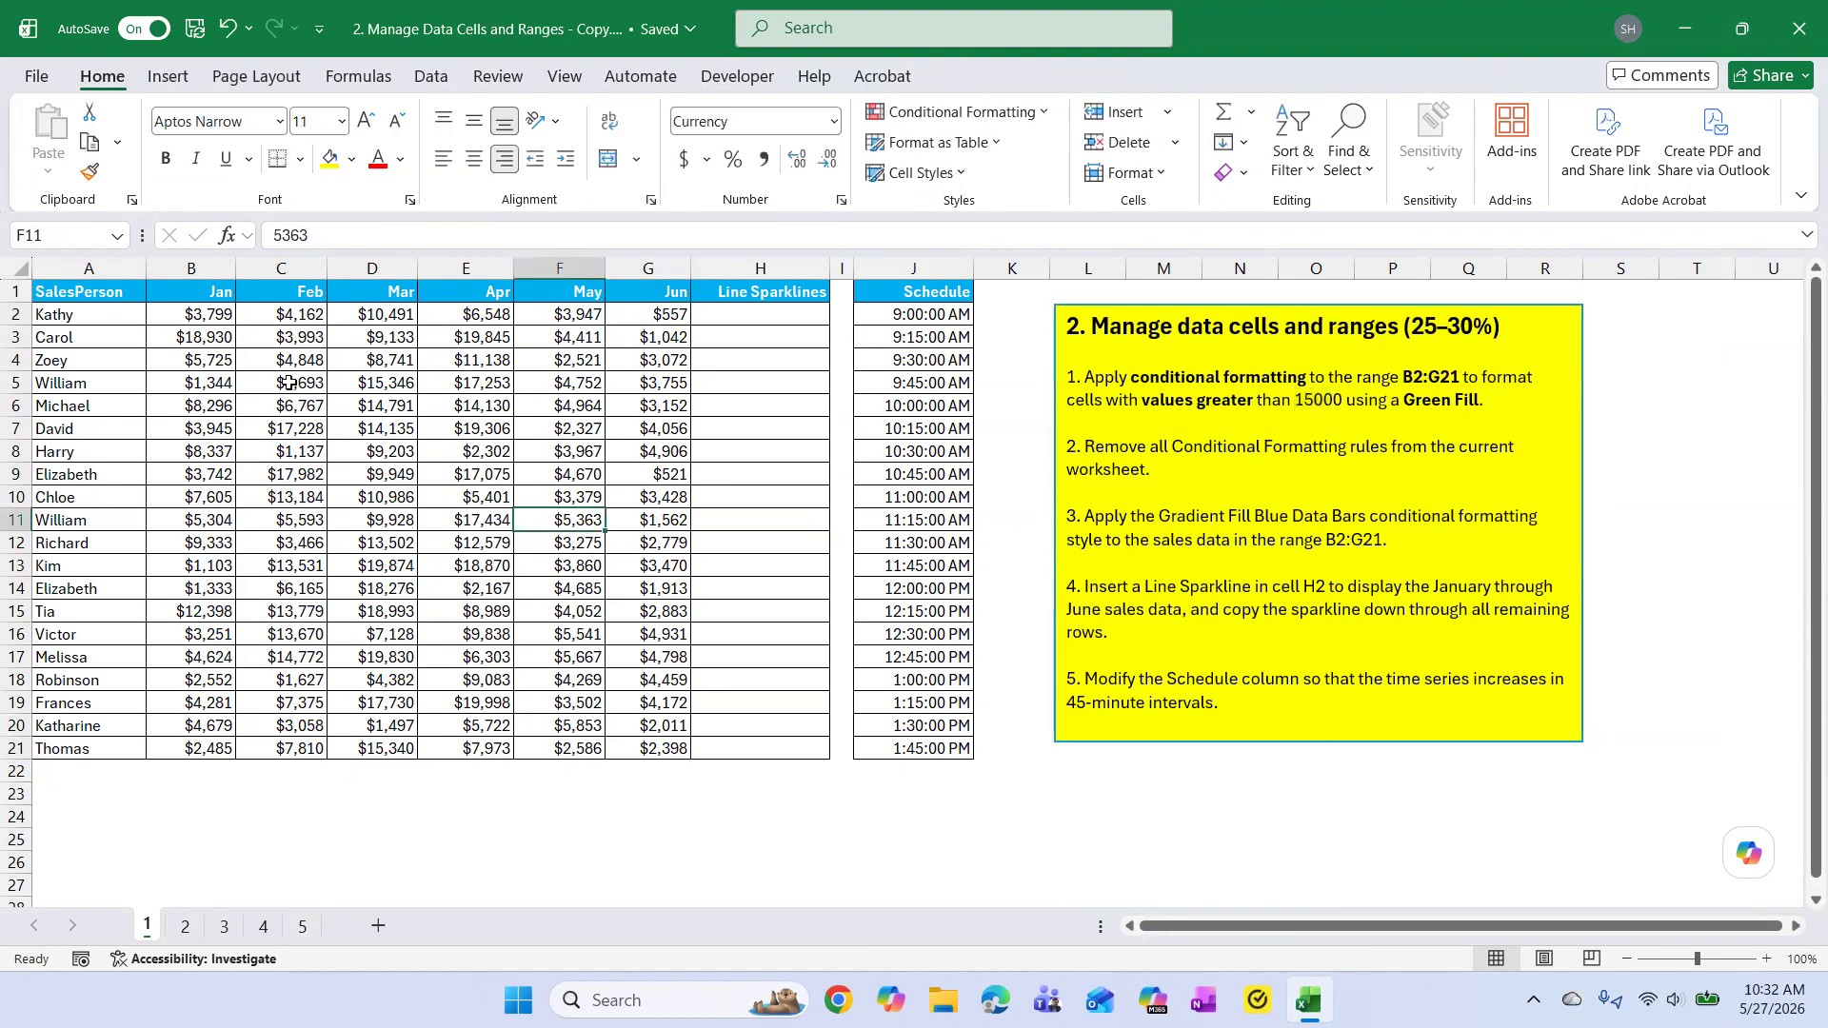
{"action": "left_click", "coordinate": [274, 235]}
{"action": "type", "text": "1"}
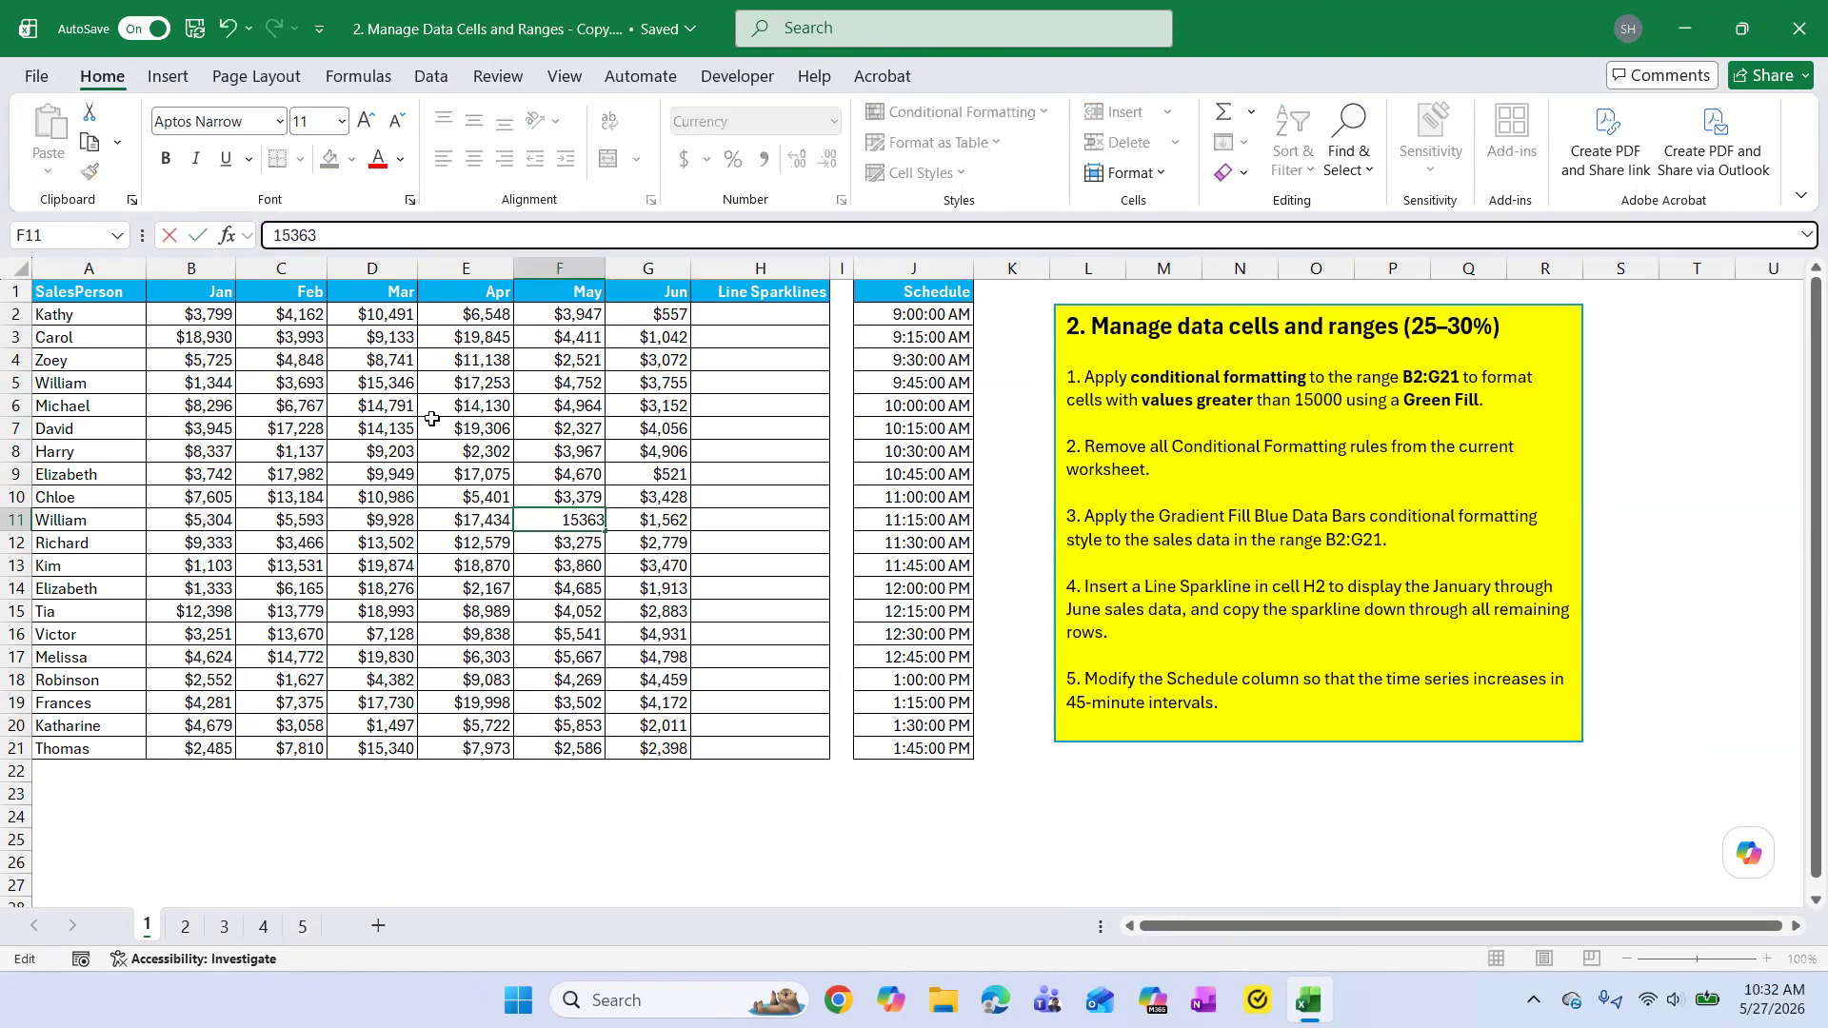
{"action": "left_click", "coordinate": [665, 659]}
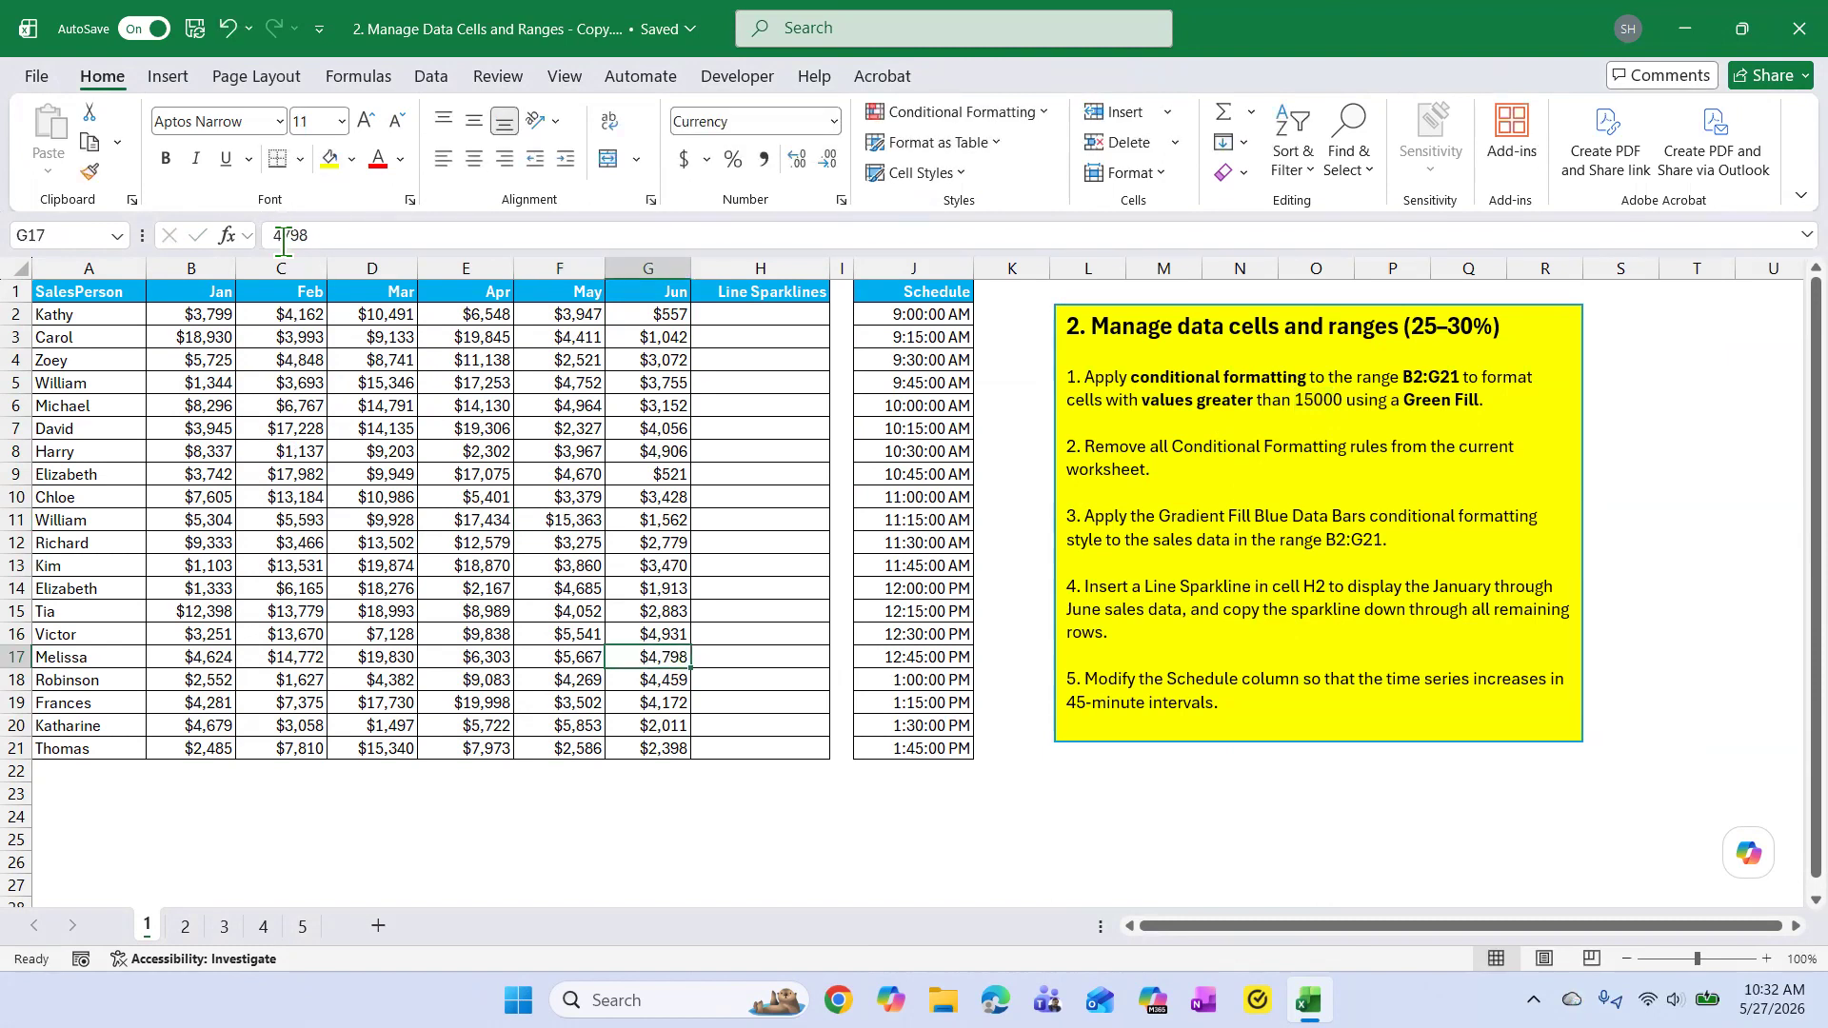
{"action": "left_click_drag", "start_coordinate": [283, 243], "coordinate": [264, 241]}
{"action": "type", "text": "15"}
{"action": "left_click", "coordinate": [915, 860]}
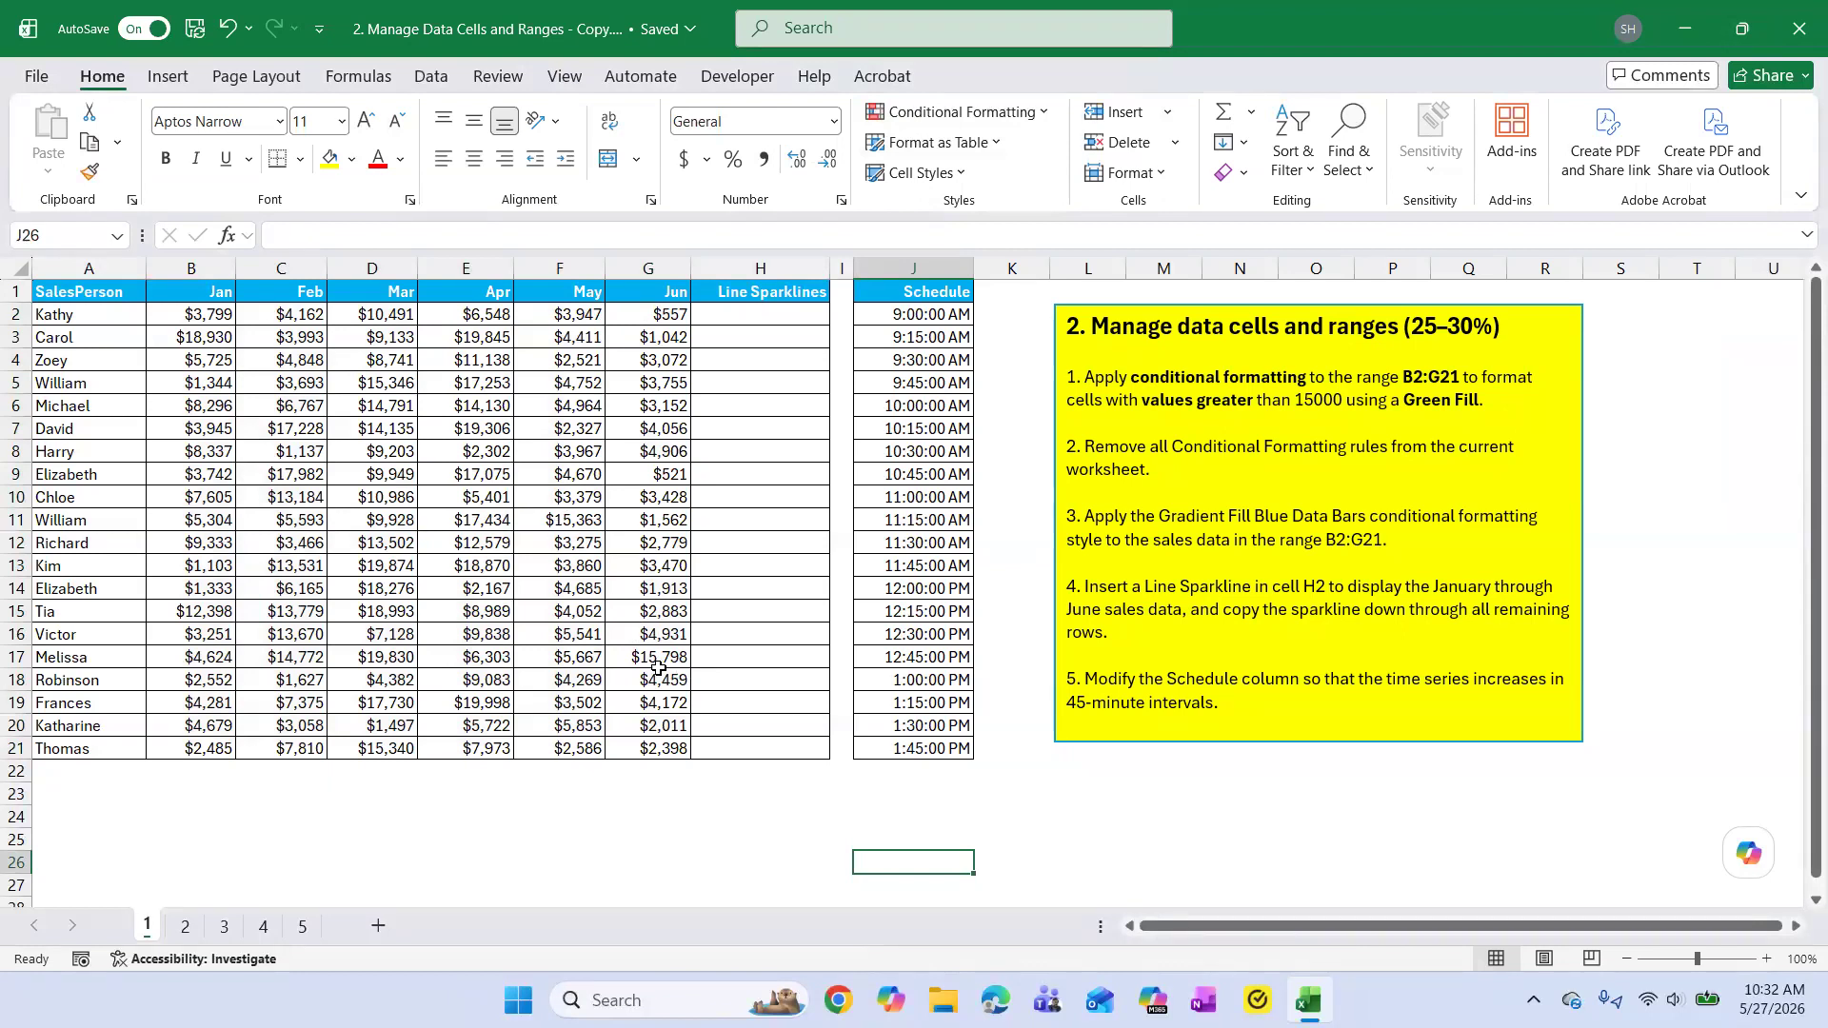
Set up a Greater Than highlight rule for B2:G21 that formats values above 15000.
{"action": "left_click_drag", "start_coordinate": [208, 314], "coordinate": [672, 748]}
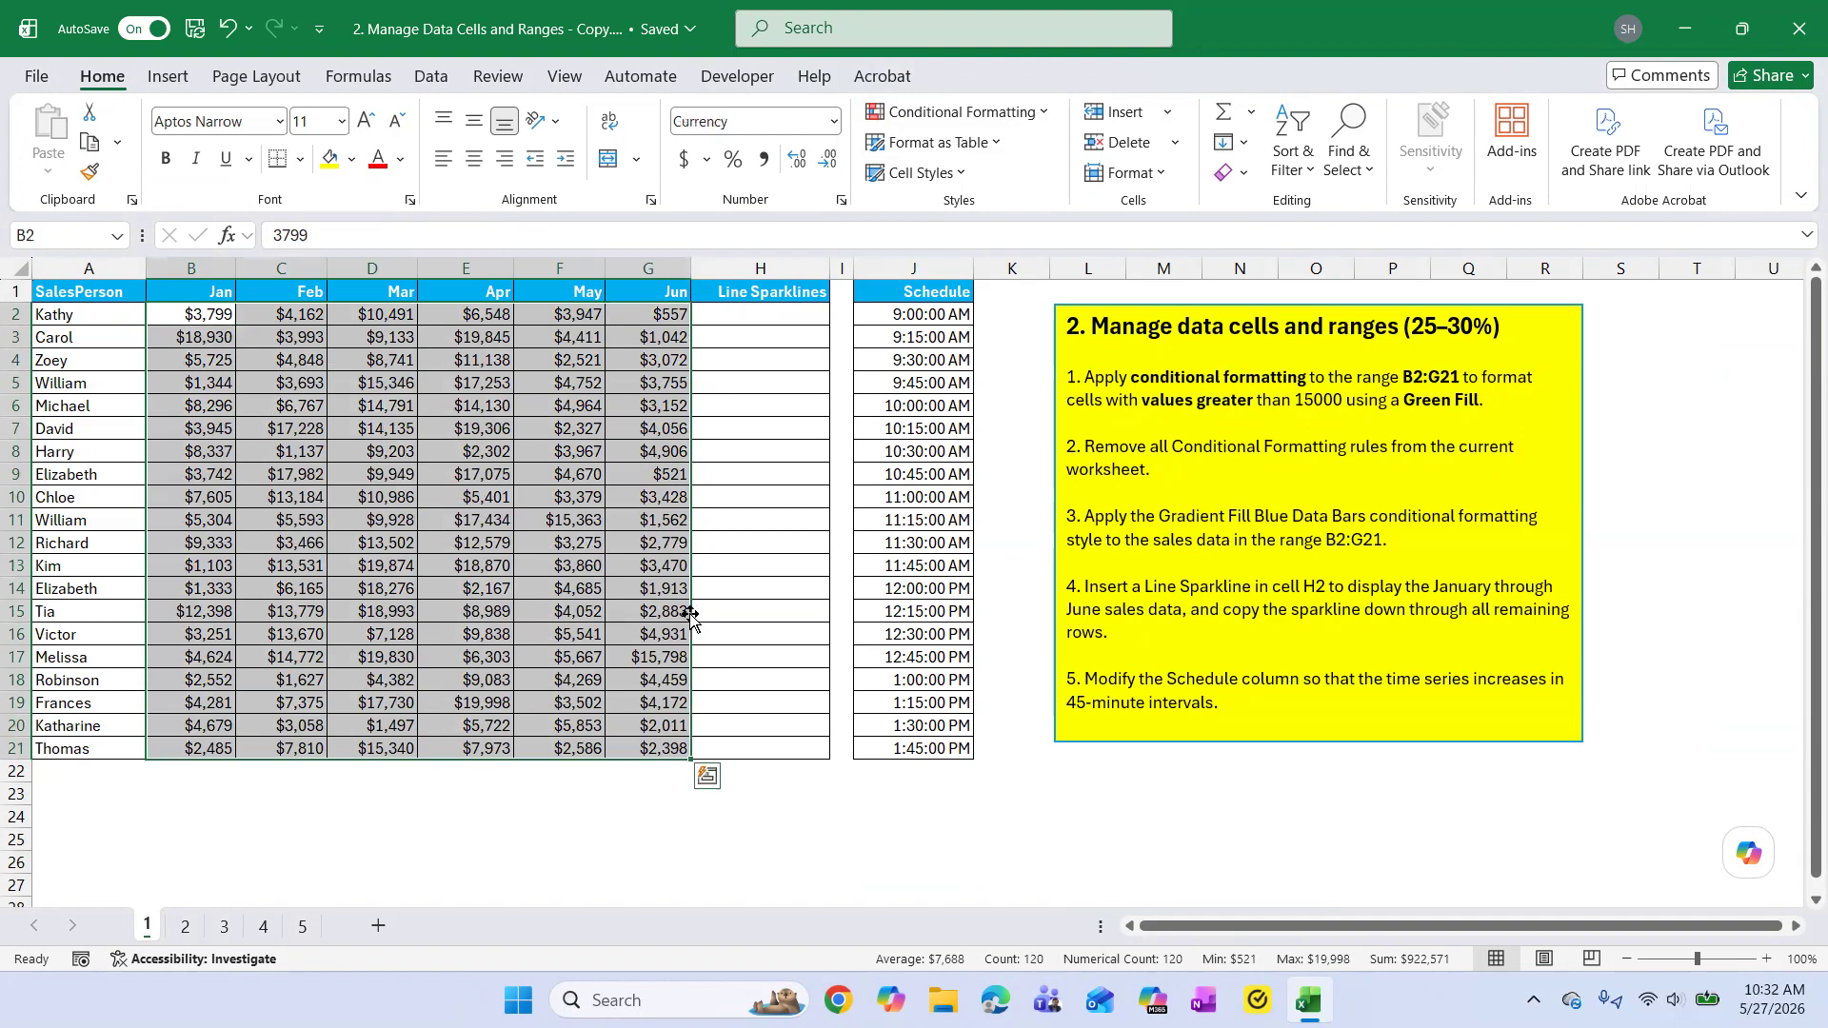
{"action": "left_click", "coordinate": [1043, 114]}
{"action": "mouse_move", "coordinate": [1064, 150]}
{"action": "left_click", "coordinate": [1207, 155]}
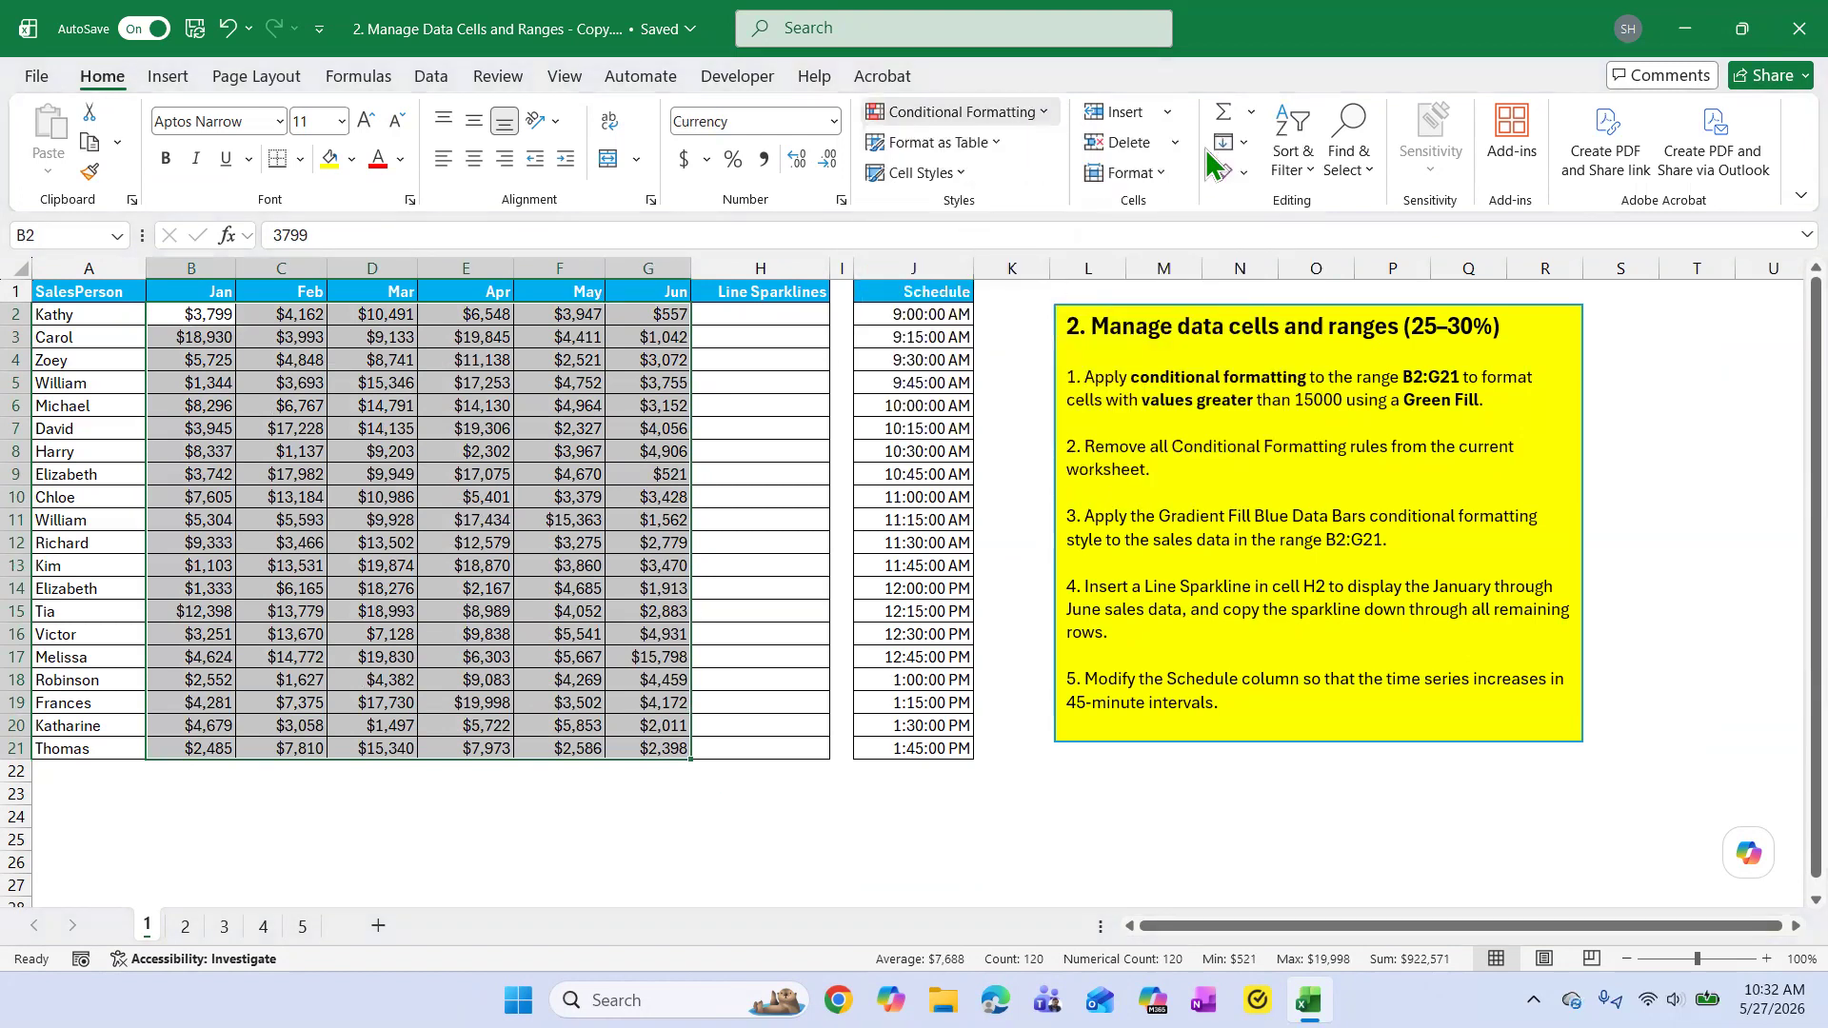
{"action": "type", "text": "15"}
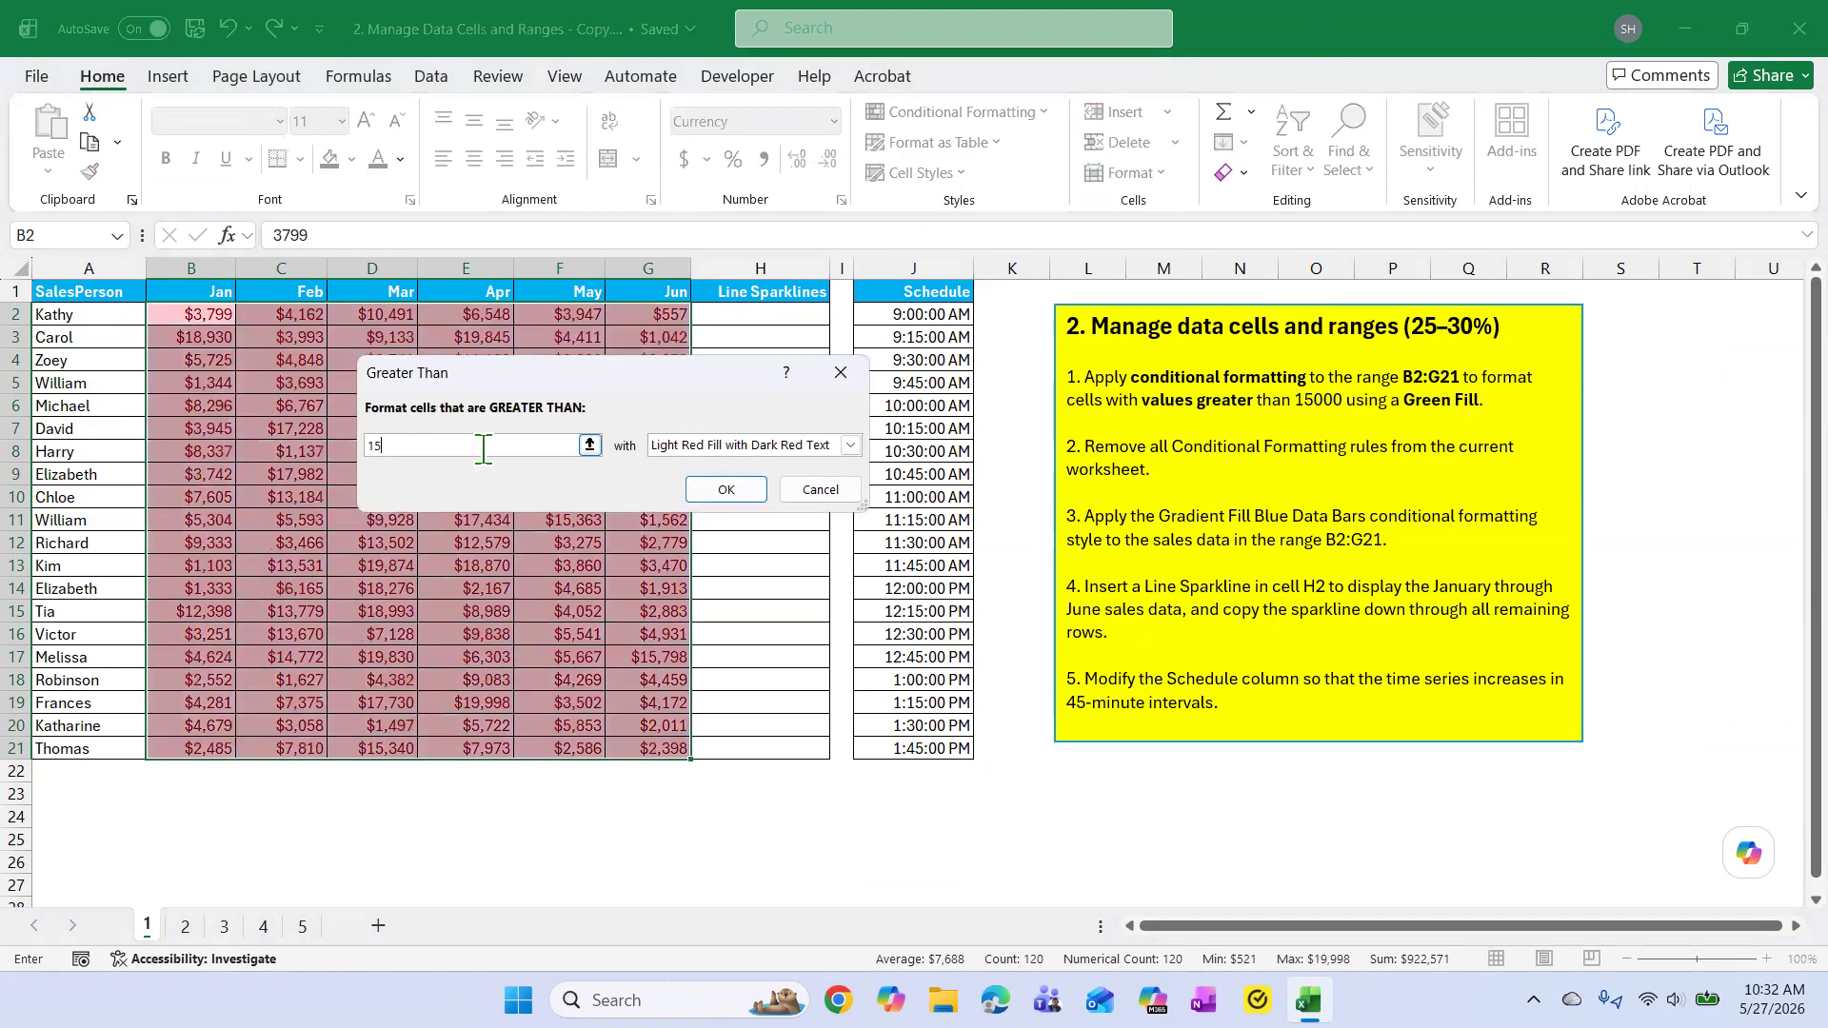
{"action": "type", "text": "000"}
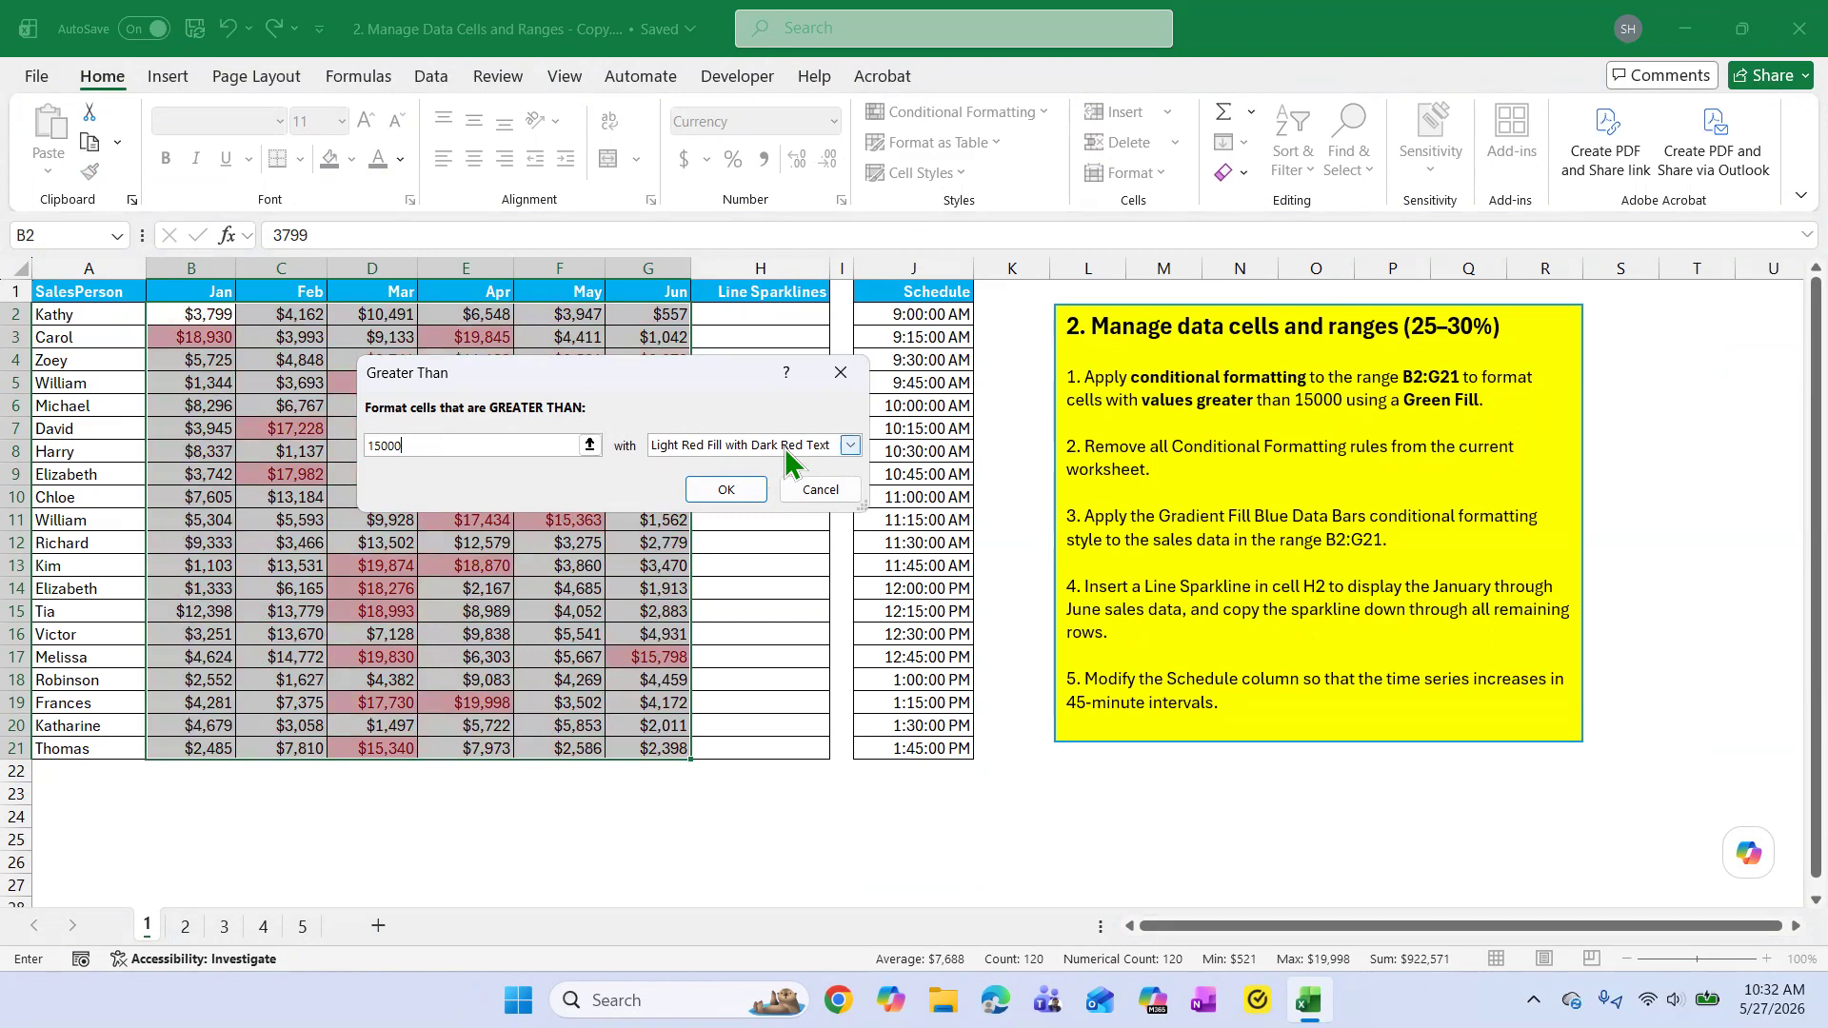
Assign a custom green fill to the Greater Than rule and apply it to the selected sales data.
{"action": "left_click", "coordinate": [850, 444]}
{"action": "left_click", "coordinate": [709, 565]}
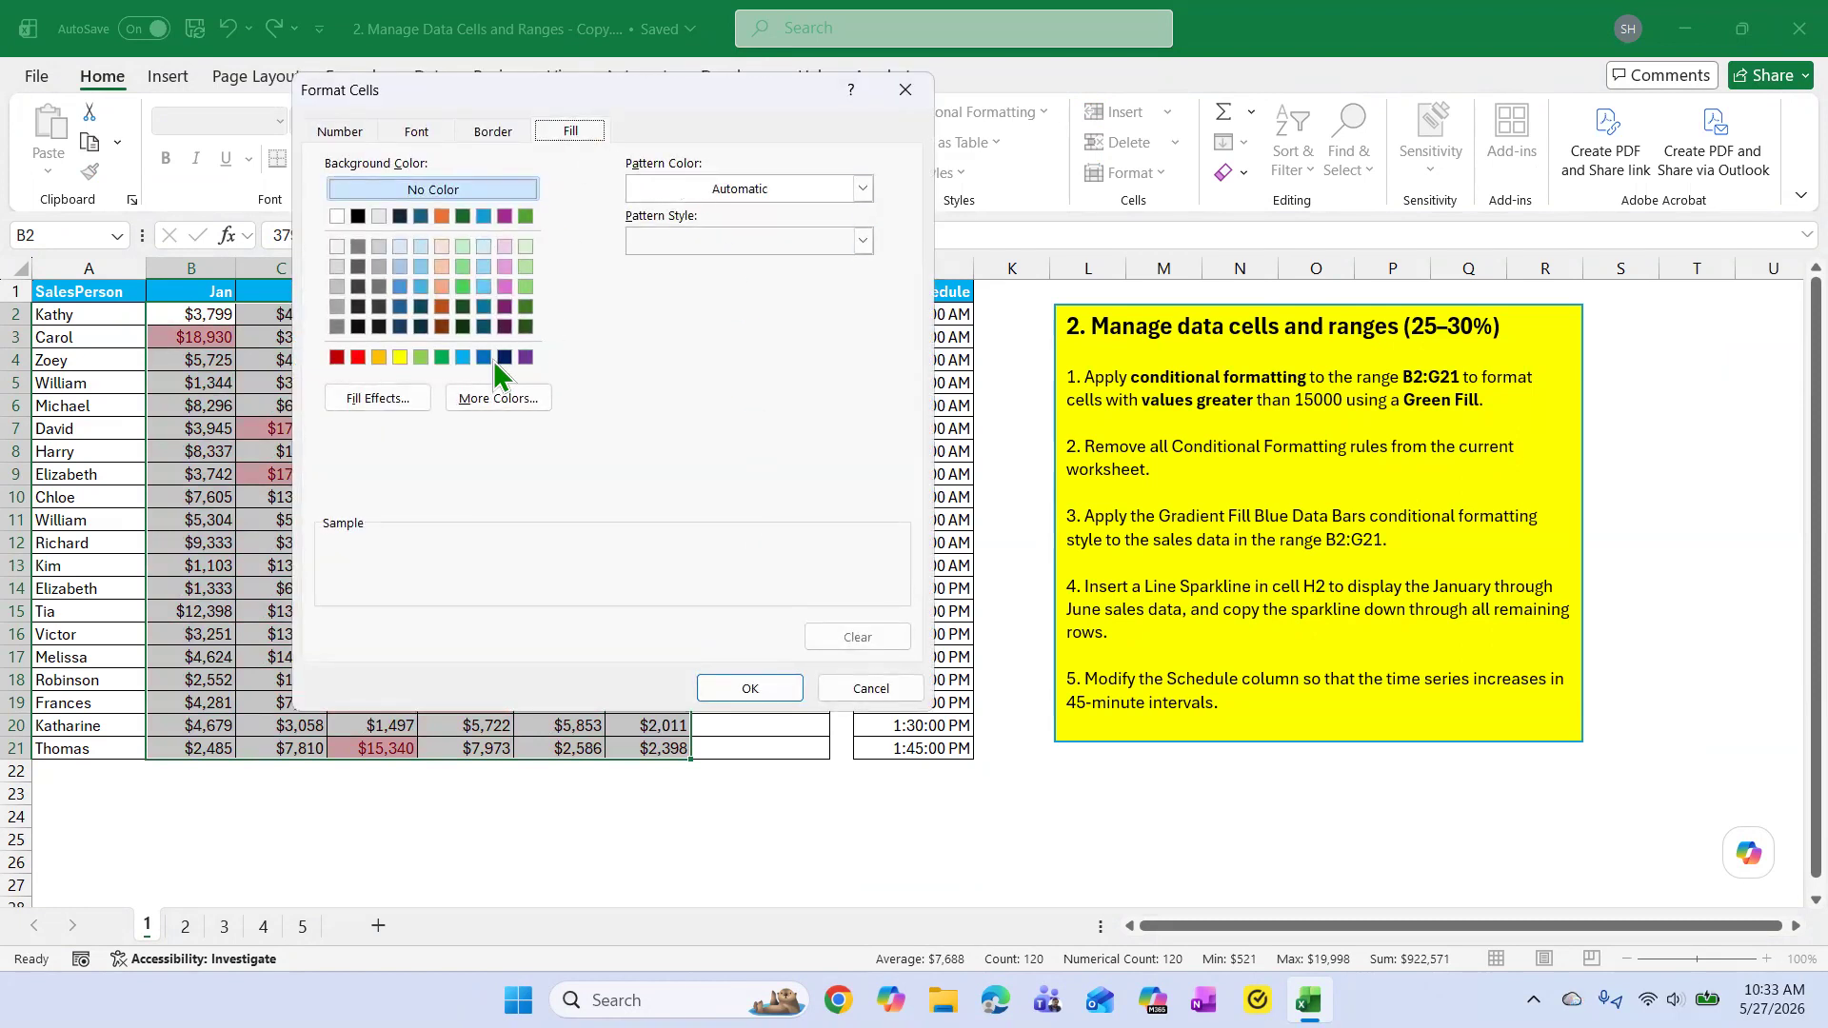
{"action": "left_click", "coordinate": [441, 357]}
{"action": "left_click", "coordinate": [751, 688]}
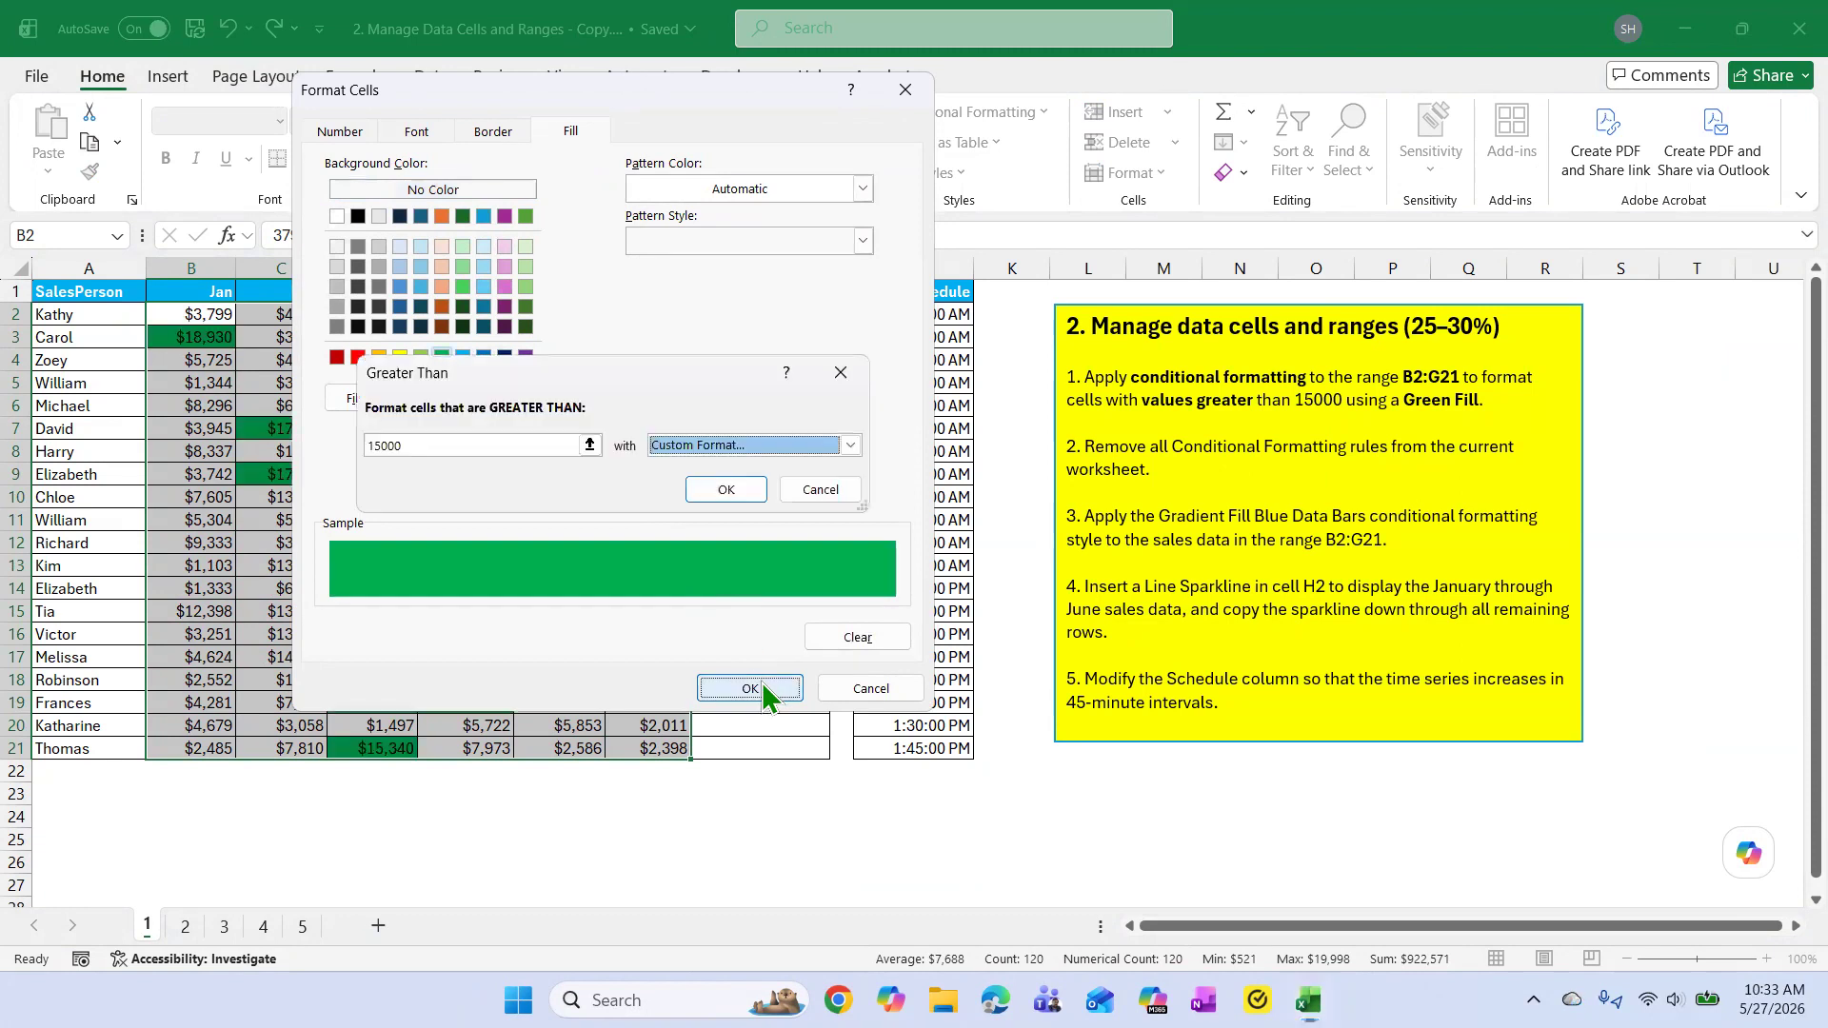
{"action": "left_click", "coordinate": [719, 487]}
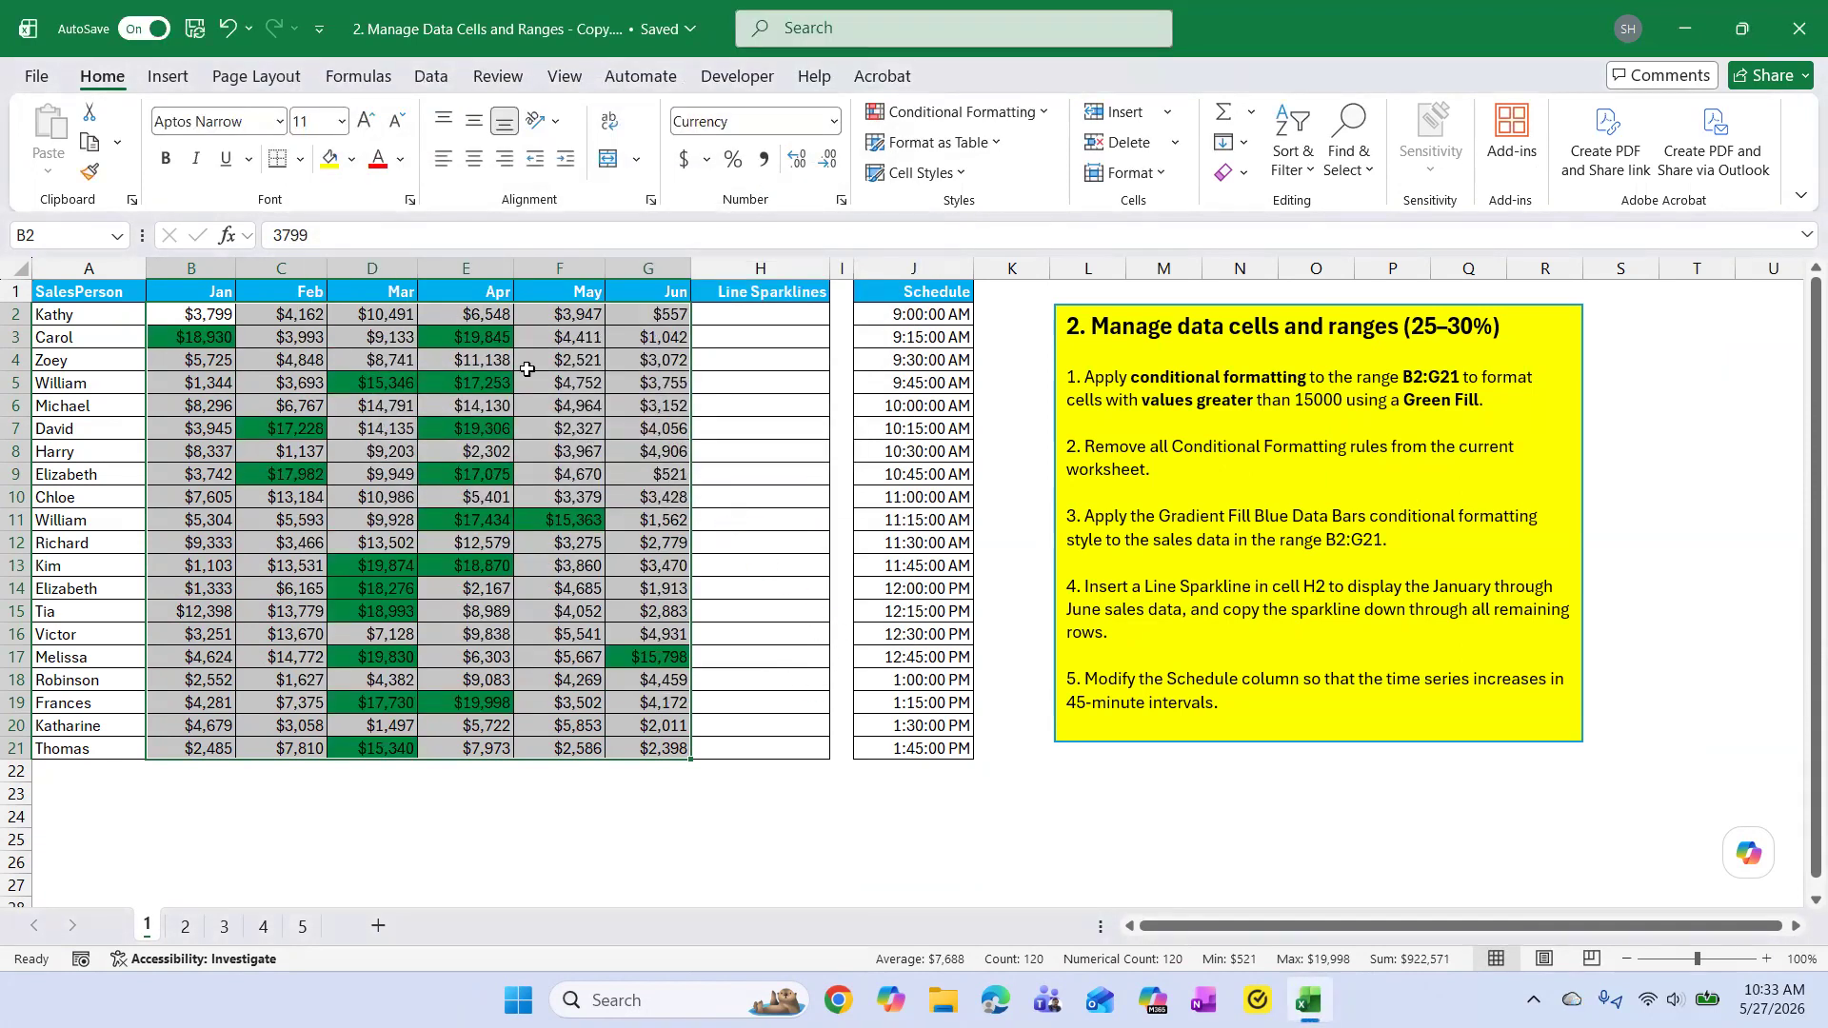
{"action": "left_click", "coordinate": [721, 842]}
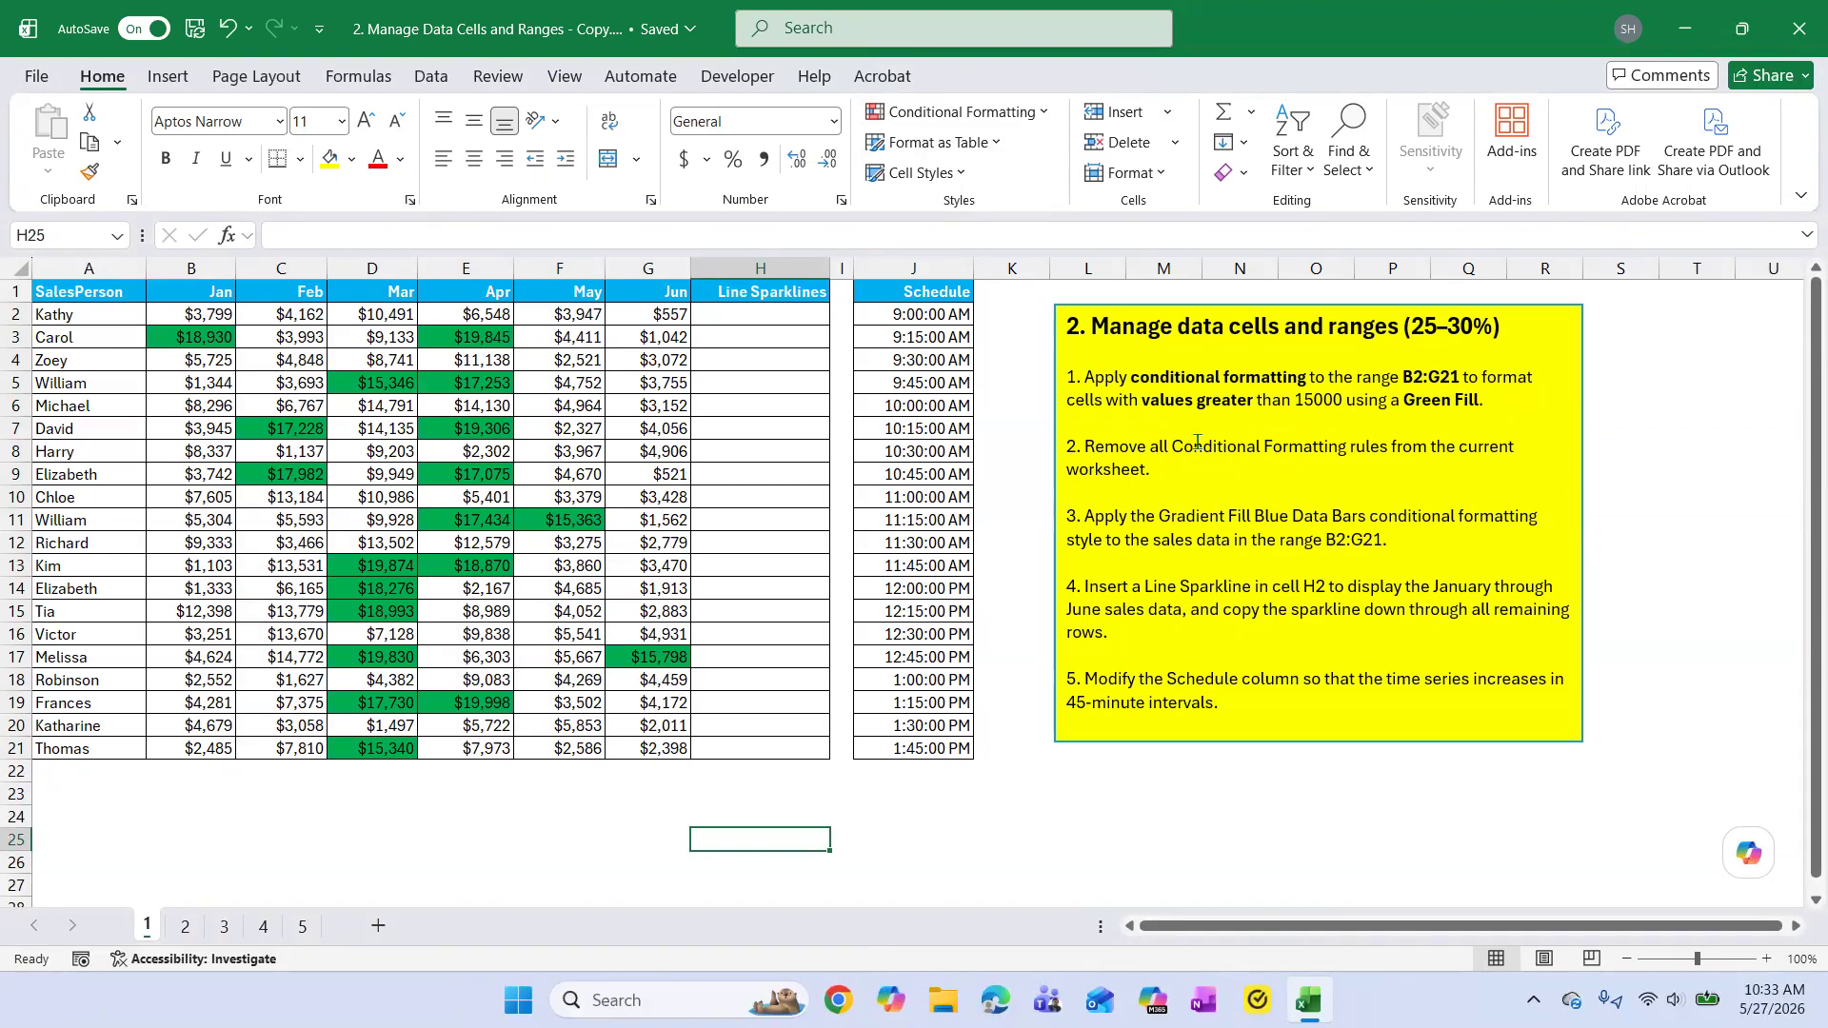
Change the April value in E7 to 14306 to test the conditional formatting rule.
{"action": "left_click", "coordinate": [480, 430]}
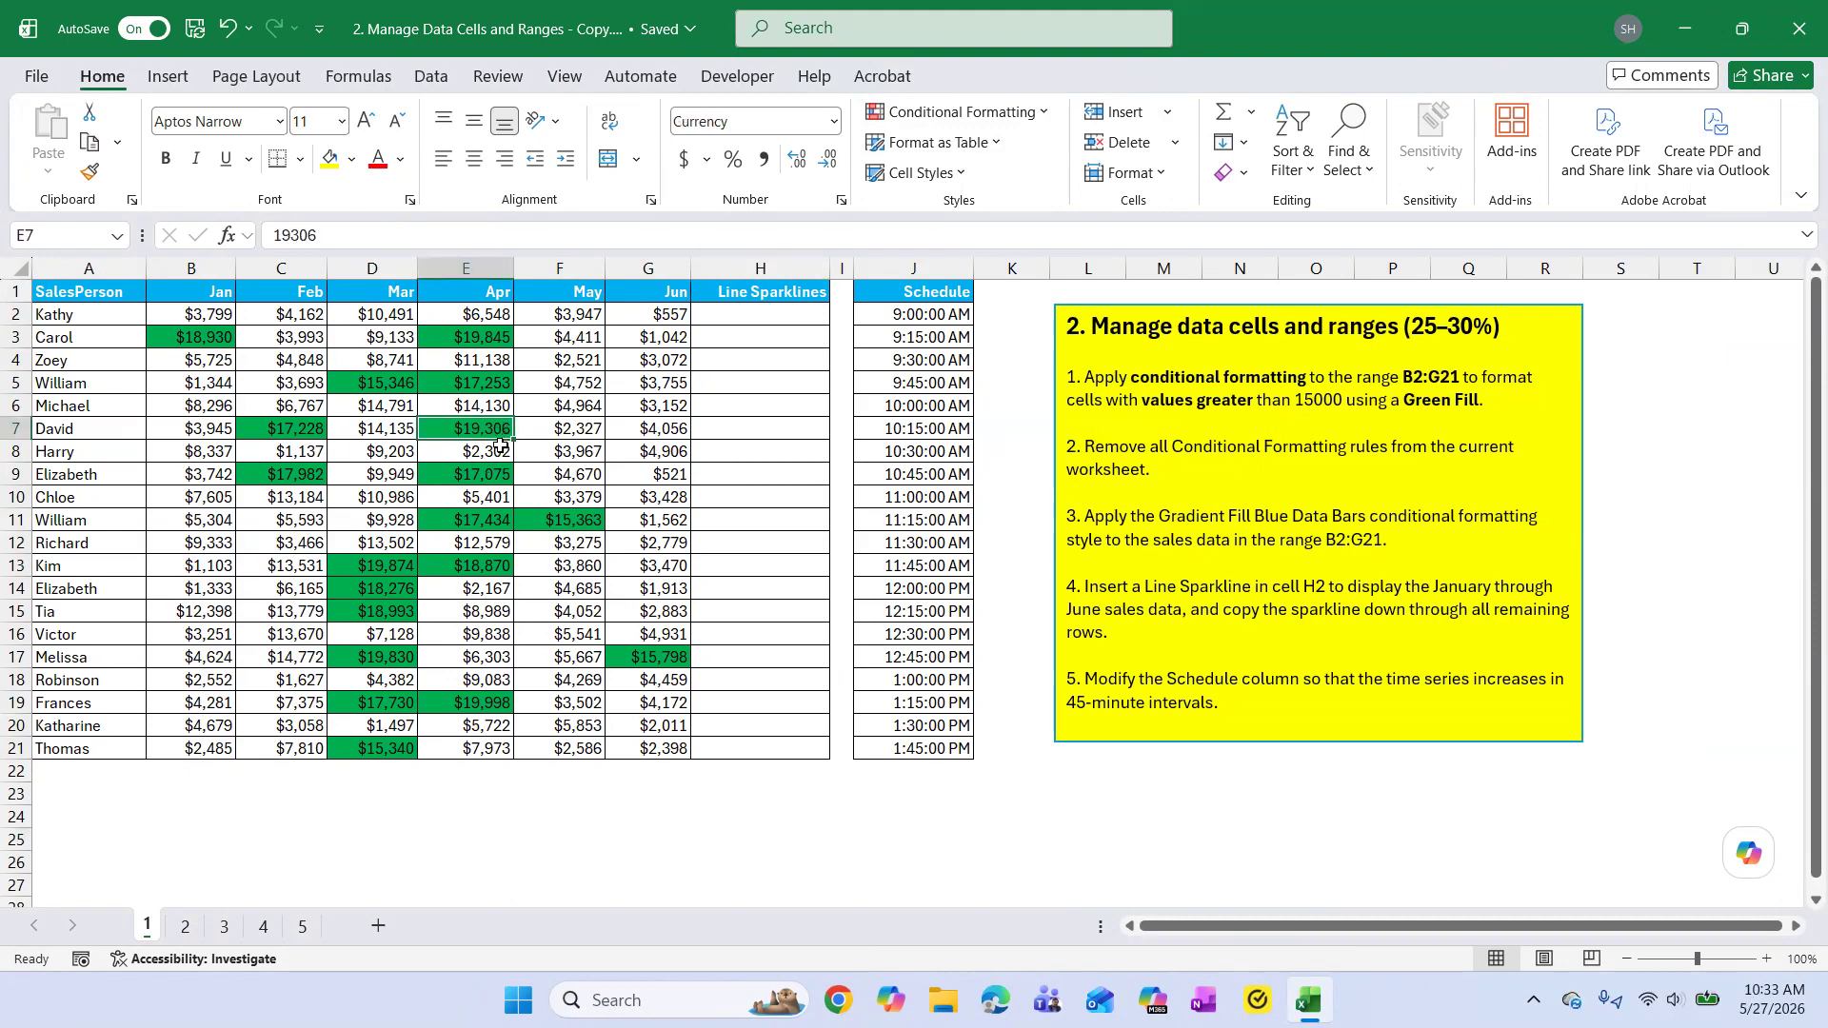
{"action": "left_click", "coordinate": [287, 235]}
{"action": "key", "text": "BackSpace"}
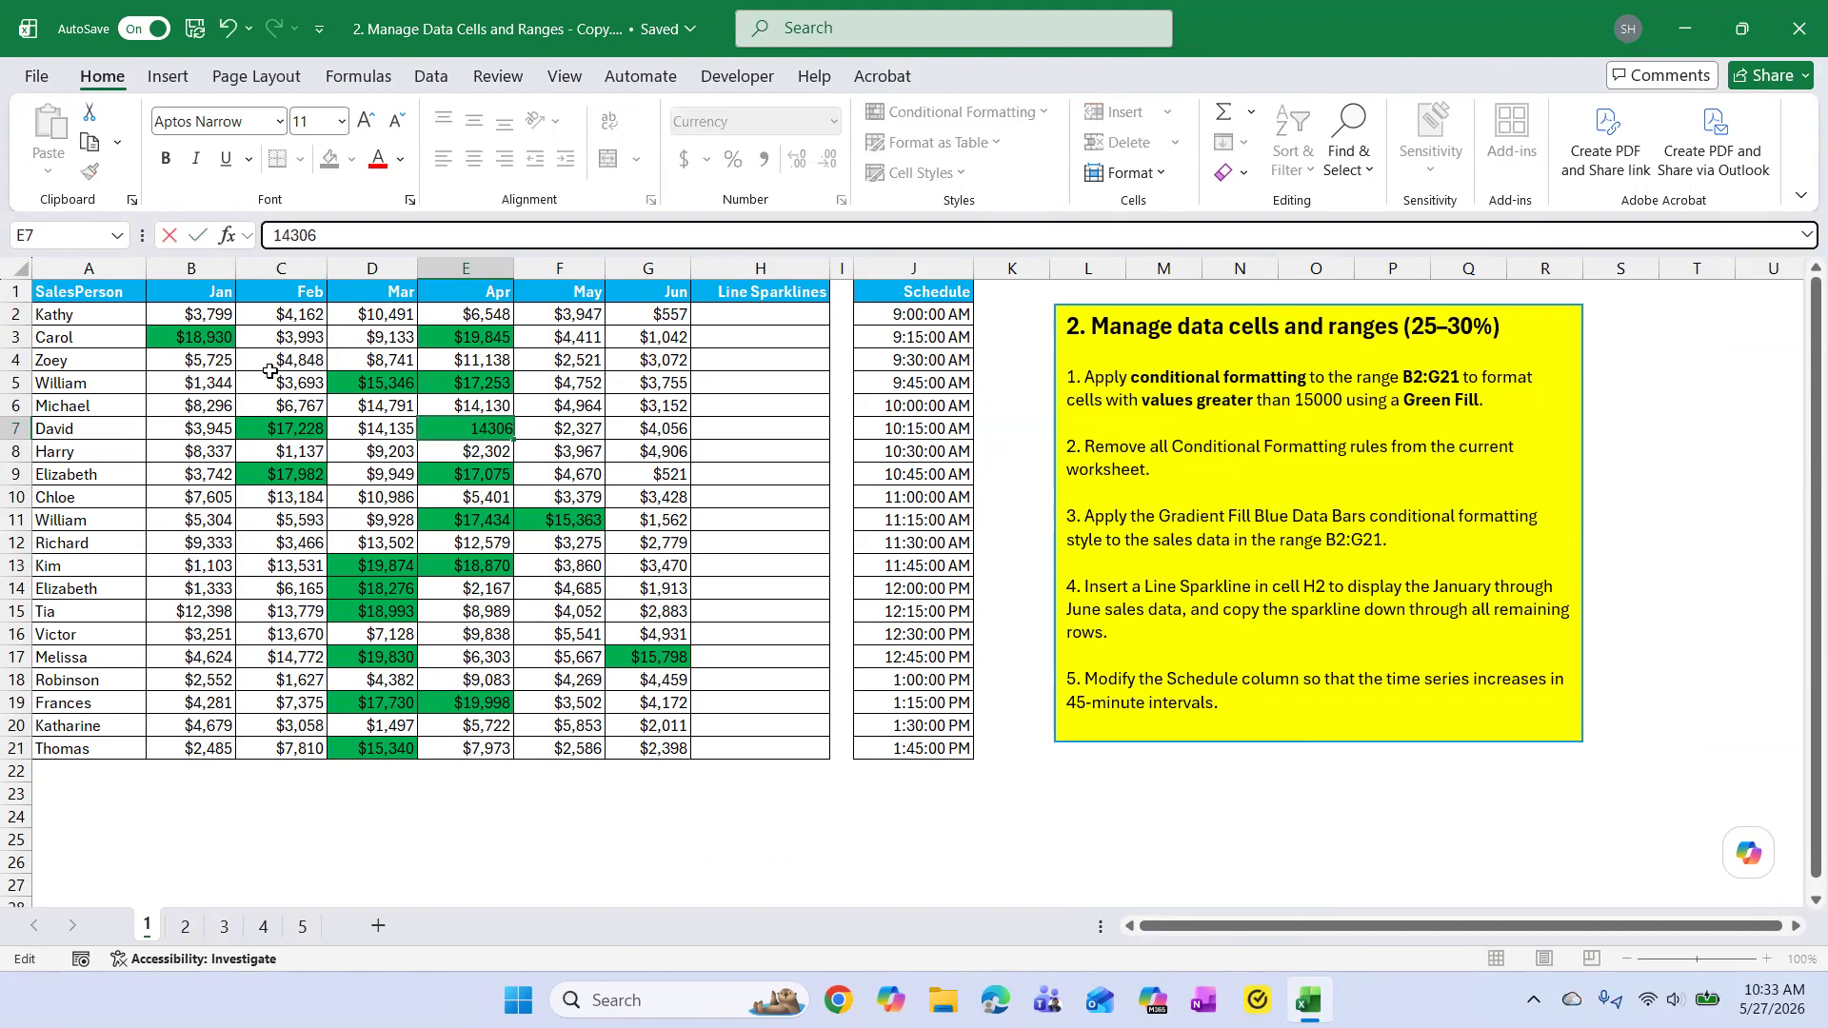
{"action": "left_click", "coordinate": [655, 861]}
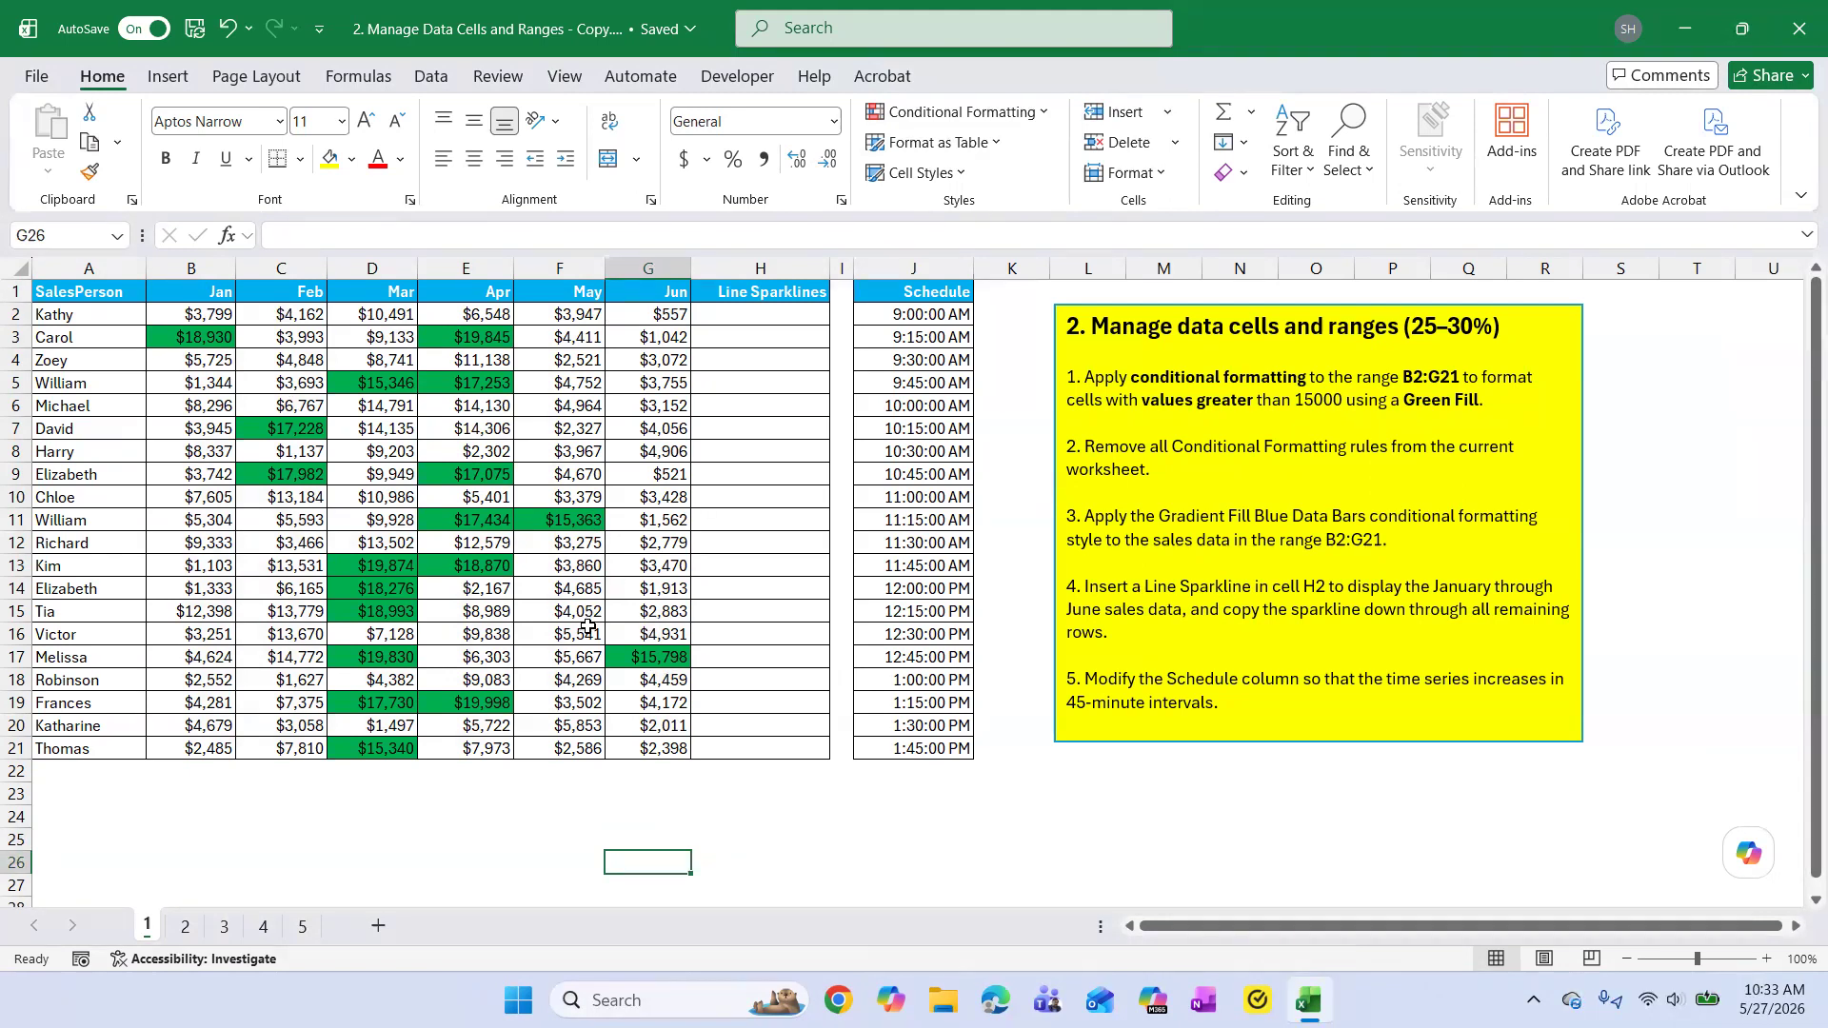
{"action": "left_click", "coordinate": [606, 444]}
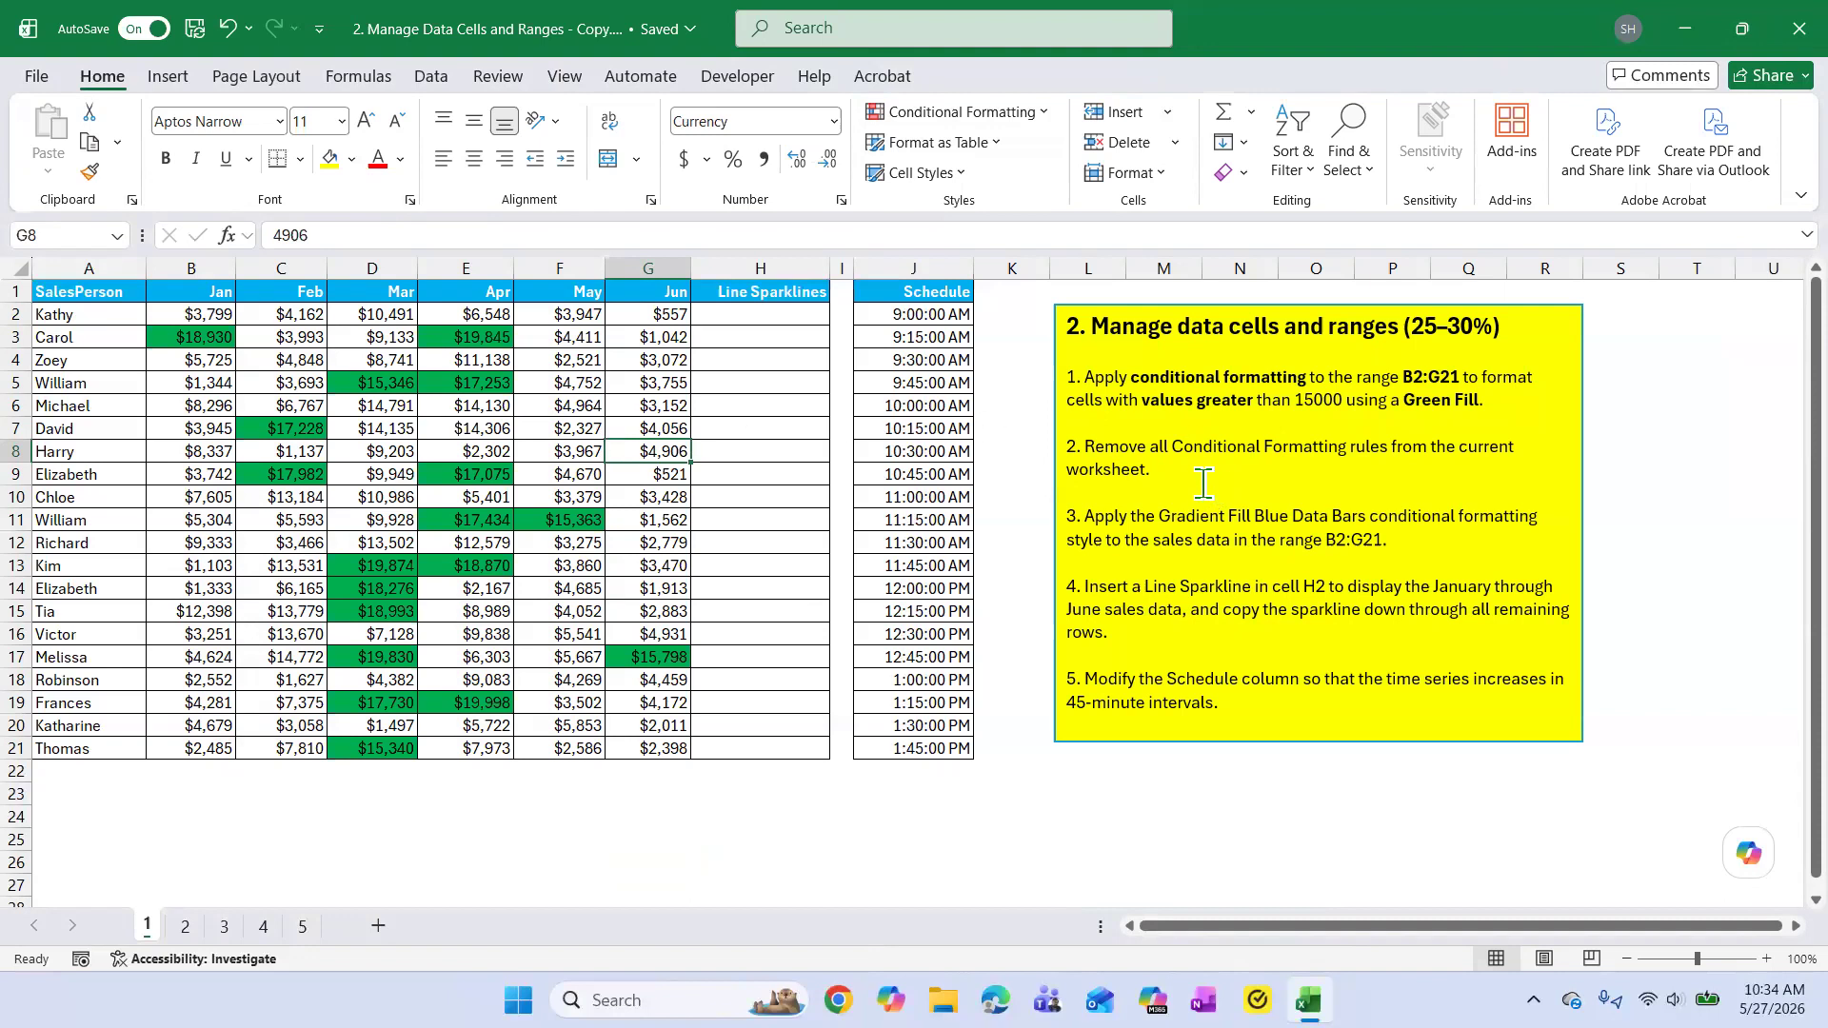
Bold the words "current worksheet." in task 2 of the yellow instruction box.
{"action": "left_click_drag", "start_coordinate": [1458, 447], "coordinate": [1514, 476]}
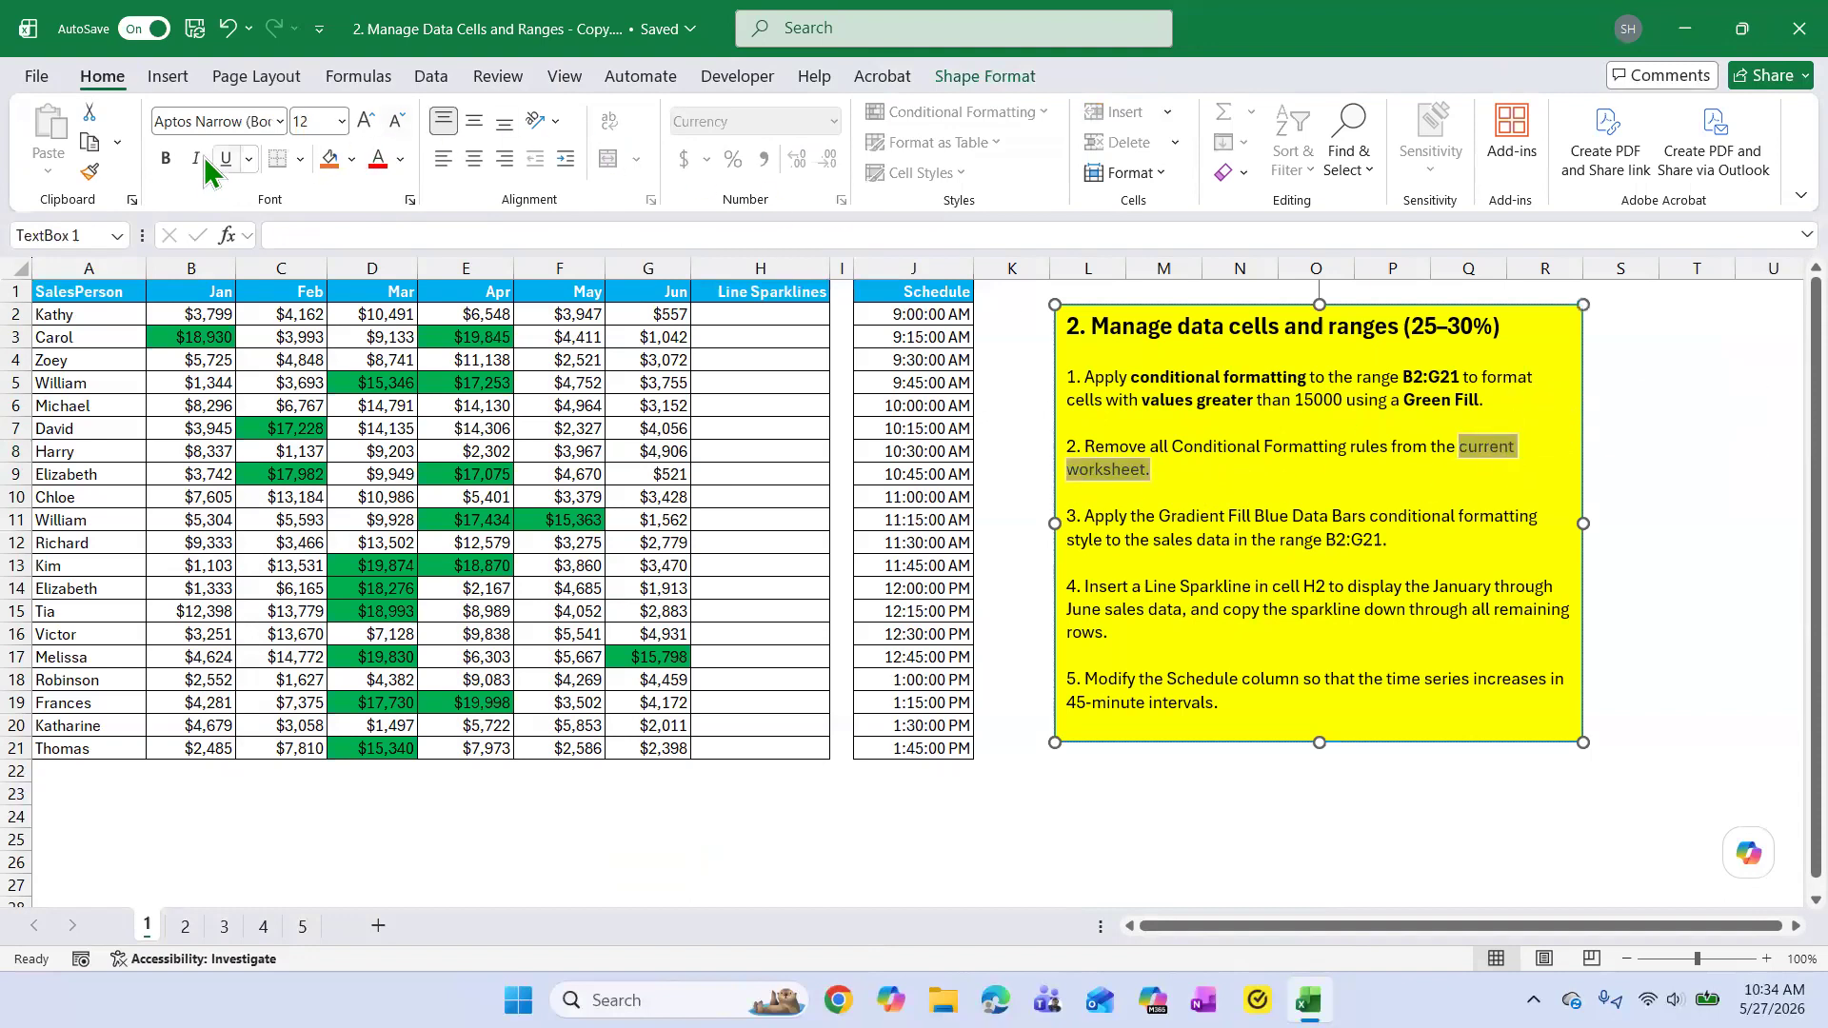
{"action": "left_click", "coordinate": [167, 159]}
{"action": "left_click", "coordinate": [1387, 515]}
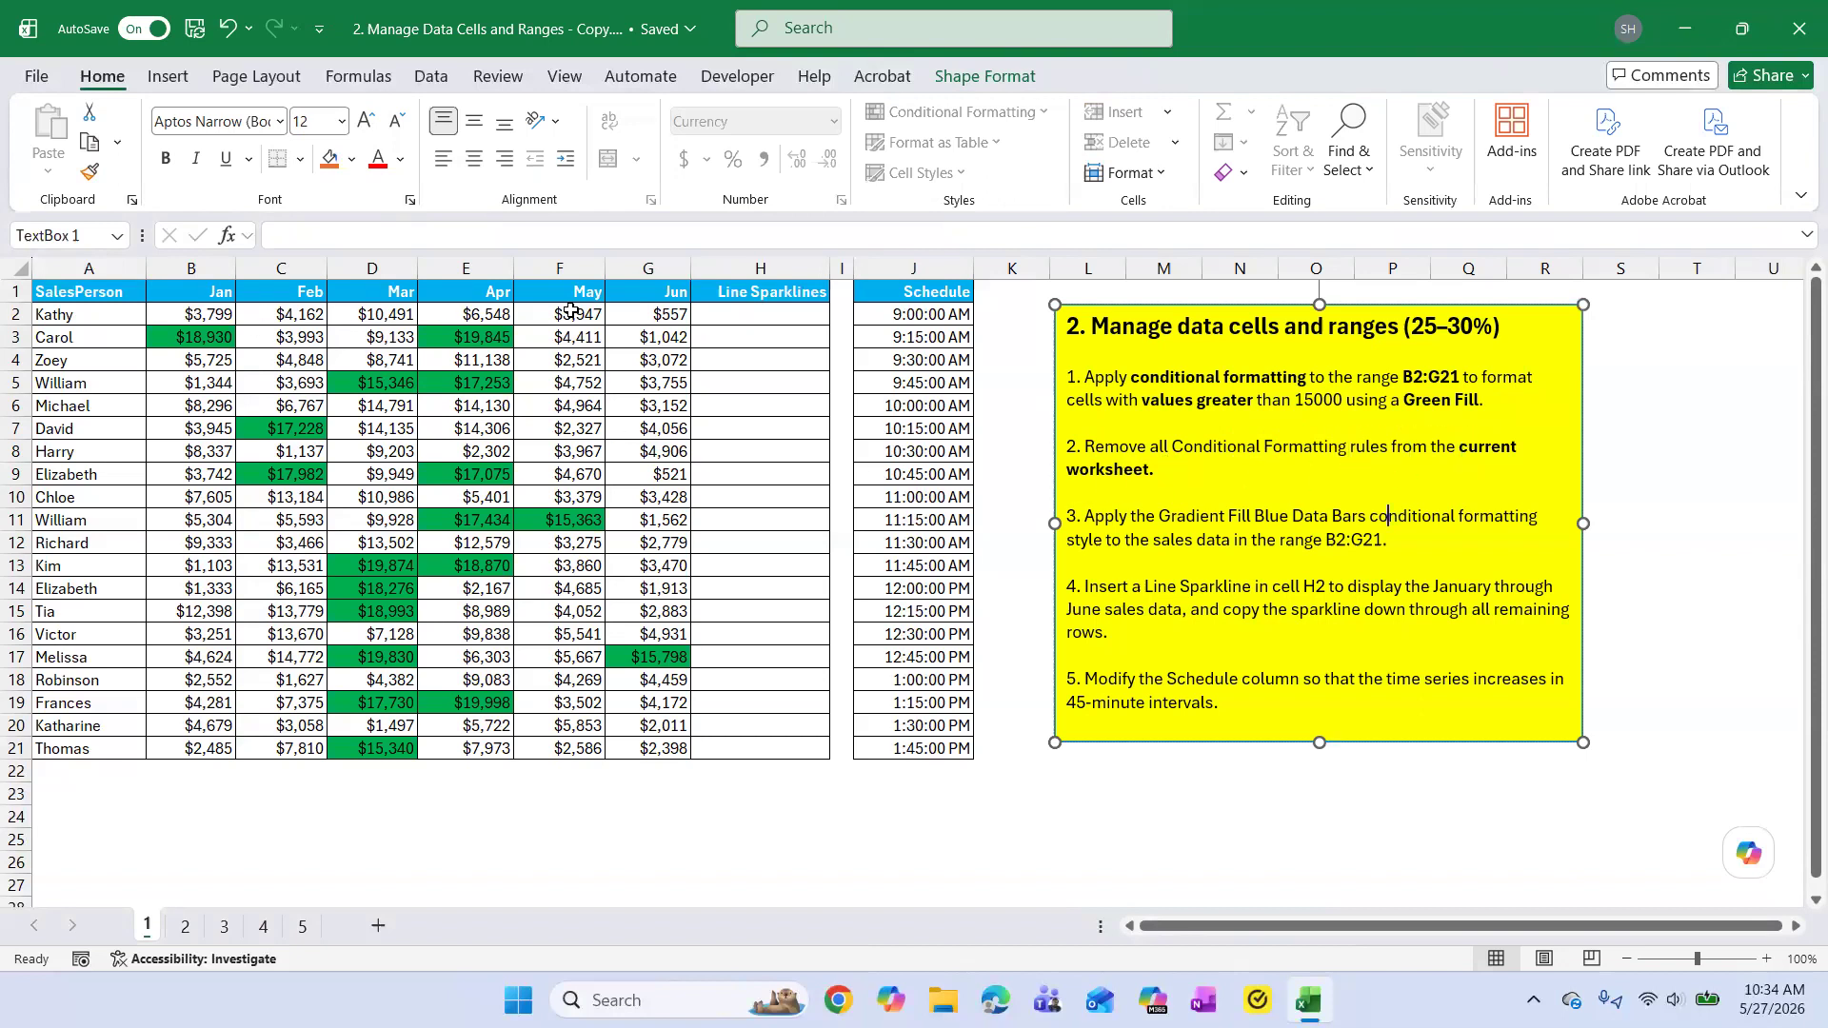
Clear the conditional formatting rules from the entire sheet as a trial, and undo the clearing to restore the green fills.
{"action": "left_click_drag", "start_coordinate": [201, 316], "coordinate": [634, 741]}
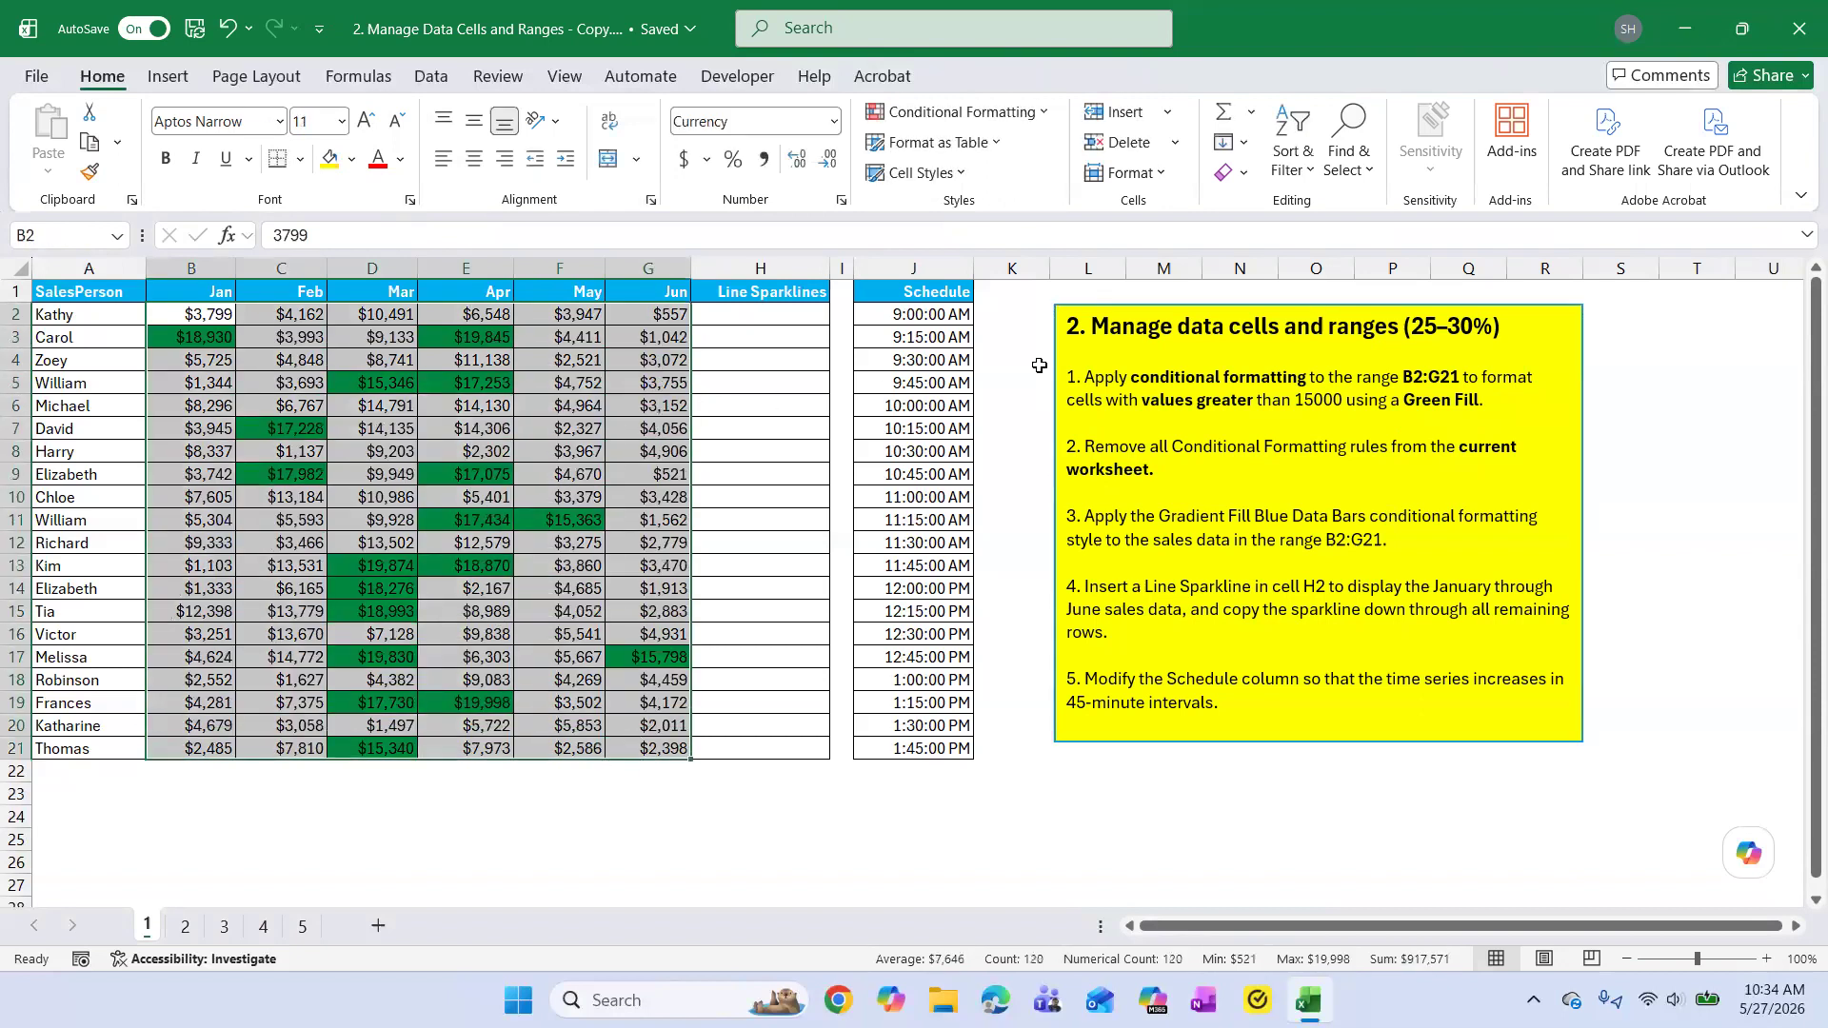
{"action": "left_click", "coordinate": [1042, 110]}
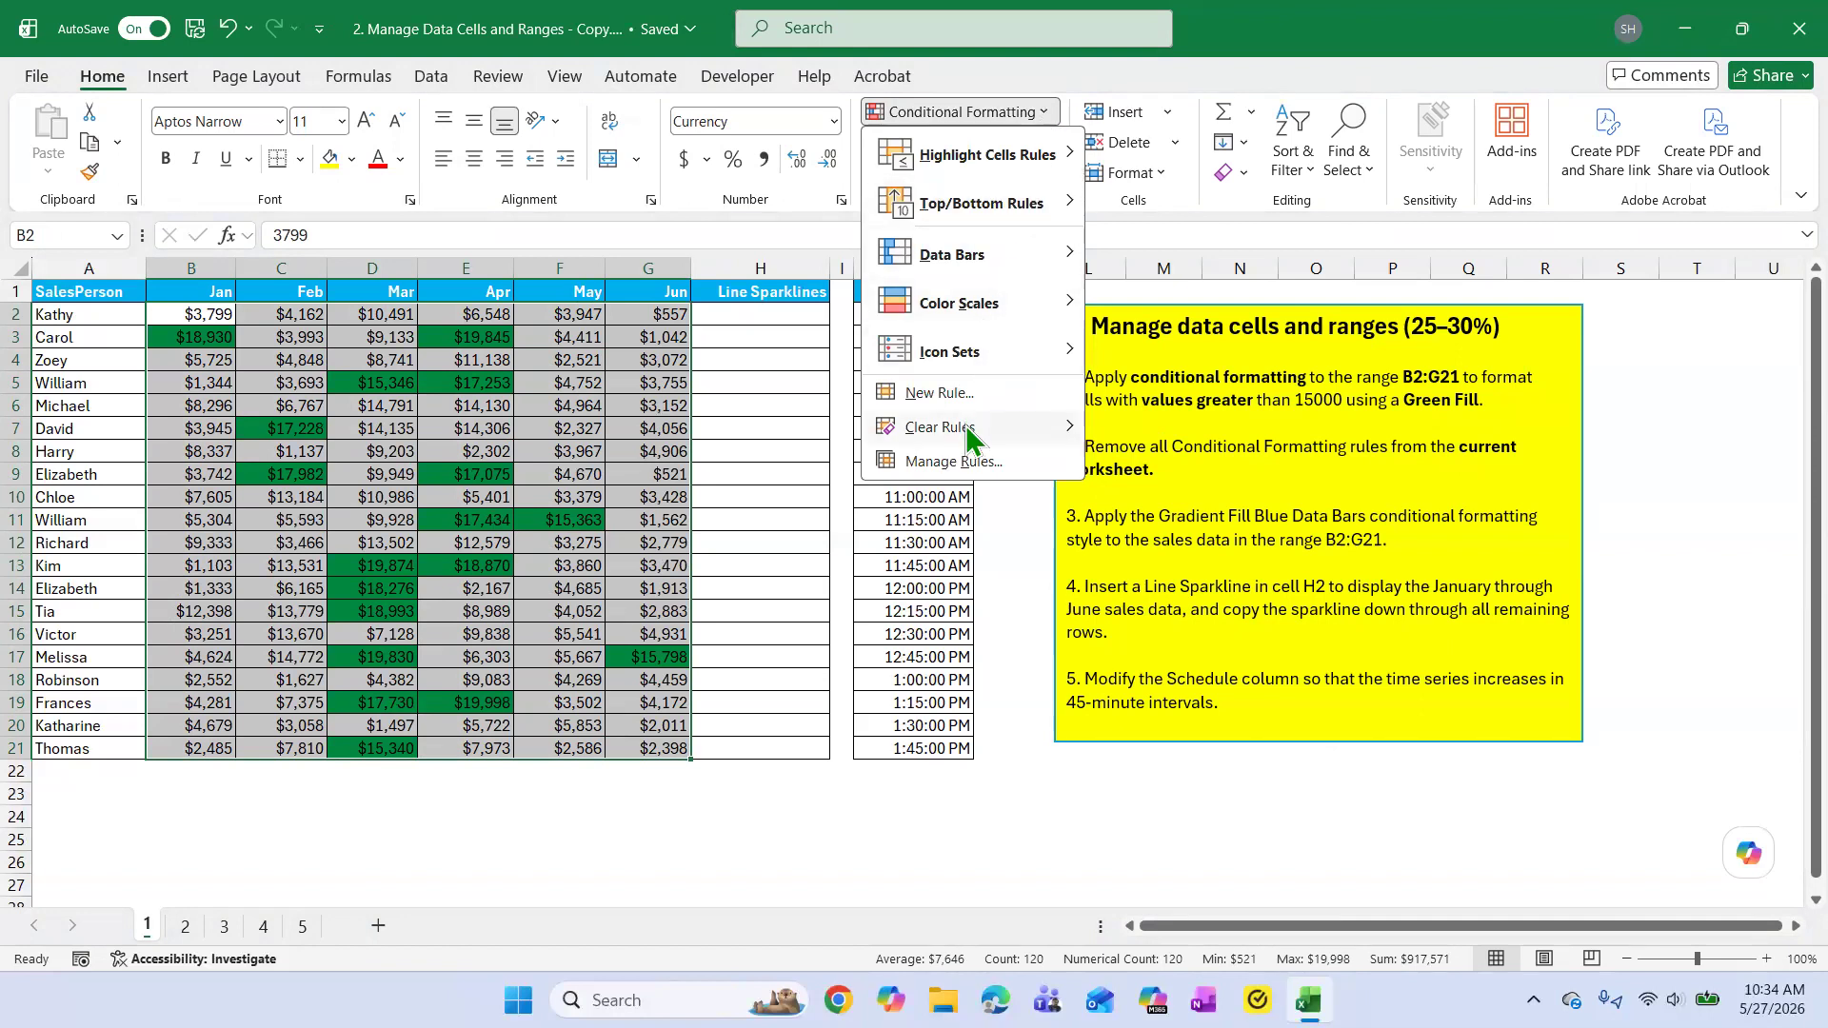
{"action": "mouse_move", "coordinate": [968, 430]}
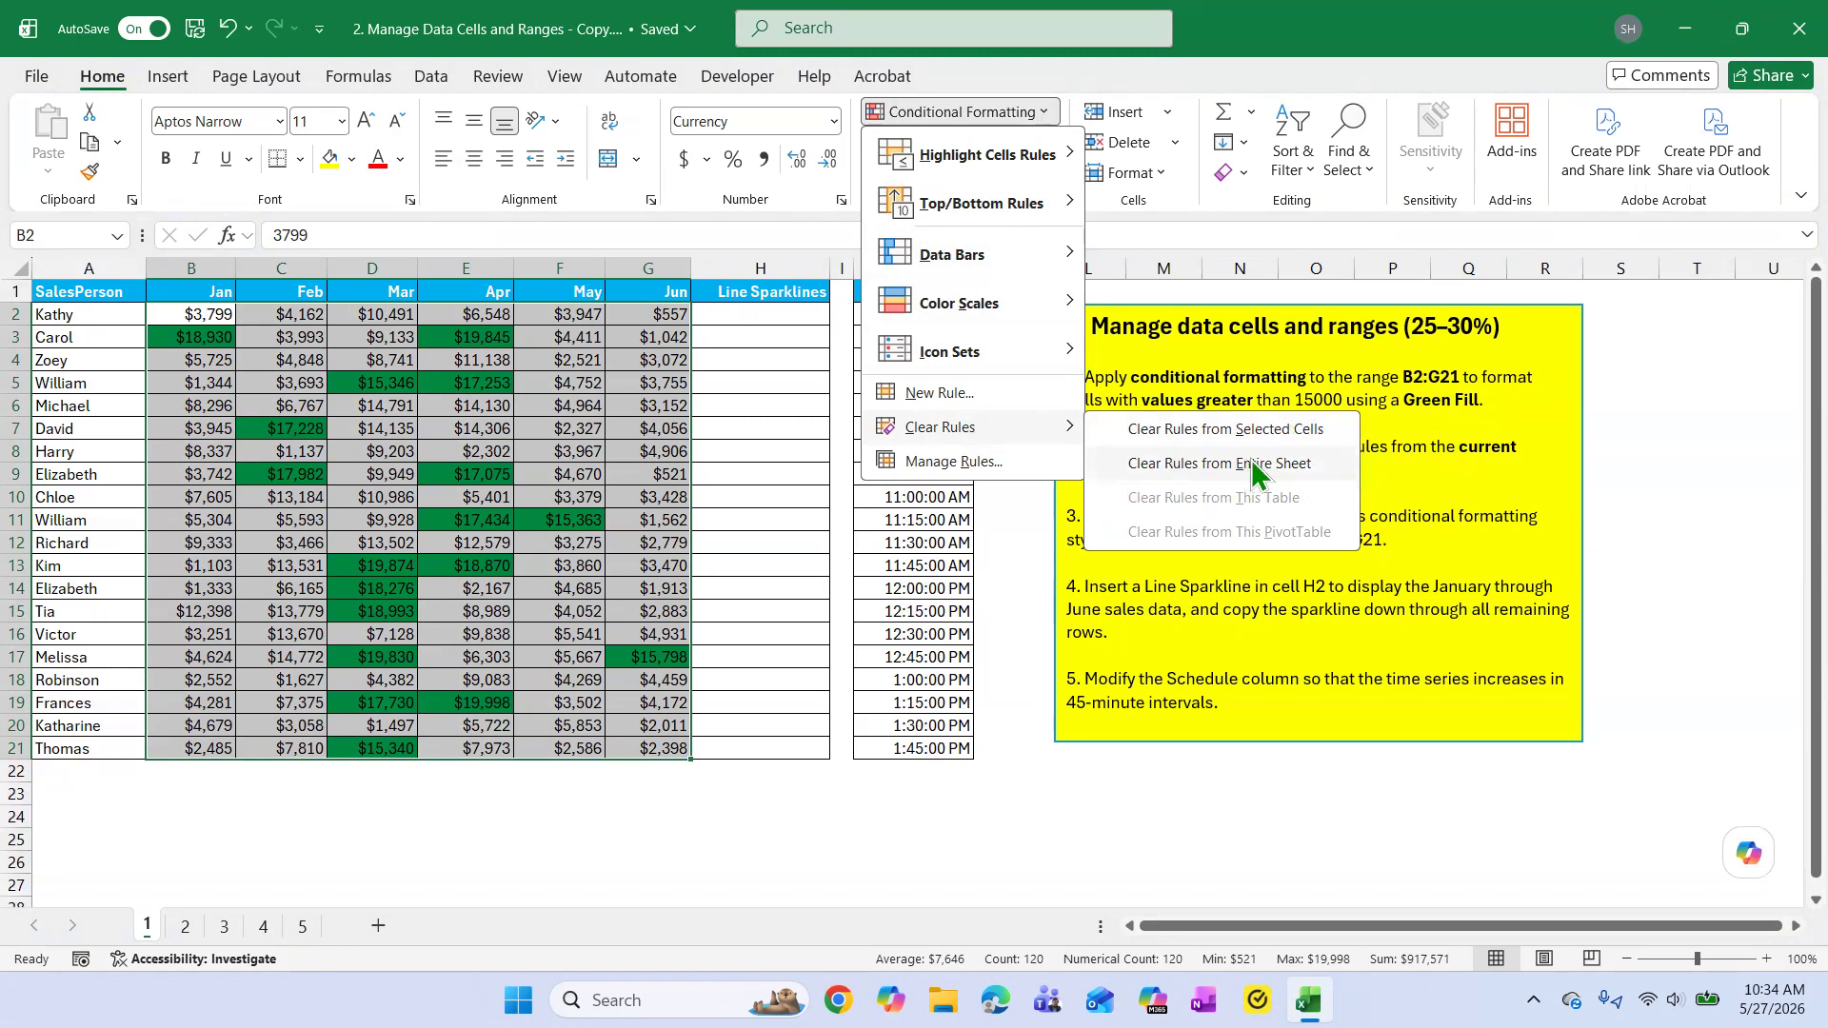
{"action": "left_click", "coordinate": [1300, 476]}
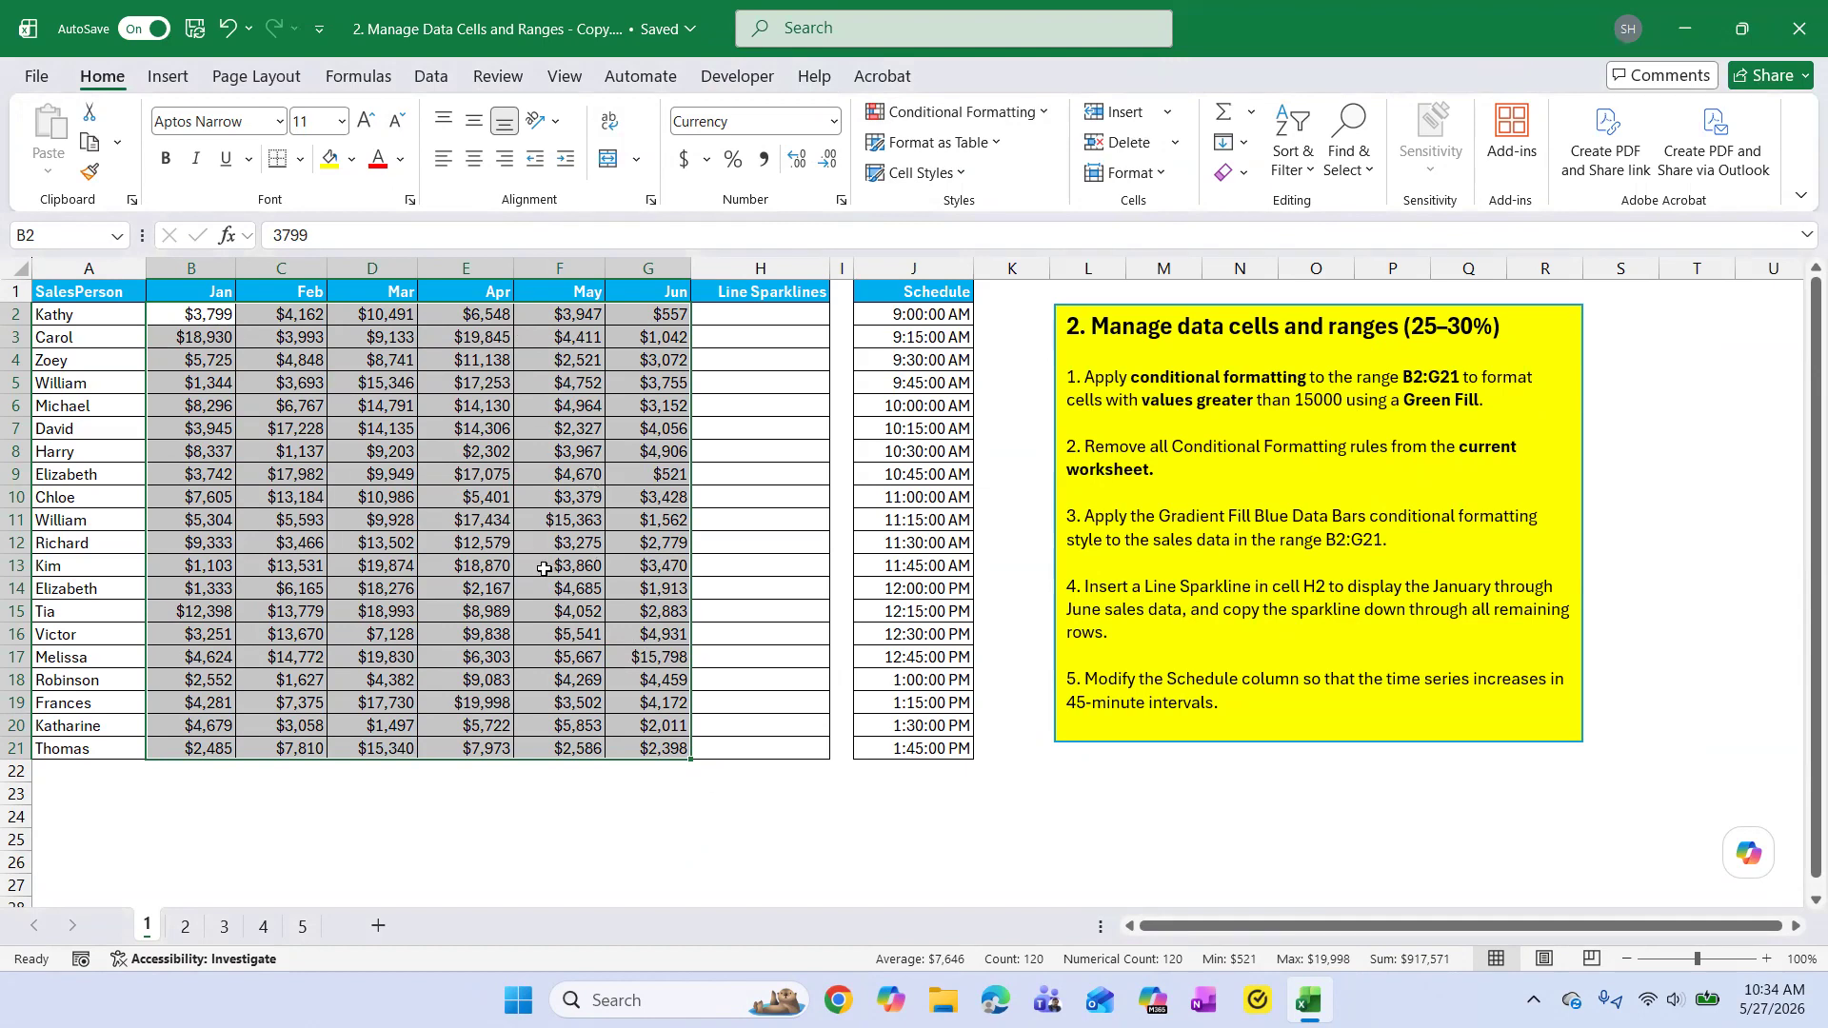
{"action": "scroll", "coordinate": [543, 569], "scroll_direction": "down", "scroll_amount": 4}
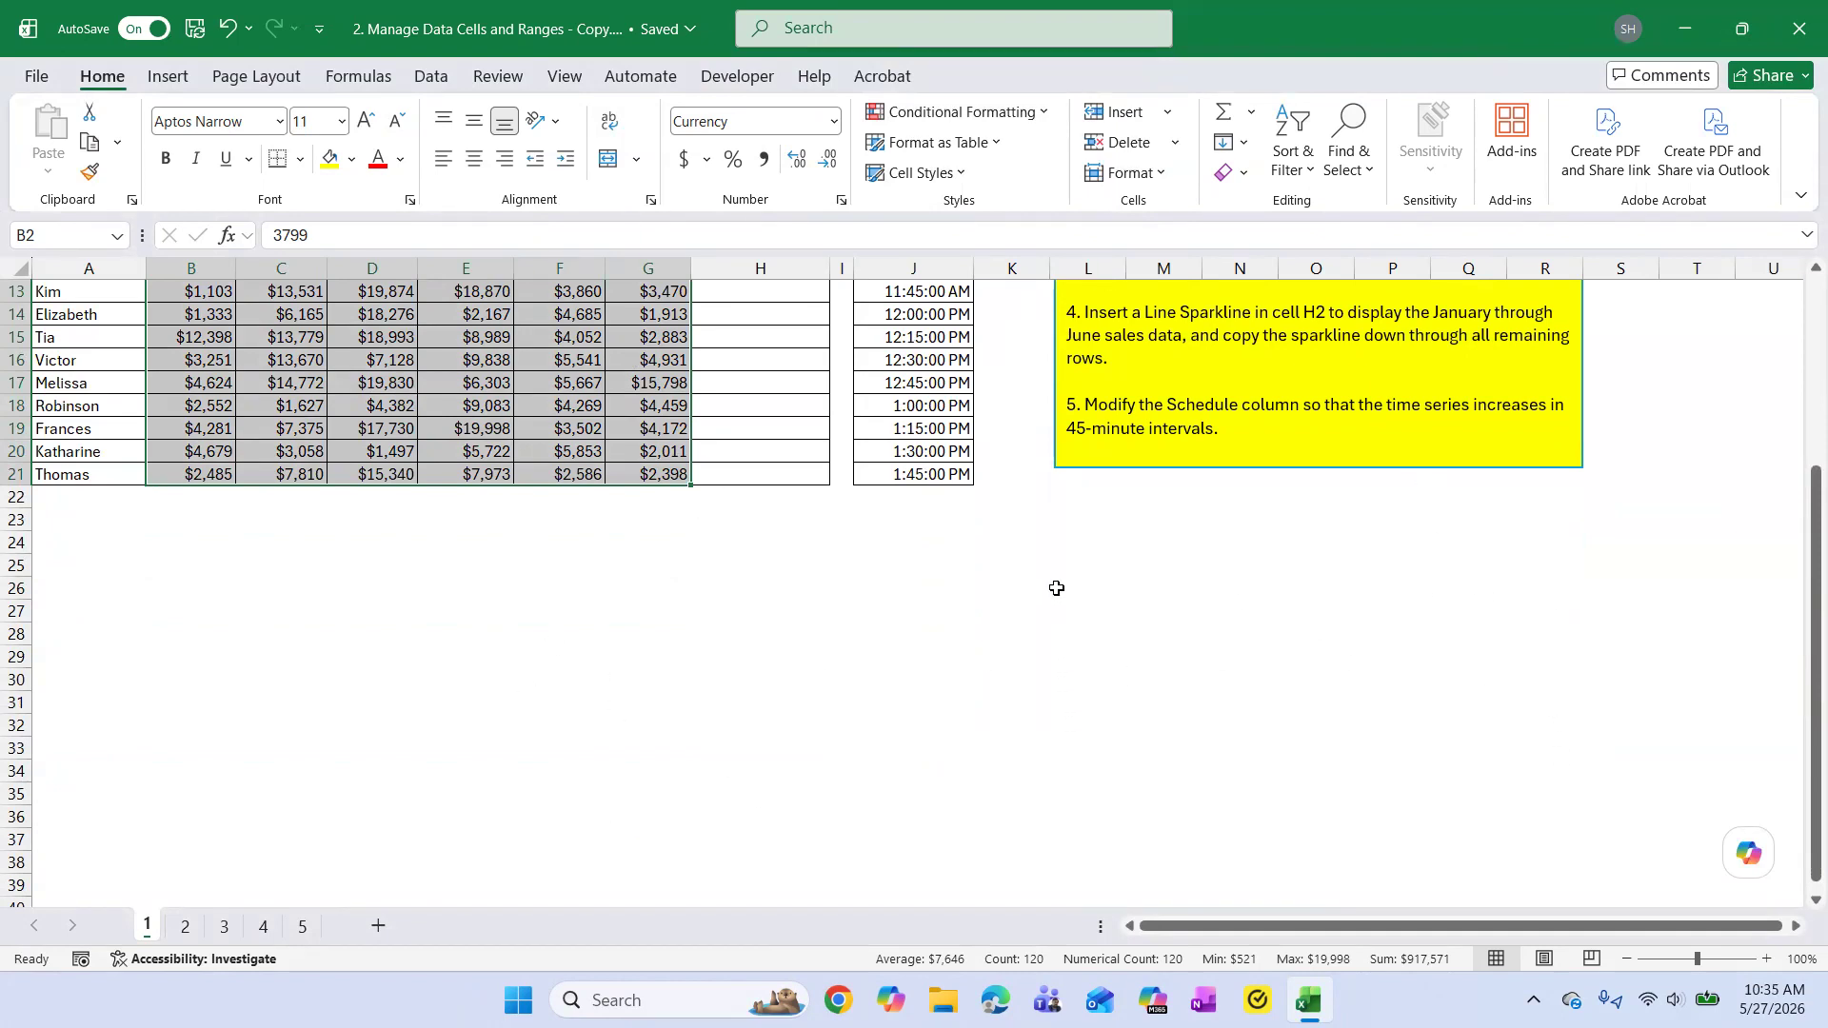
{"action": "scroll", "coordinate": [1004, 507], "scroll_direction": "up", "scroll_amount": 4}
{"action": "left_click", "coordinate": [232, 38]}
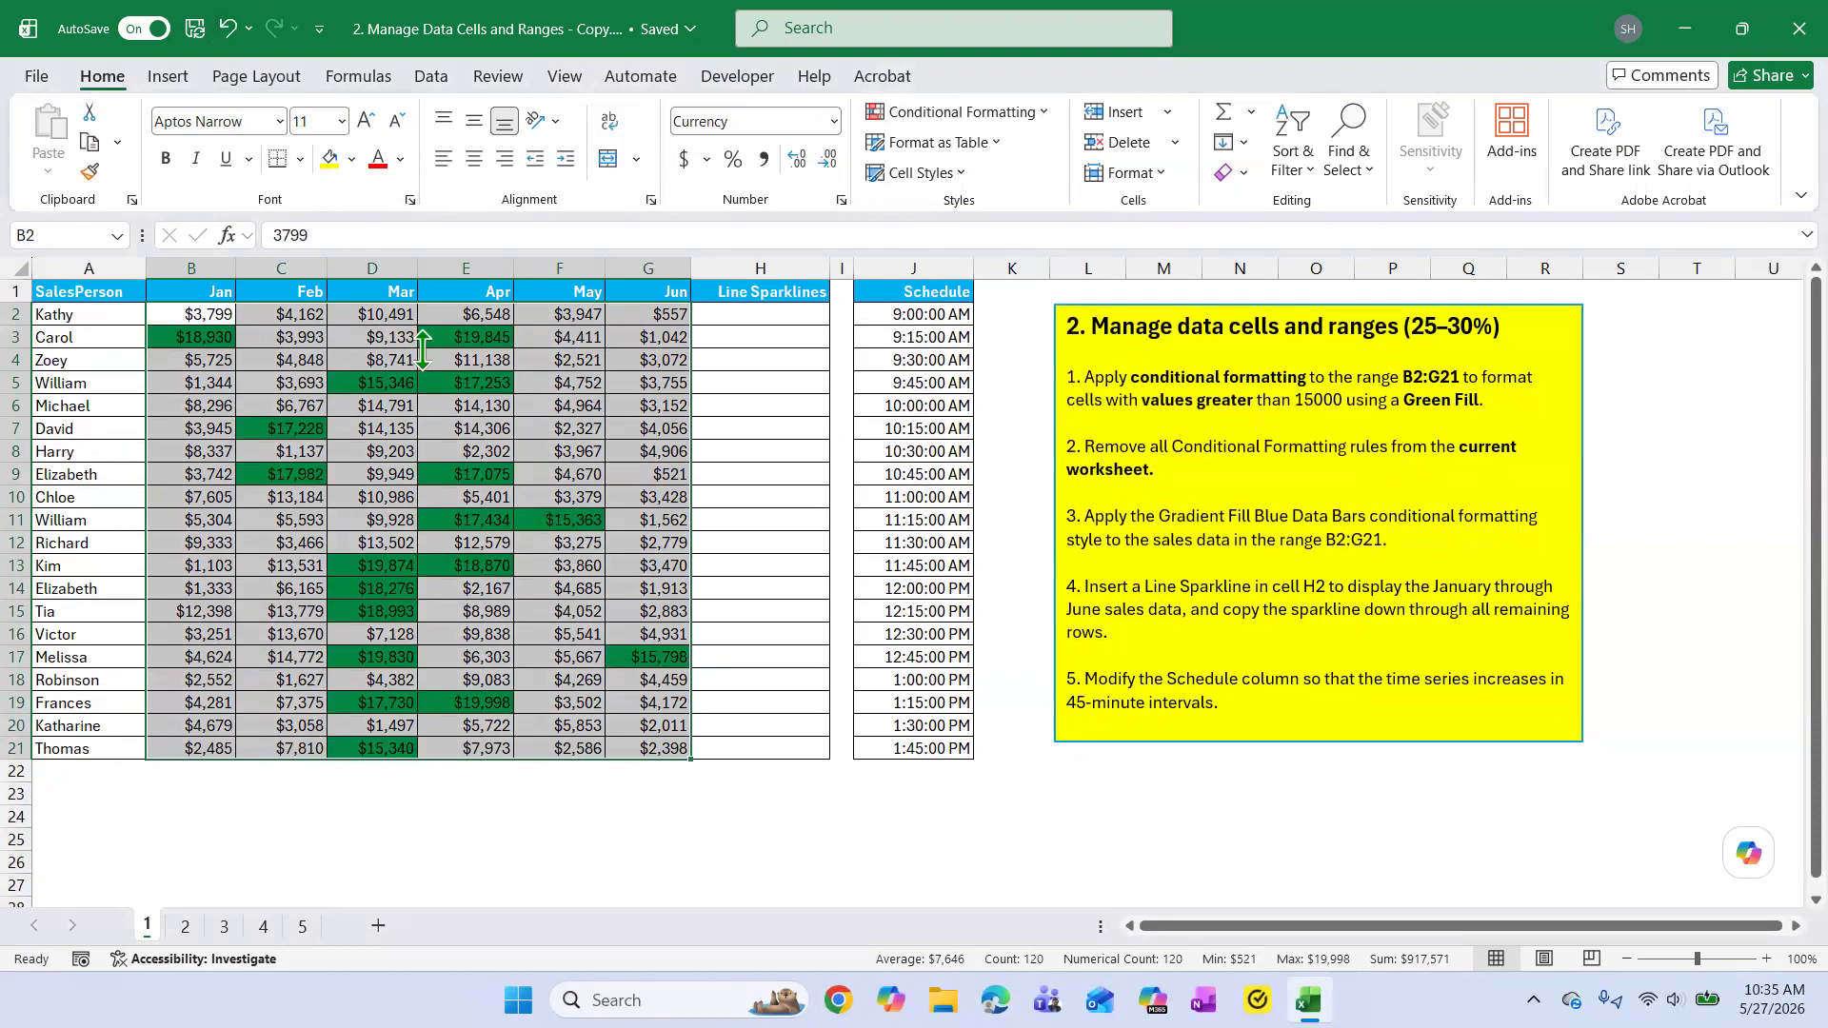
{"action": "left_click", "coordinate": [1206, 813]}
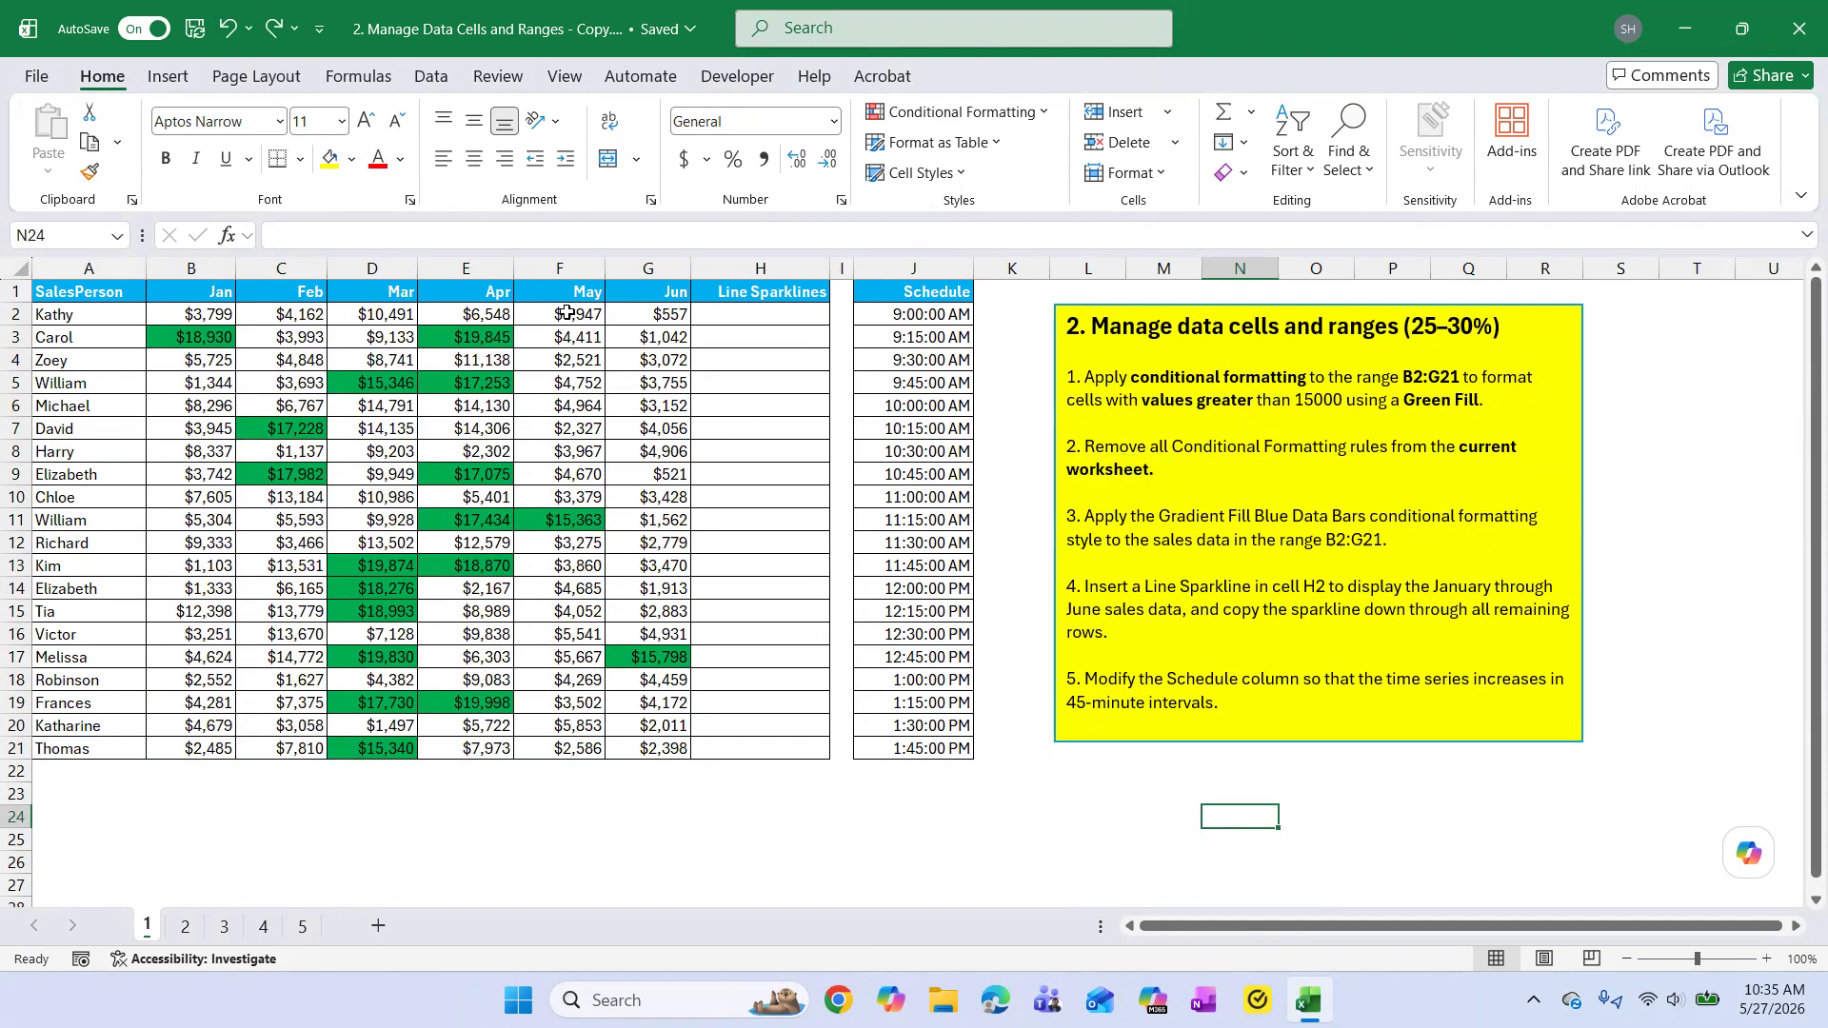
Clear the conditional formatting rules from only the May and June sales cells, F2:G21.
{"action": "left_click_drag", "start_coordinate": [566, 314], "coordinate": [643, 756]}
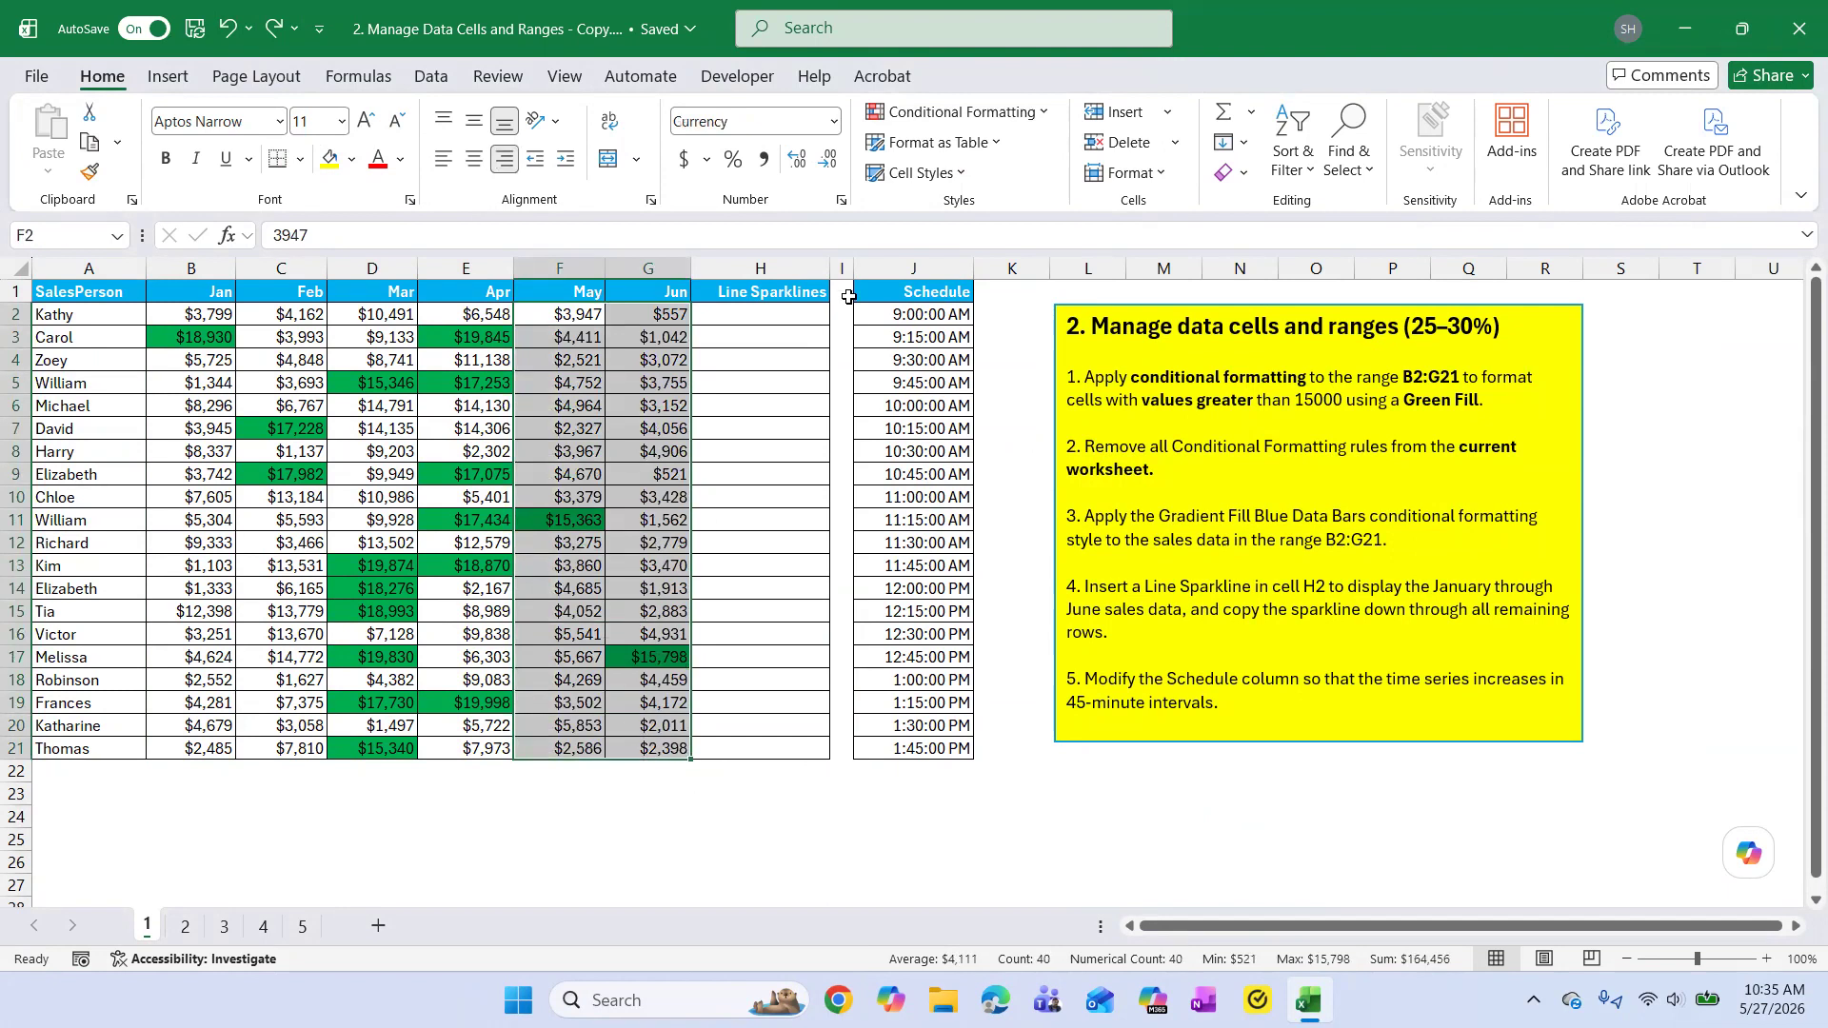
{"action": "left_click", "coordinate": [1044, 113]}
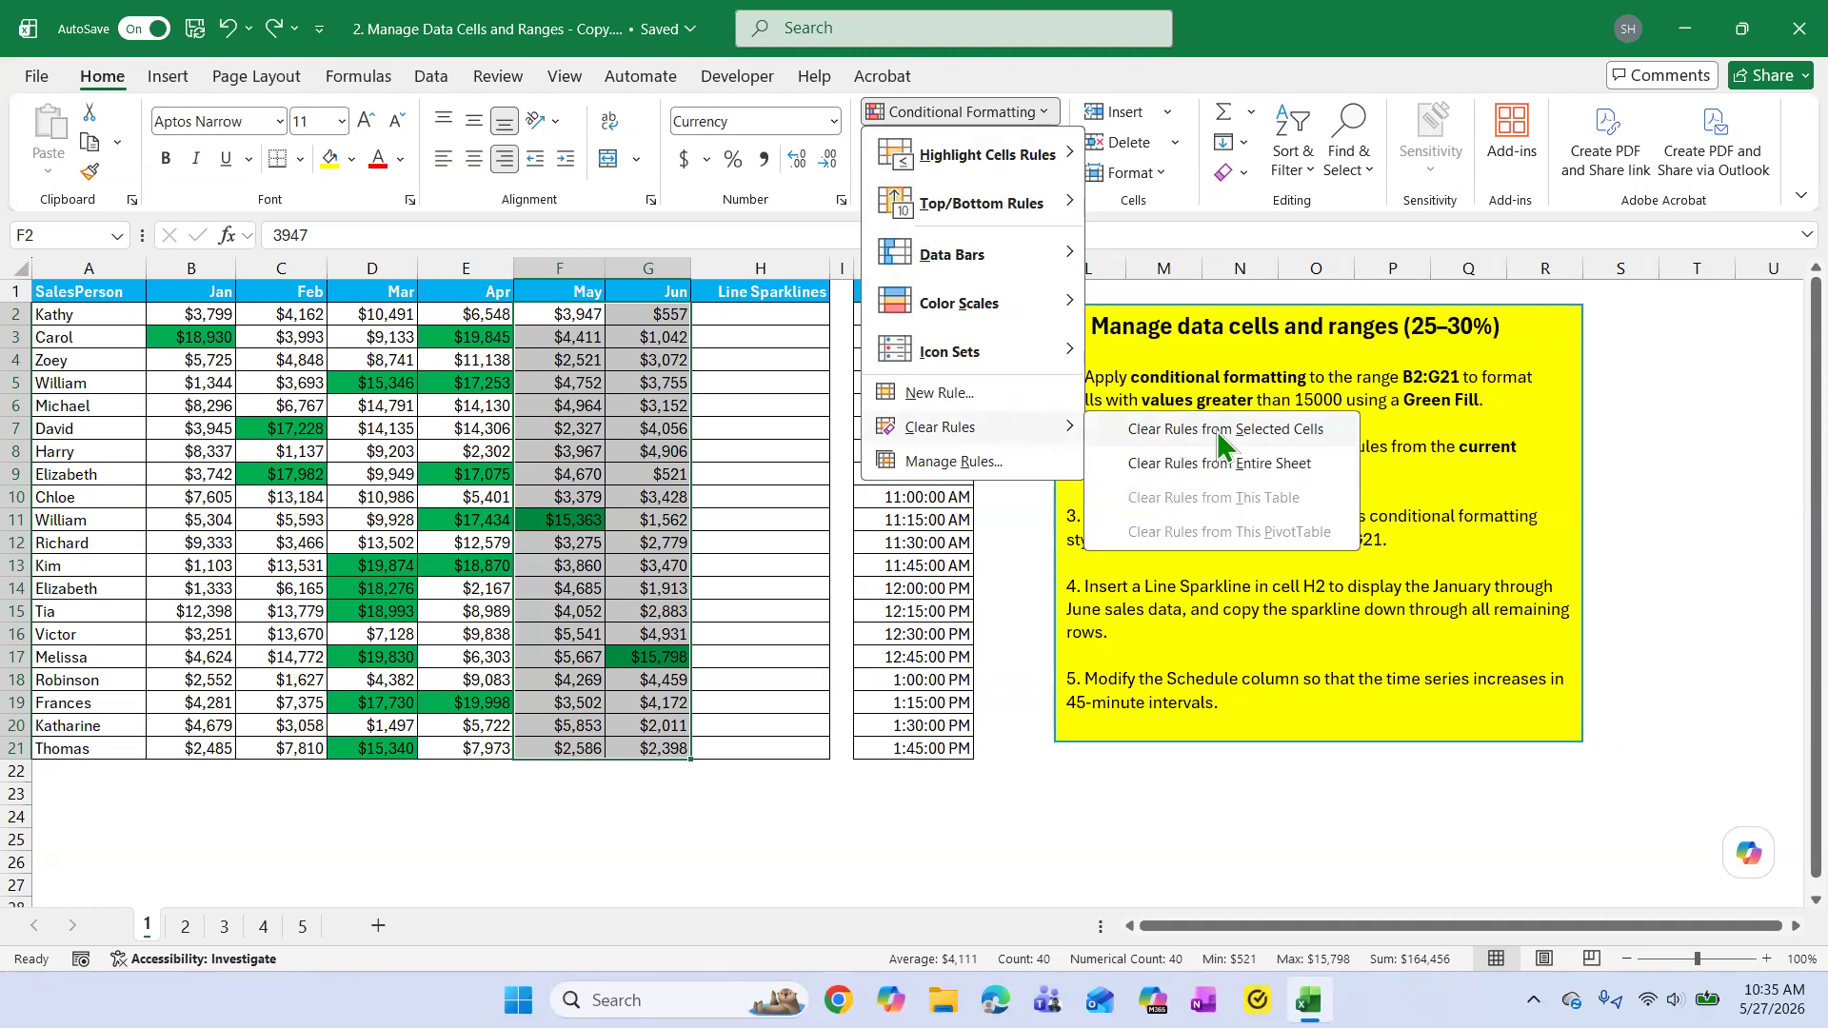
{"action": "left_click", "coordinate": [1308, 431]}
{"action": "left_click", "coordinate": [842, 840]}
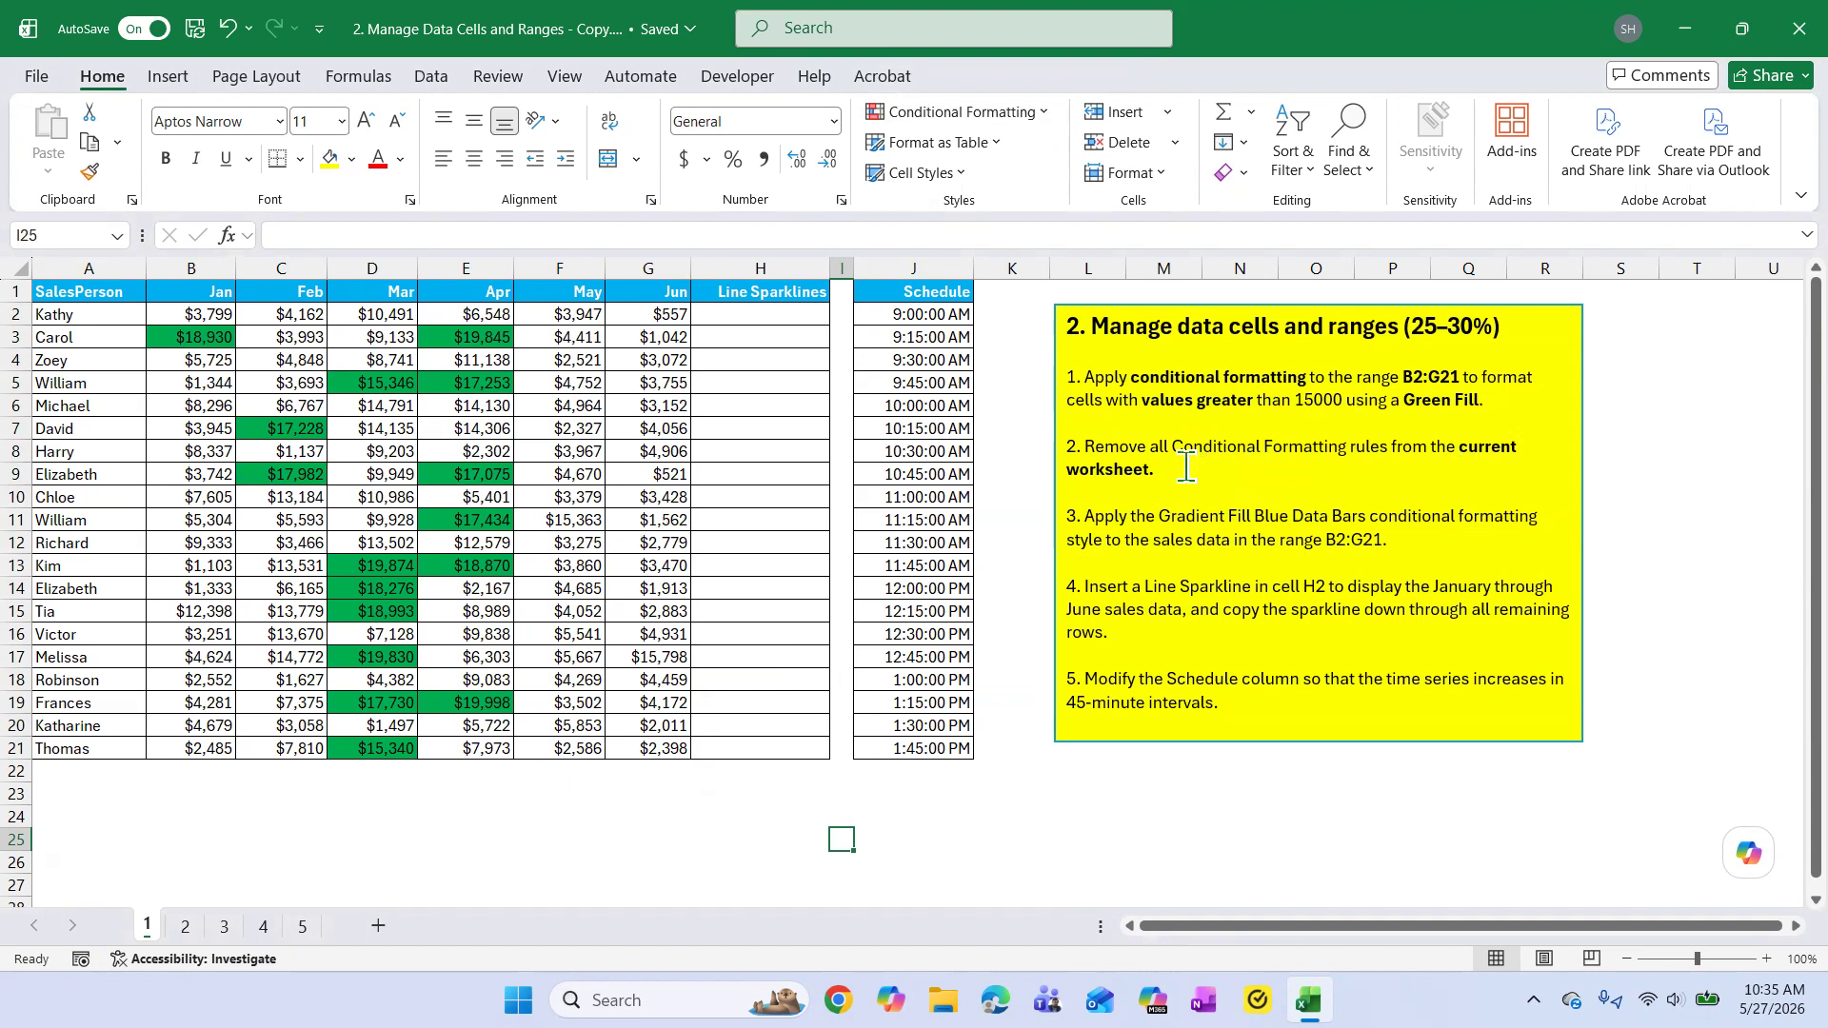
{"action": "left_click", "coordinate": [1038, 112]}
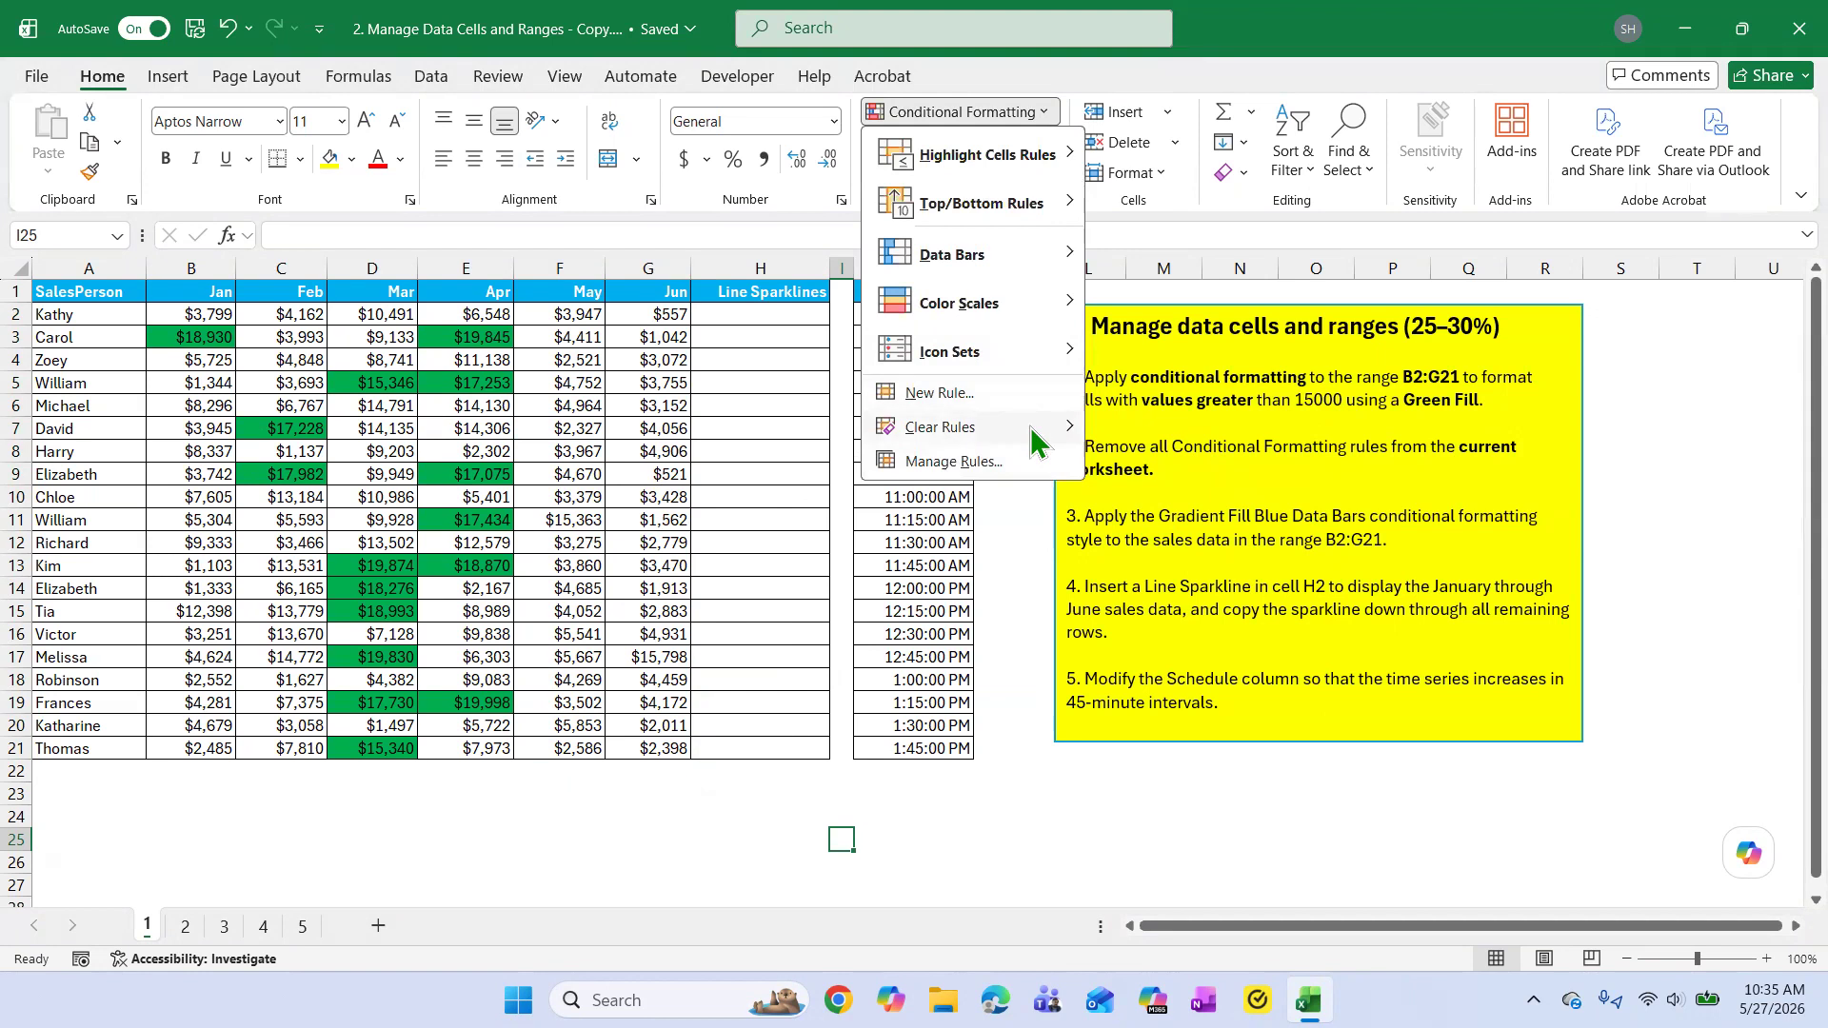
{"action": "mouse_move", "coordinate": [1009, 430]}
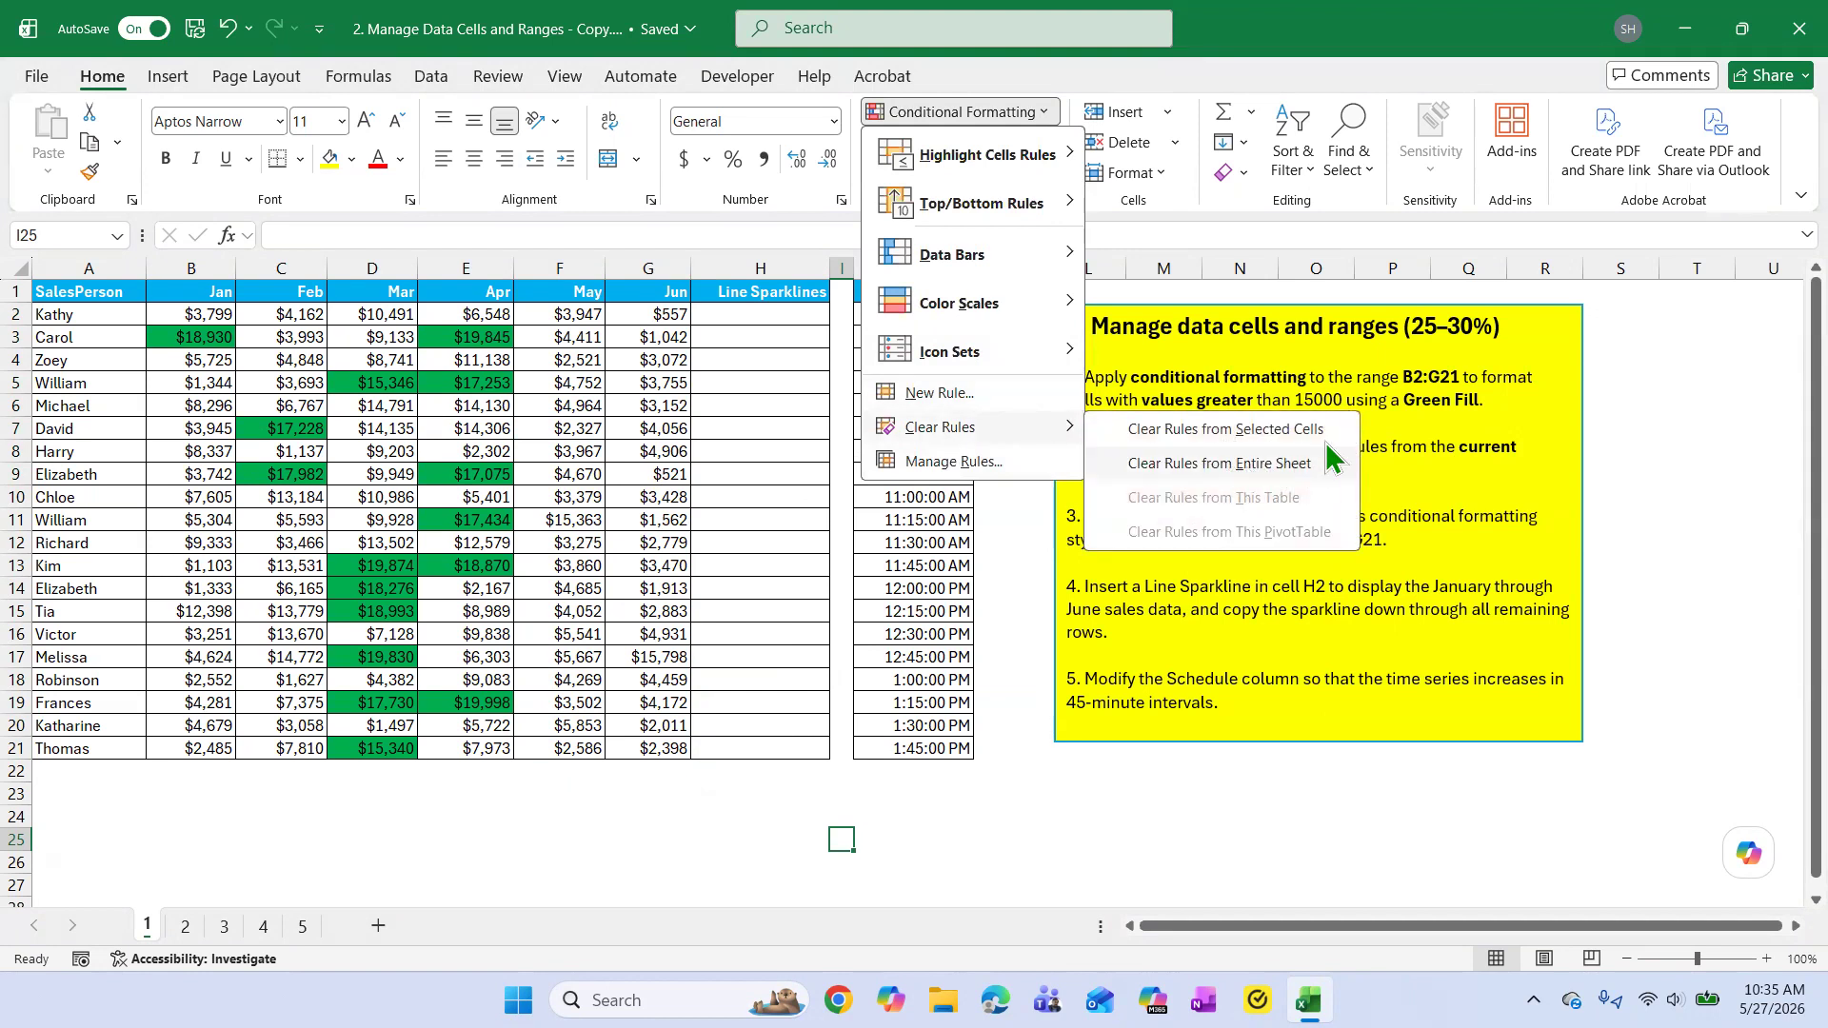
{"action": "left_click", "coordinate": [1433, 469]}
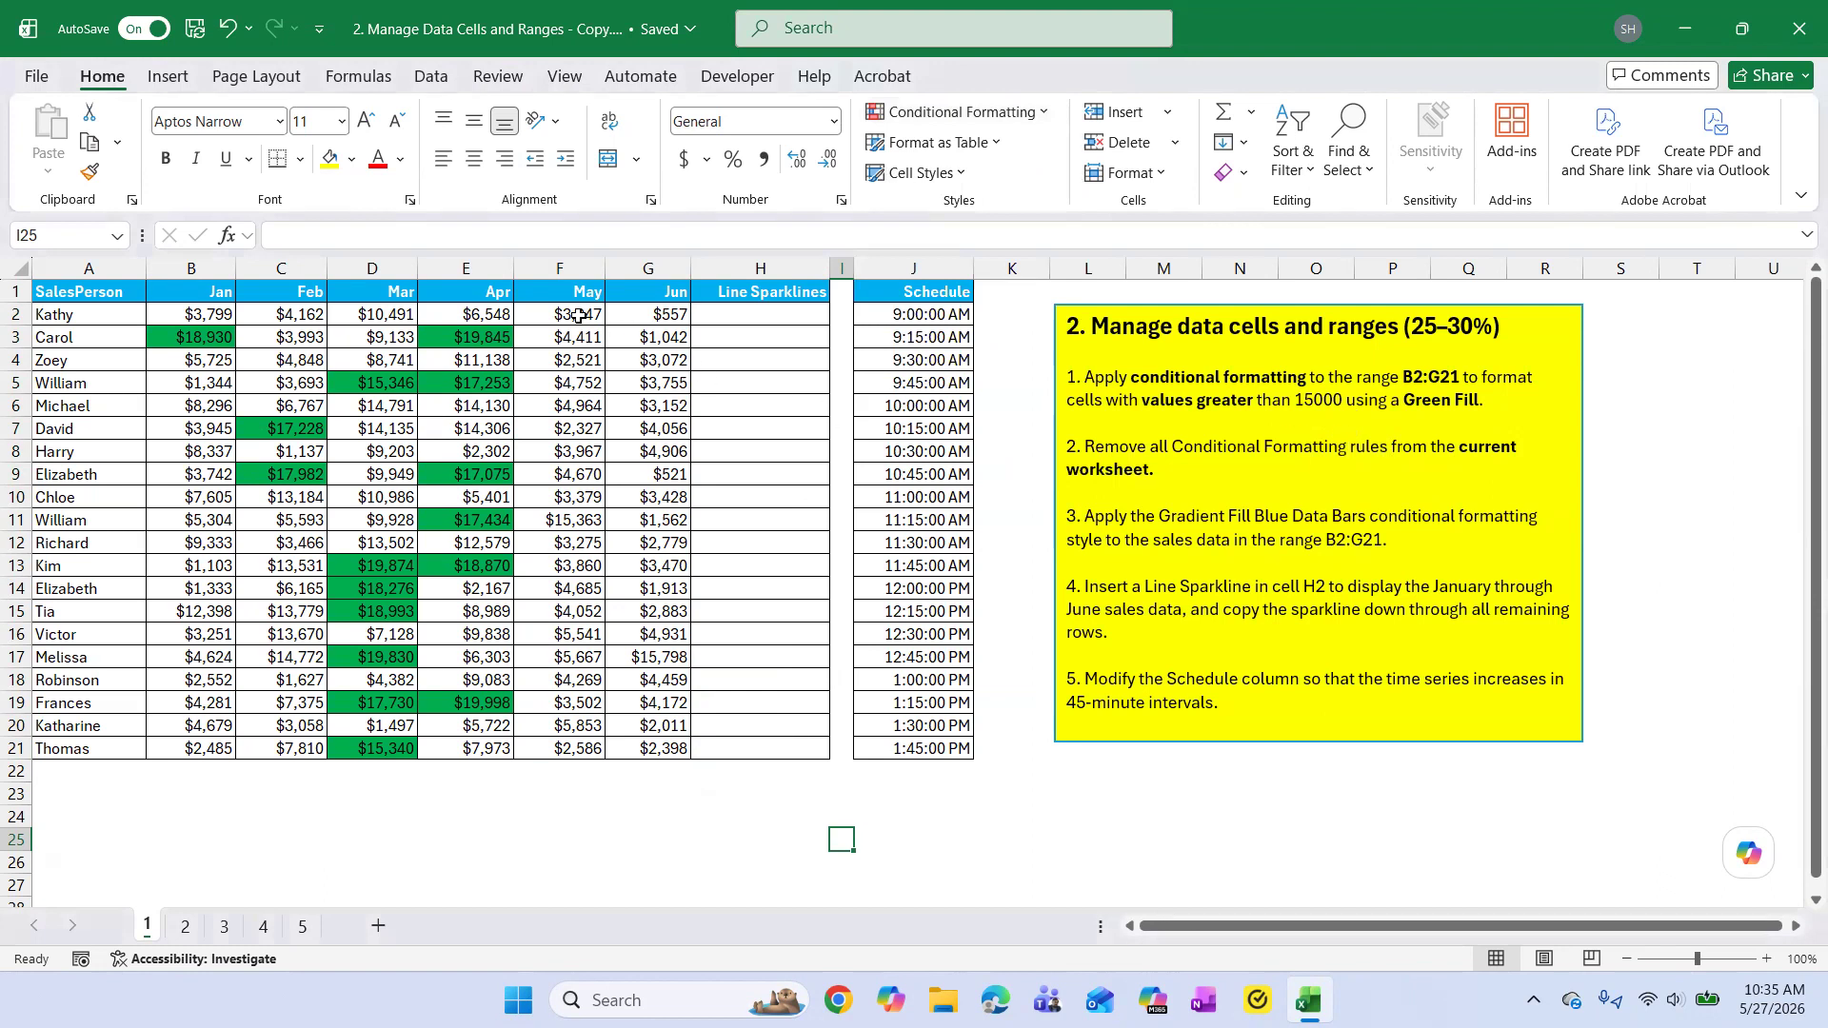
{"action": "left_click", "coordinate": [1042, 115]}
{"action": "mouse_move", "coordinate": [1062, 435]}
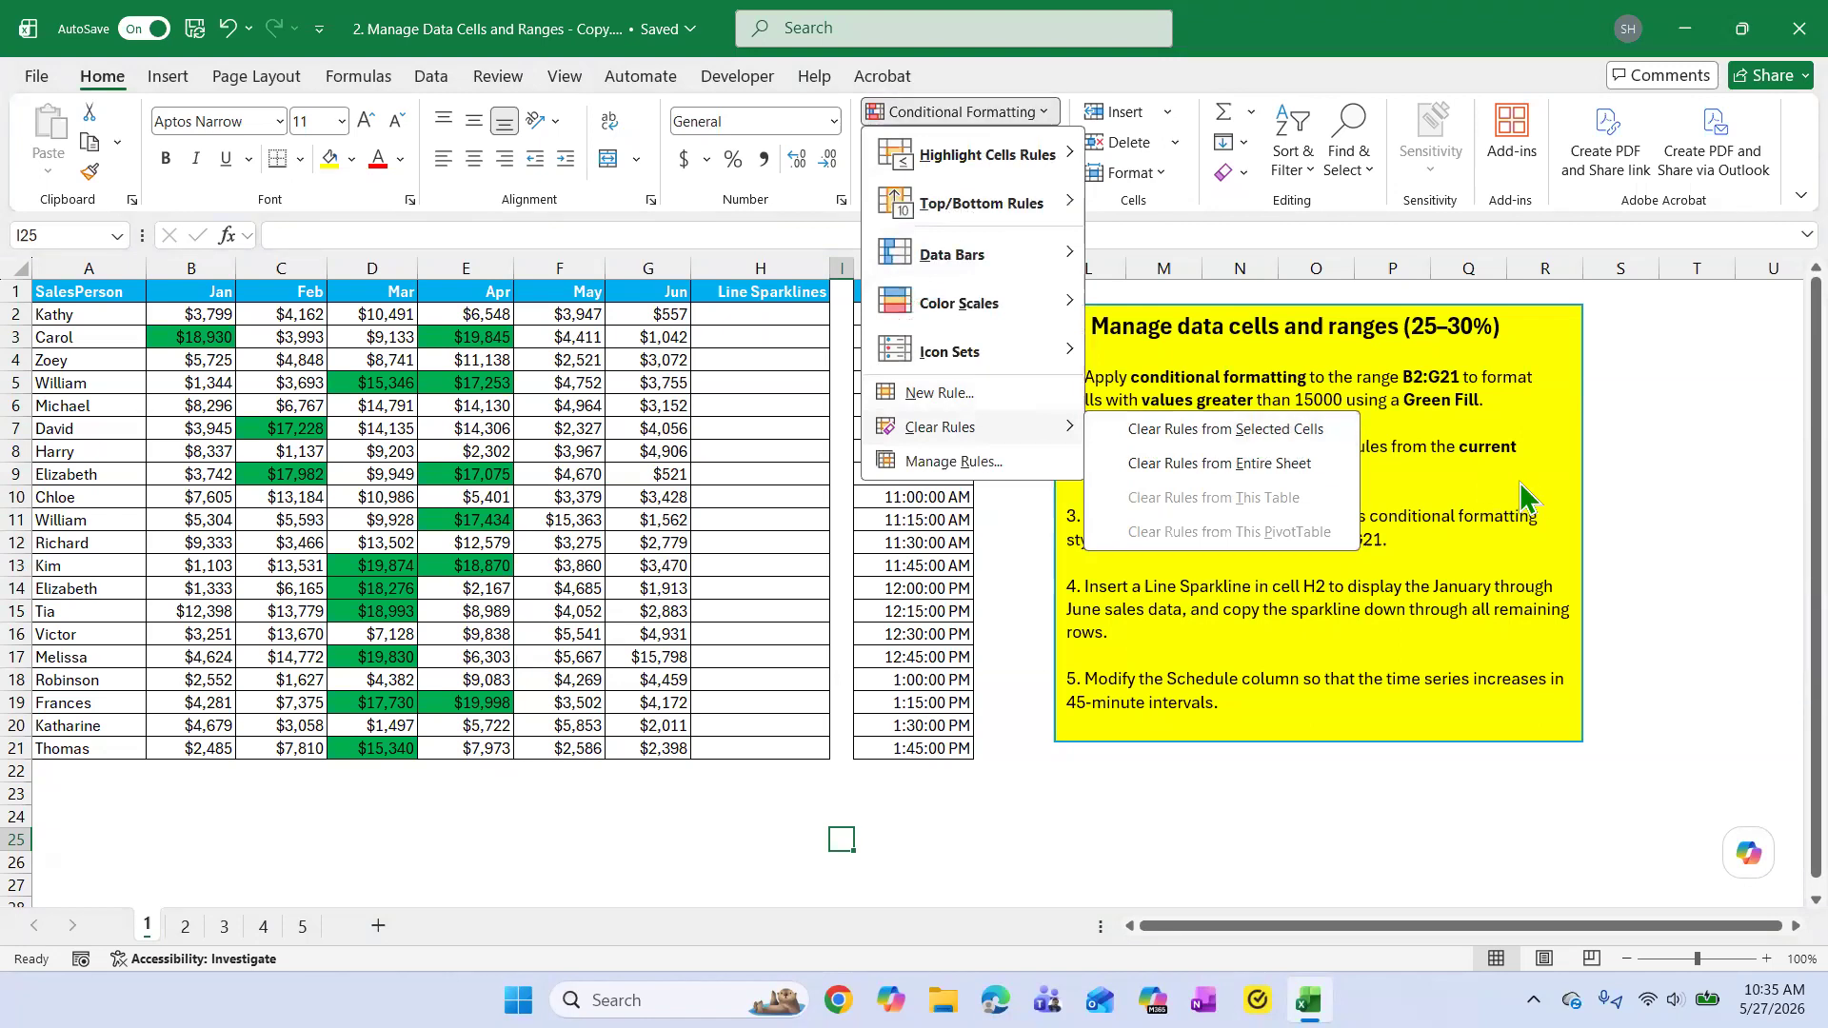
{"action": "left_click", "coordinate": [1143, 464]}
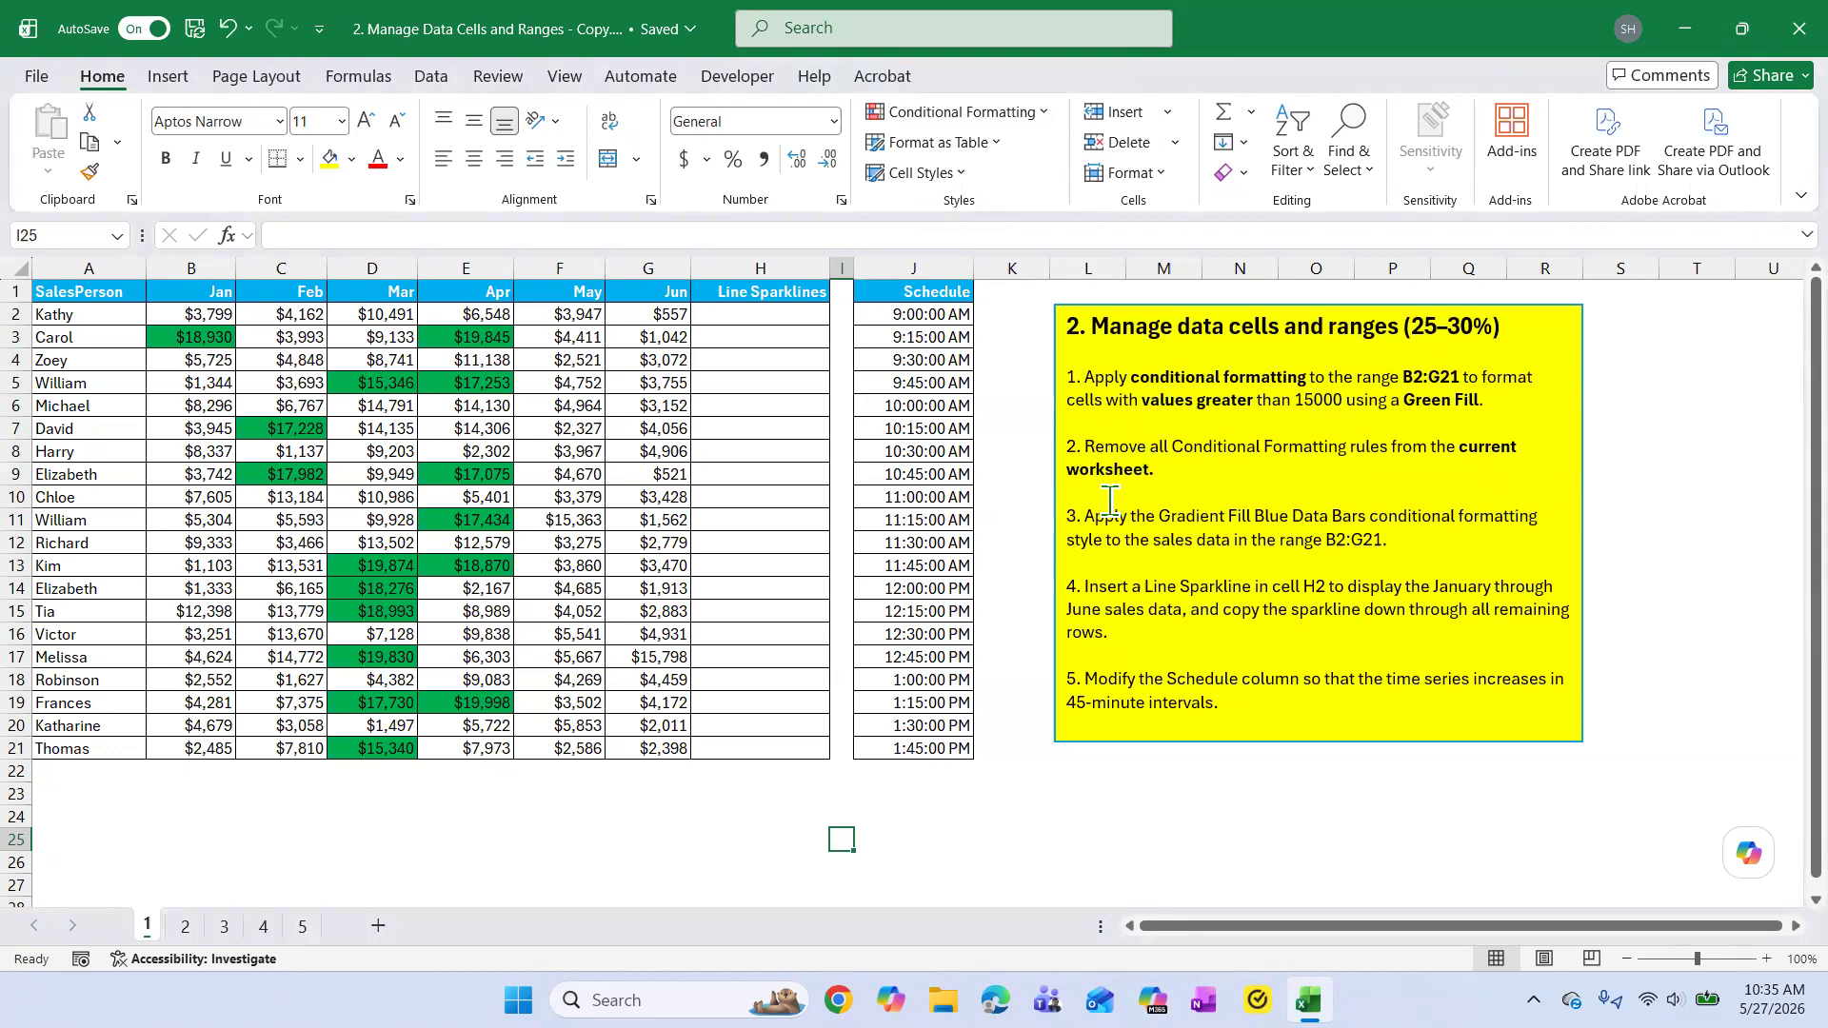
{"action": "left_click", "coordinate": [1189, 586]}
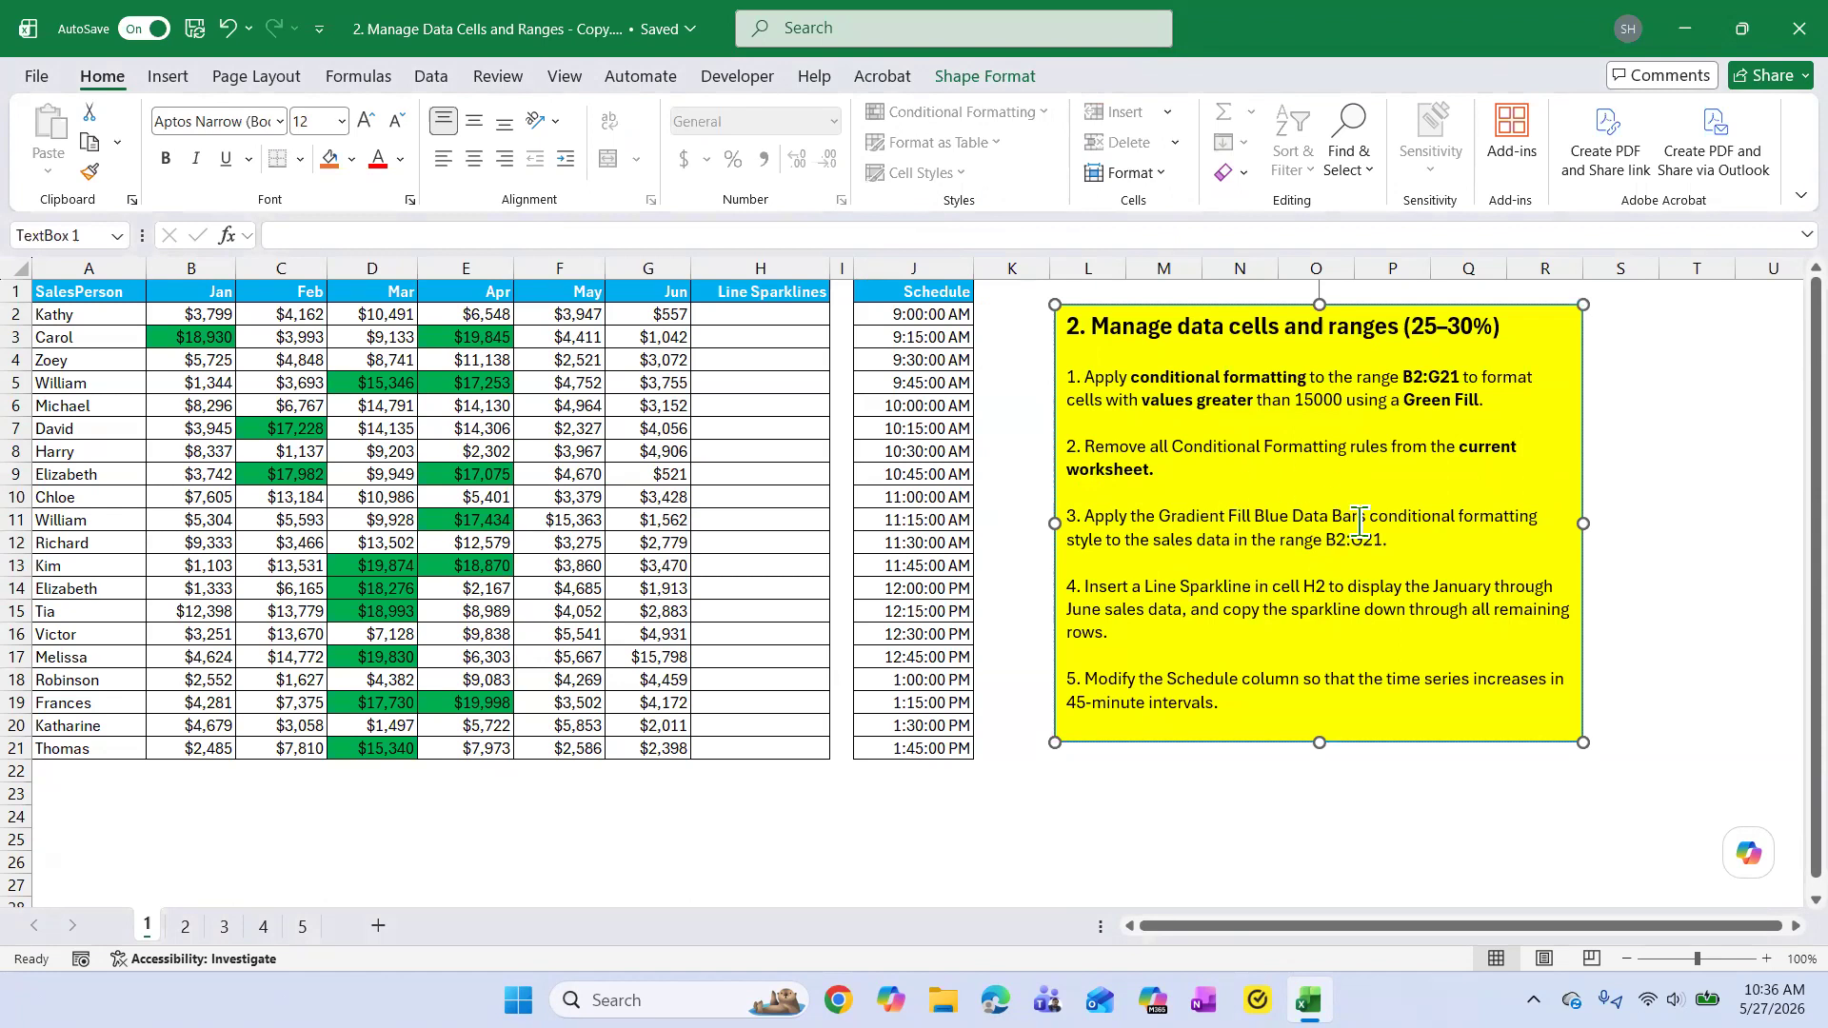
Remove all conditional formatting rules from the entire worksheet.
{"action": "left_click_drag", "start_coordinate": [204, 317], "coordinate": [657, 749]}
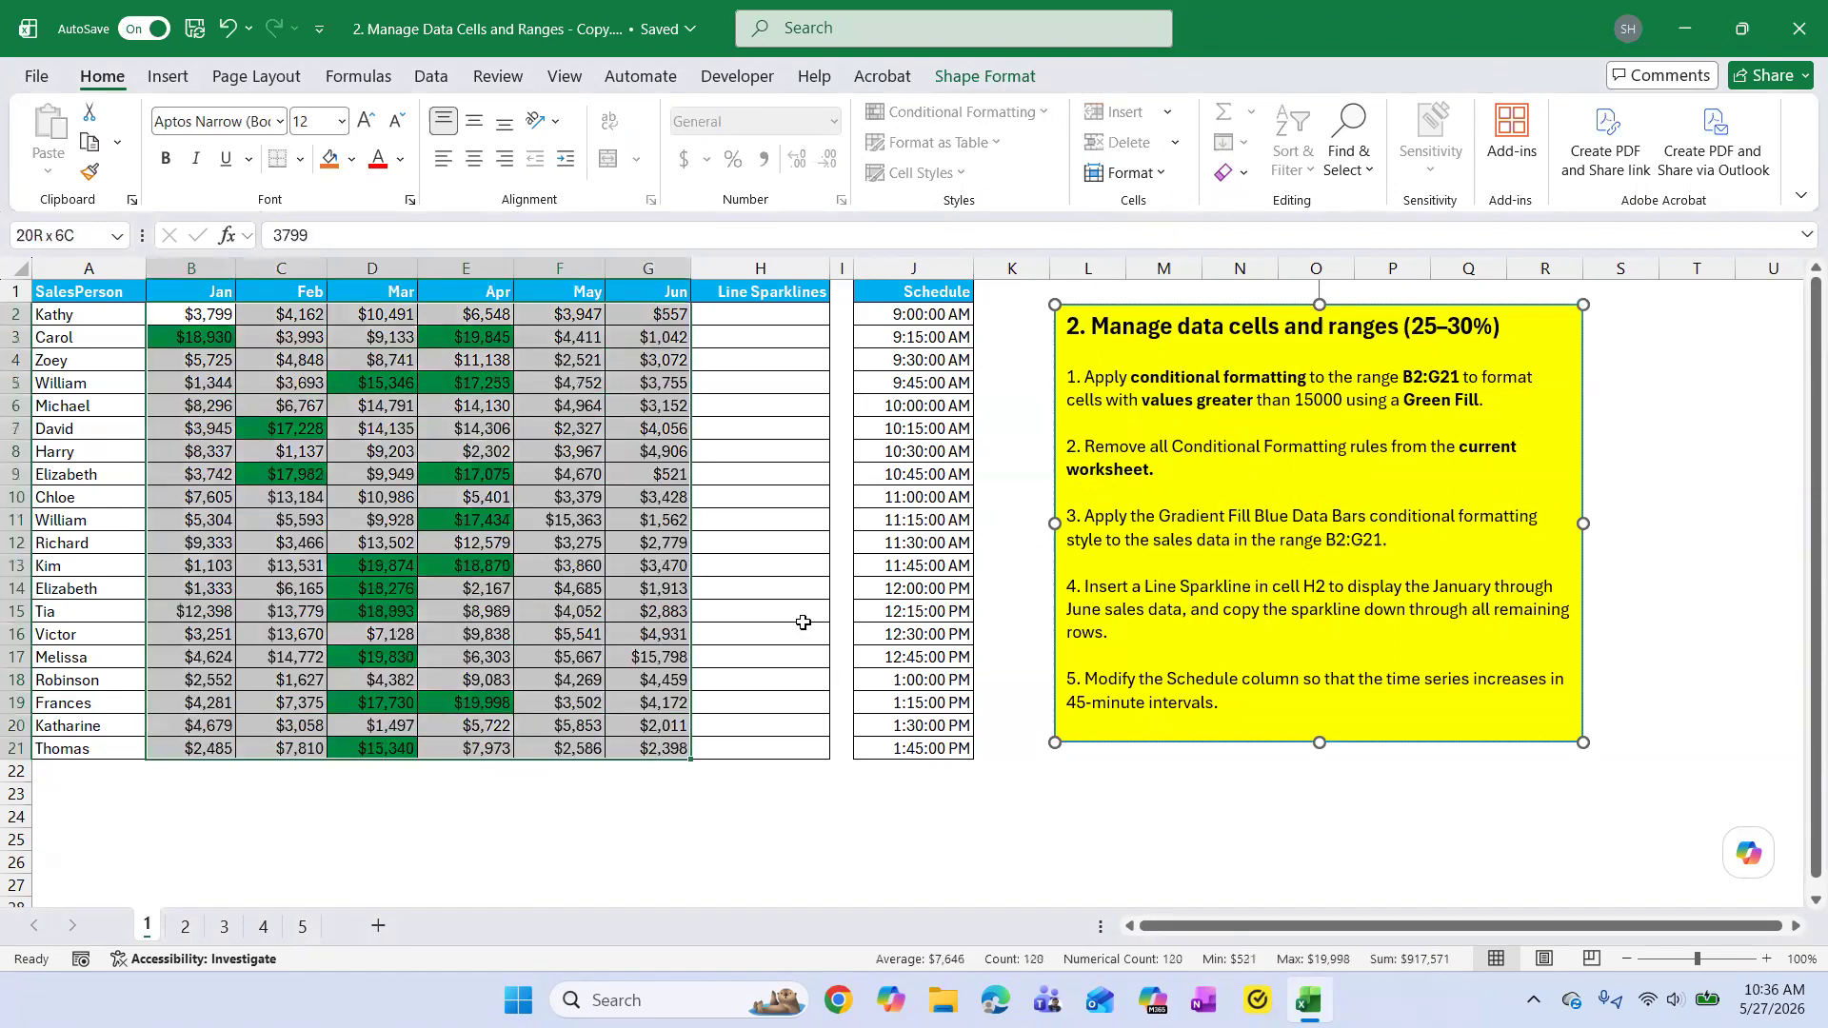
{"action": "left_click", "coordinate": [960, 111]}
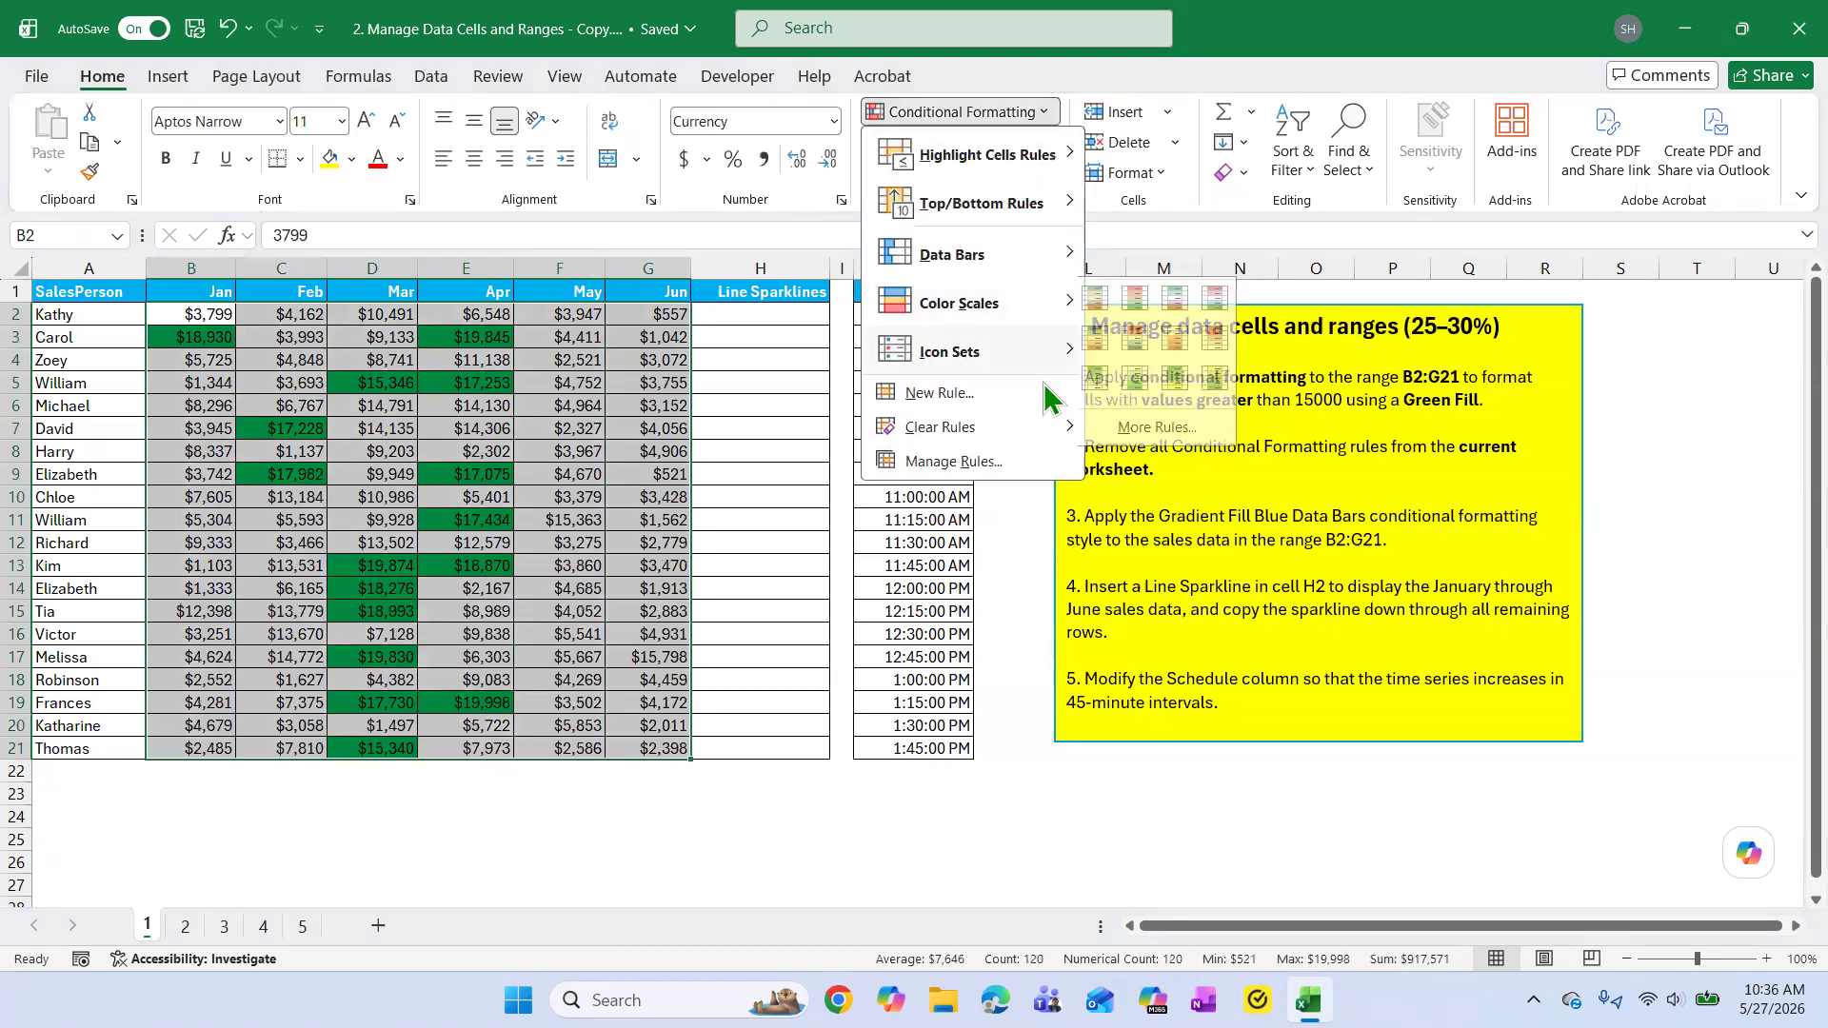
{"action": "mouse_move", "coordinate": [1066, 427]}
{"action": "left_click", "coordinate": [1238, 453]}
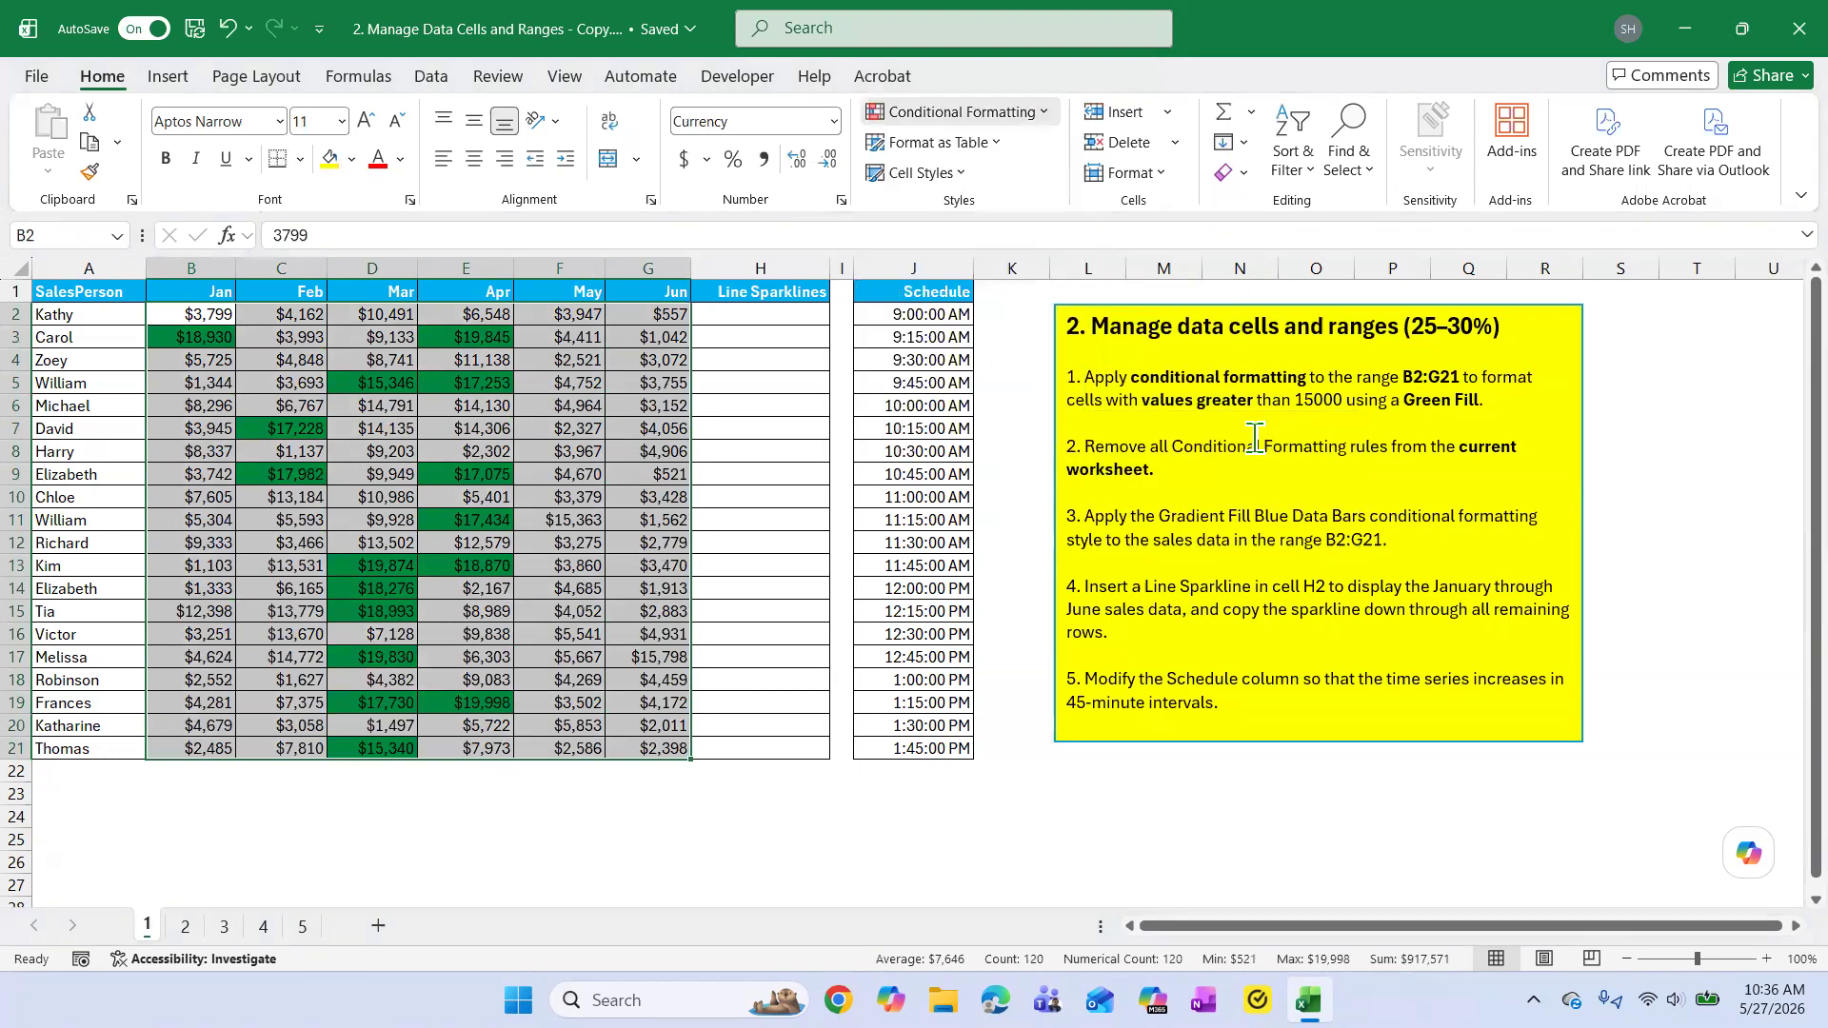
{"action": "left_click", "coordinate": [837, 520]}
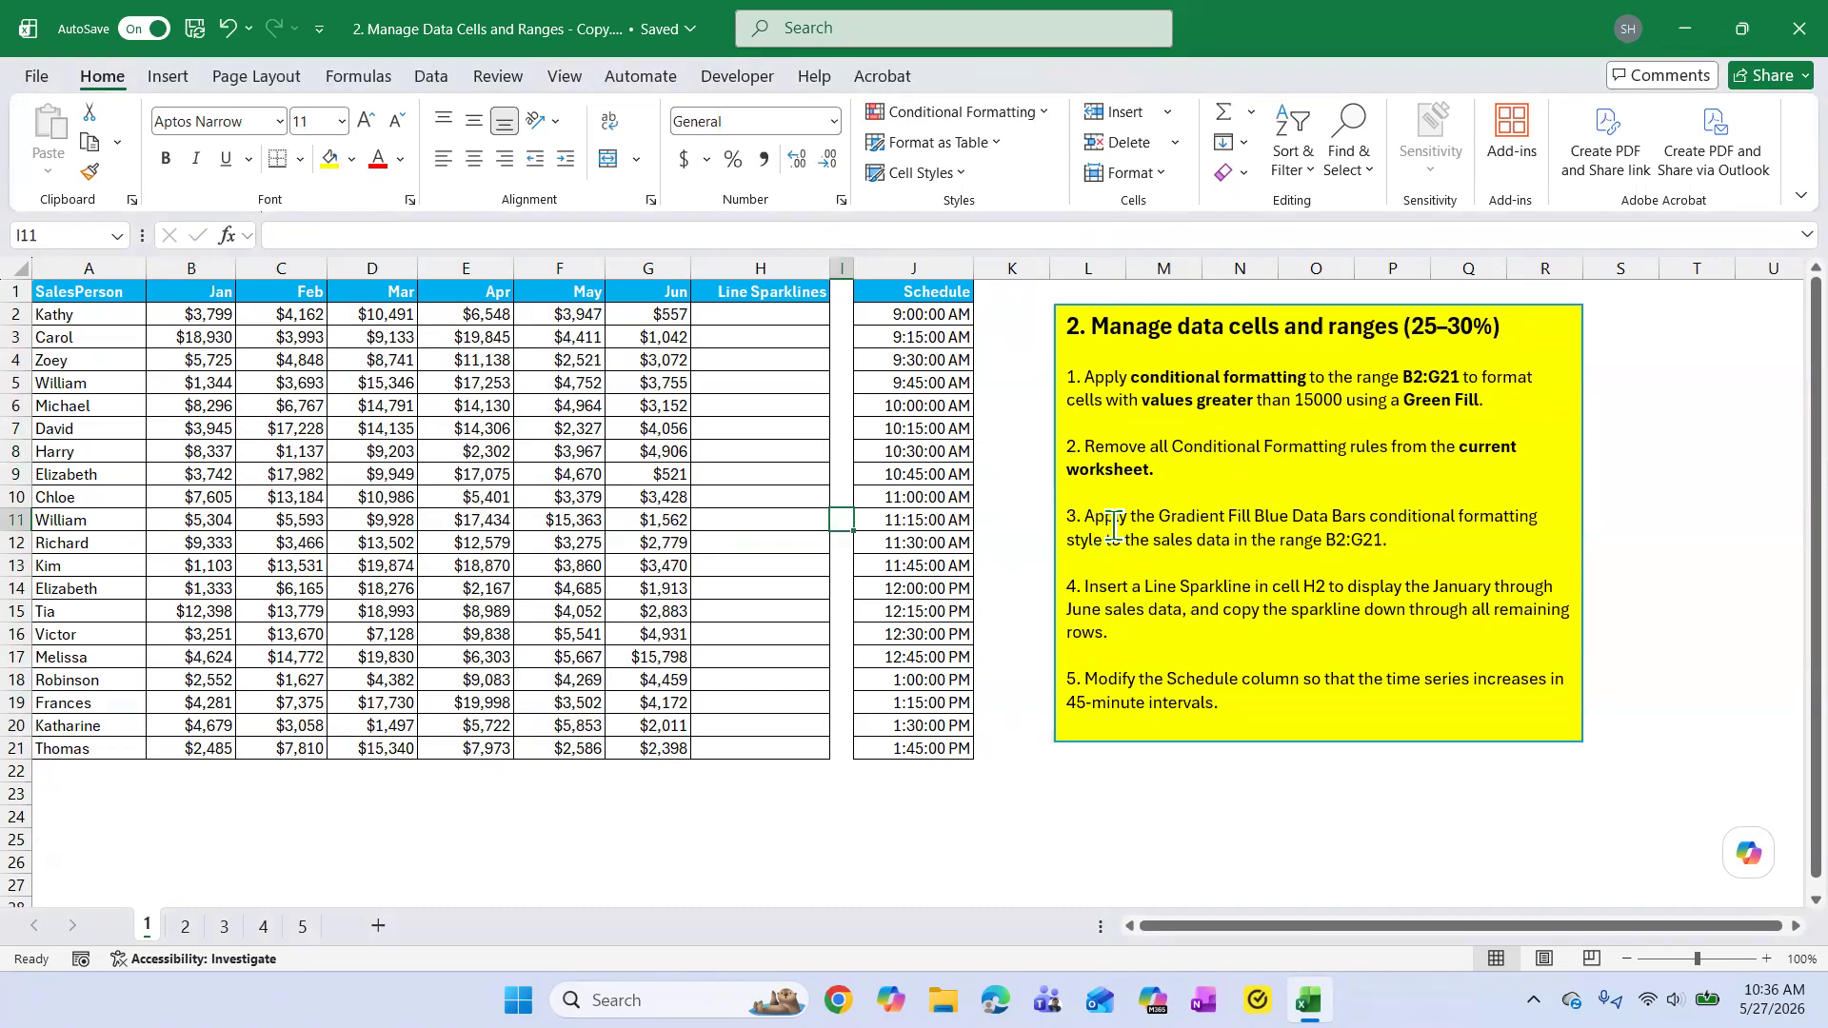
Apply the Gradient Fill Blue Data Bar conditional formatting to the sales data in B2:G21, as task 3 asks.
{"action": "left_click", "coordinate": [1163, 519]}
{"action": "left_click_drag", "start_coordinate": [1164, 519], "coordinate": [1362, 514]}
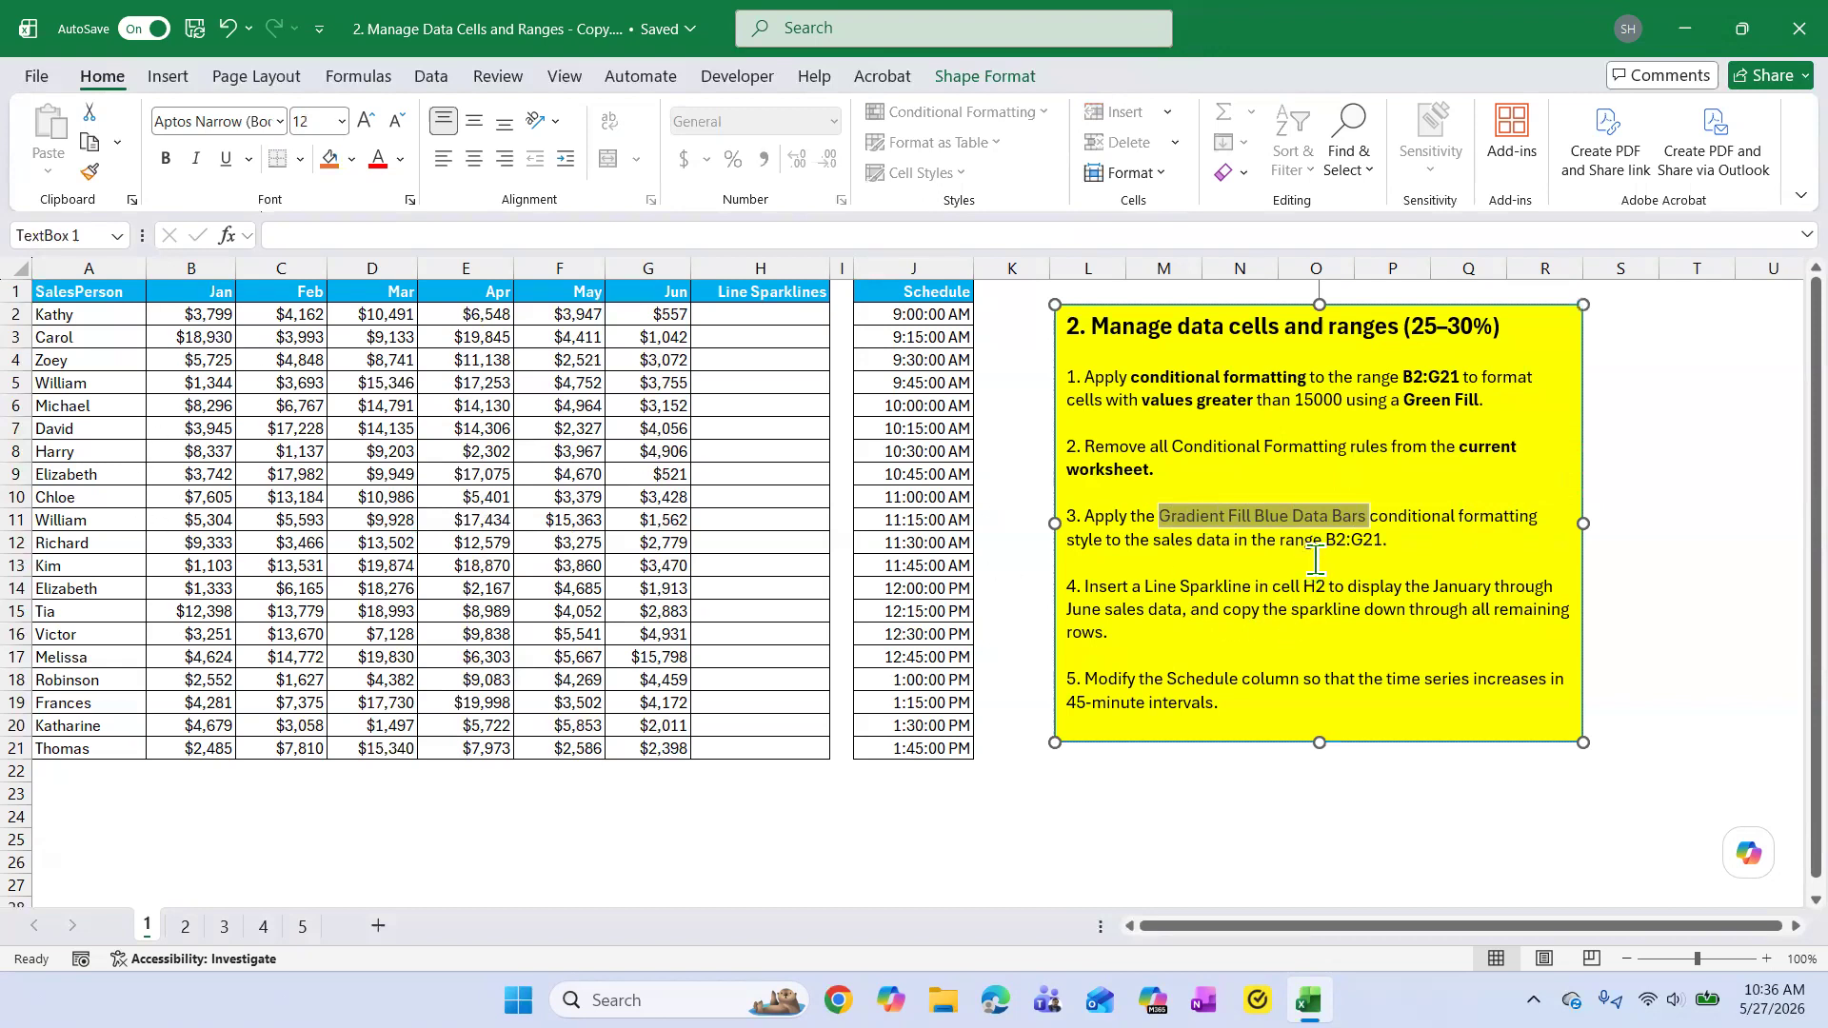
{"action": "left_click", "coordinate": [1433, 541]}
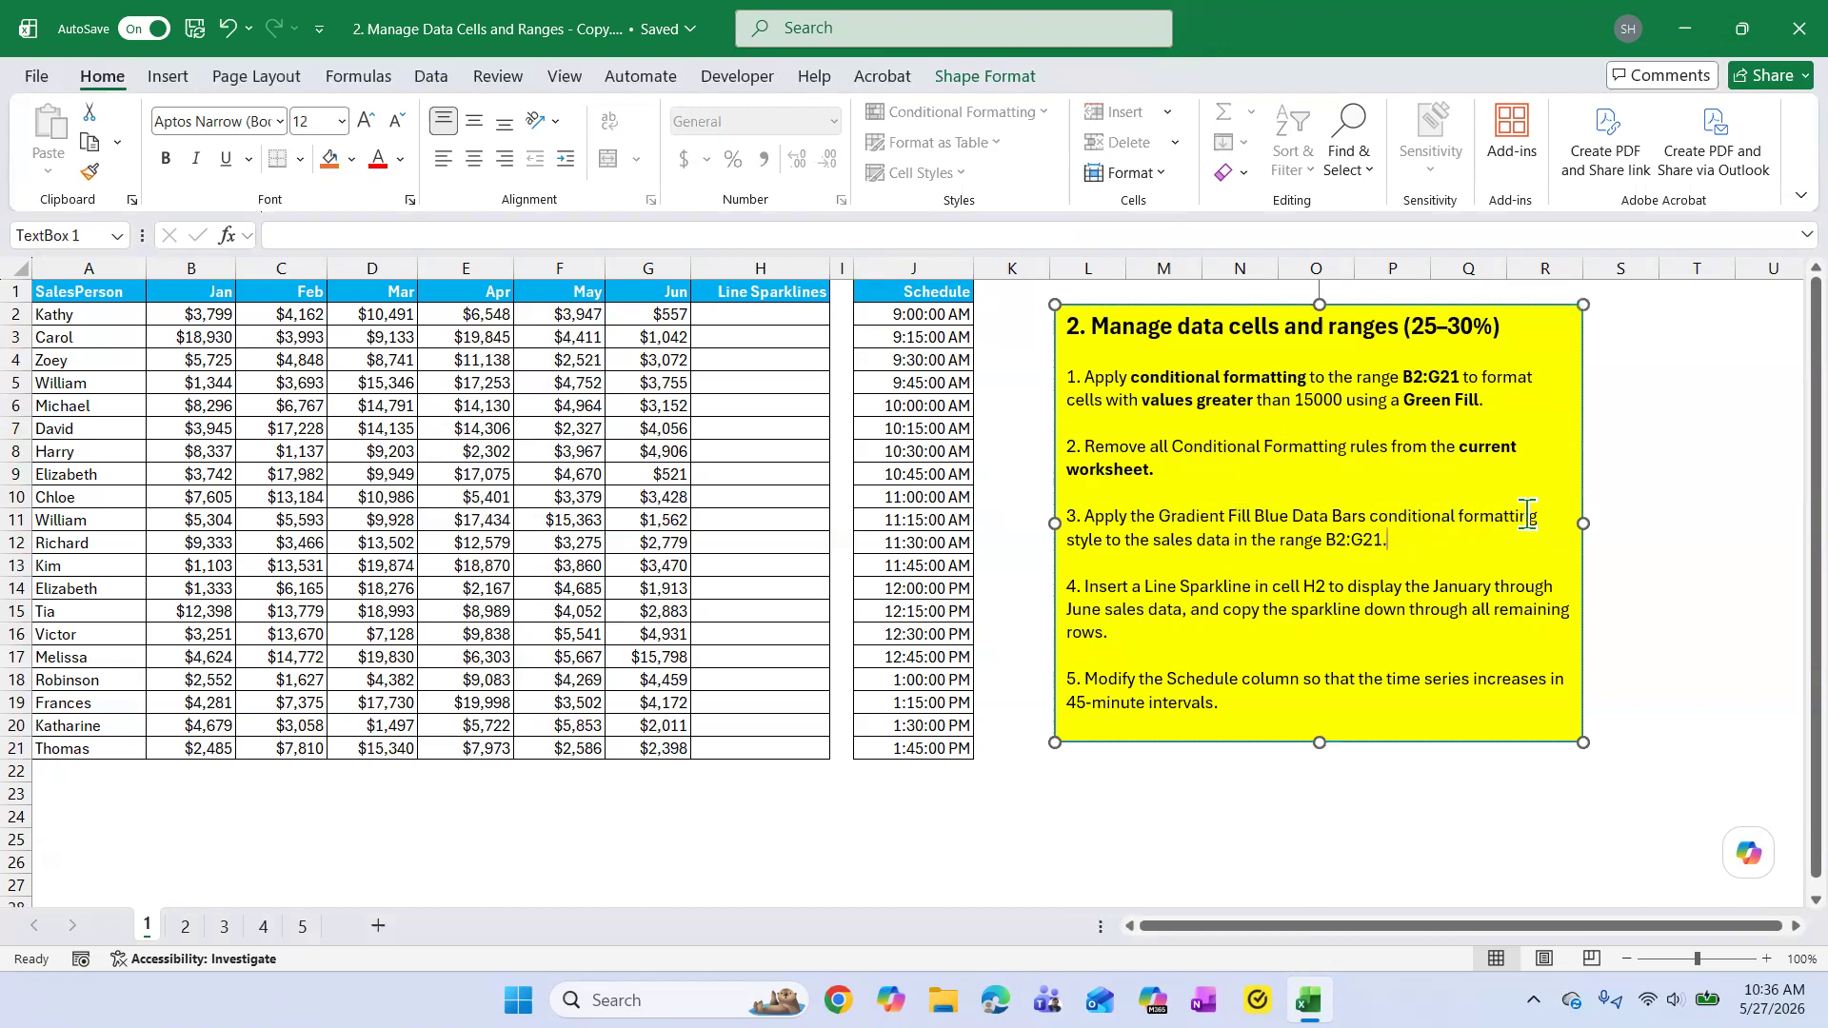
{"action": "left_click_drag", "start_coordinate": [1537, 517], "coordinate": [1200, 517]}
{"action": "left_click", "coordinate": [1328, 522]}
{"action": "left_click_drag", "start_coordinate": [1538, 517], "coordinate": [1390, 544]}
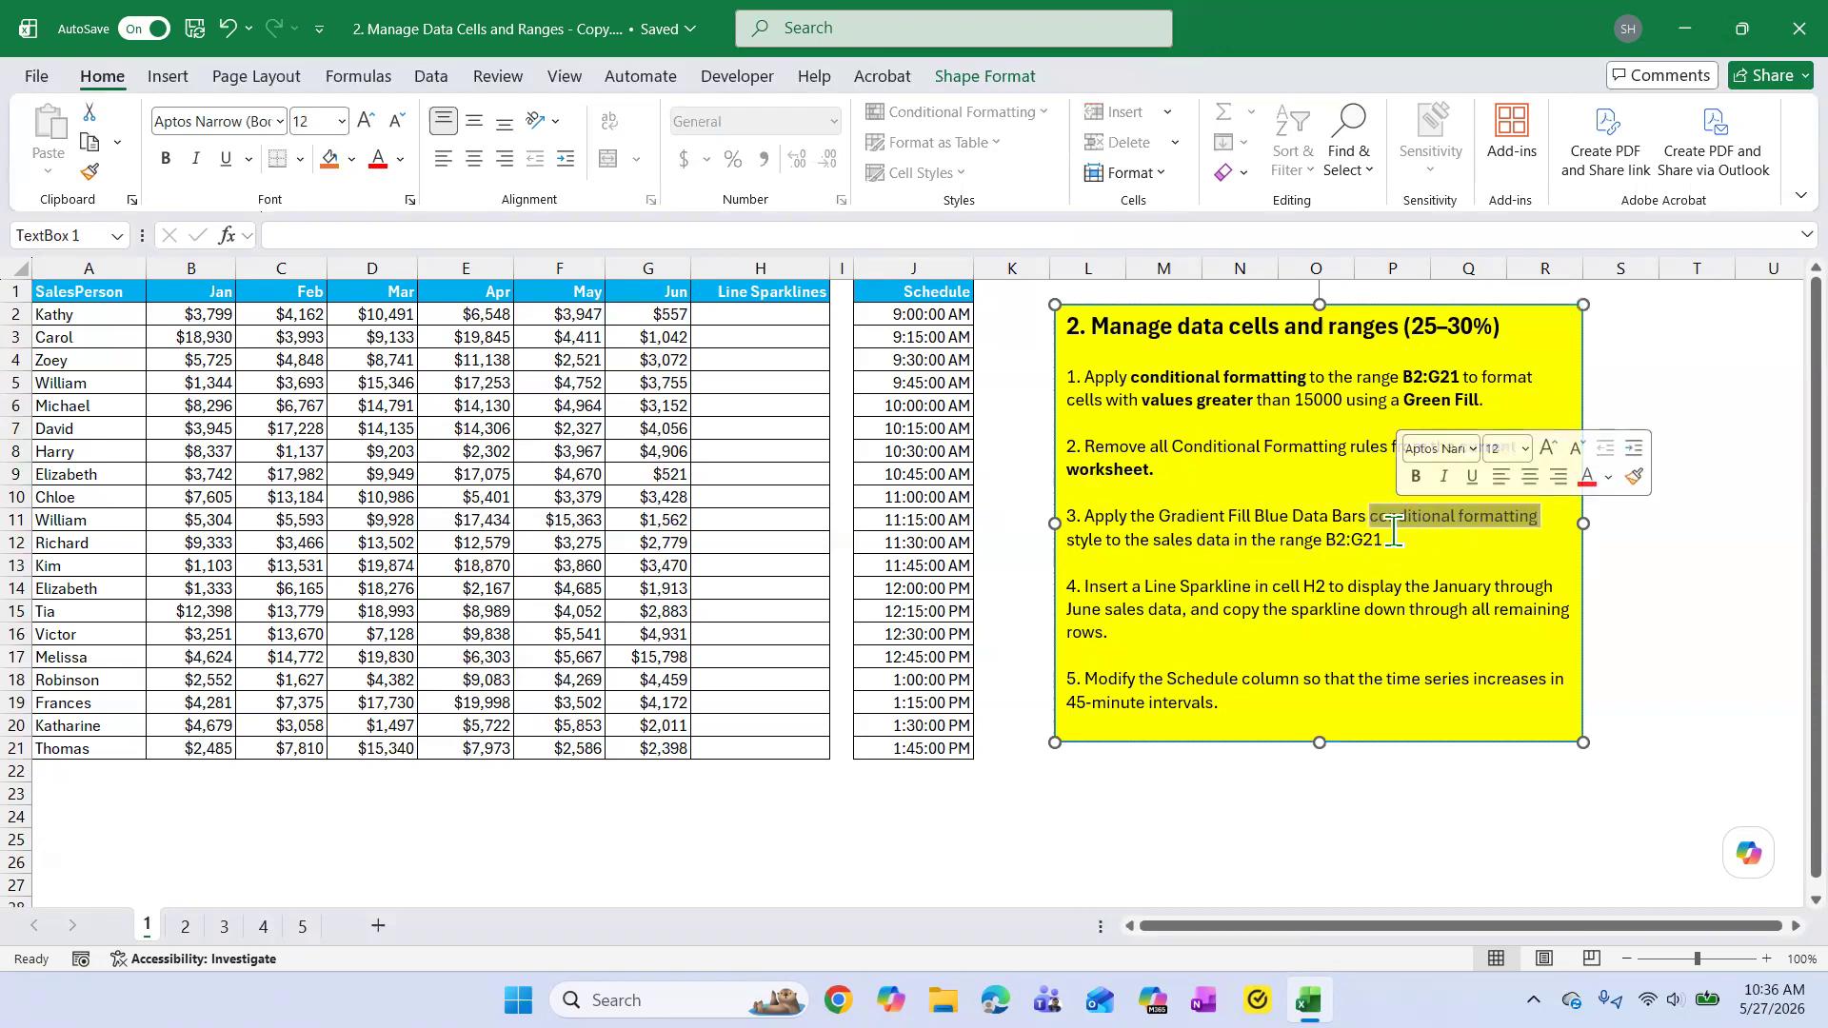
{"action": "left_click_drag", "start_coordinate": [213, 317], "coordinate": [639, 748]}
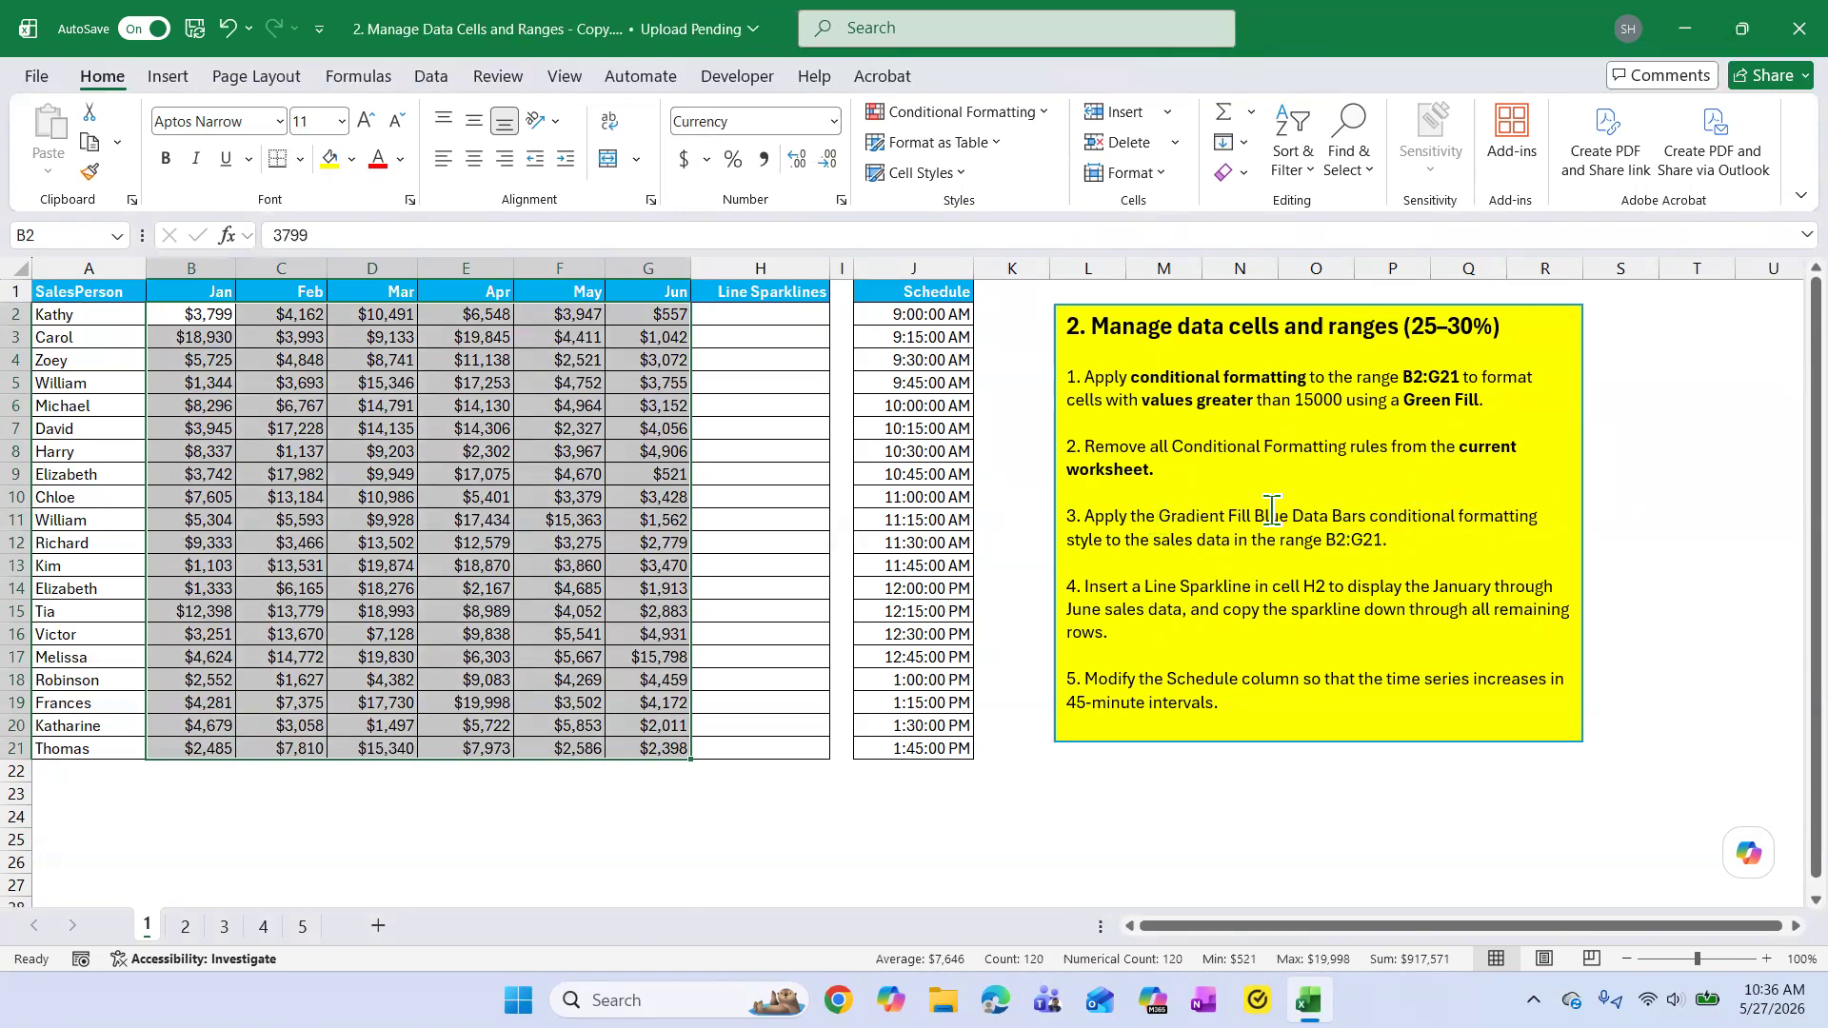
{"action": "left_click", "coordinate": [1042, 110]}
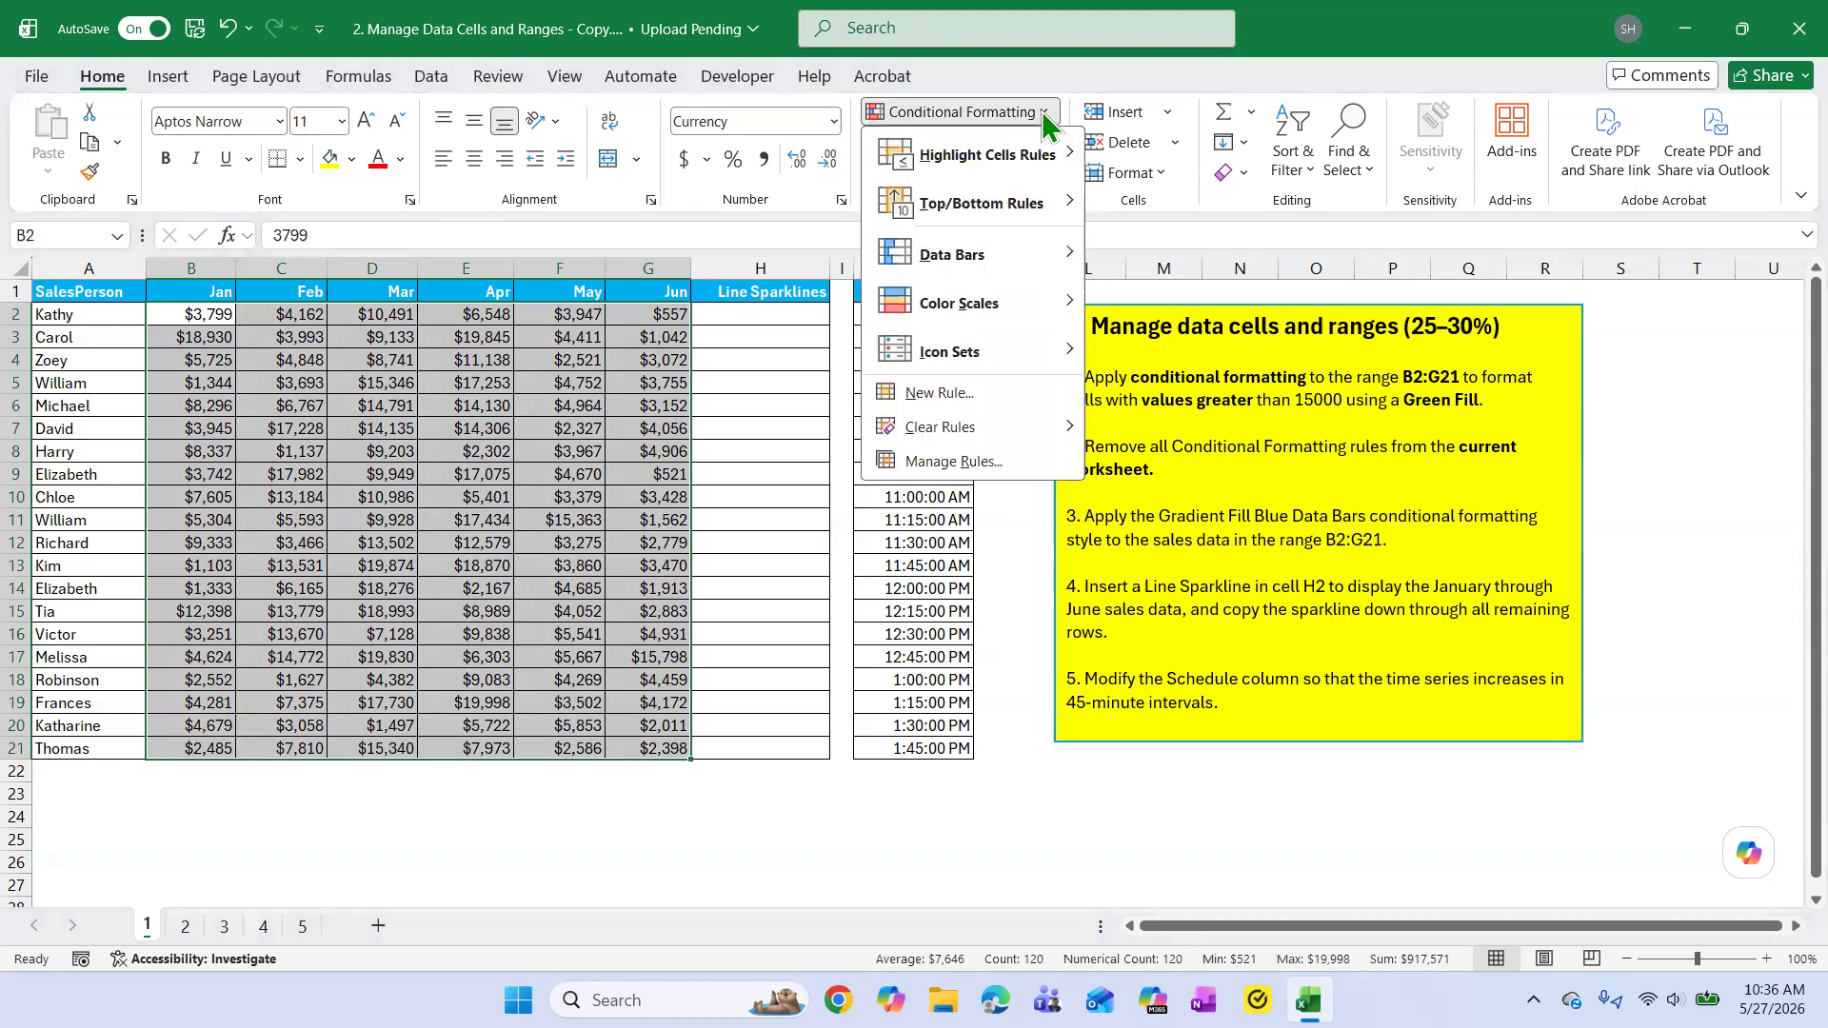
{"action": "mouse_move", "coordinate": [963, 252]}
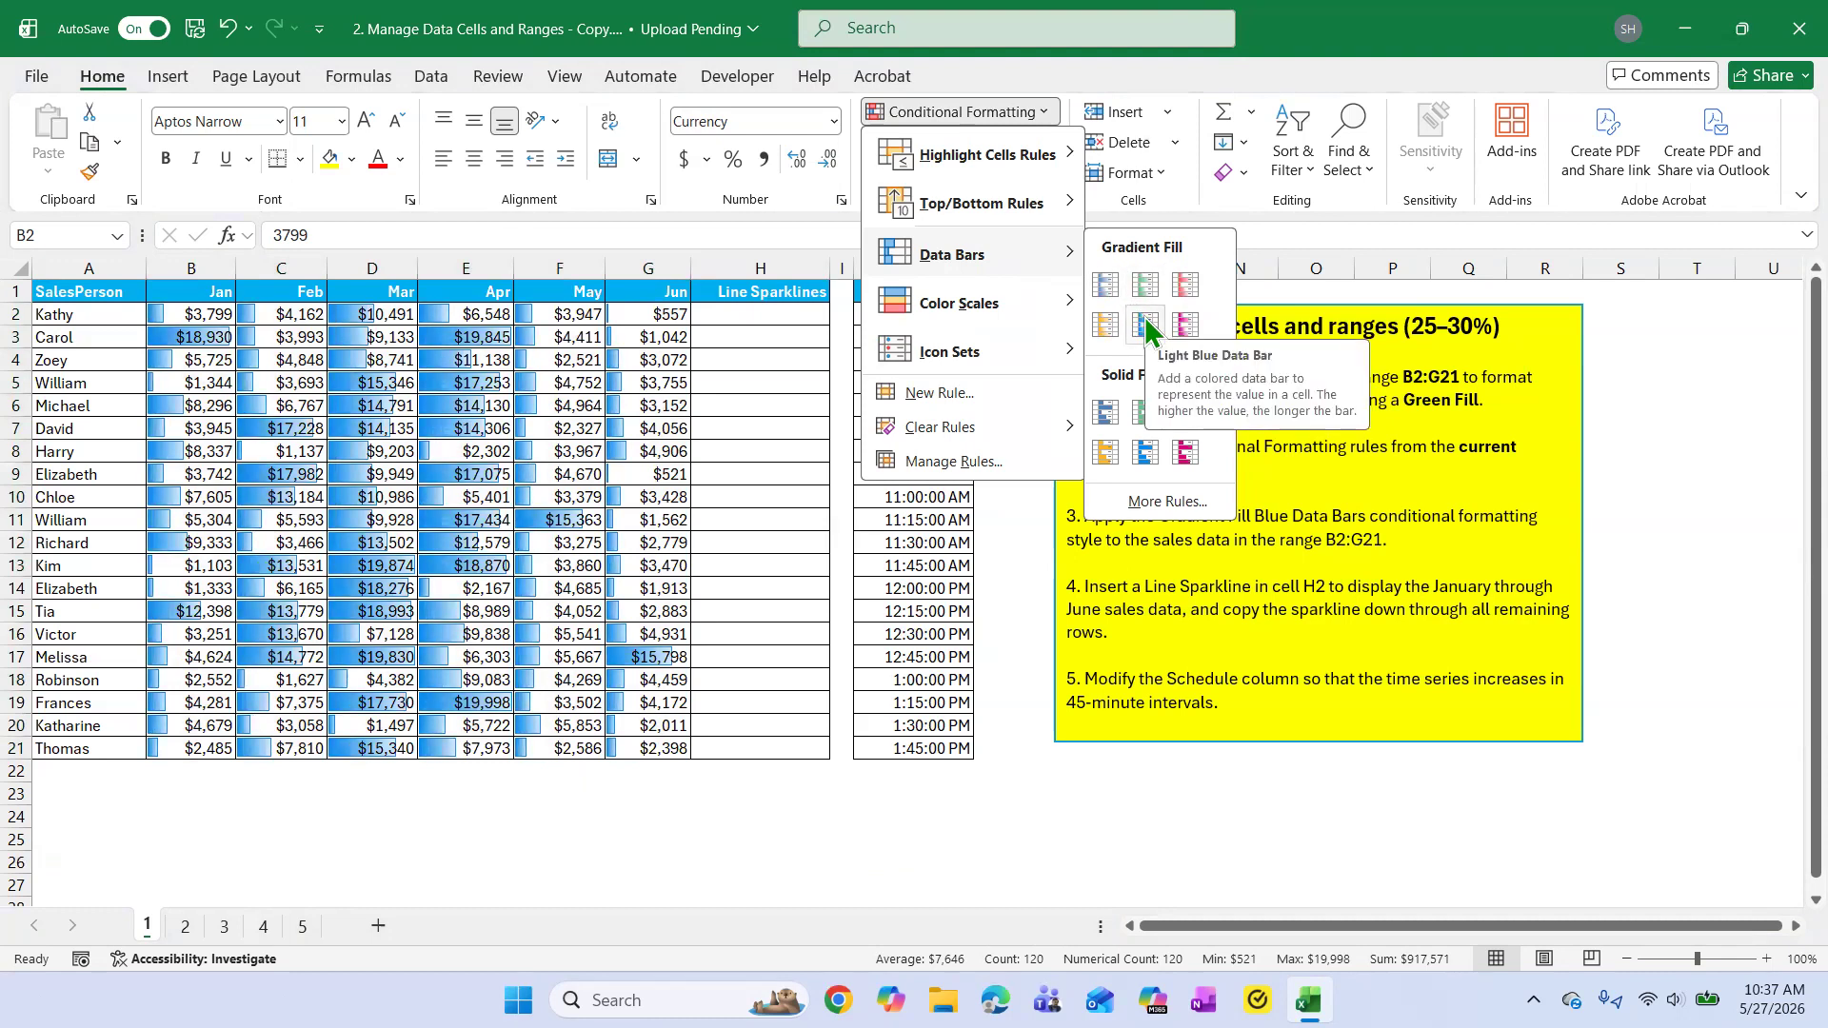
{"action": "left_click", "coordinate": [1105, 284]}
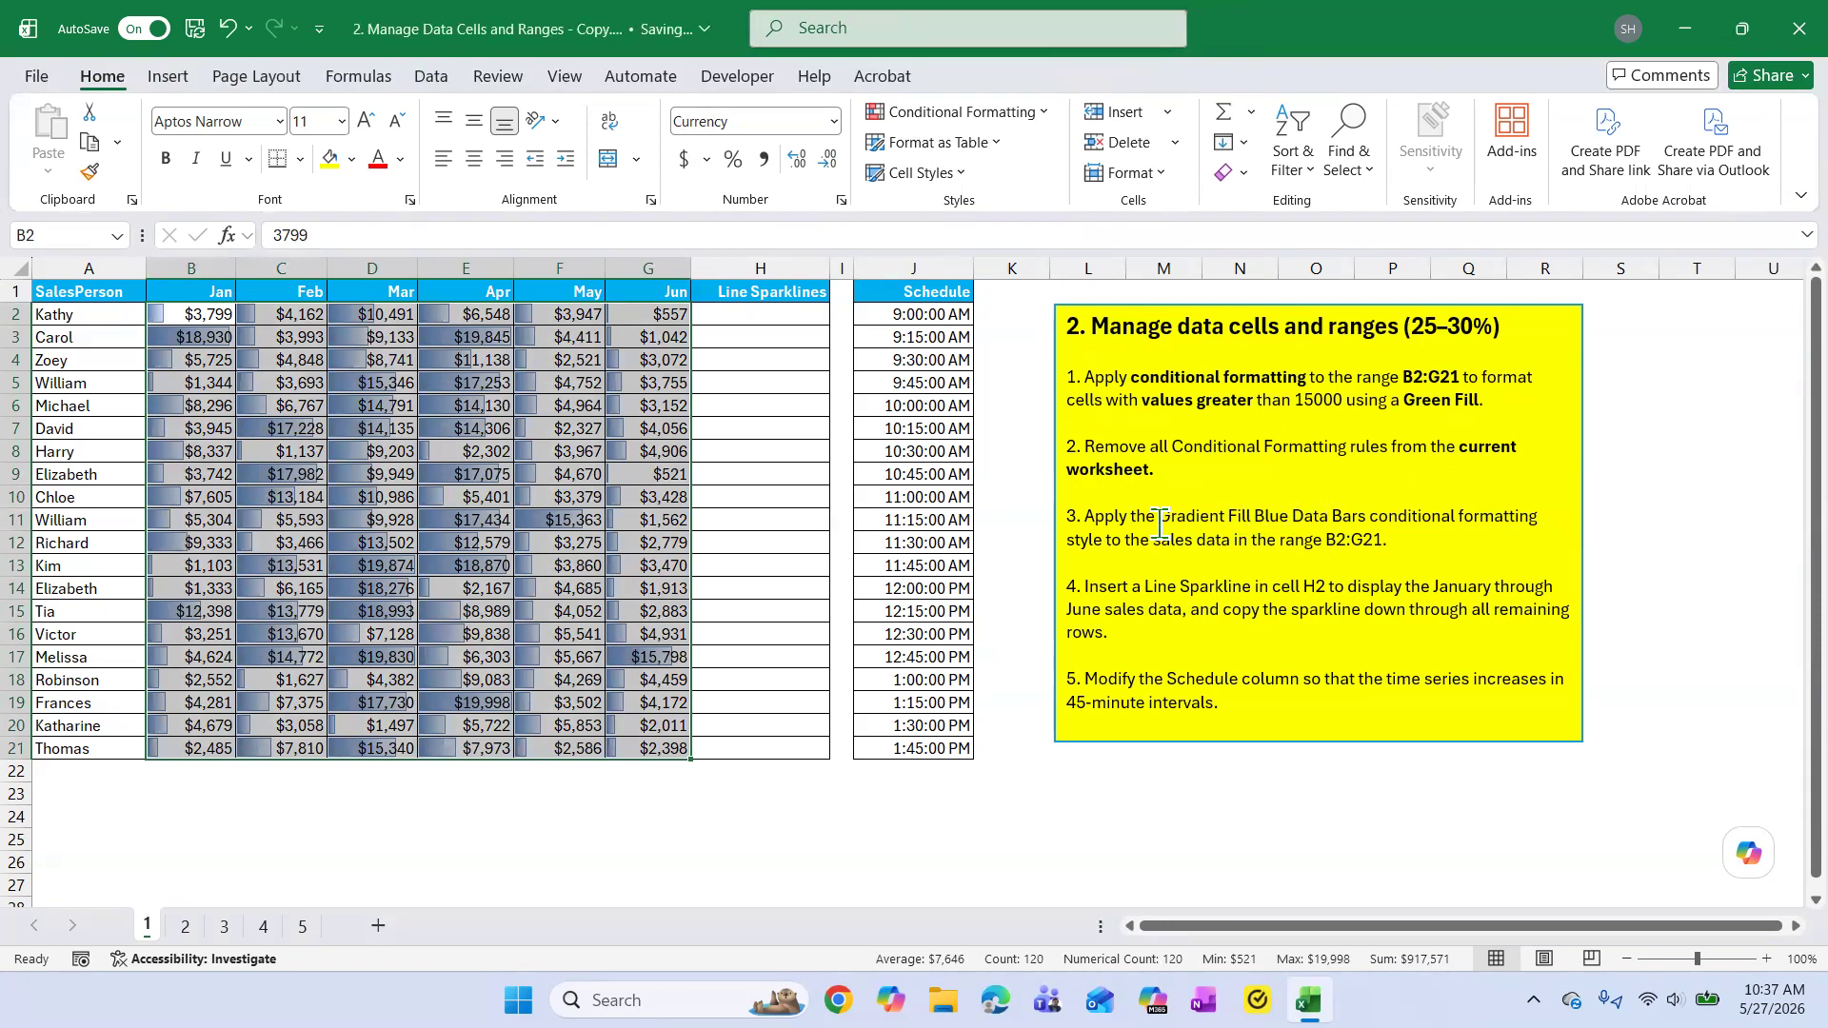
Bold the word "Gradient" in task 3 of the yellow instruction box.
{"action": "left_click_drag", "start_coordinate": [1160, 519], "coordinate": [1225, 519]}
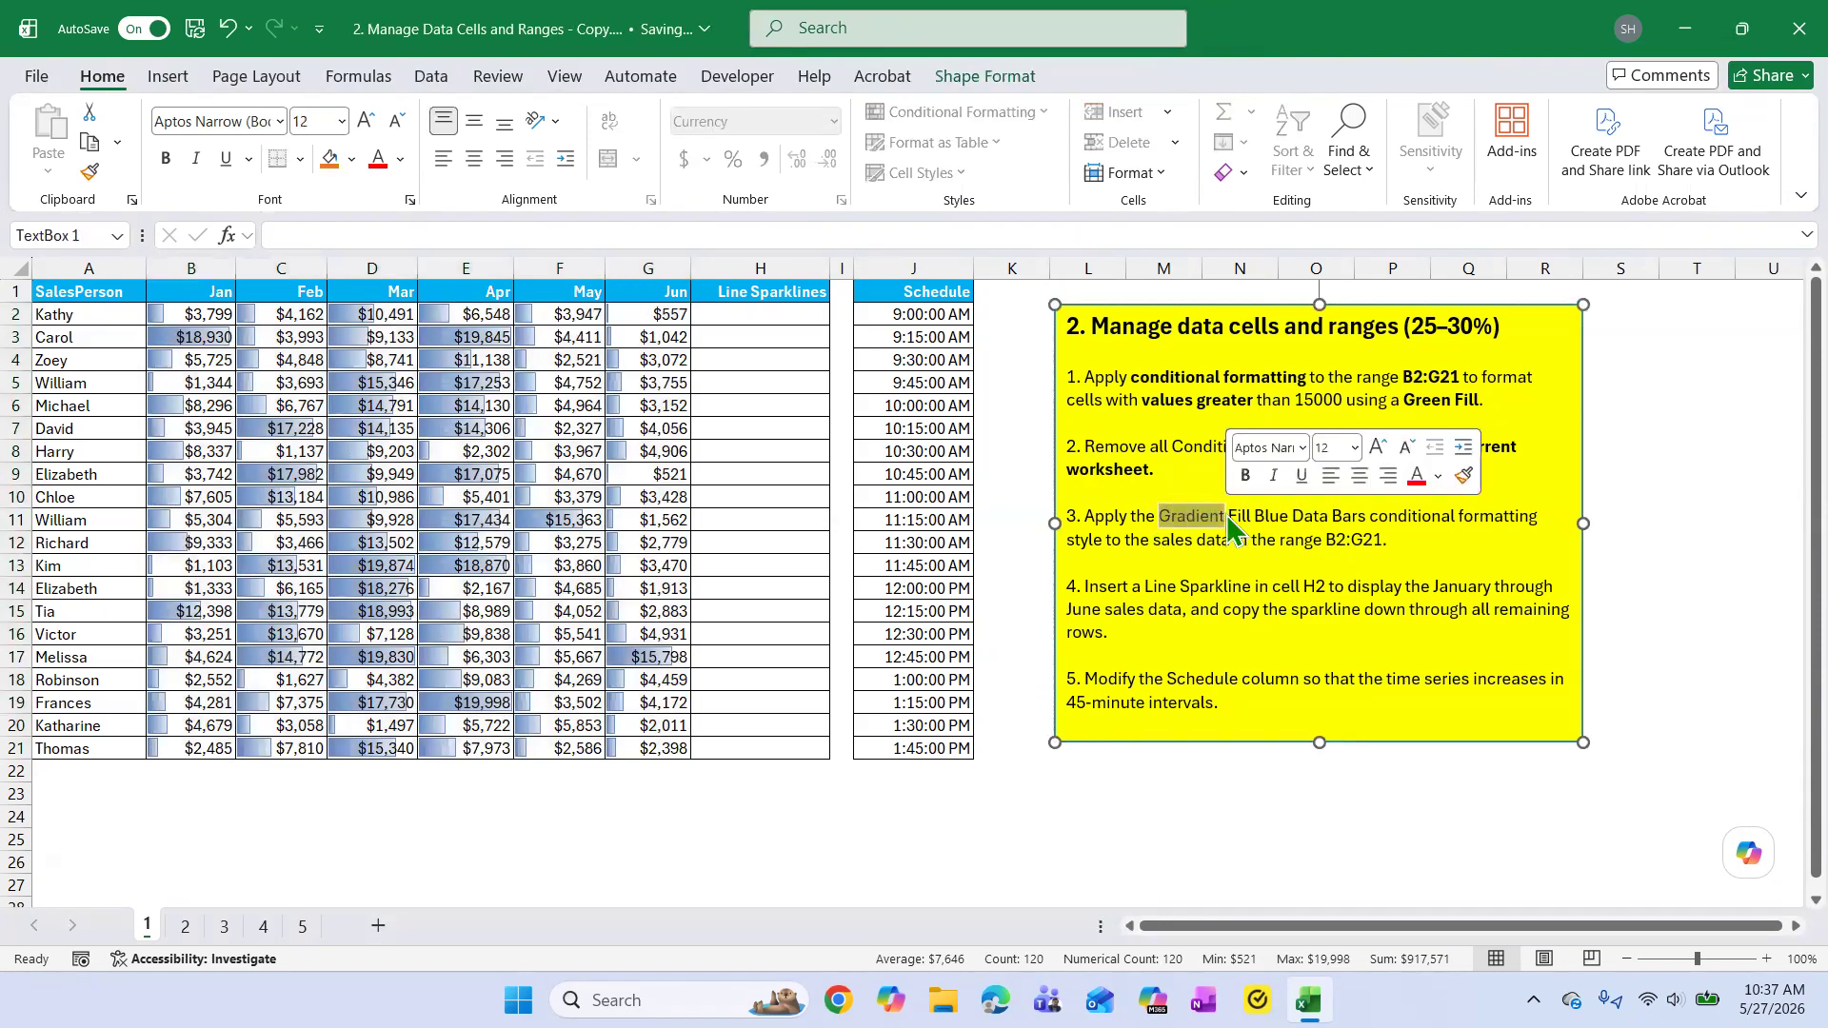
{"action": "left_click", "coordinate": [1245, 475]}
{"action": "left_click", "coordinate": [1225, 586]}
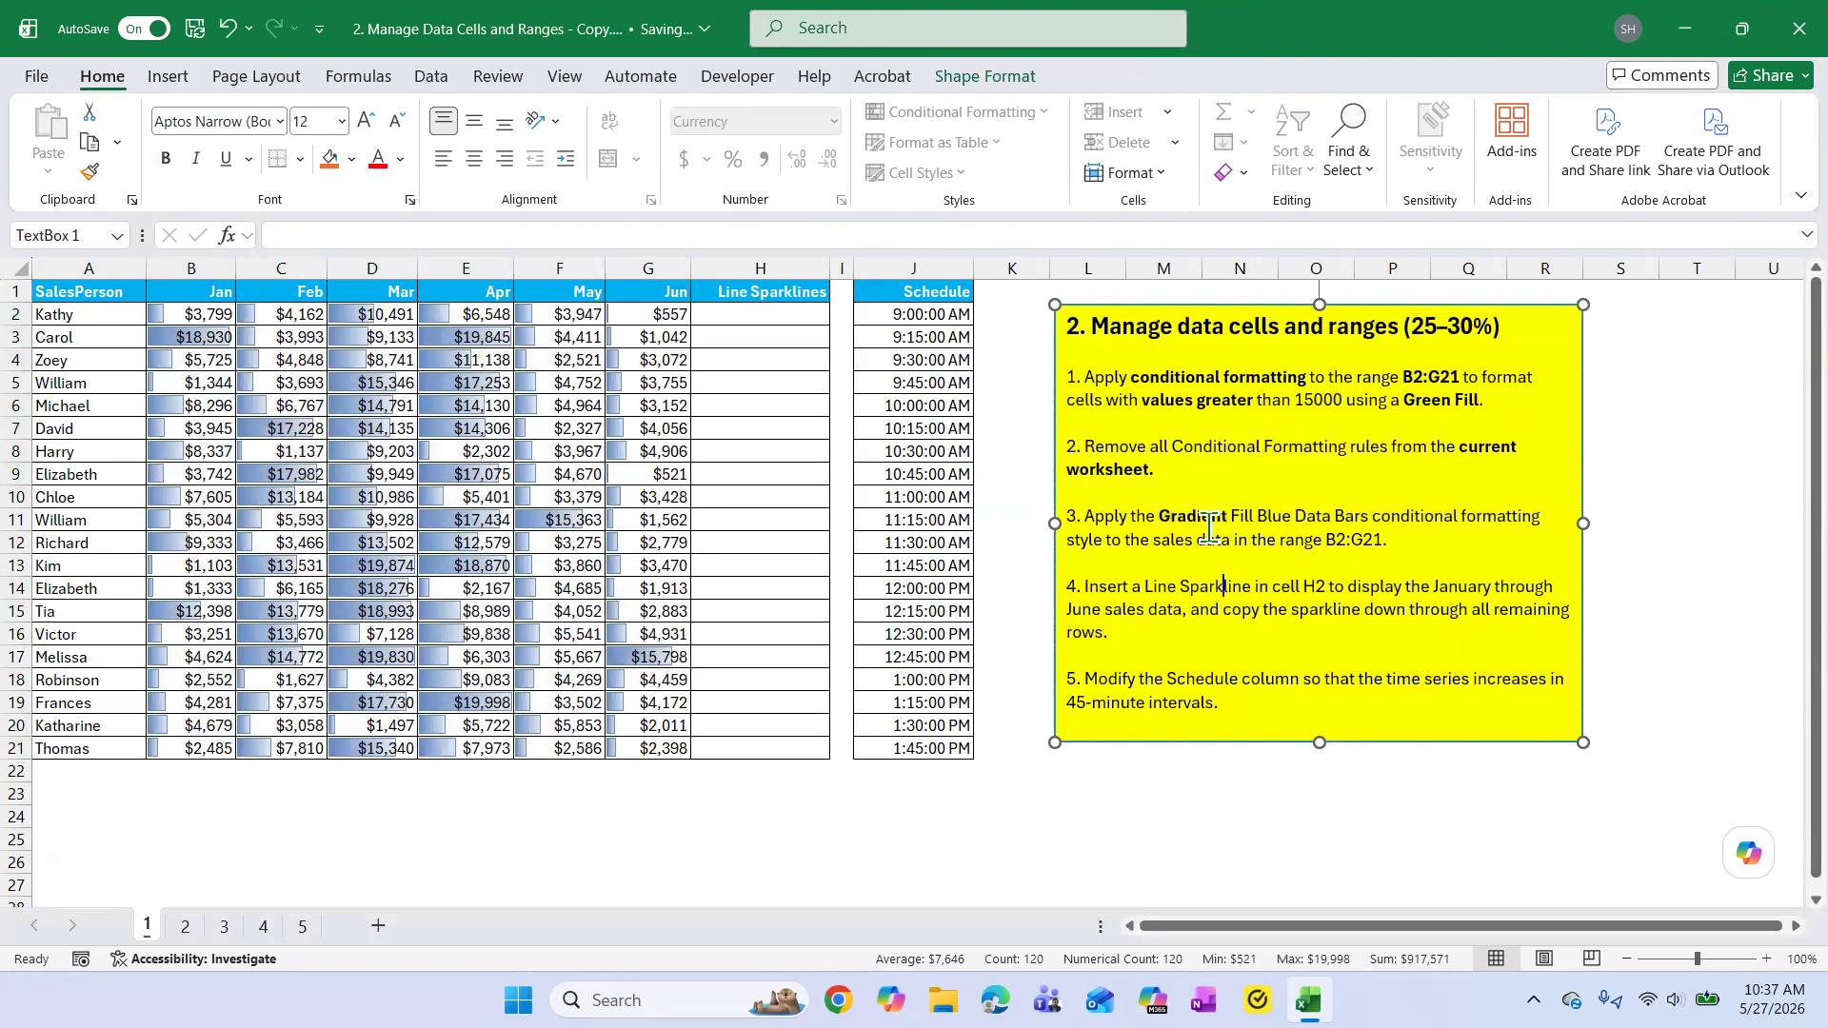
{"action": "left_click_drag", "start_coordinate": [229, 316], "coordinate": [657, 748]}
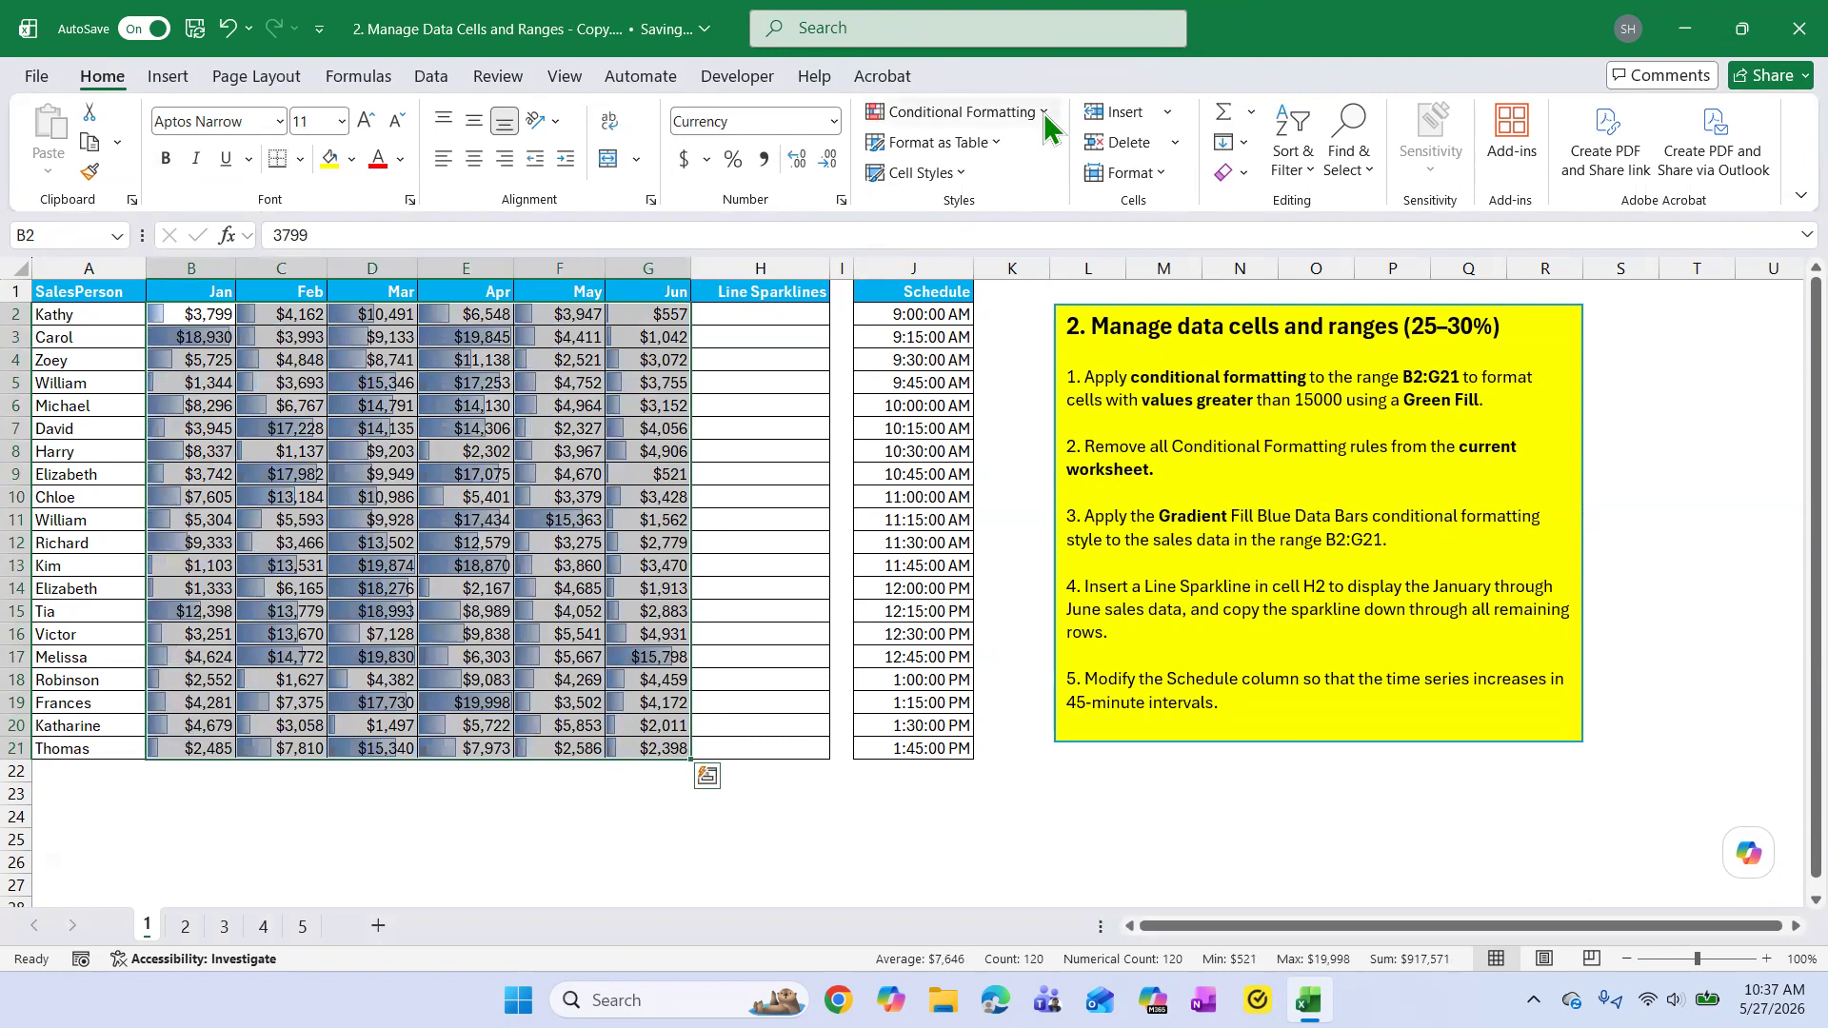
{"action": "left_click", "coordinate": [1043, 112]}
{"action": "mouse_move", "coordinate": [1068, 254]}
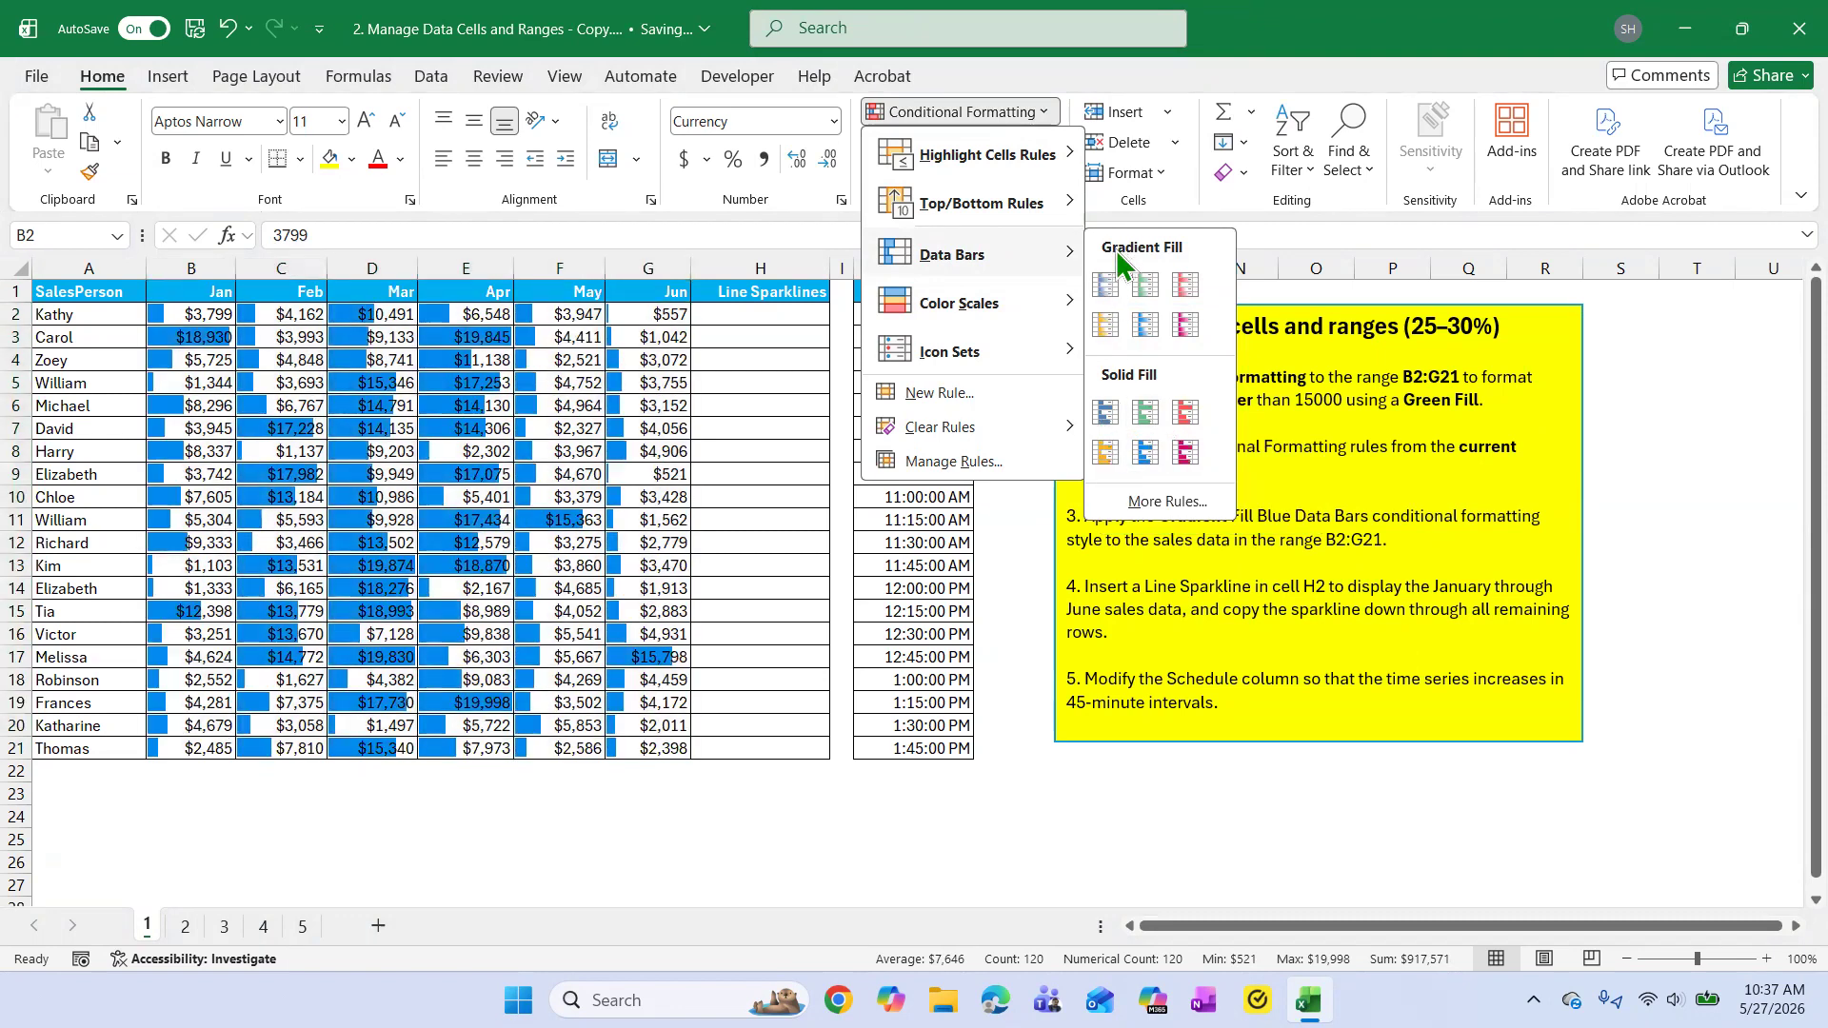
{"action": "left_click", "coordinate": [1735, 461]}
{"action": "left_click", "coordinate": [1390, 540]}
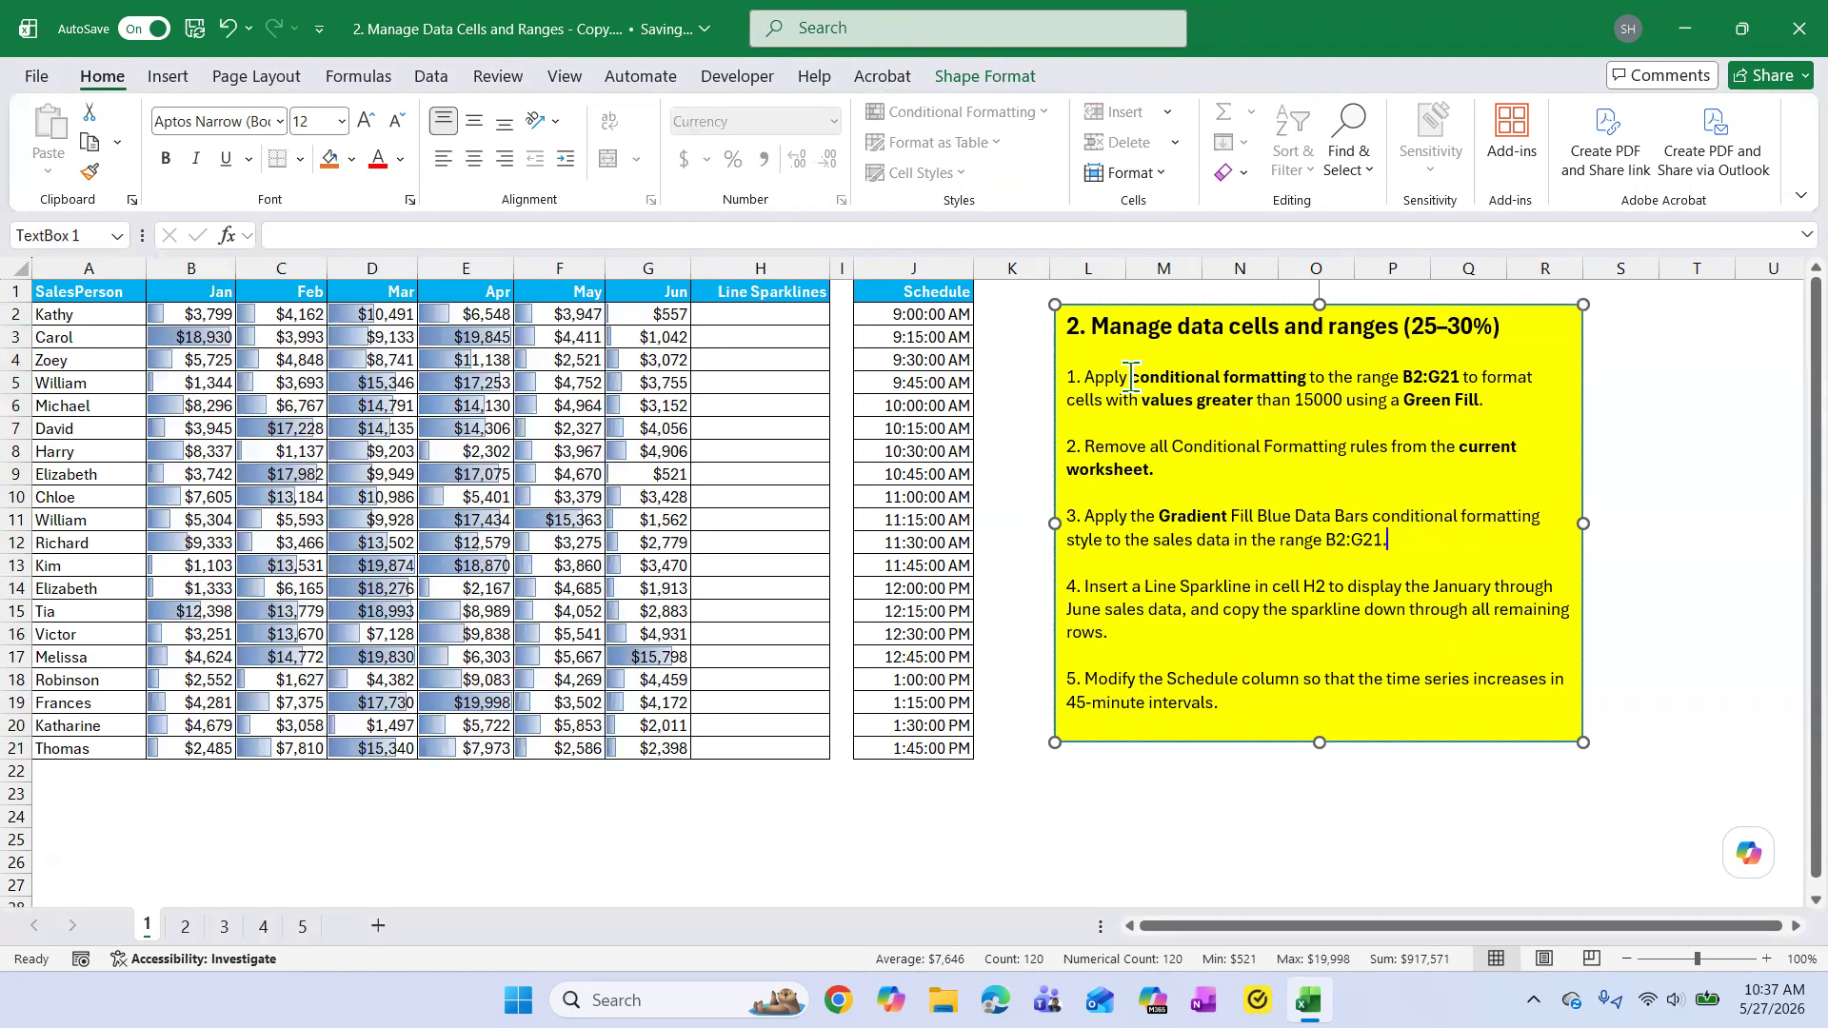
{"action": "left_click", "coordinate": [1015, 502]}
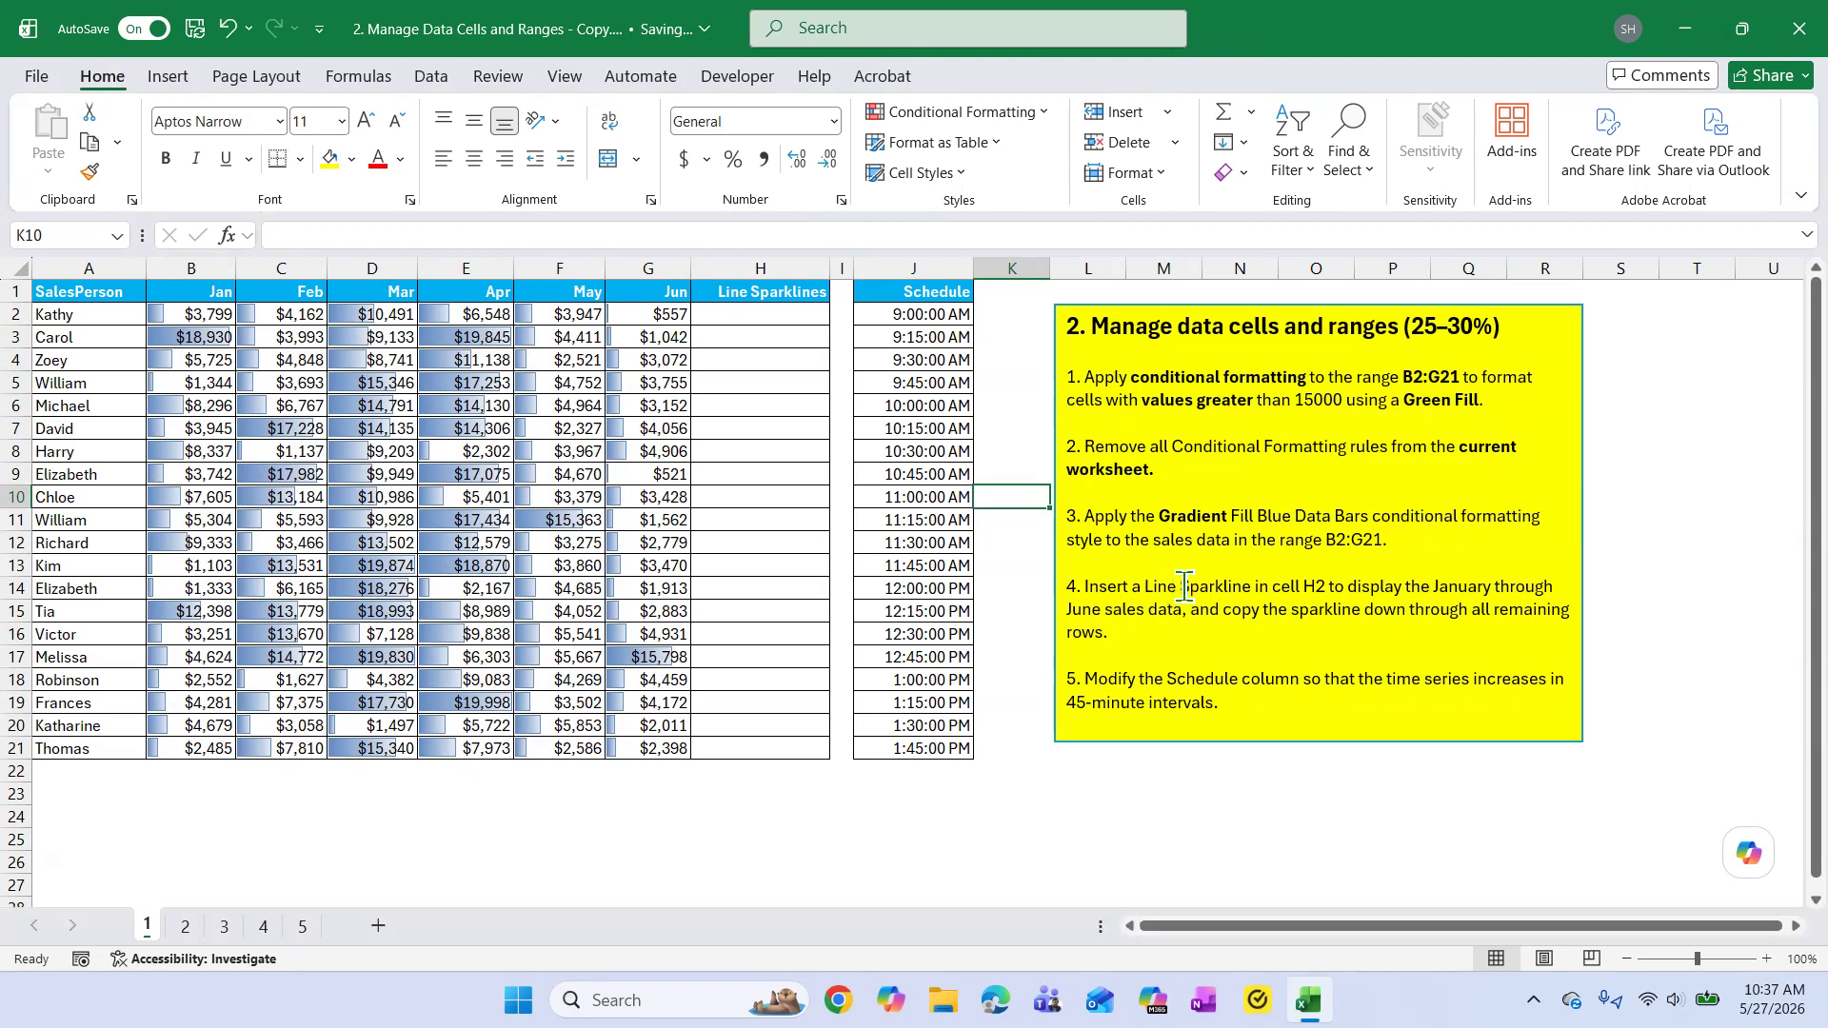
Bold the word "Sparkline" in task 4 of the yellow instruction box.
{"action": "left_click_drag", "start_coordinate": [1180, 587], "coordinate": [1258, 588]}
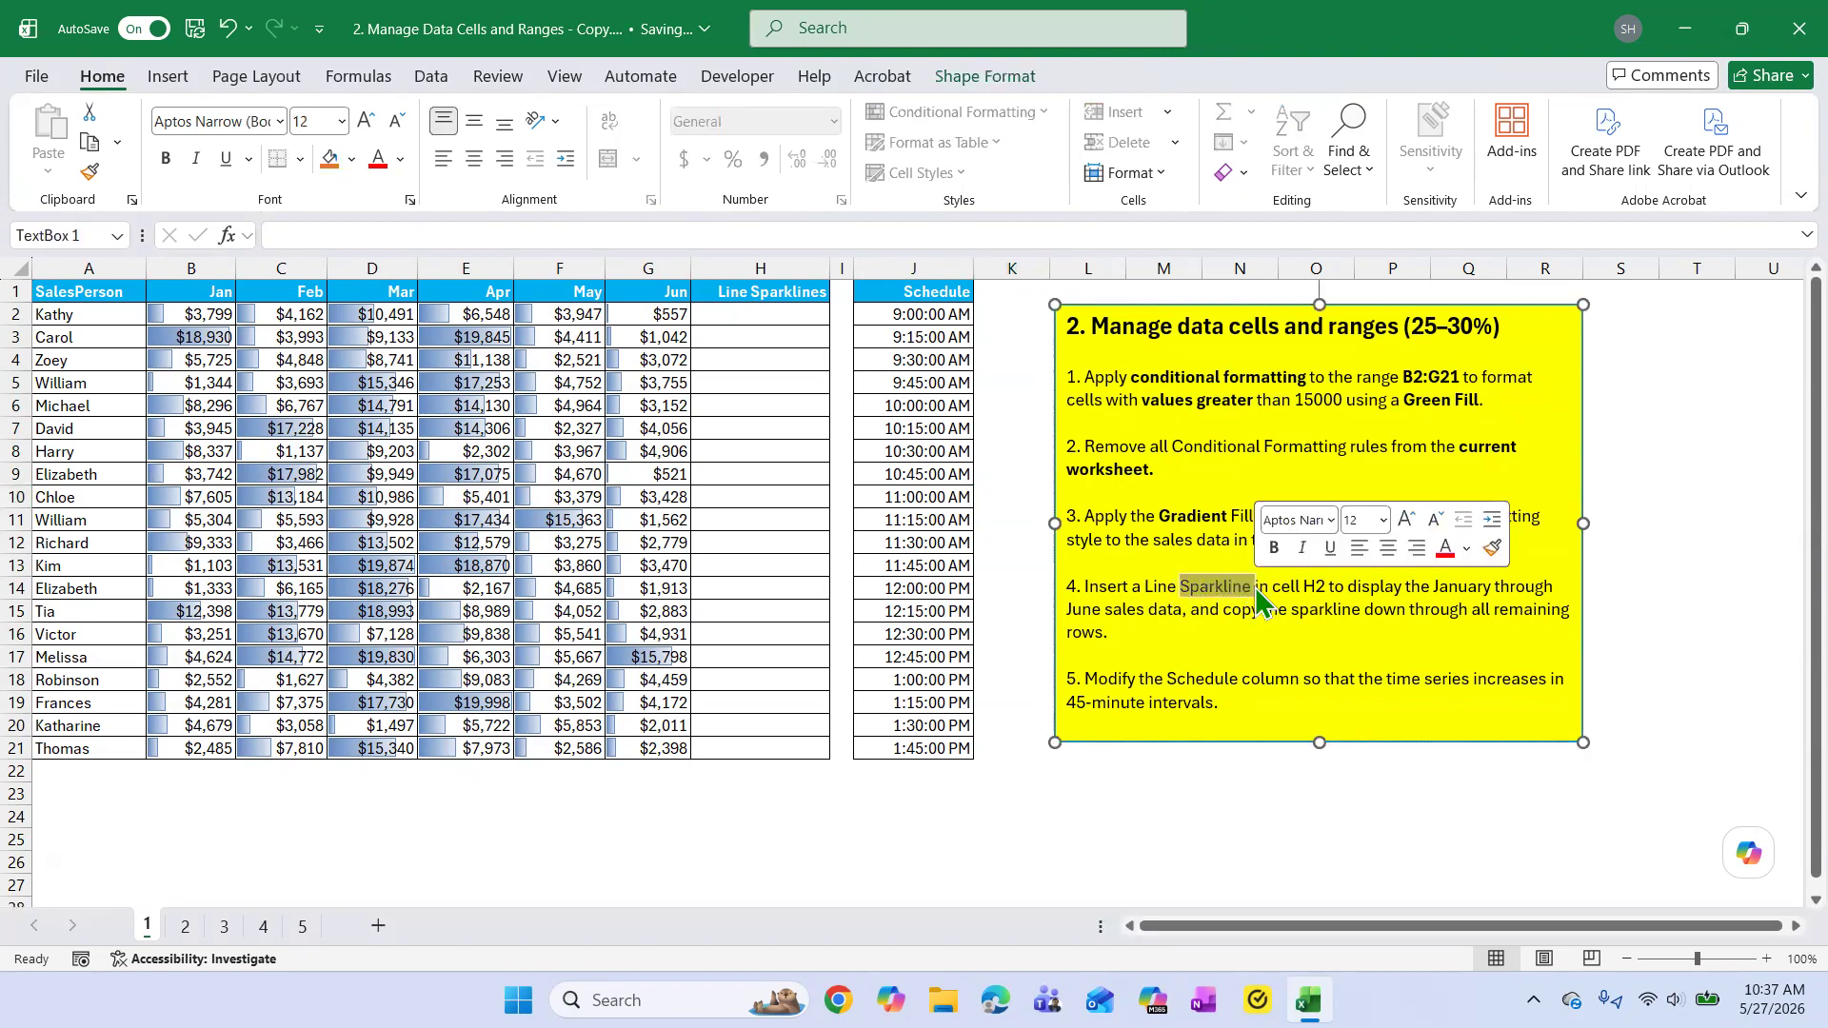
{"action": "left_click", "coordinate": [1274, 550]}
{"action": "left_click", "coordinate": [1283, 635]}
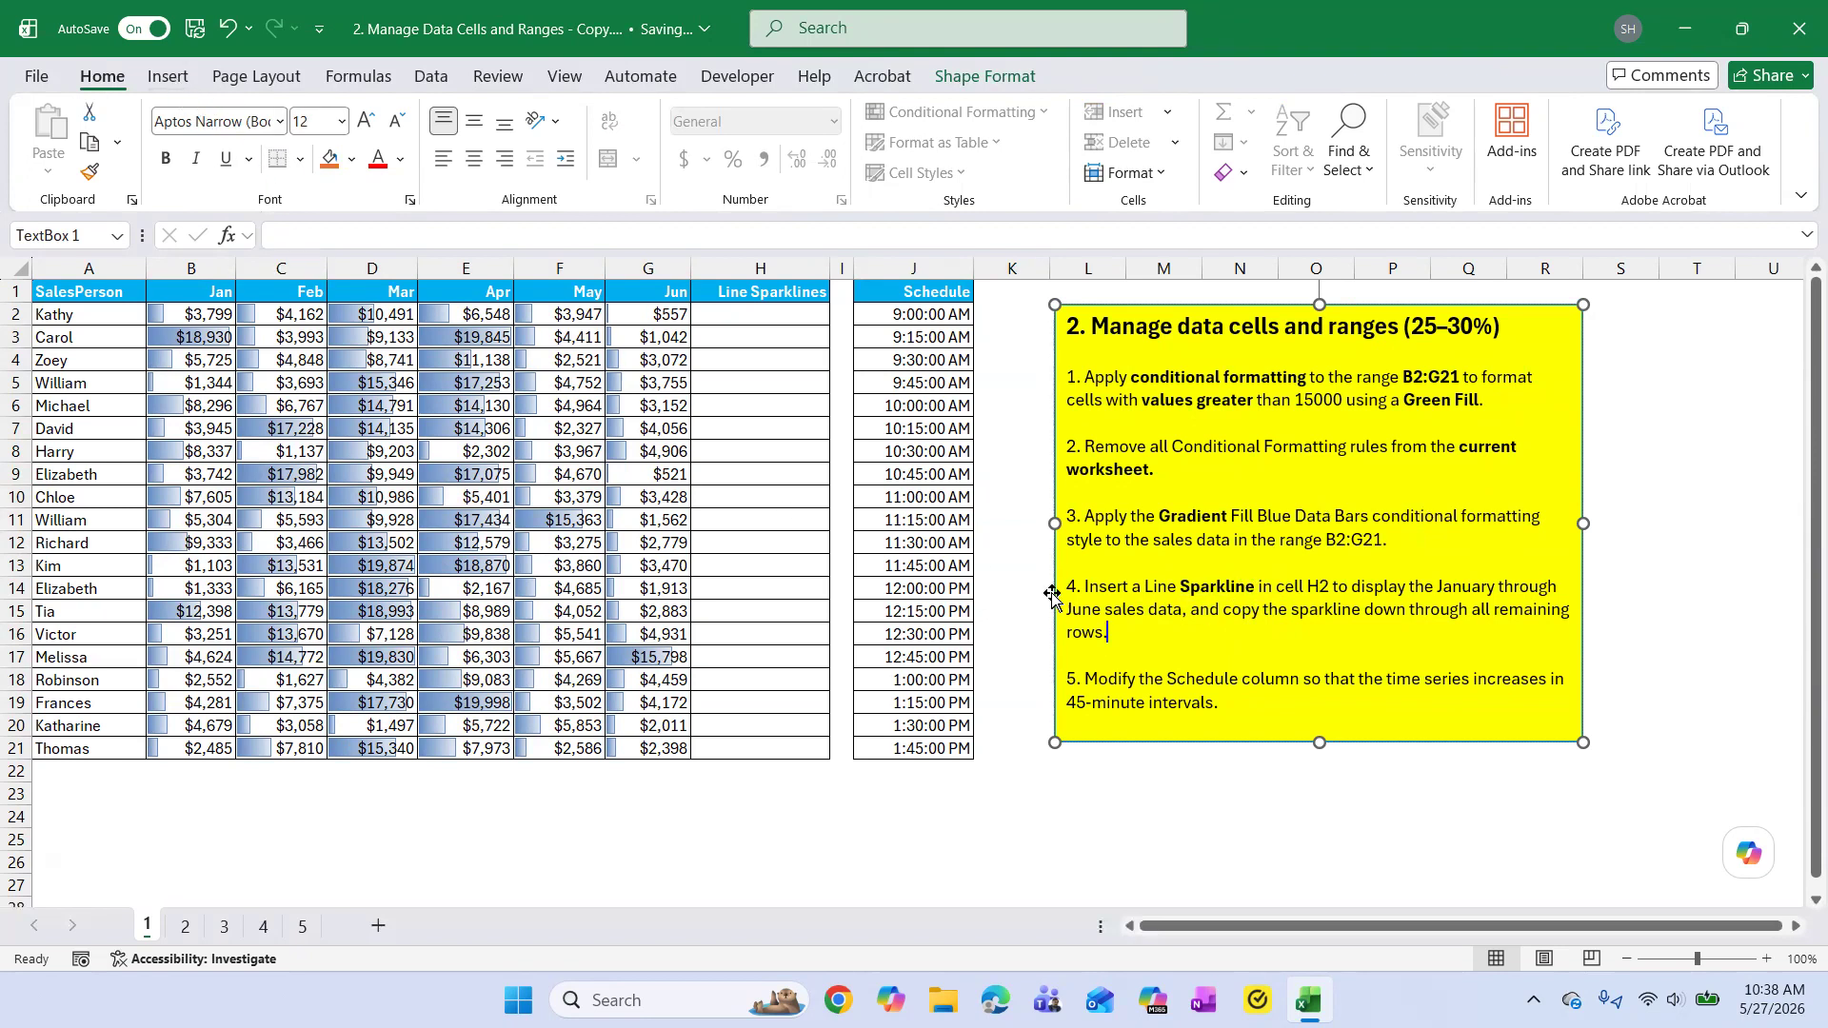
Insert a Line sparkline in H2 that uses the January through June sales data range B2:G2.
{"action": "left_click", "coordinate": [157, 78]}
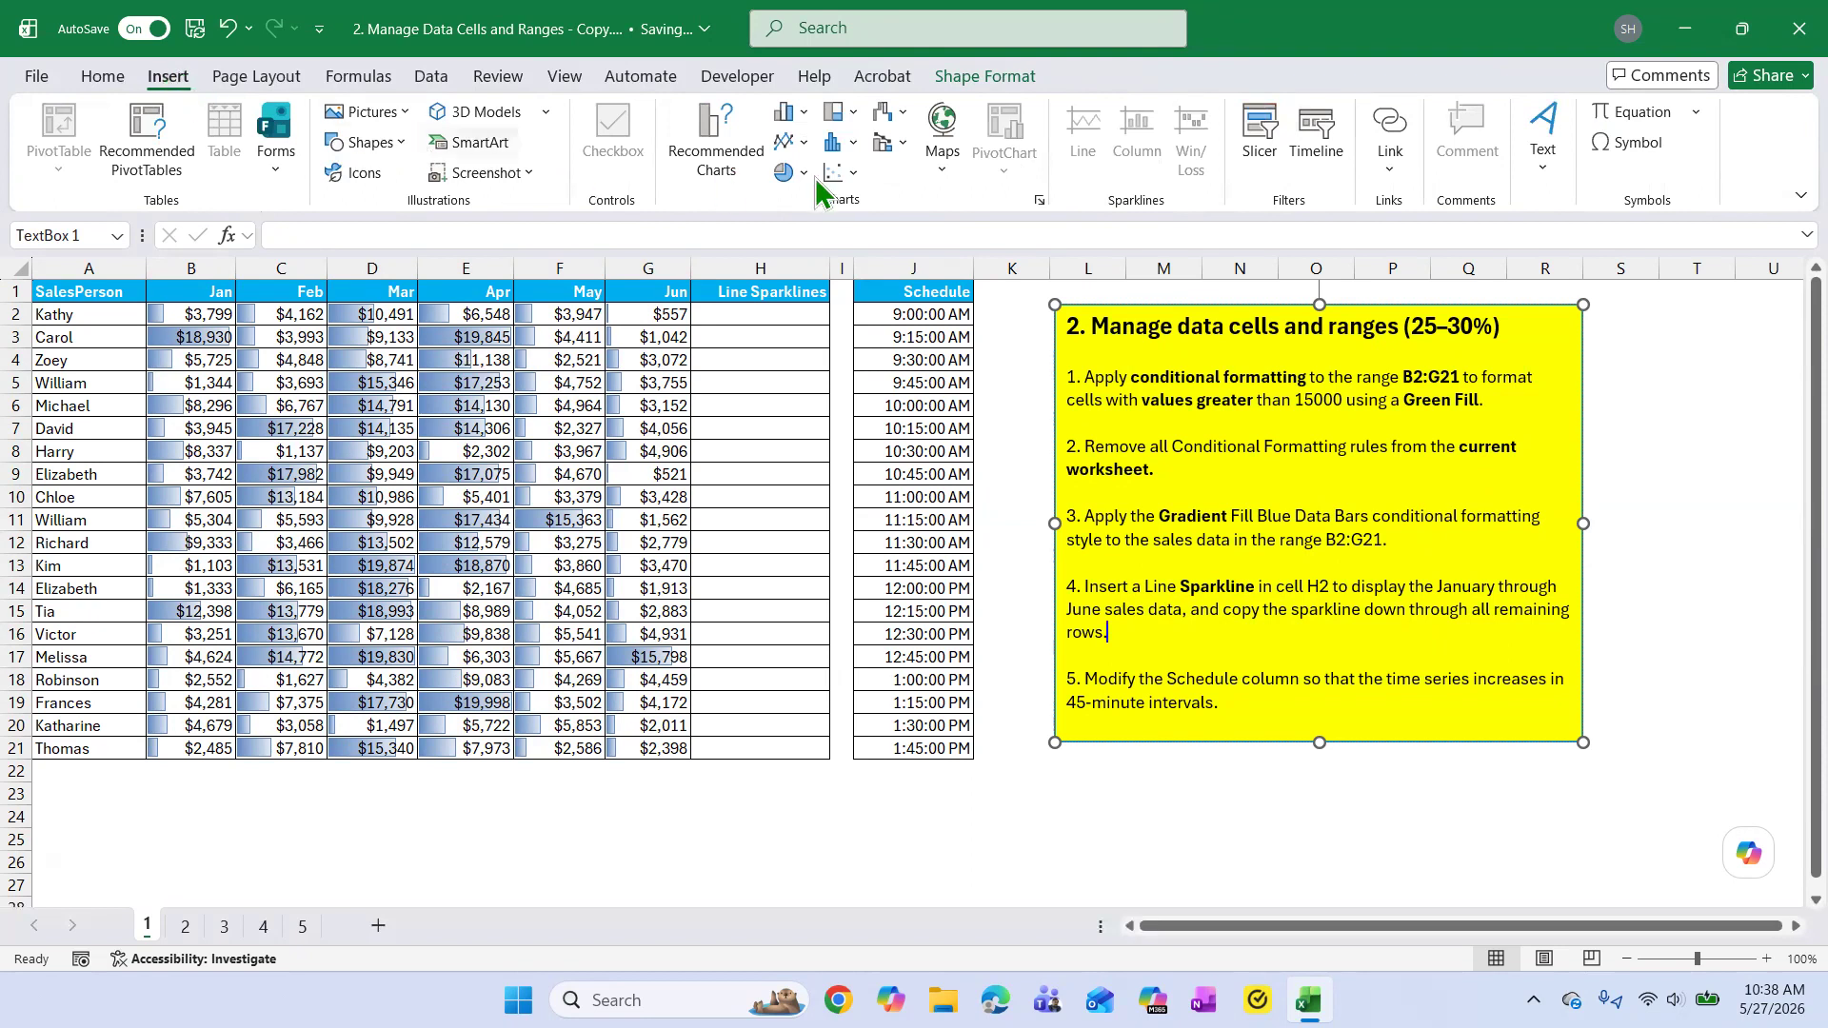
{"action": "left_click", "coordinate": [769, 383]}
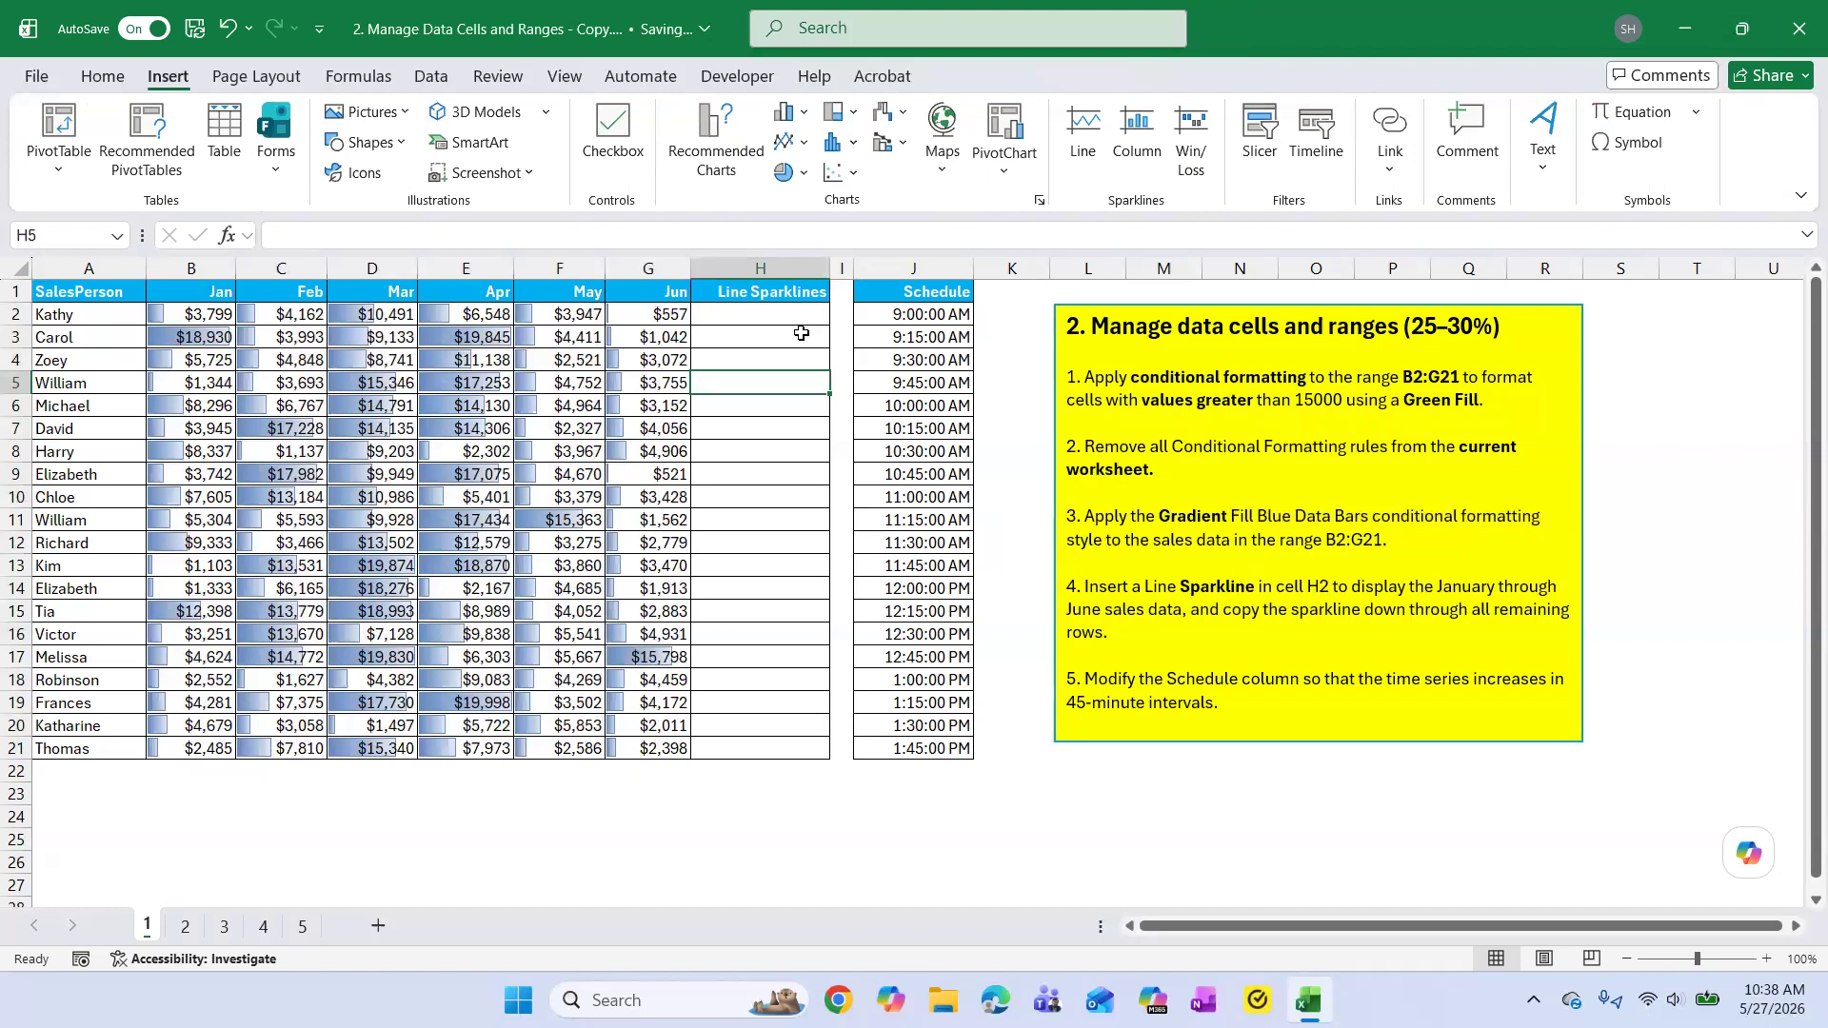
{"action": "left_click", "coordinate": [755, 314]}
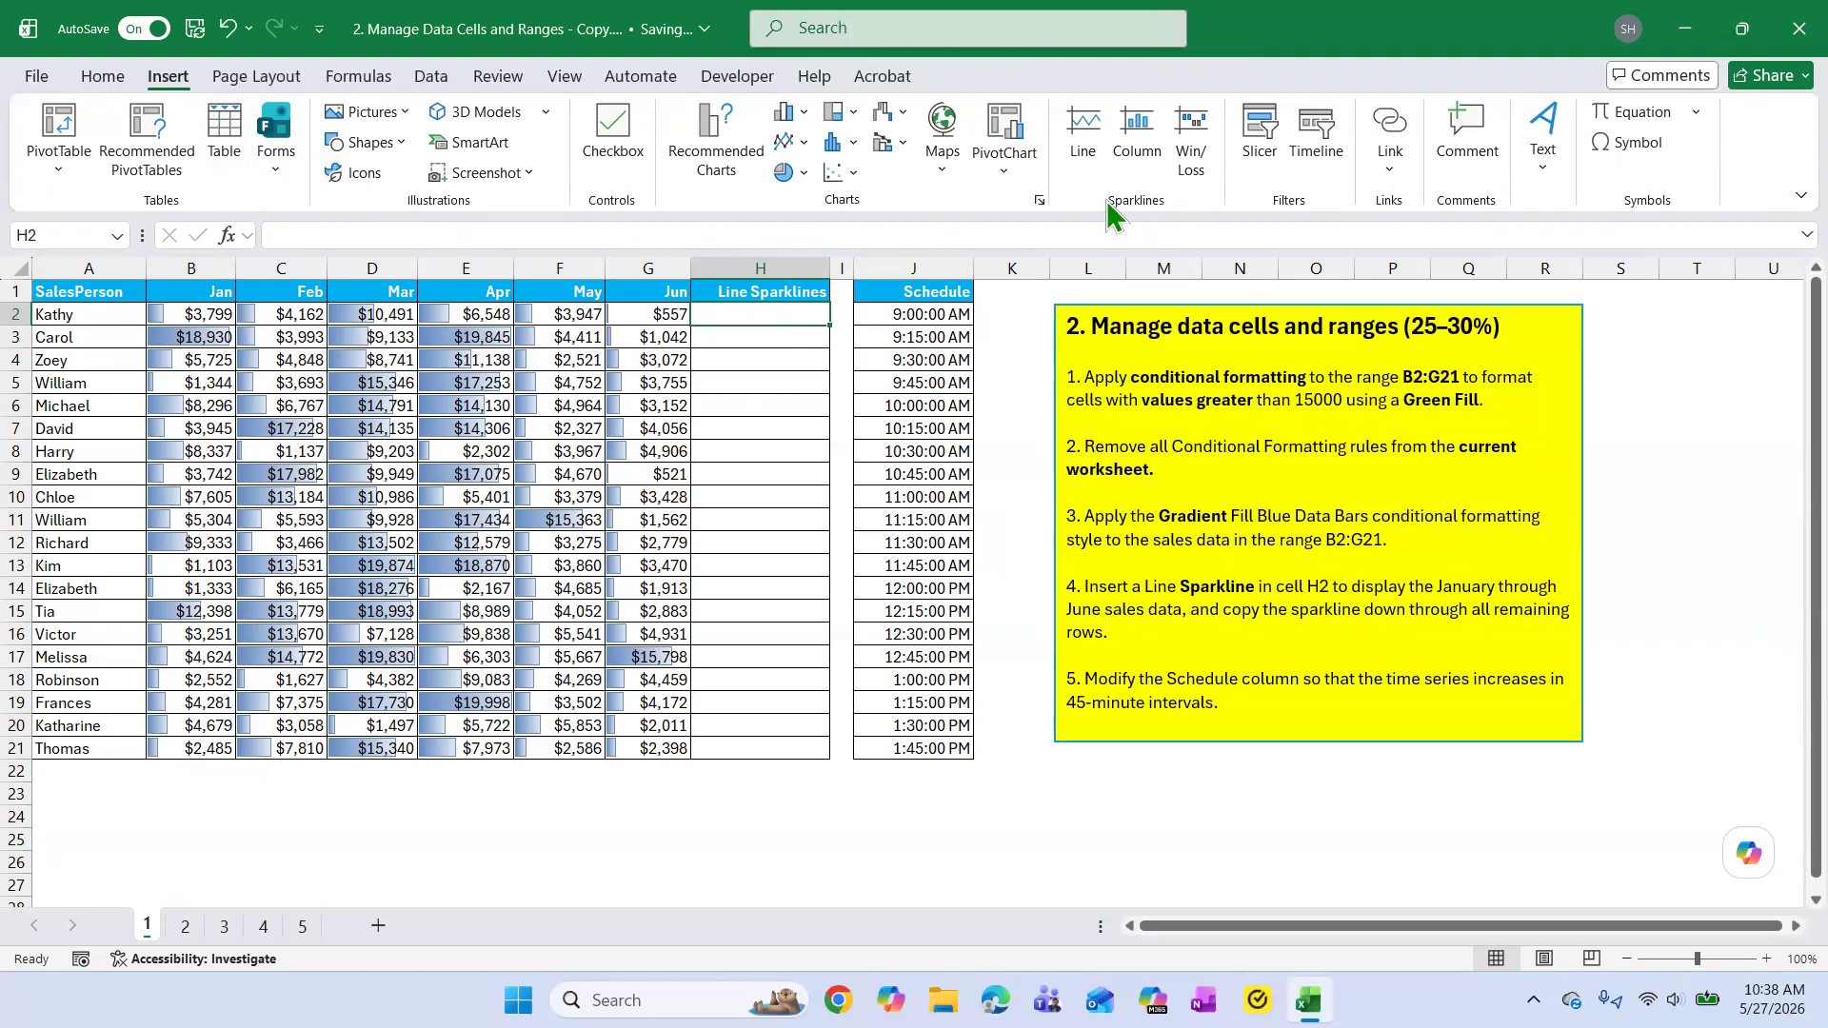
{"action": "left_click", "coordinate": [1085, 131]}
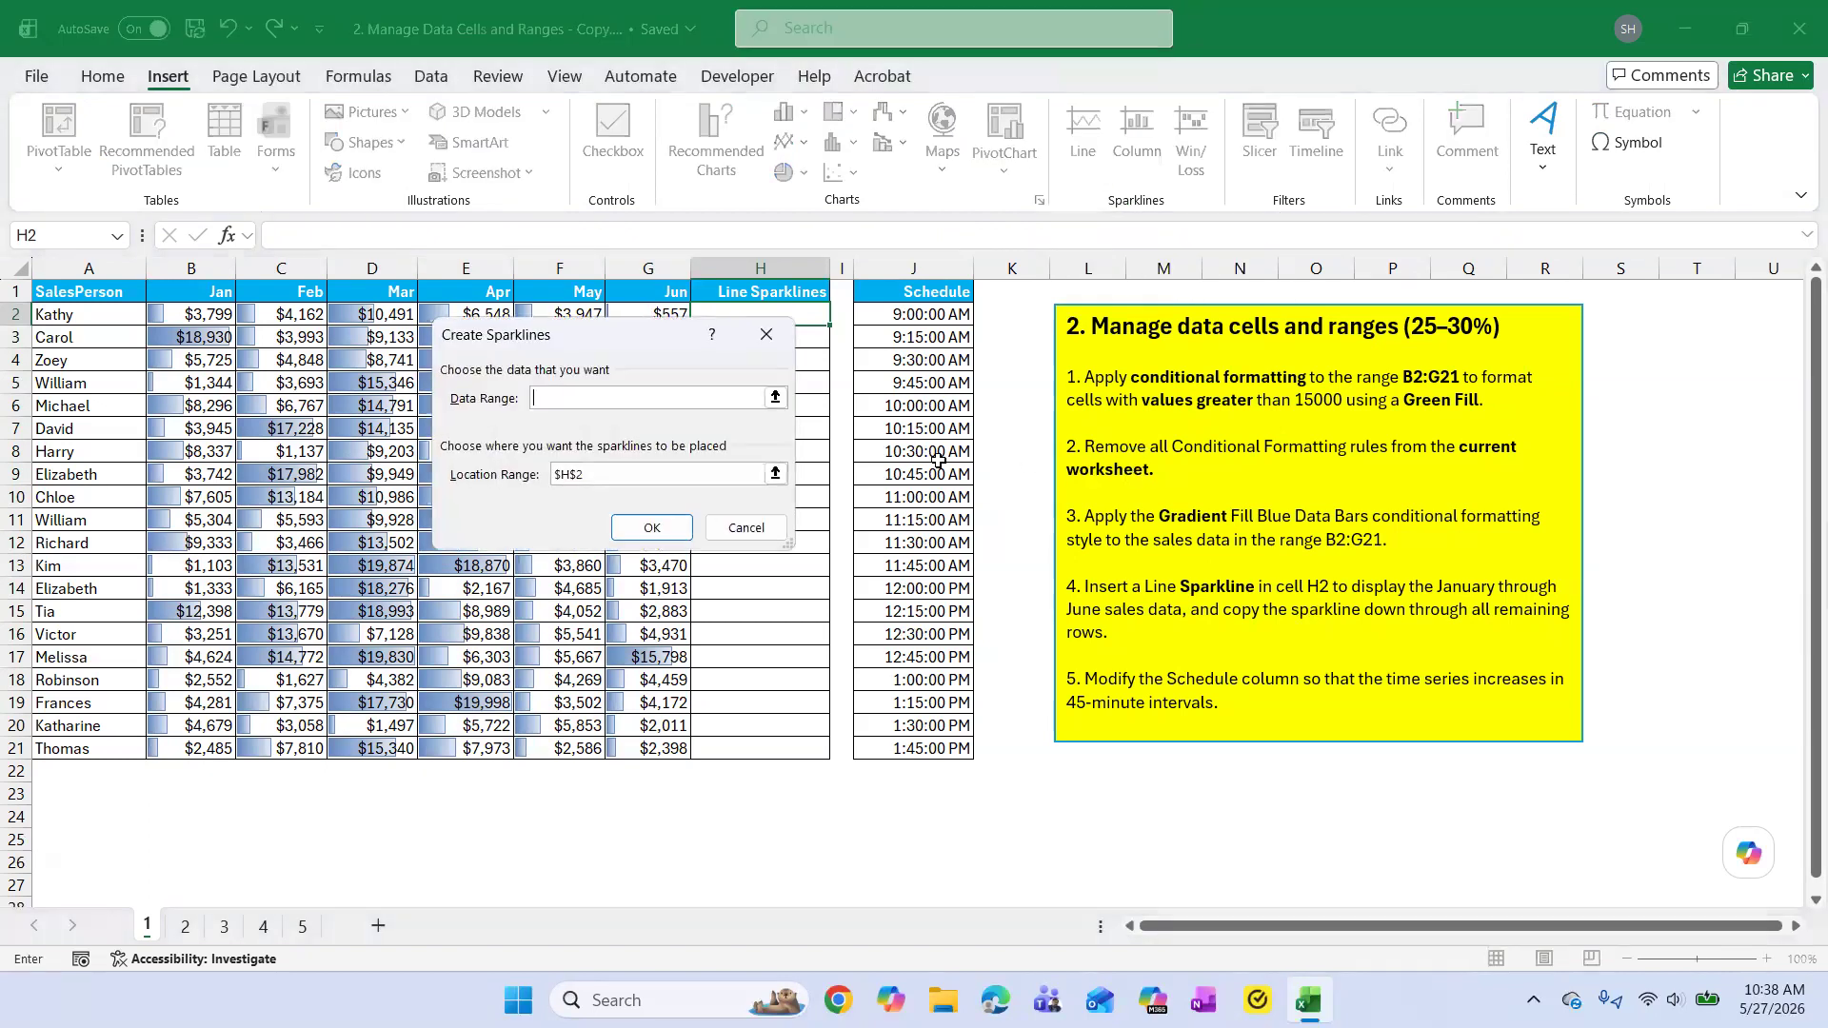
{"action": "left_click_drag", "start_coordinate": [638, 349], "coordinate": [886, 559]}
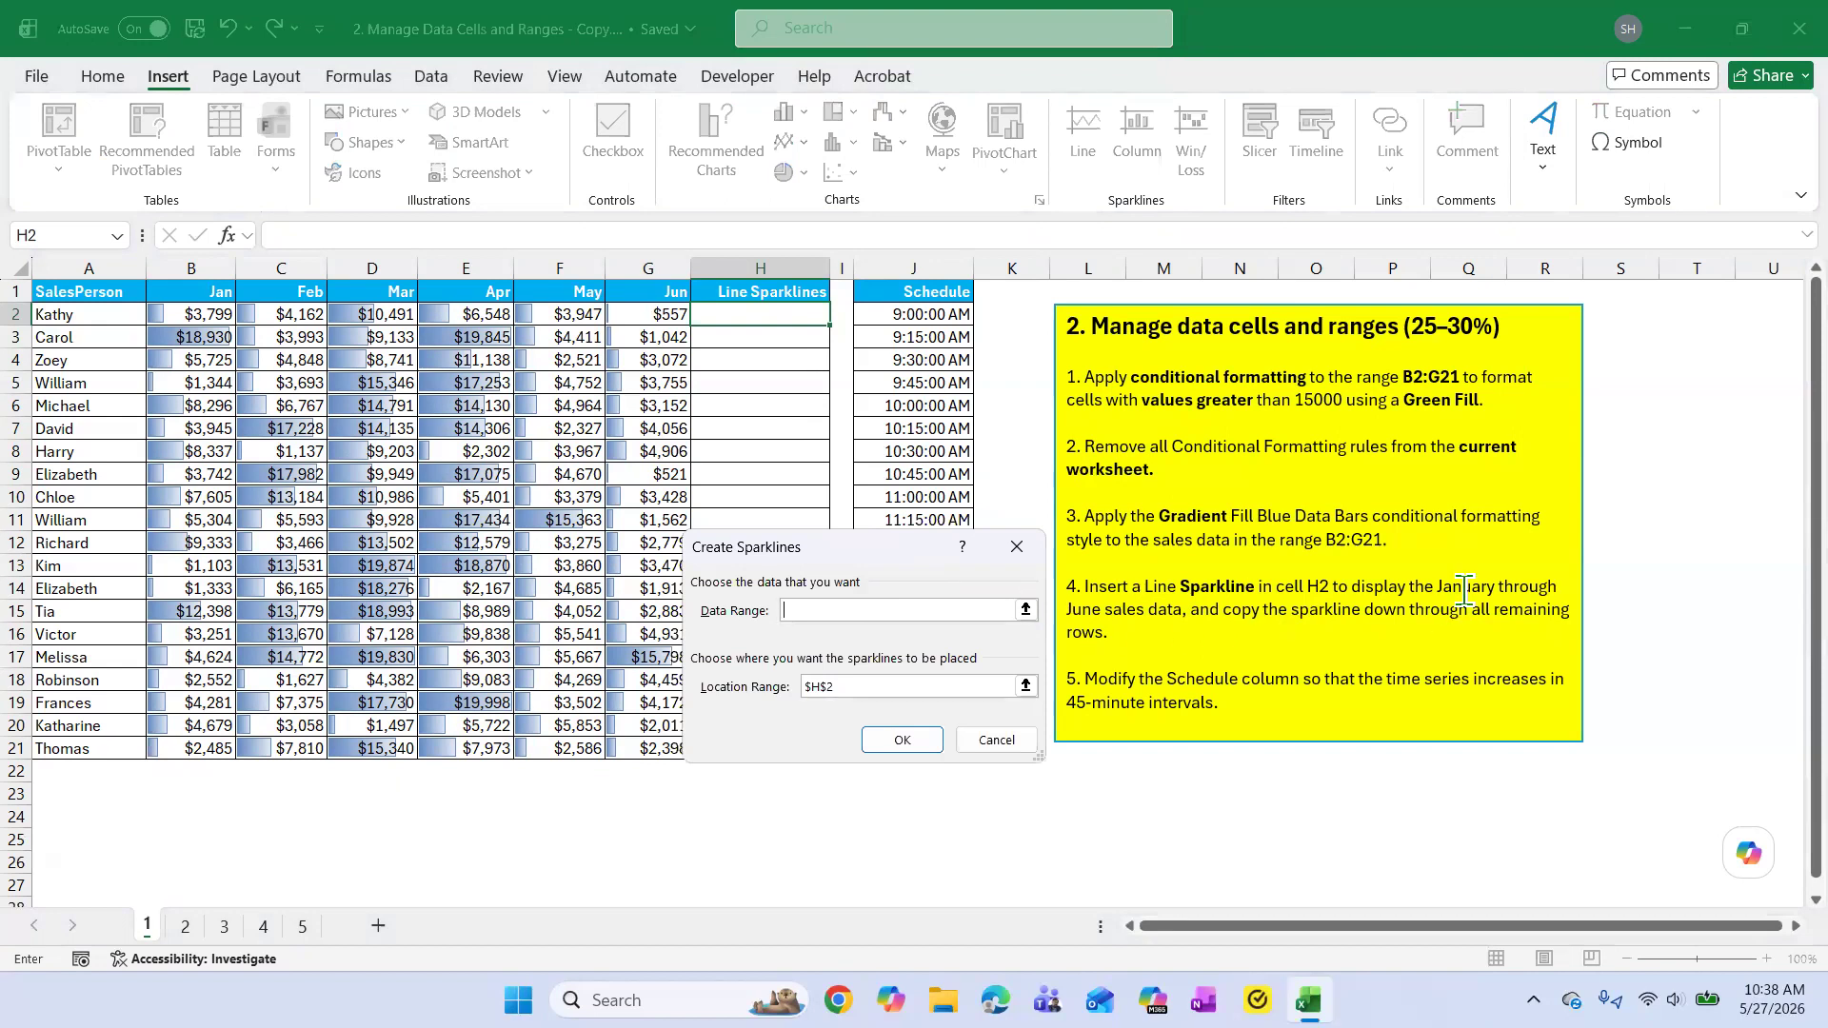
{"action": "left_click", "coordinate": [798, 611]}
{"action": "left_click", "coordinate": [191, 315]}
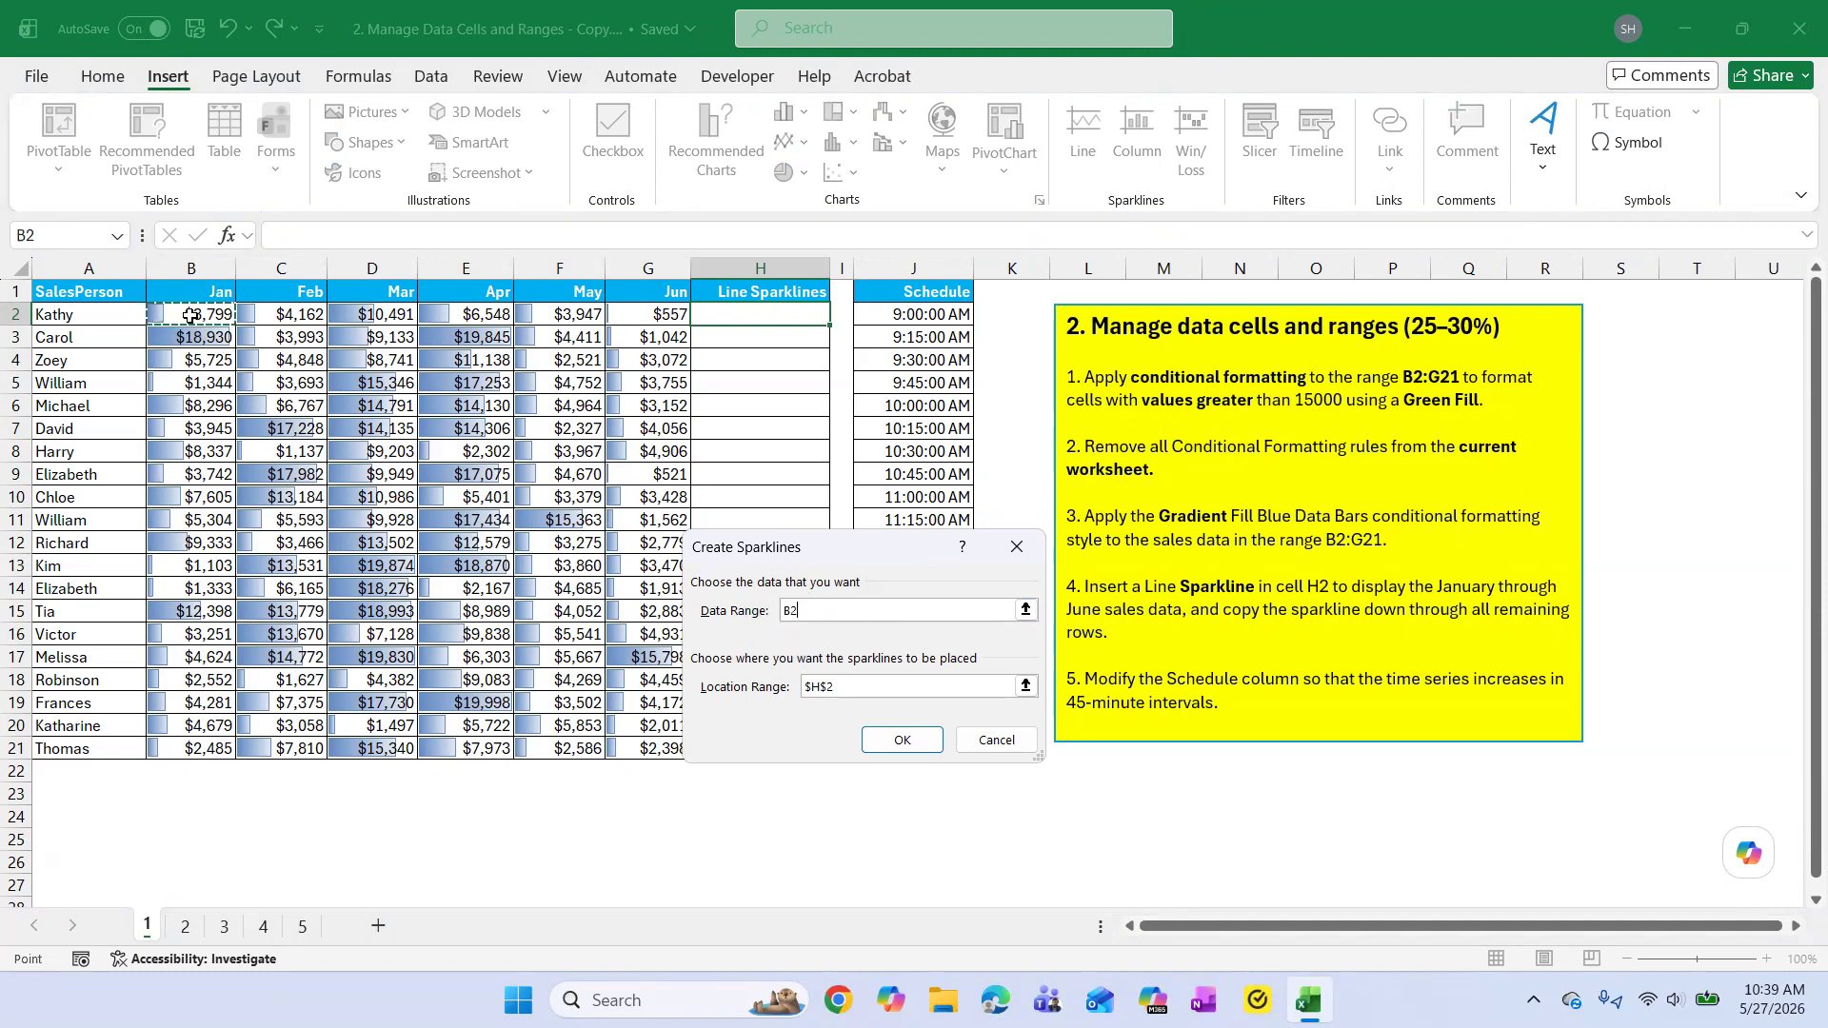
{"action": "left_click_drag", "start_coordinate": [190, 316], "coordinate": [647, 314]}
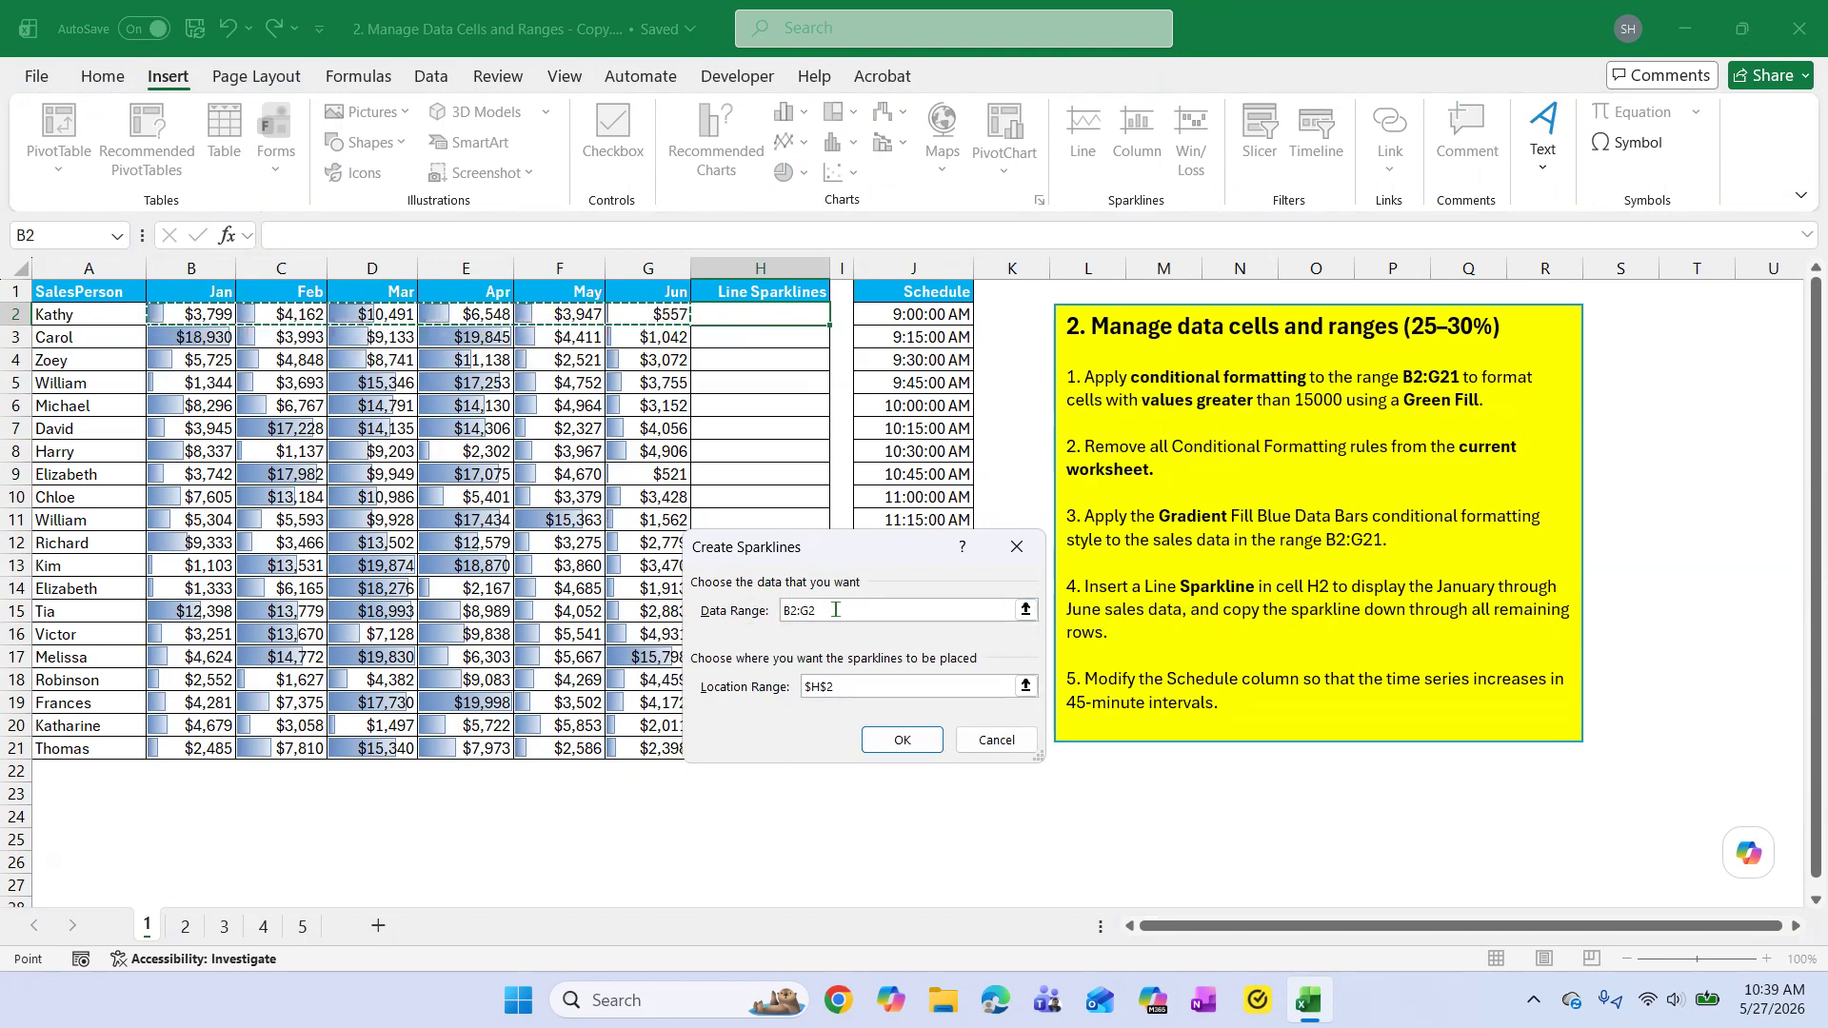
{"action": "left_click", "coordinate": [895, 739]}
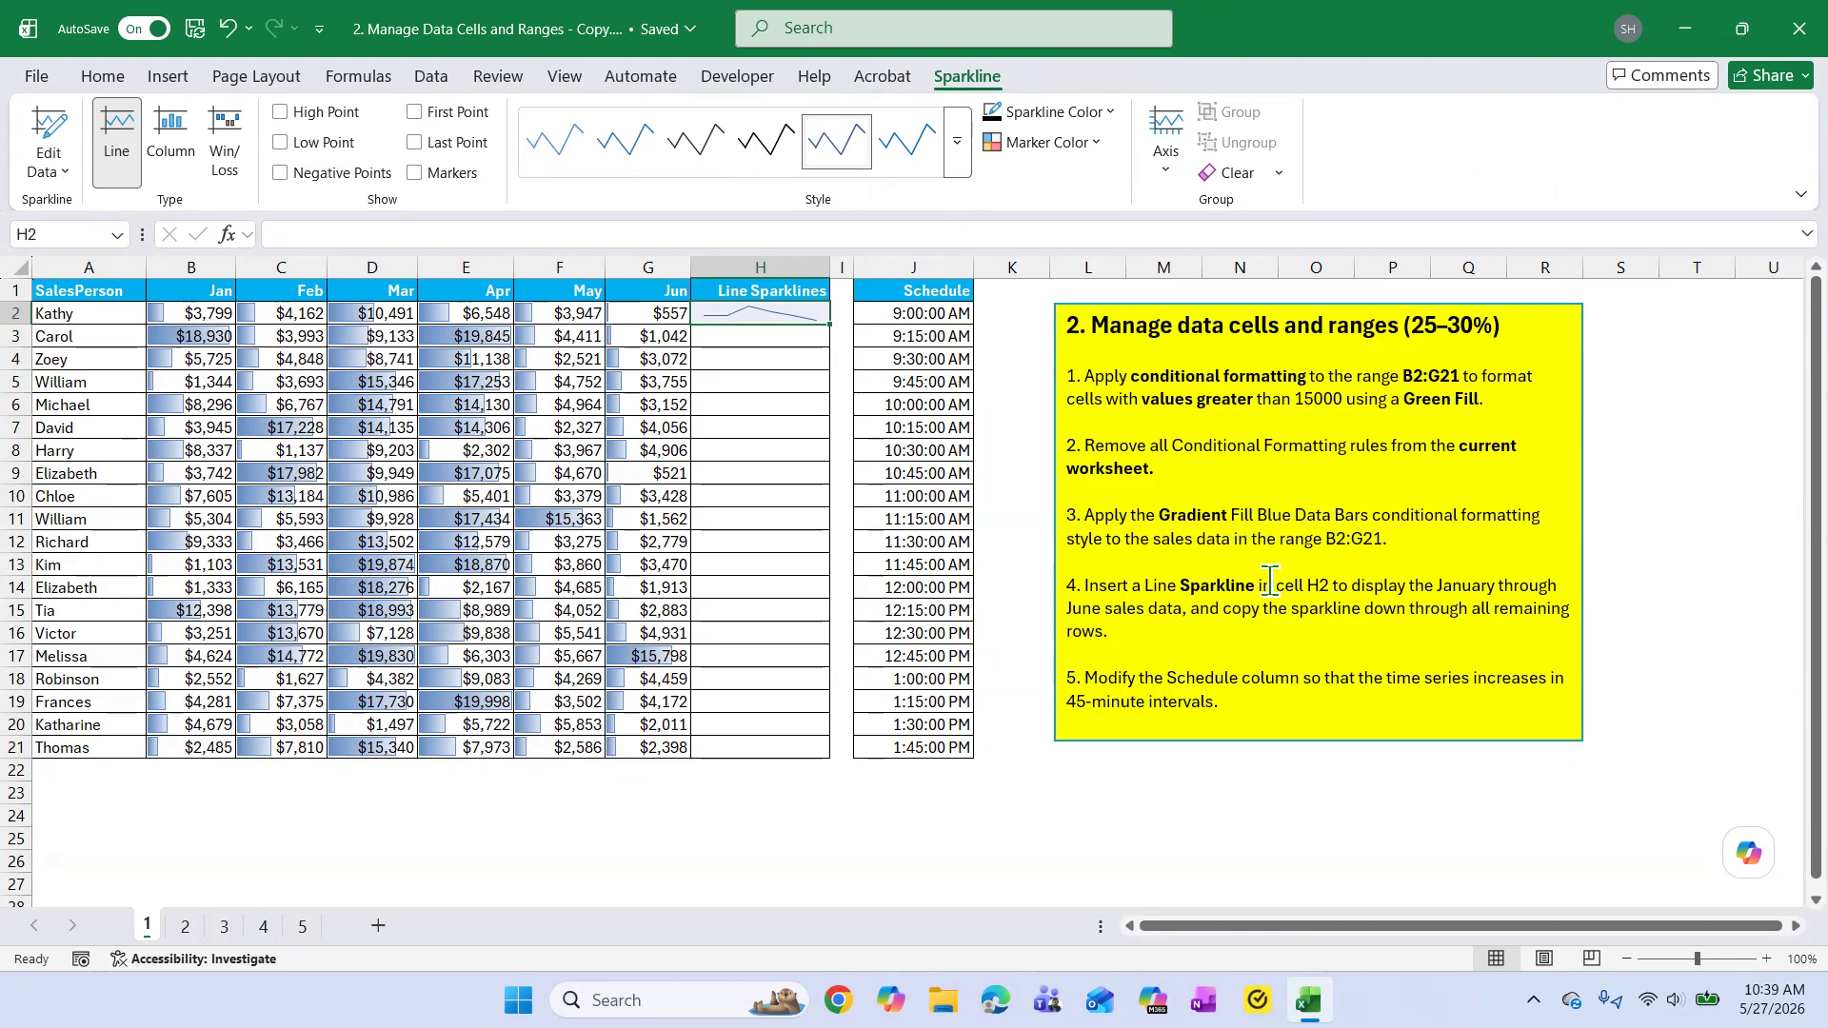
Copy the H2 sparkline down through H21 for all remaining salespeople, as task 4 asks.
{"action": "left_click", "coordinate": [1244, 669]}
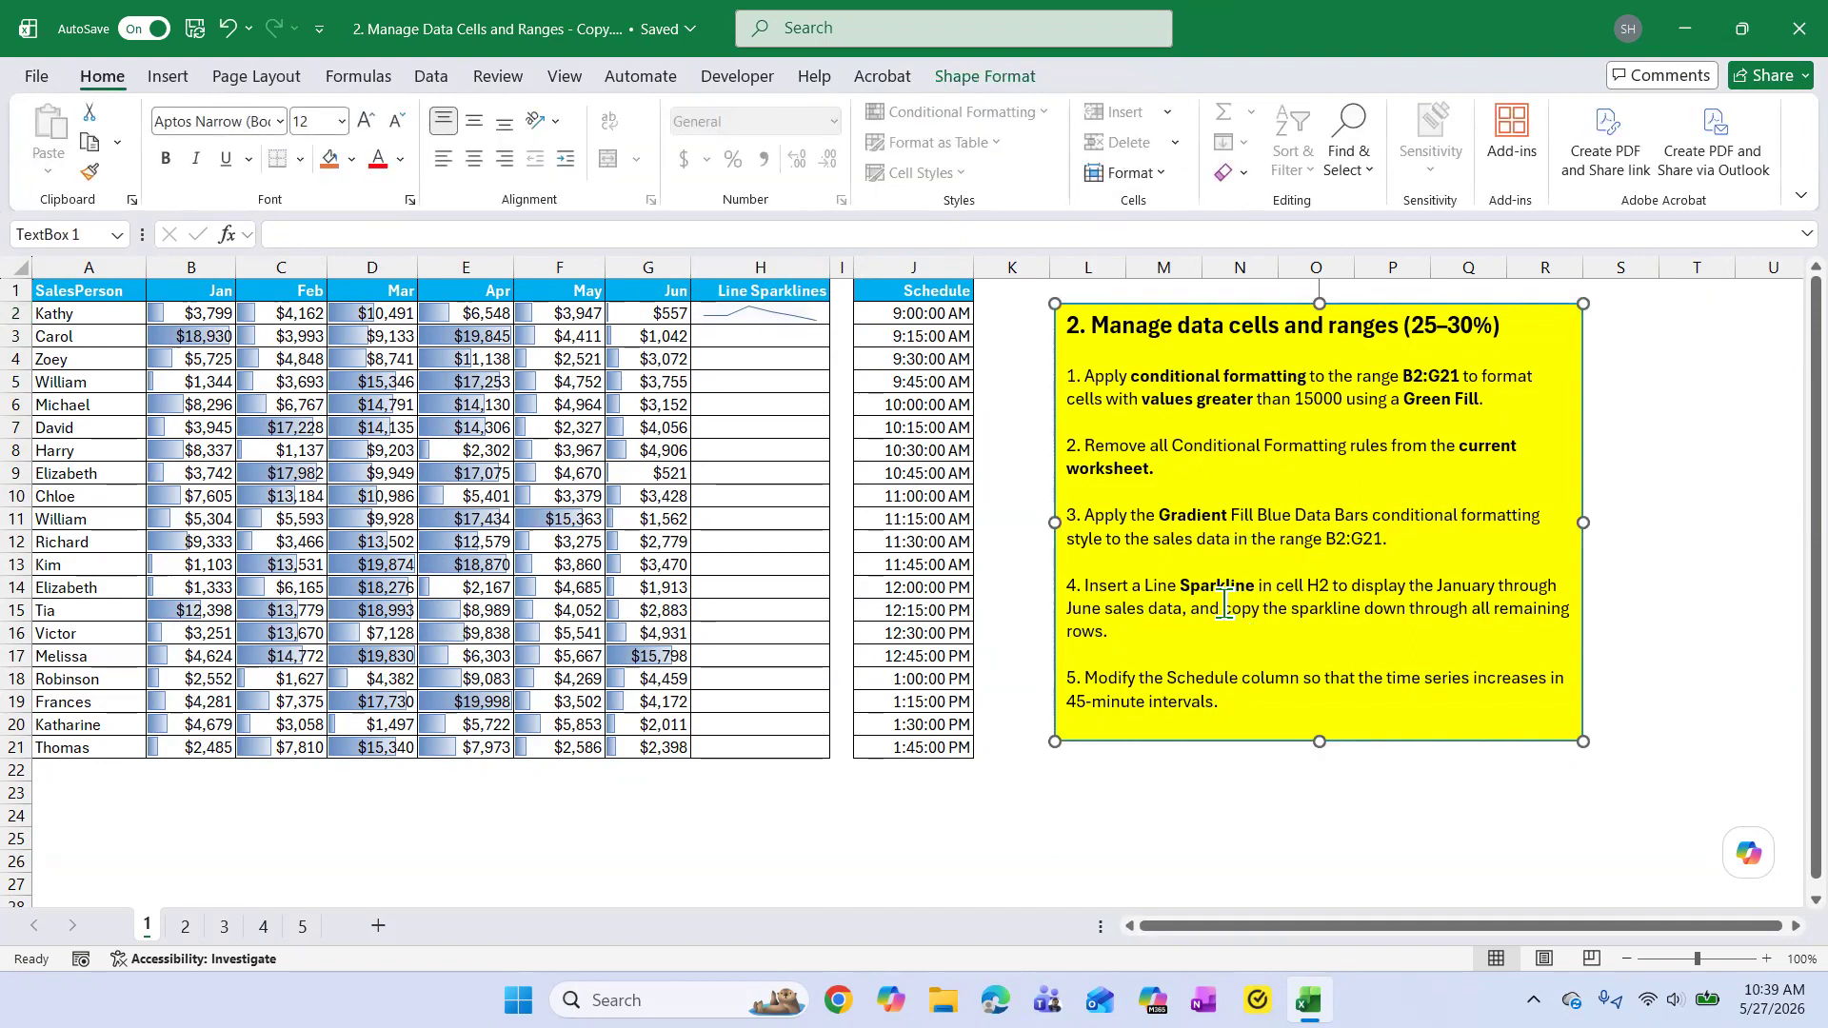
{"action": "left_click_drag", "start_coordinate": [1238, 619], "coordinate": [1259, 633]}
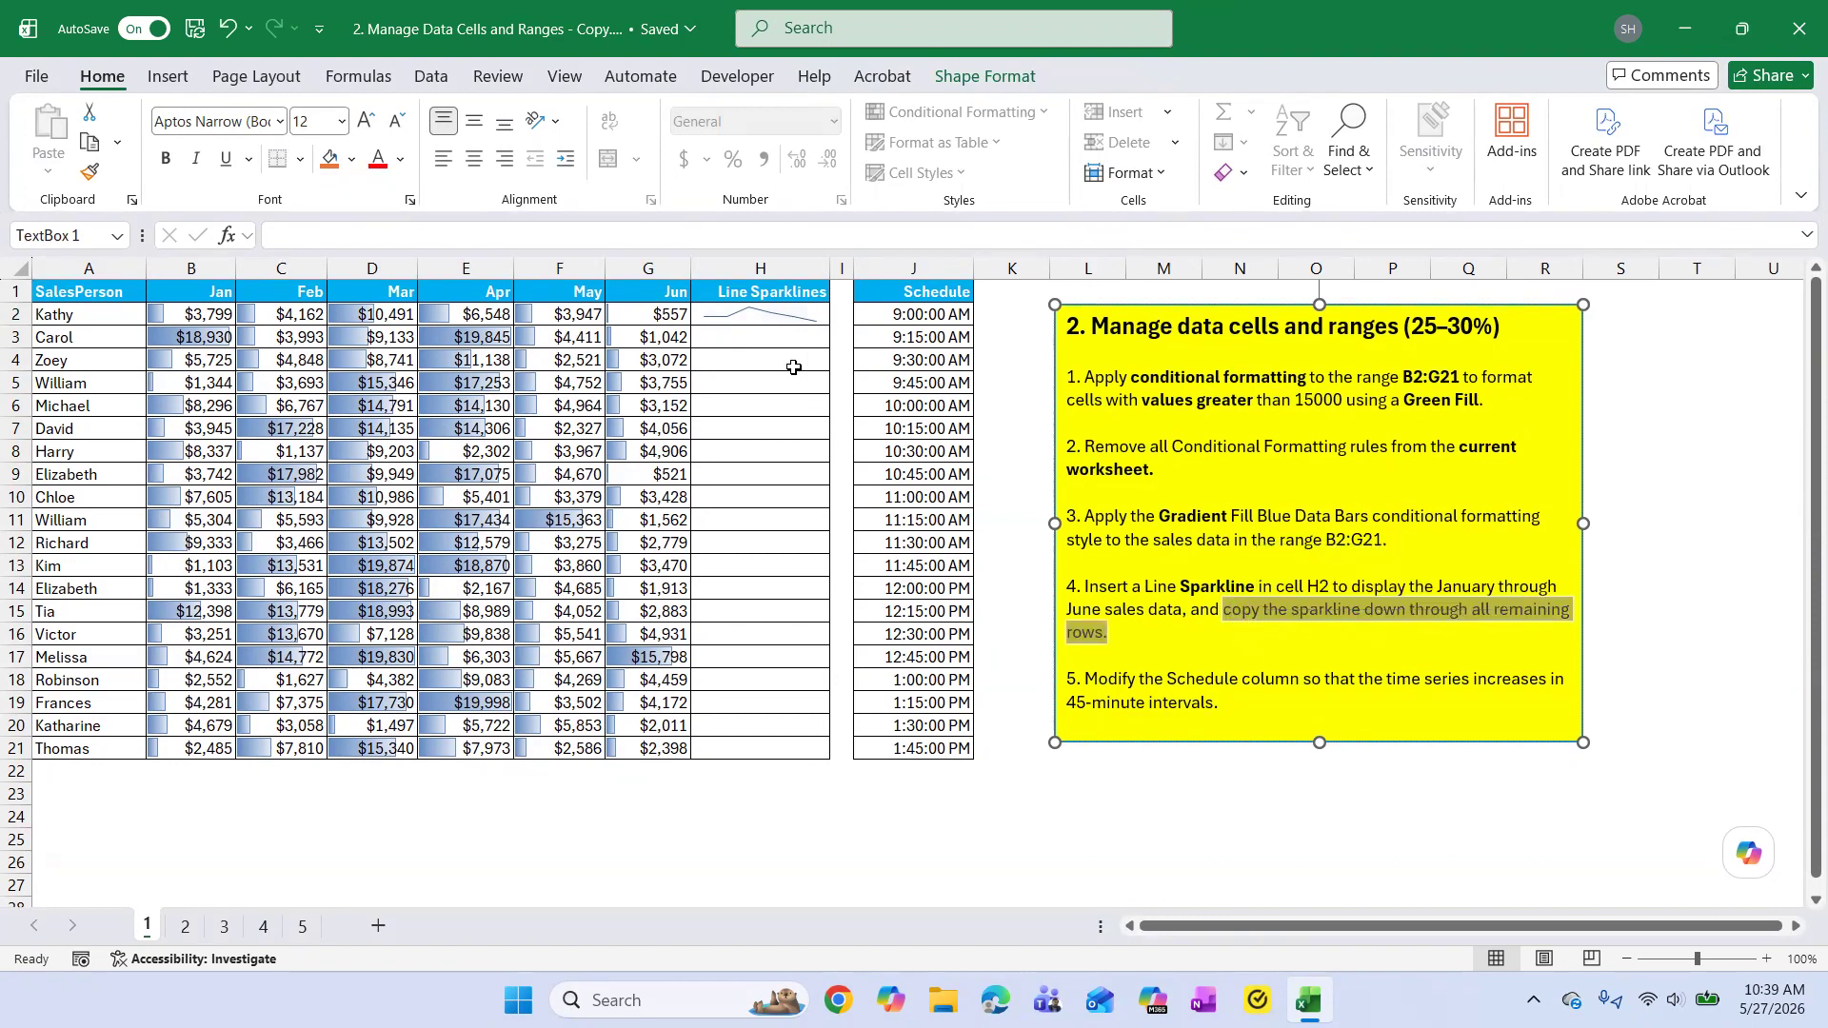
{"action": "left_click", "coordinate": [762, 316]}
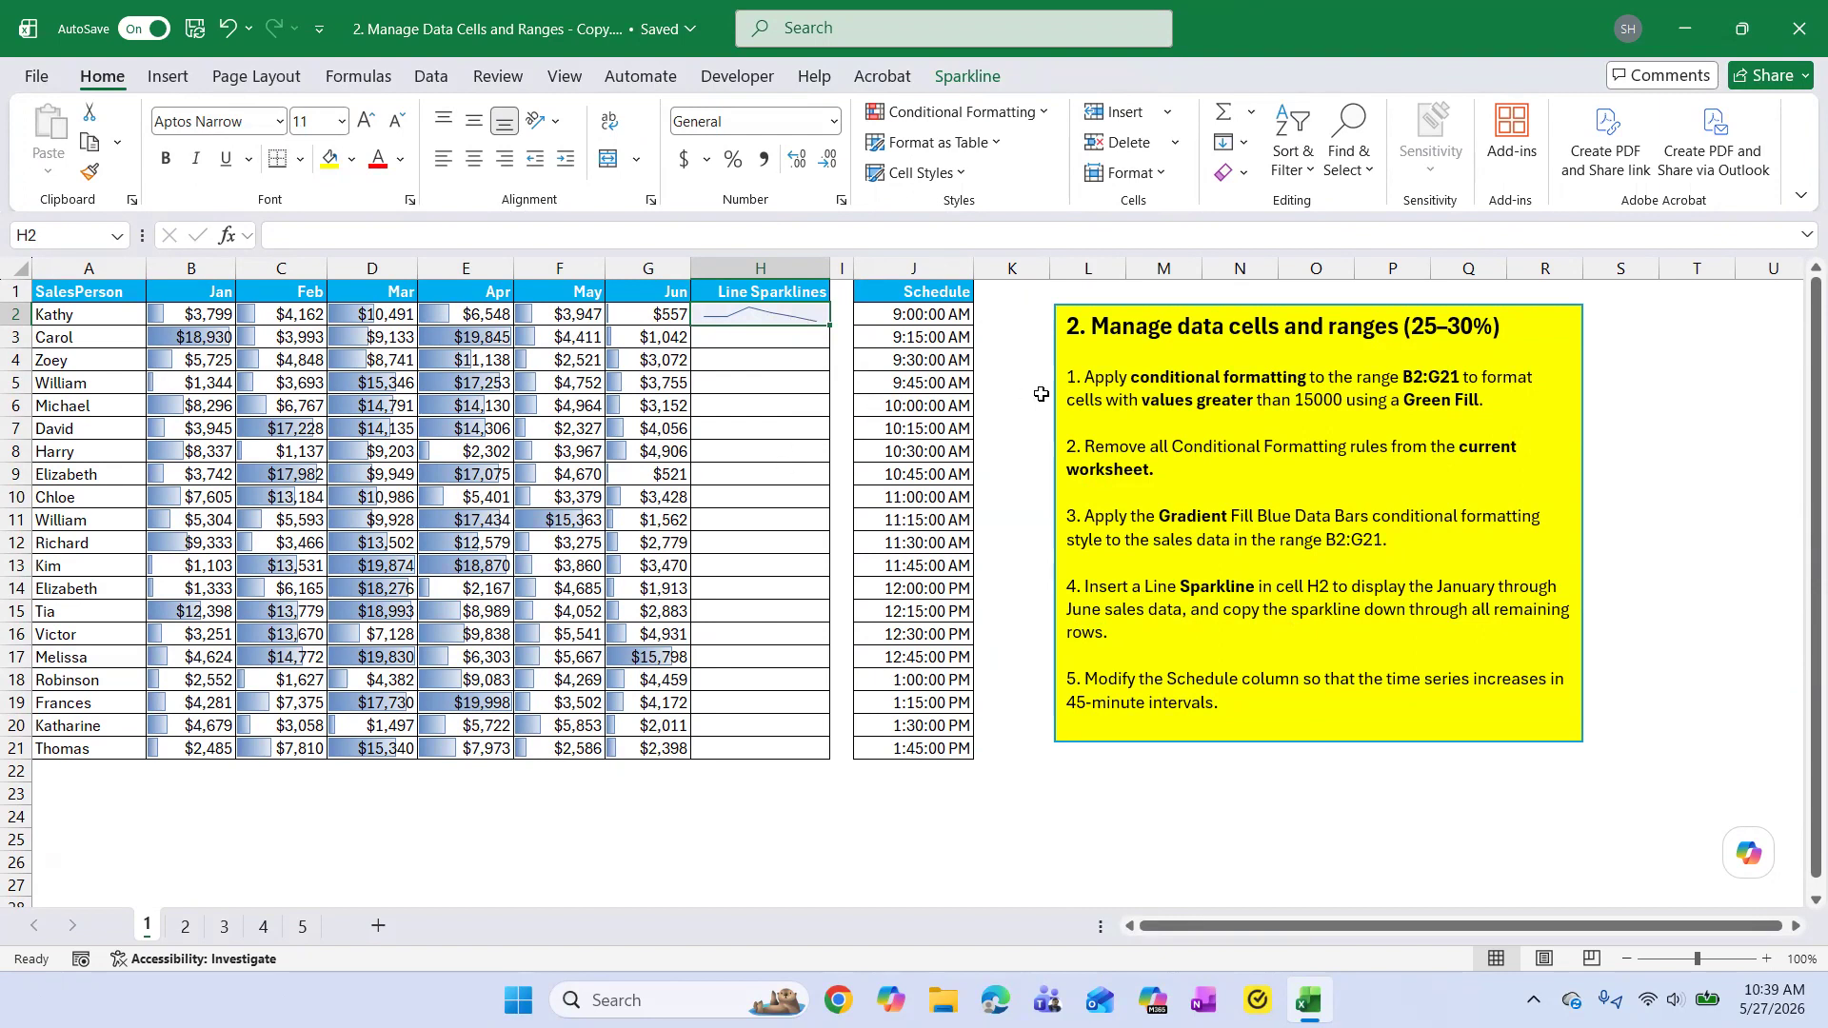
{"action": "left_click", "coordinate": [1352, 629]}
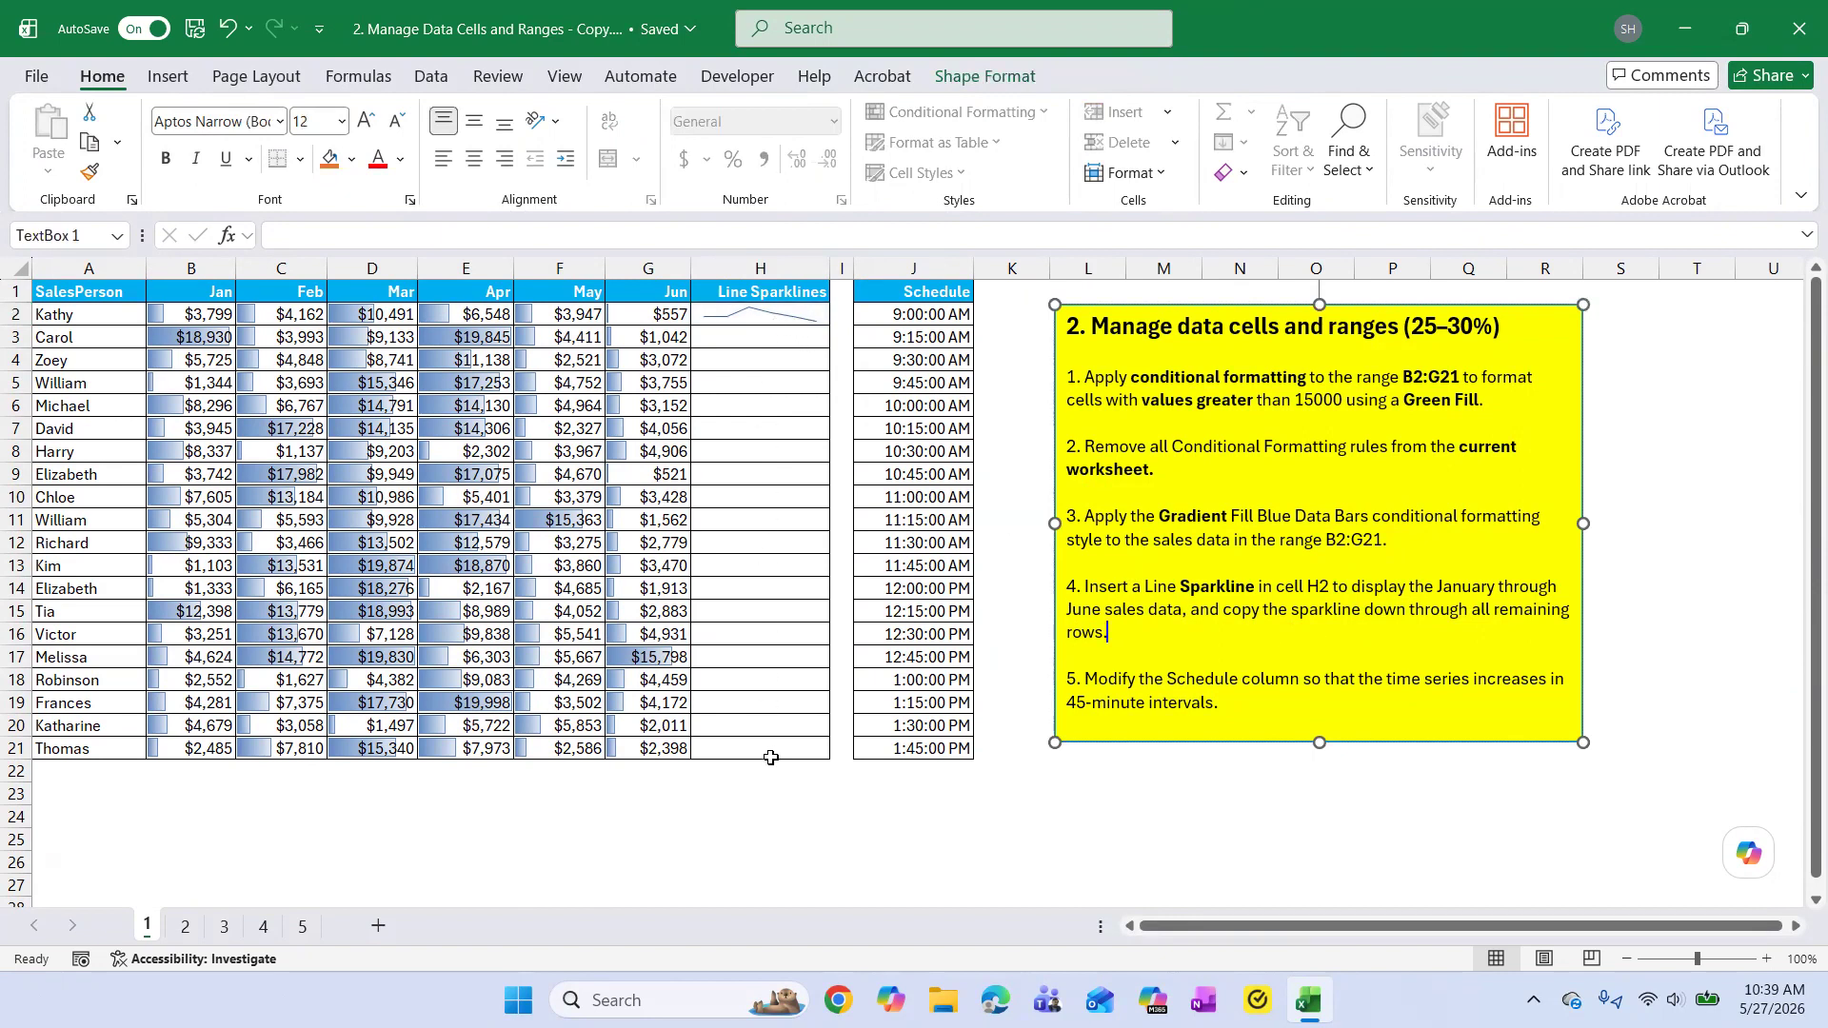
{"action": "left_click", "coordinate": [777, 310]}
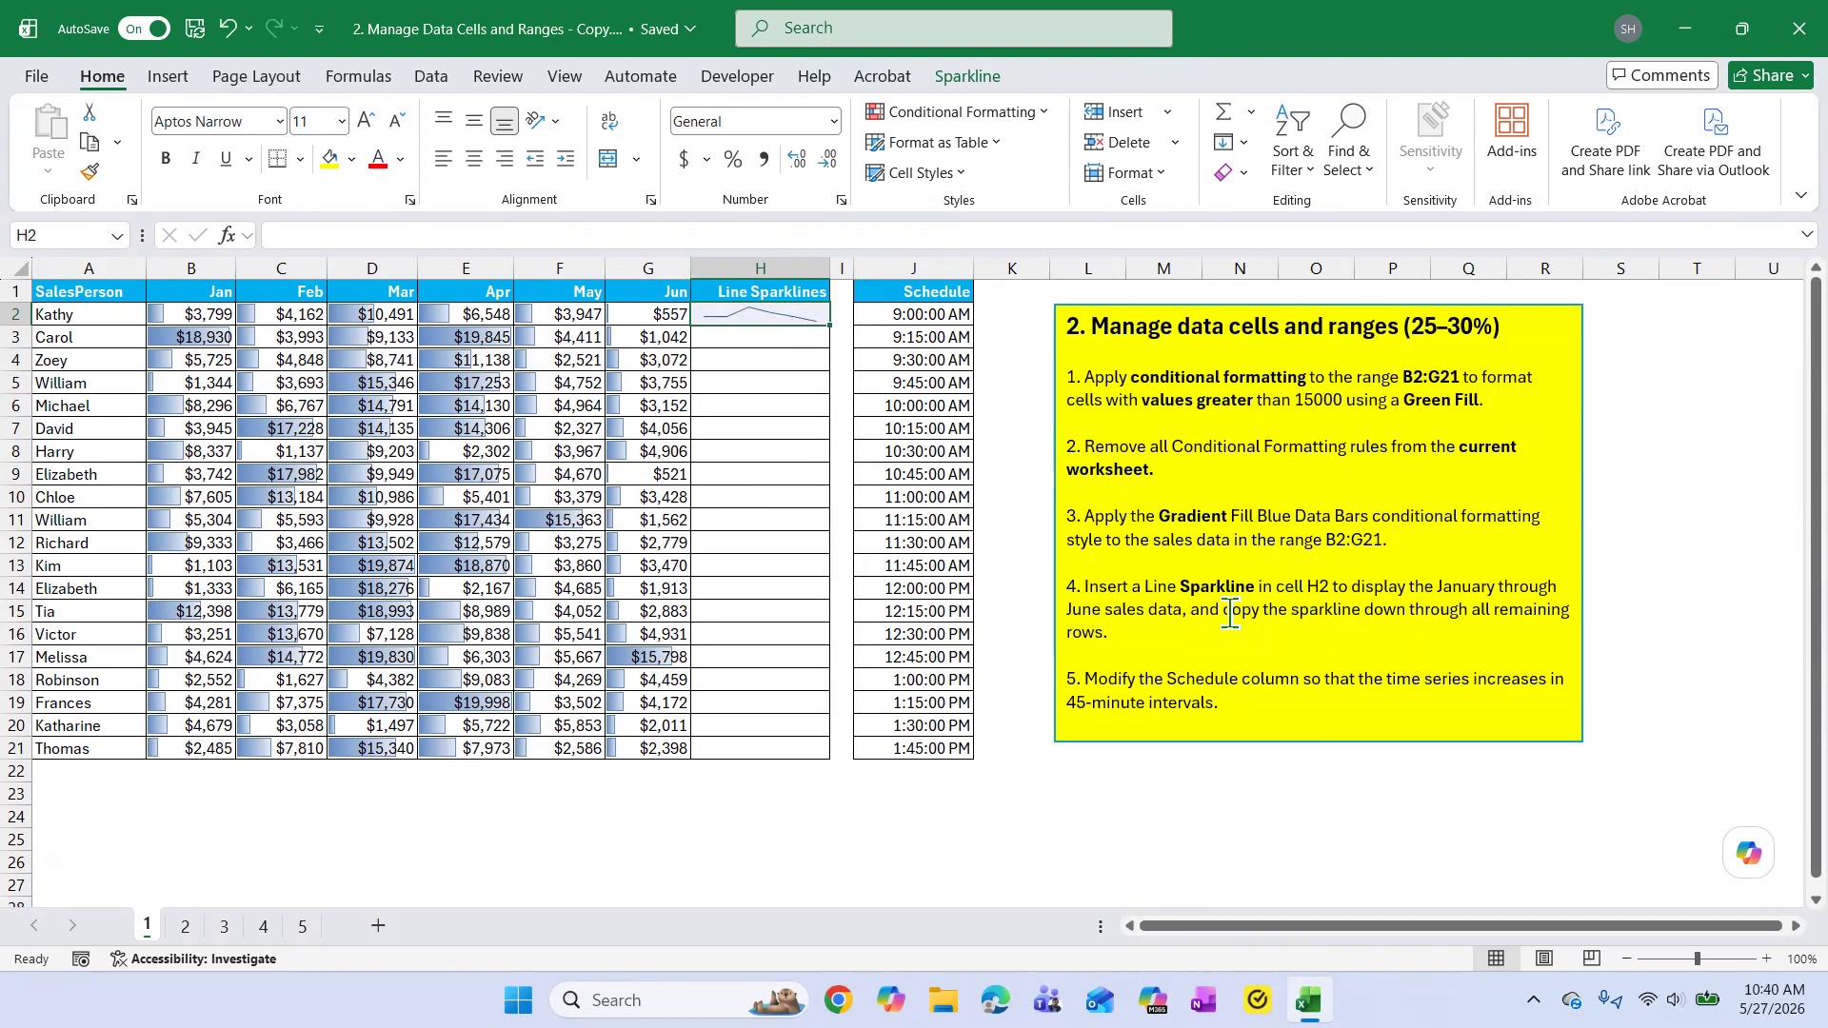
{"action": "left_click_drag", "start_coordinate": [1222, 611], "coordinate": [1471, 611]}
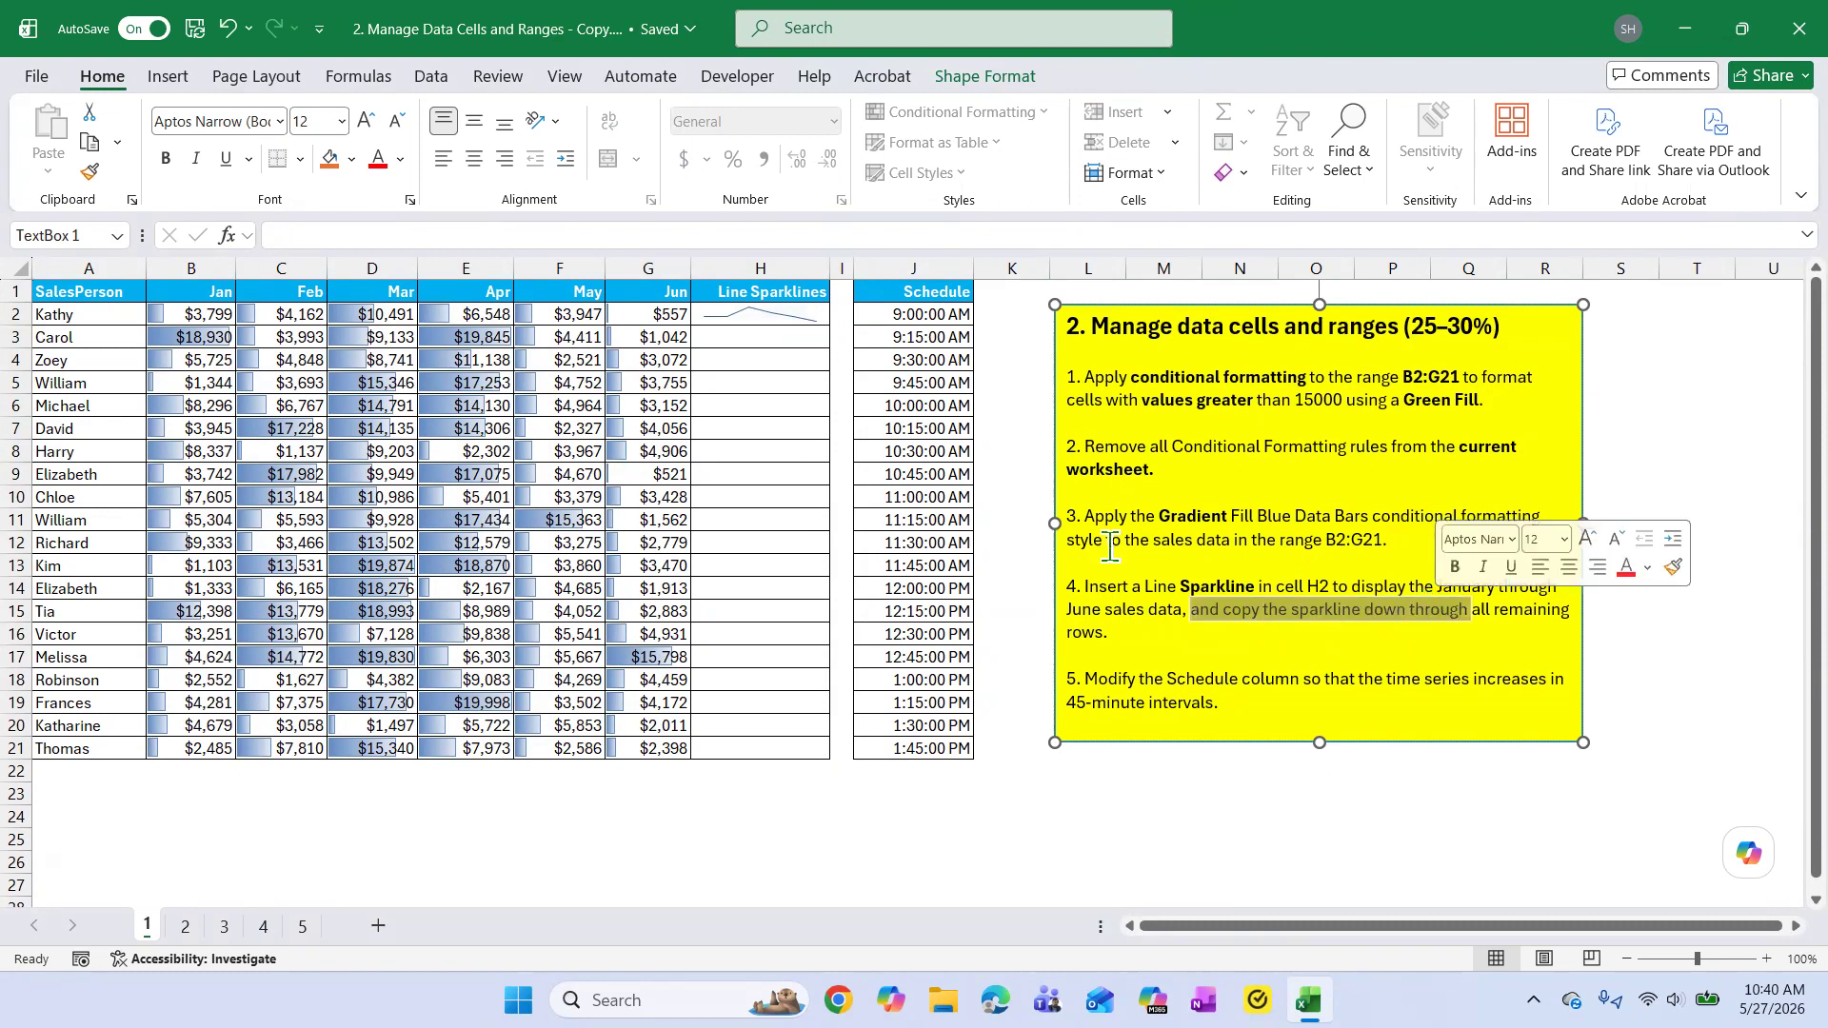
{"action": "left_click", "coordinate": [779, 316]}
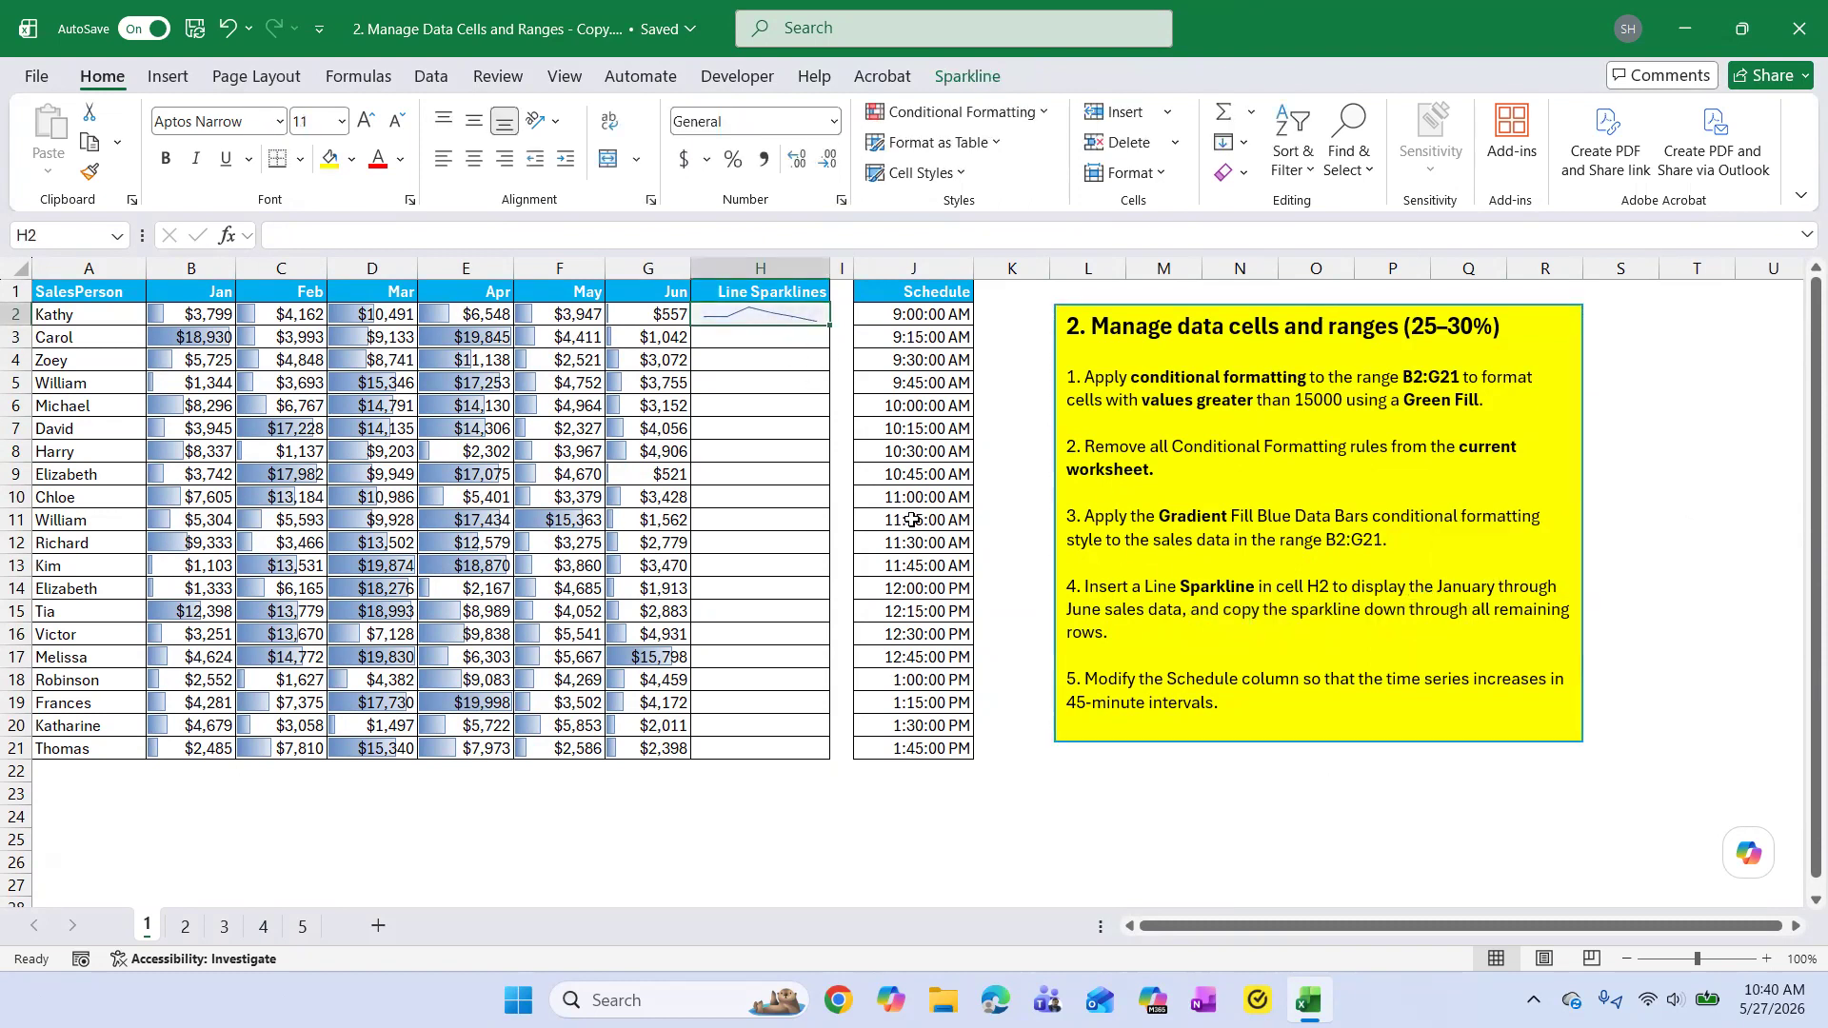
{"action": "mouse_move", "coordinate": [825, 321]}
{"action": "left_mouse_down"}
{"action": "mouse_move", "coordinate": [833, 752]}
{"action": "mouse_move", "coordinate": [949, 802]}
{"action": "left_mouse_up"}
Try to change the step of the SEQUENCE formula in J2 to 0.75 so the Schedule times increase by 45 minutes, as task 5 asks.
{"action": "left_click", "coordinate": [1249, 629]}
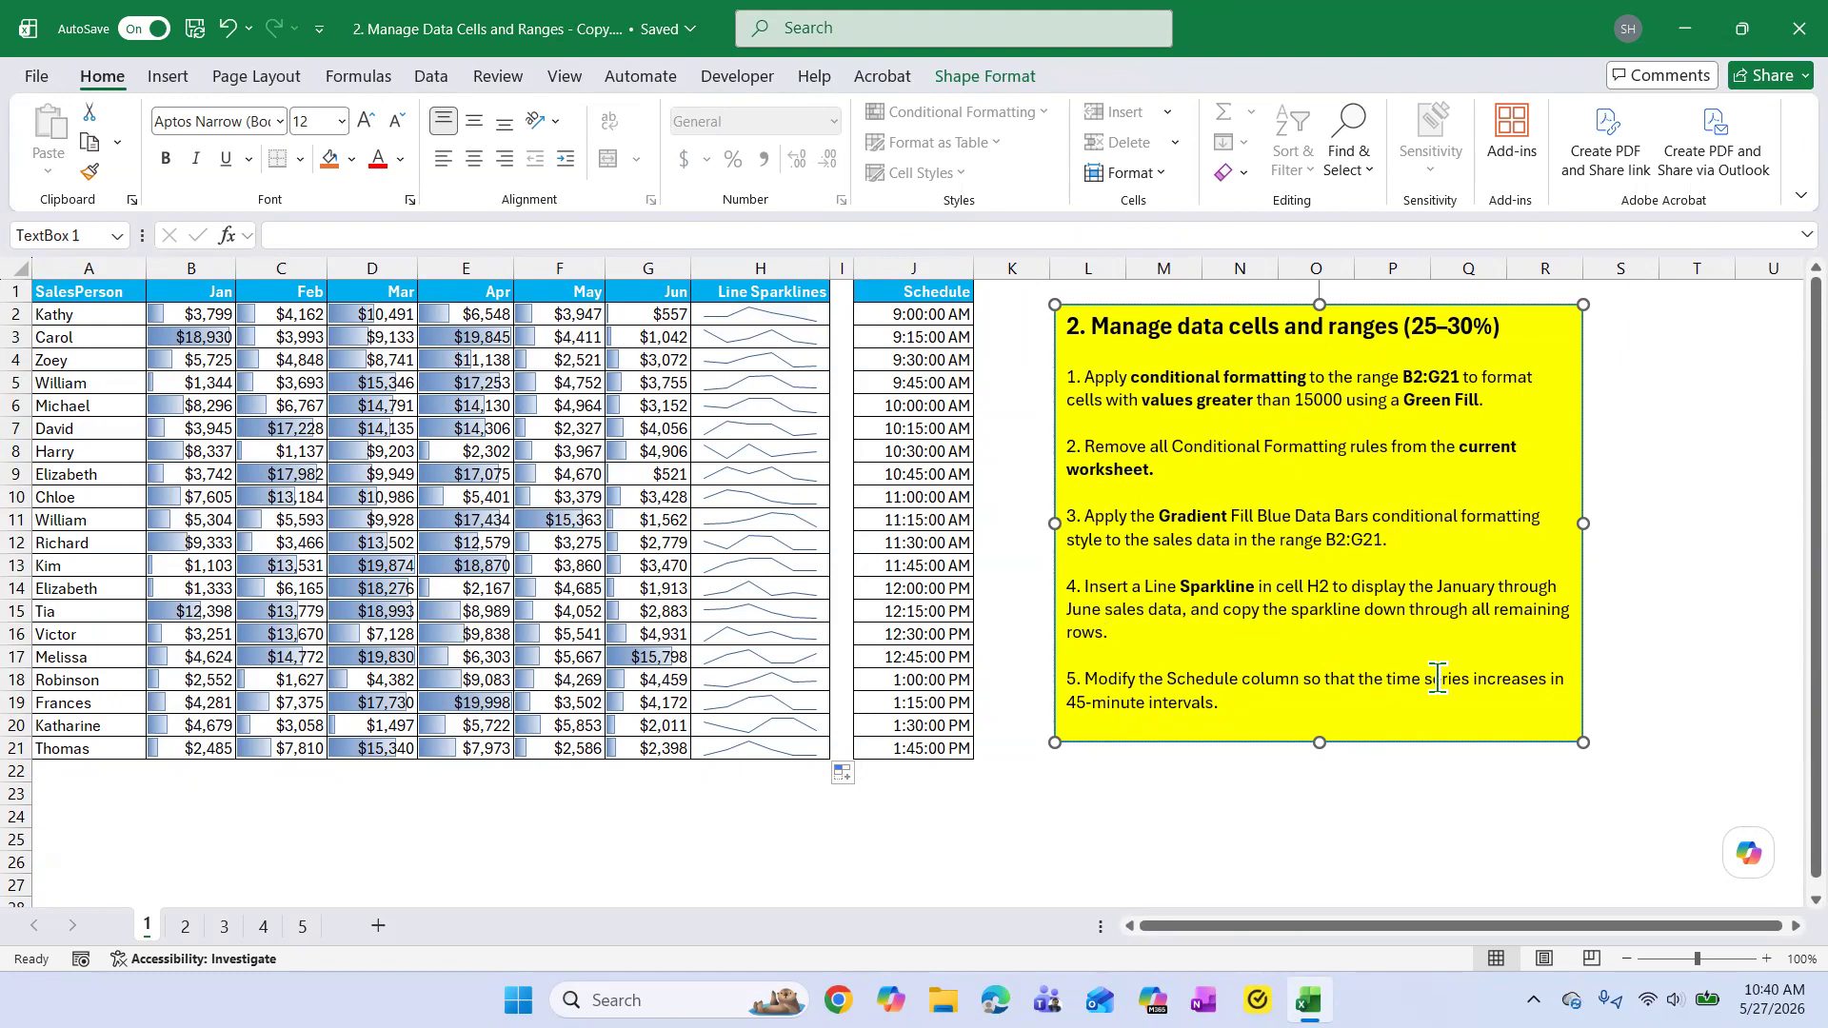
{"action": "left_click", "coordinate": [933, 273]}
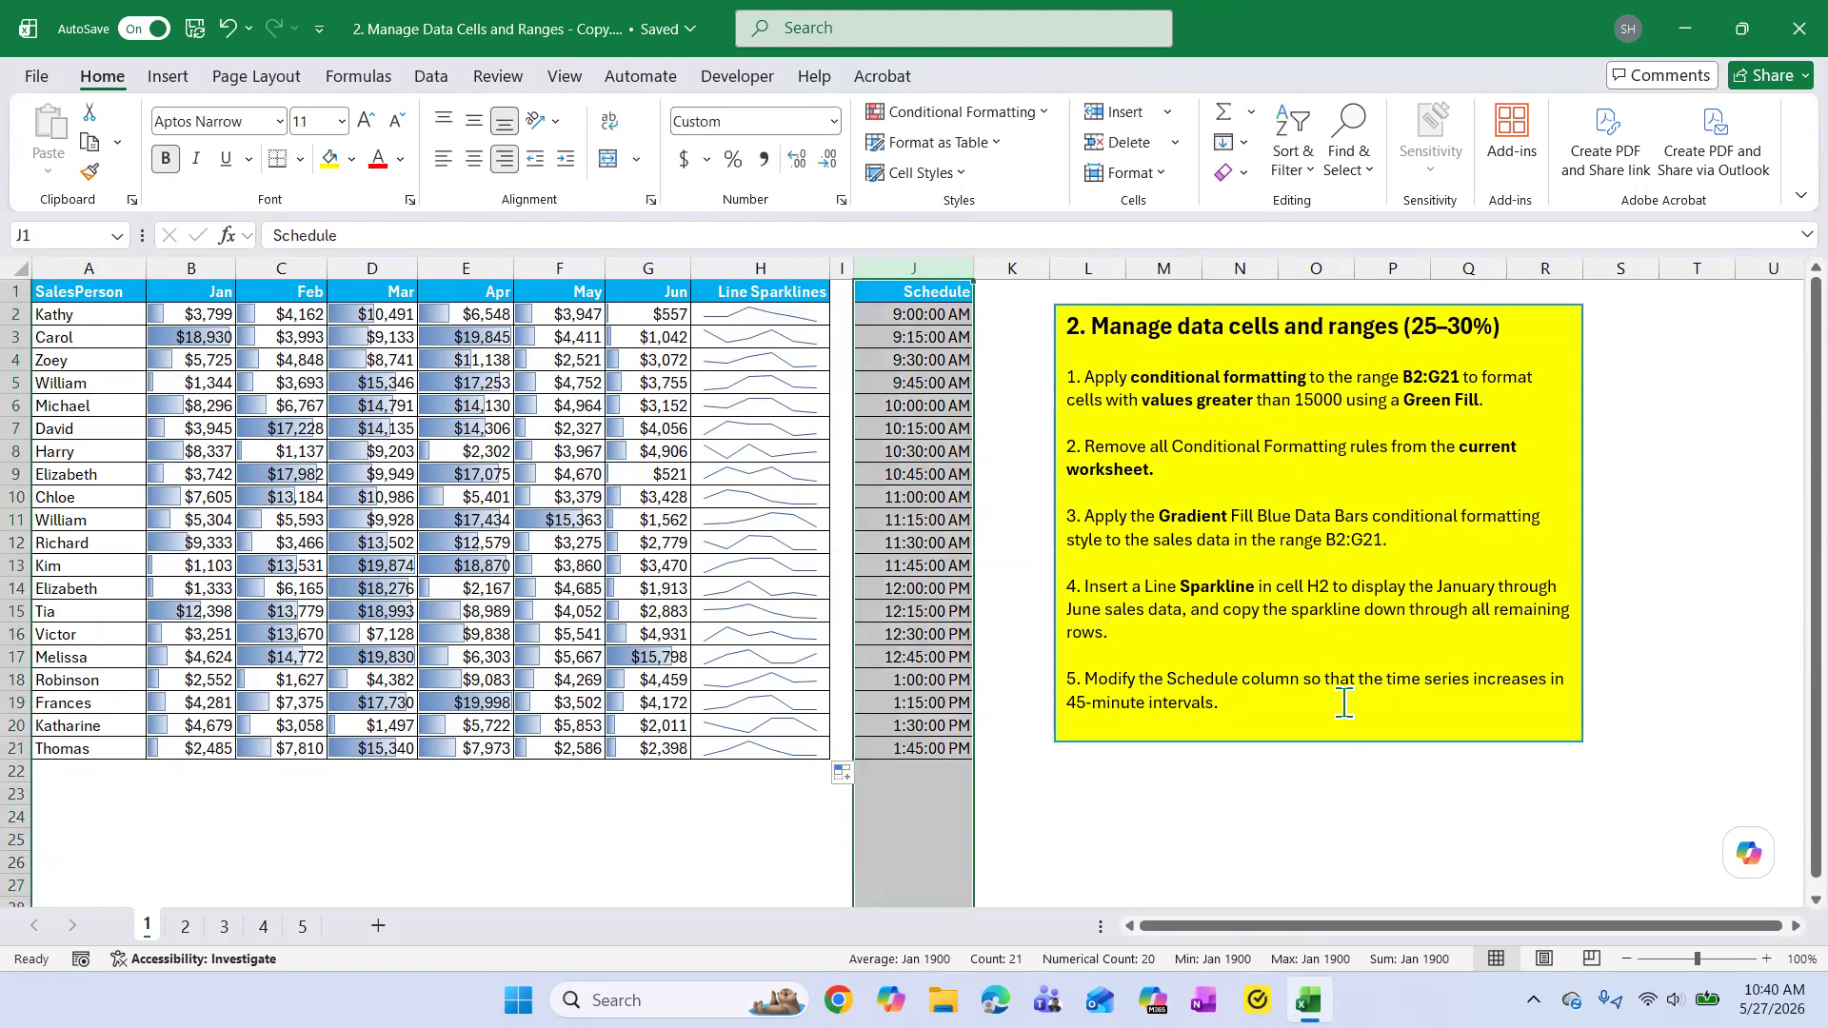
{"action": "left_click", "coordinate": [1417, 704]}
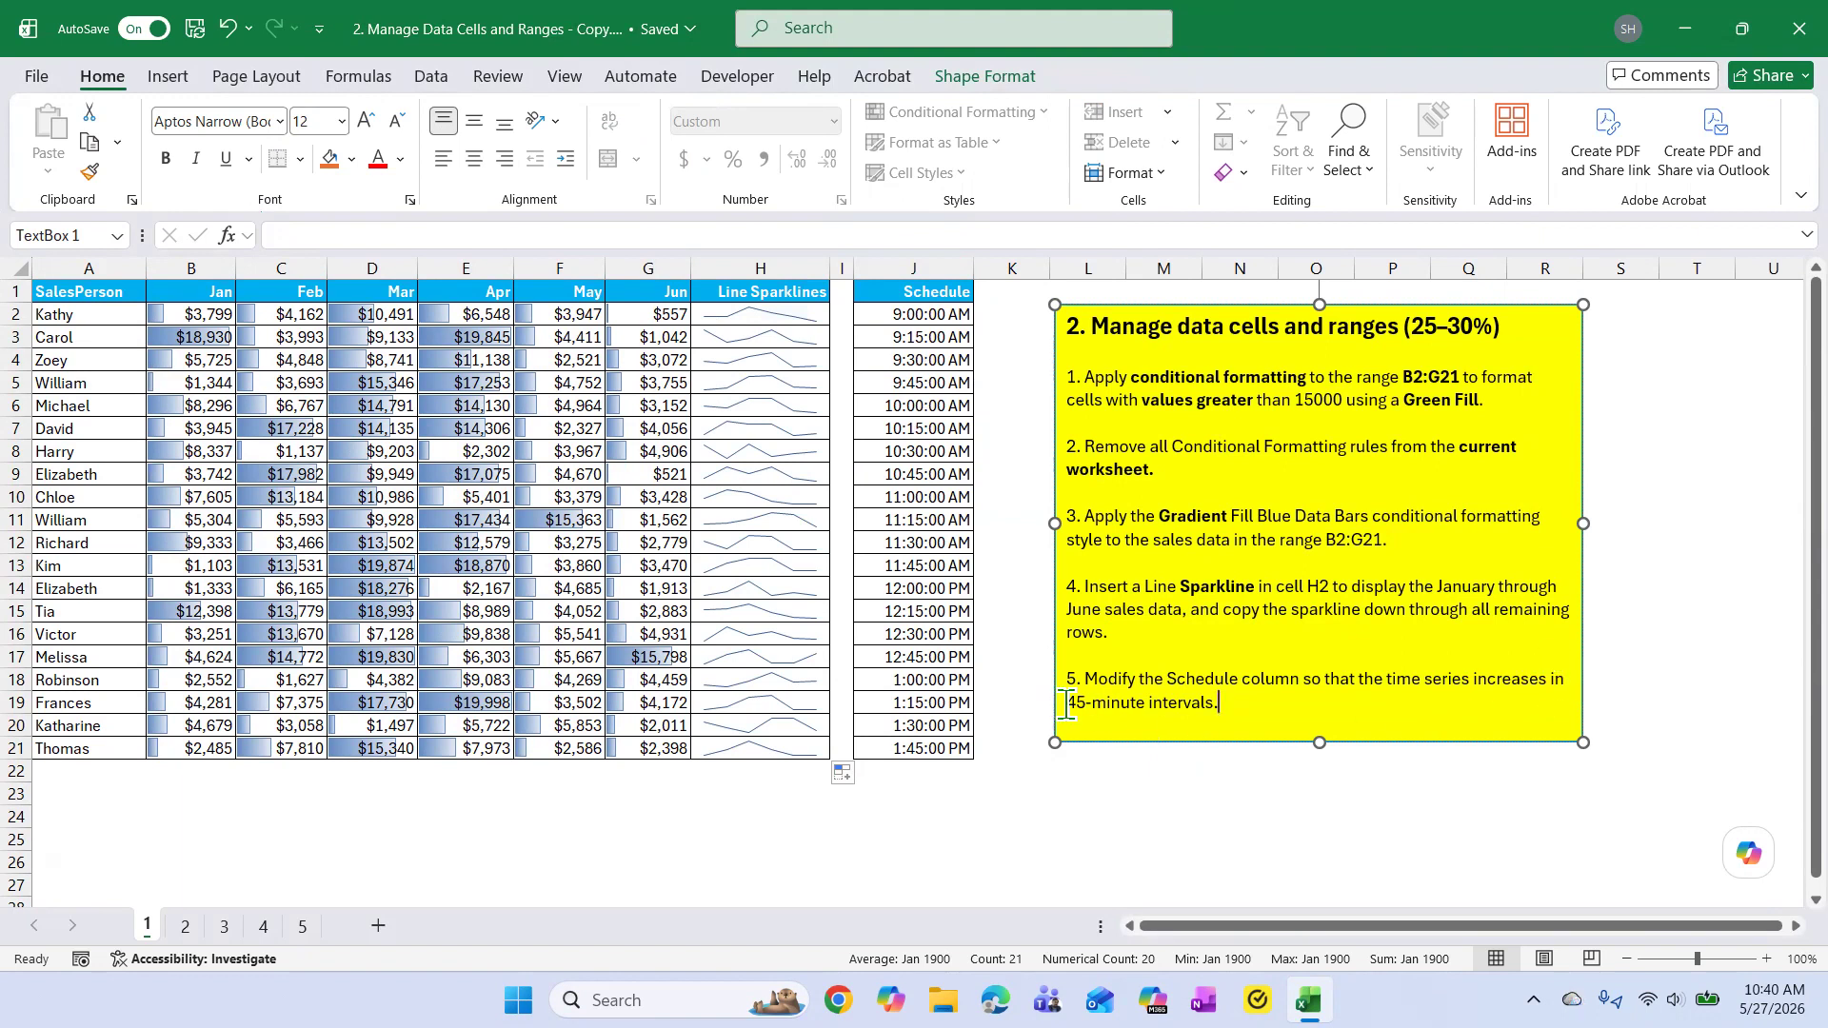
{"action": "left_click_drag", "start_coordinate": [1066, 706], "coordinate": [1226, 728]}
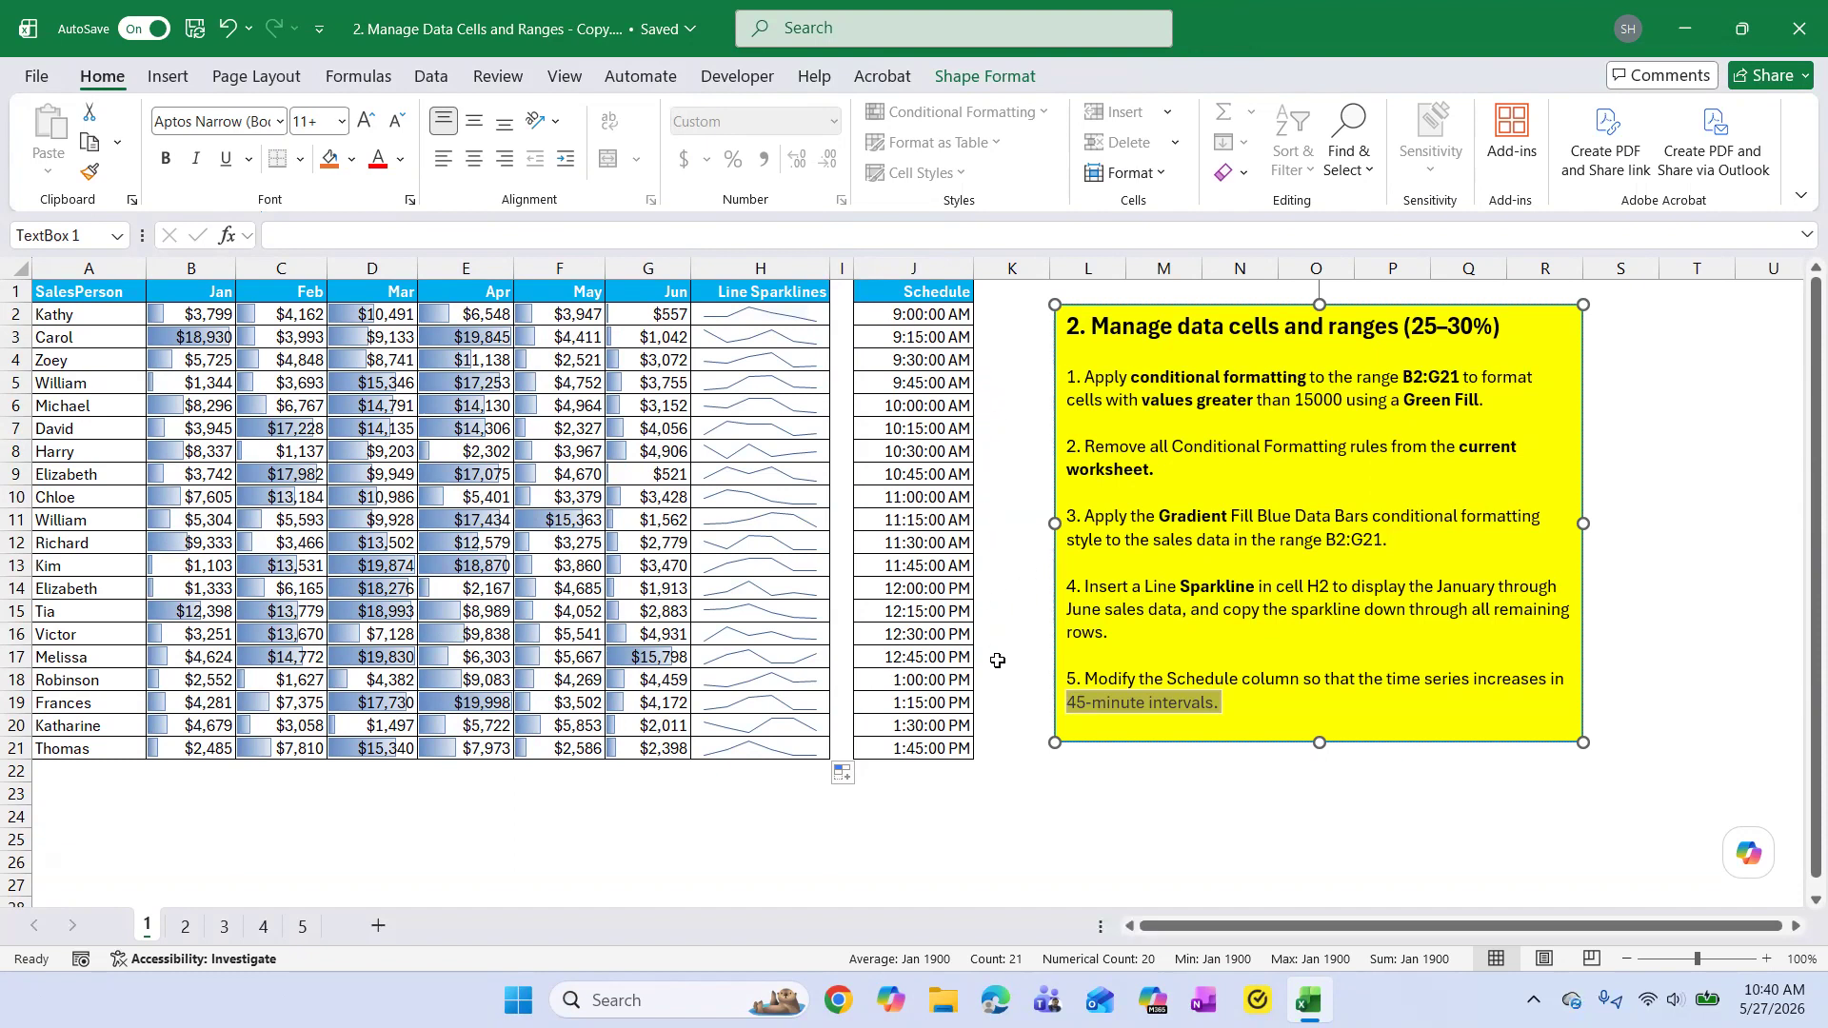
{"action": "left_click", "coordinate": [1253, 703]}
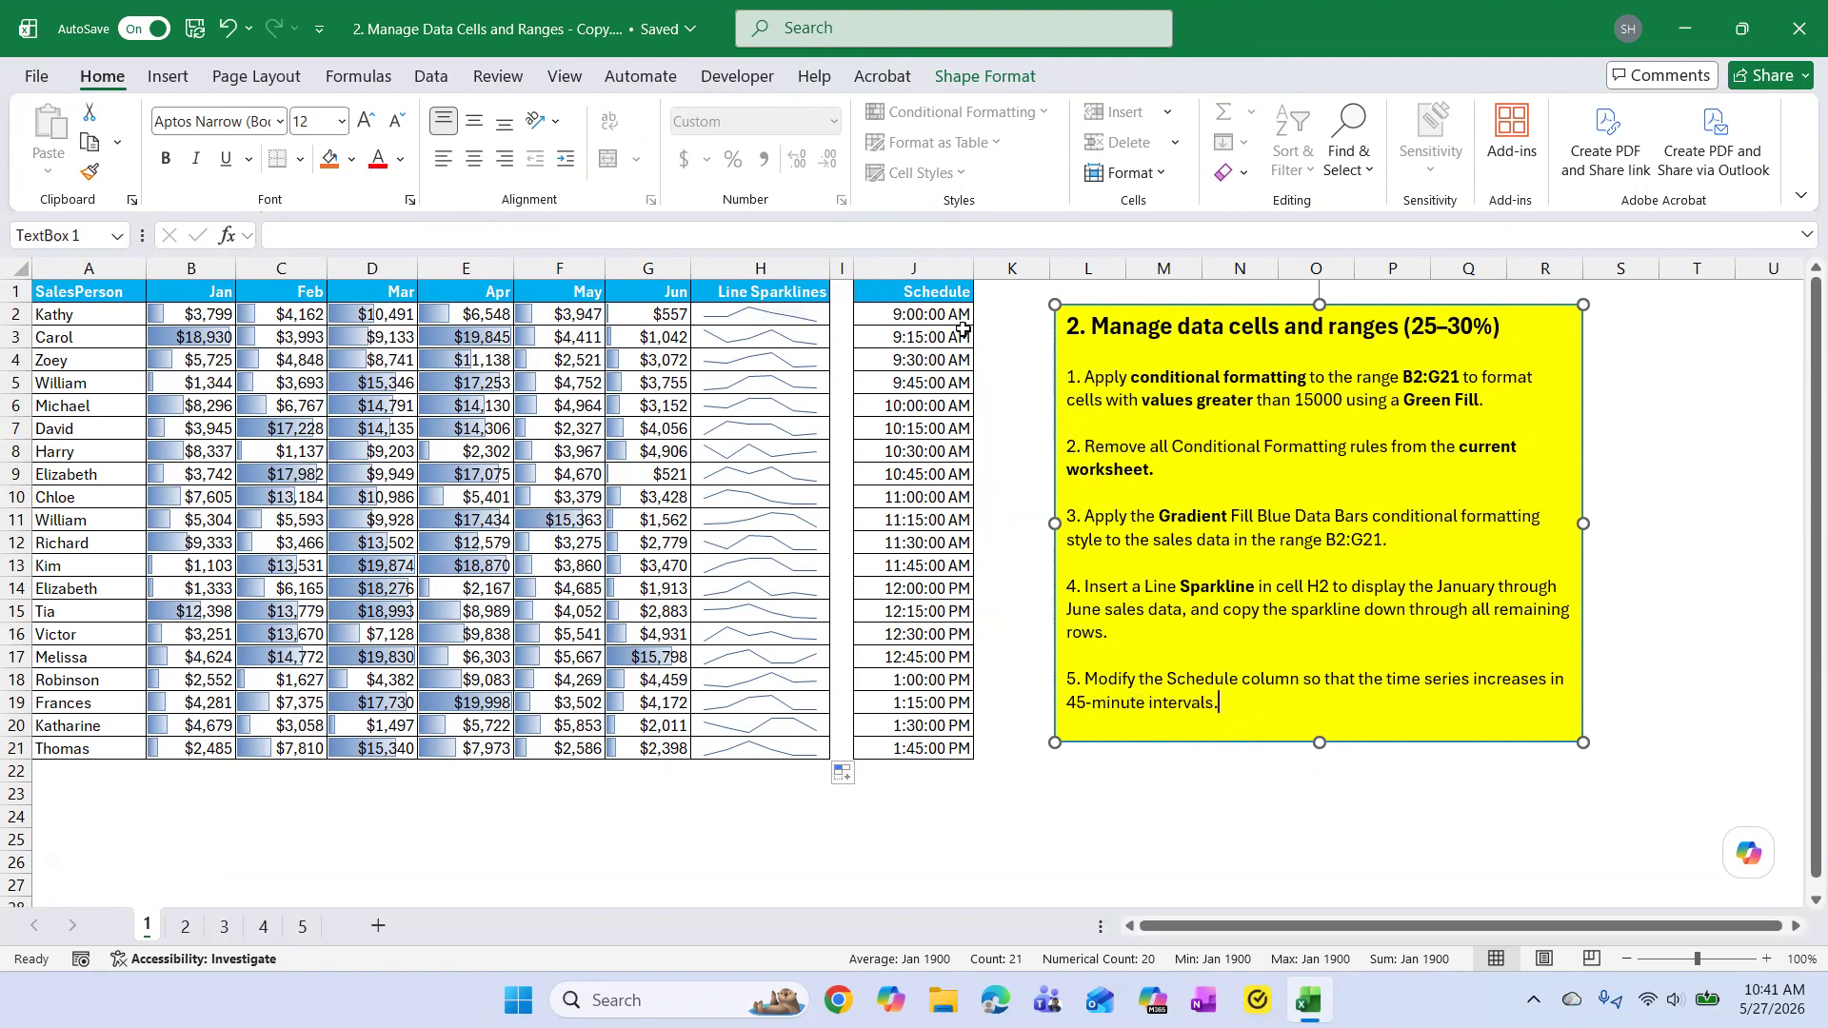
{"action": "left_click", "coordinate": [933, 316]}
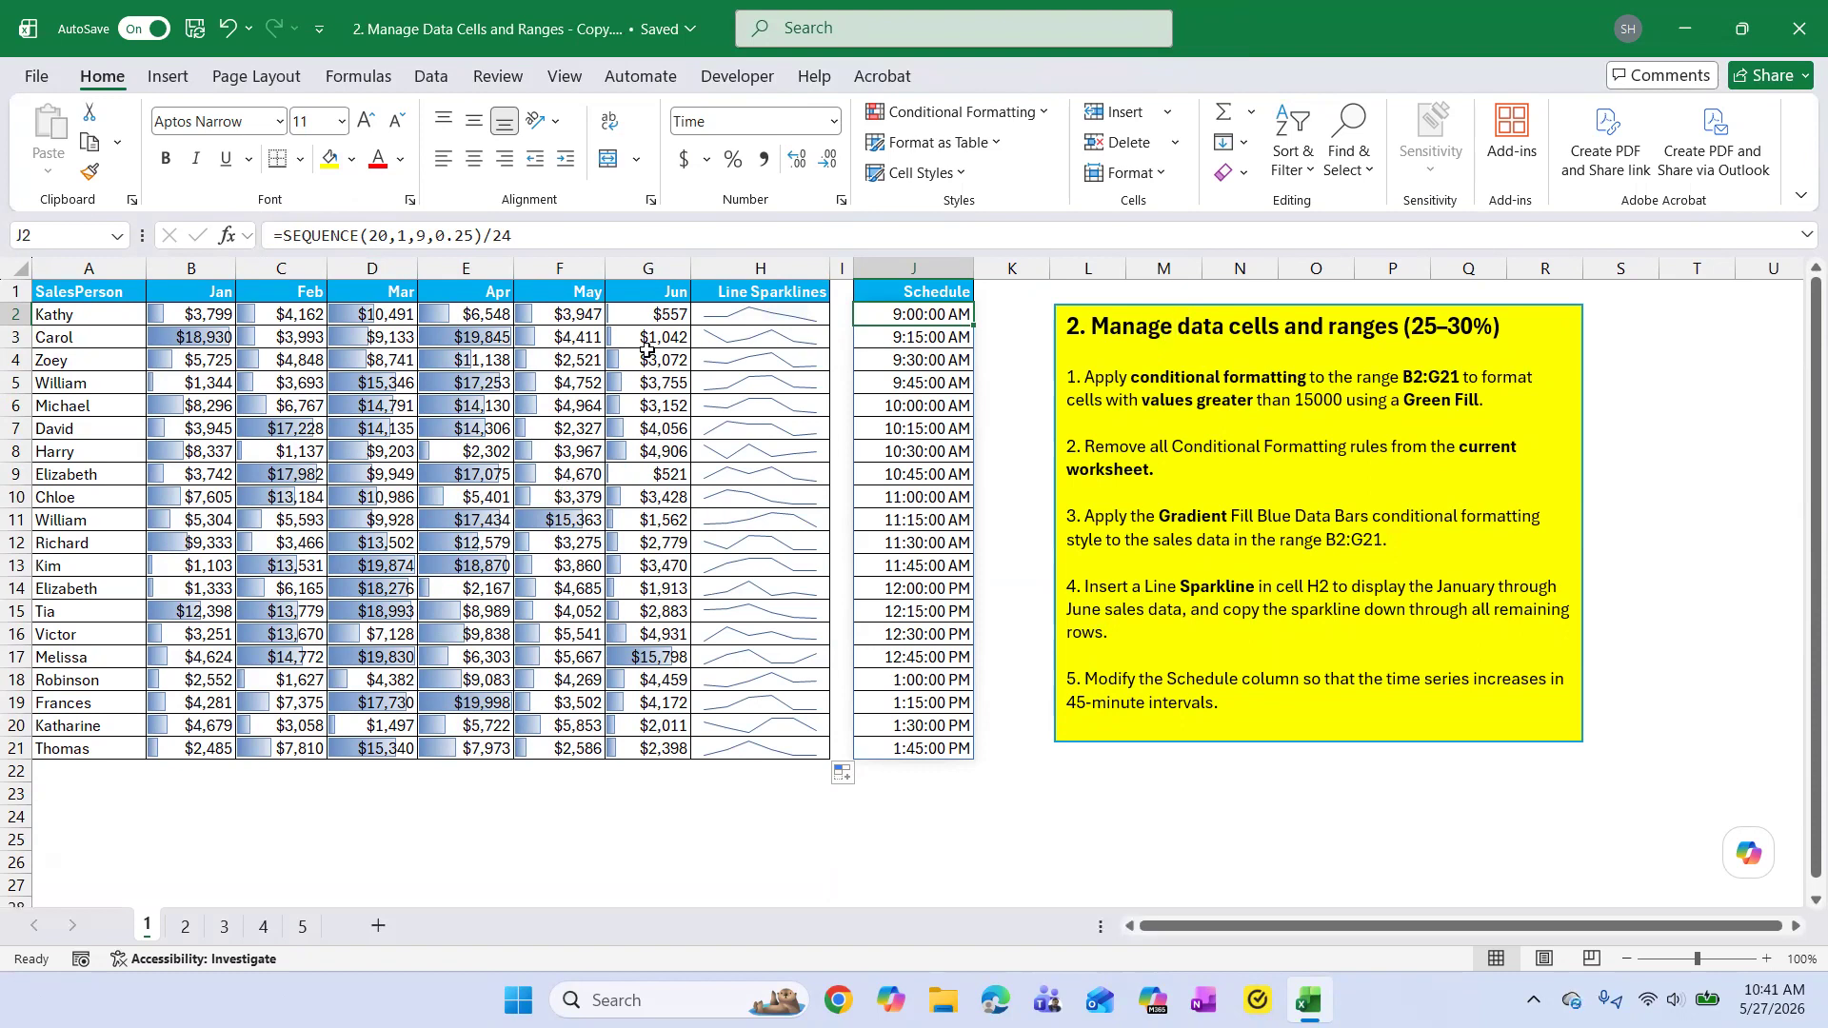
{"action": "left_click", "coordinate": [361, 235]}
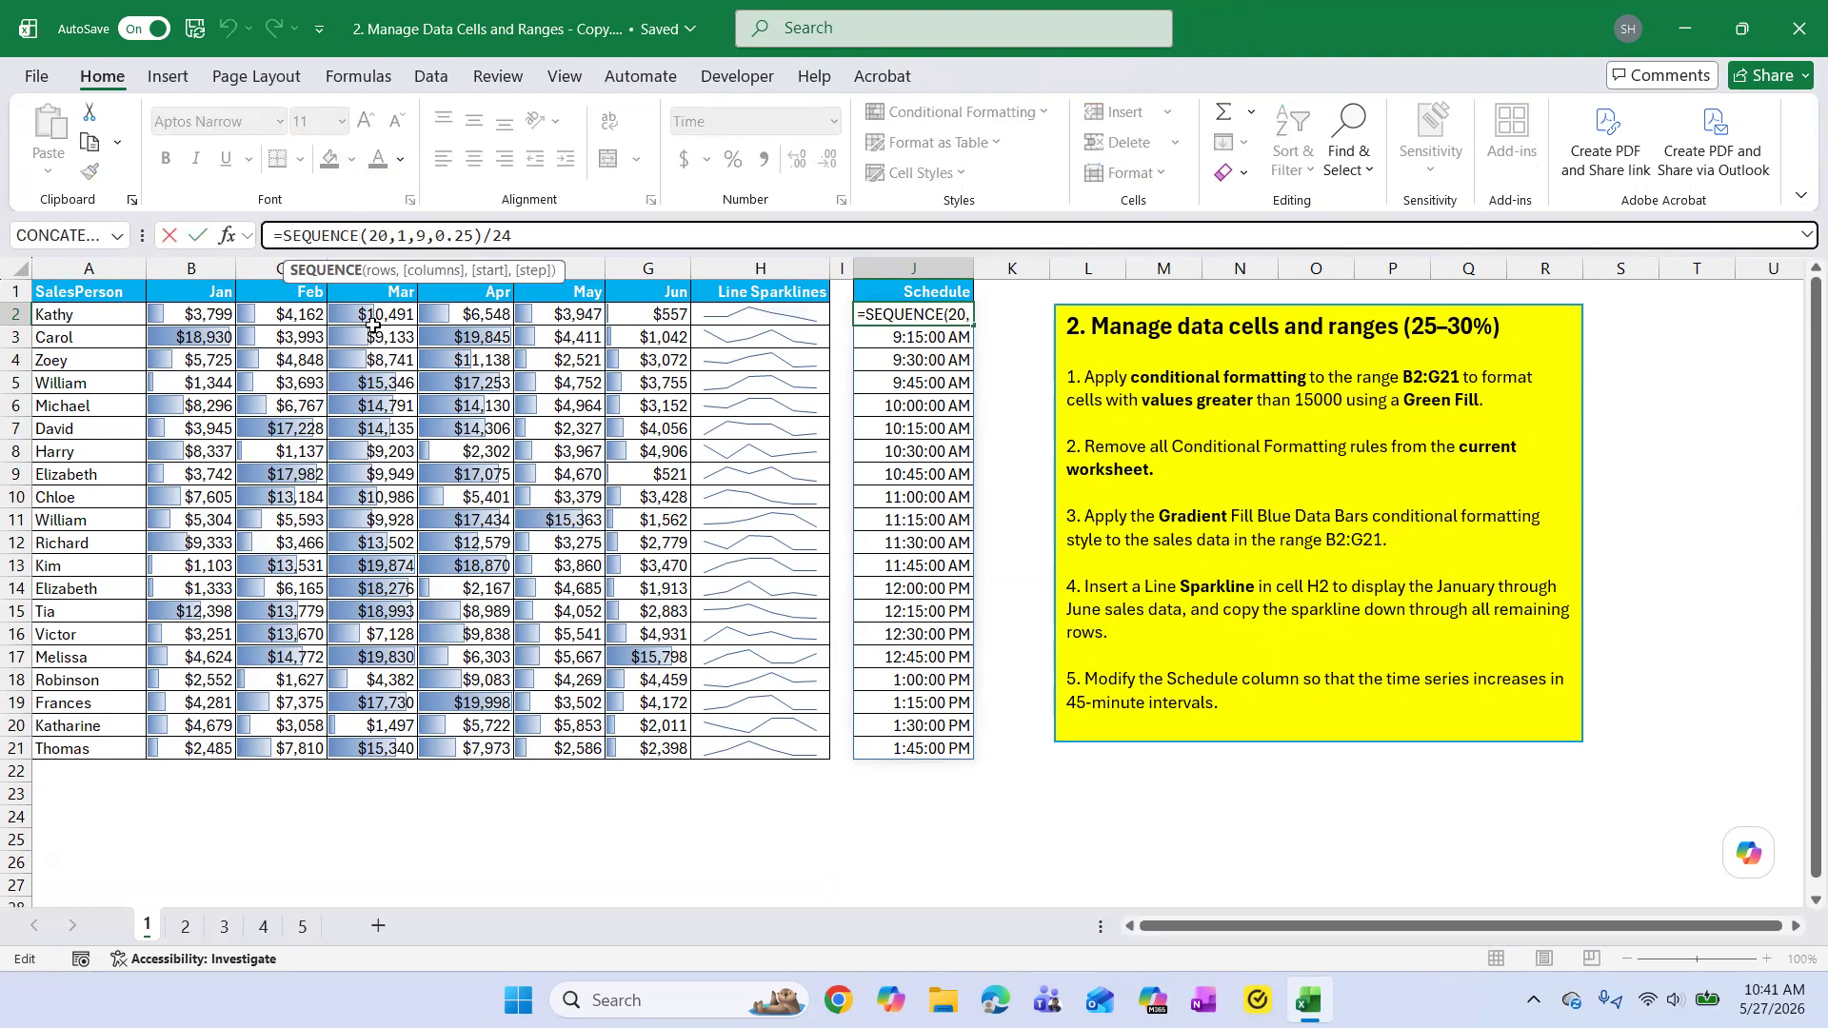
{"action": "type", "text": "("}
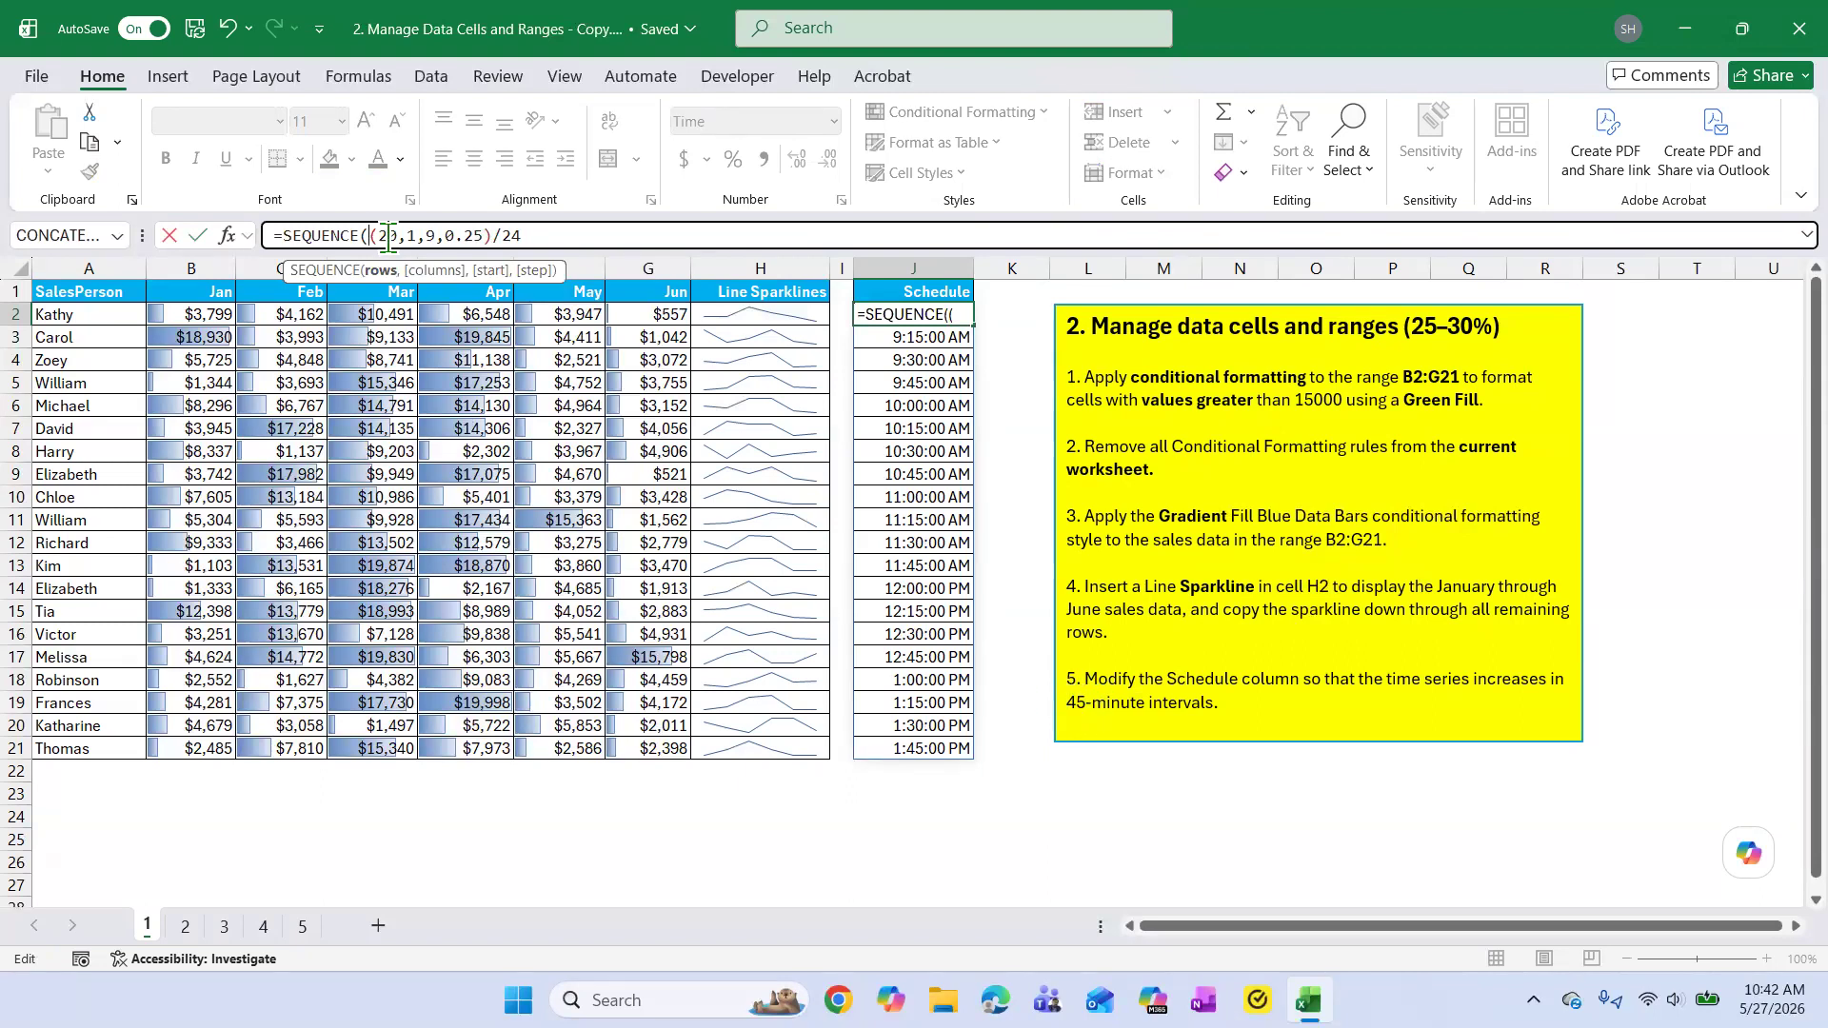
{"action": "left_click", "coordinate": [478, 233]}
{"action": "type", "text": "5"}
{"action": "left_click", "coordinate": [487, 236]}
{"action": "key", "text": "BackSpace"}
{"action": "key", "text": "BackSpace"}
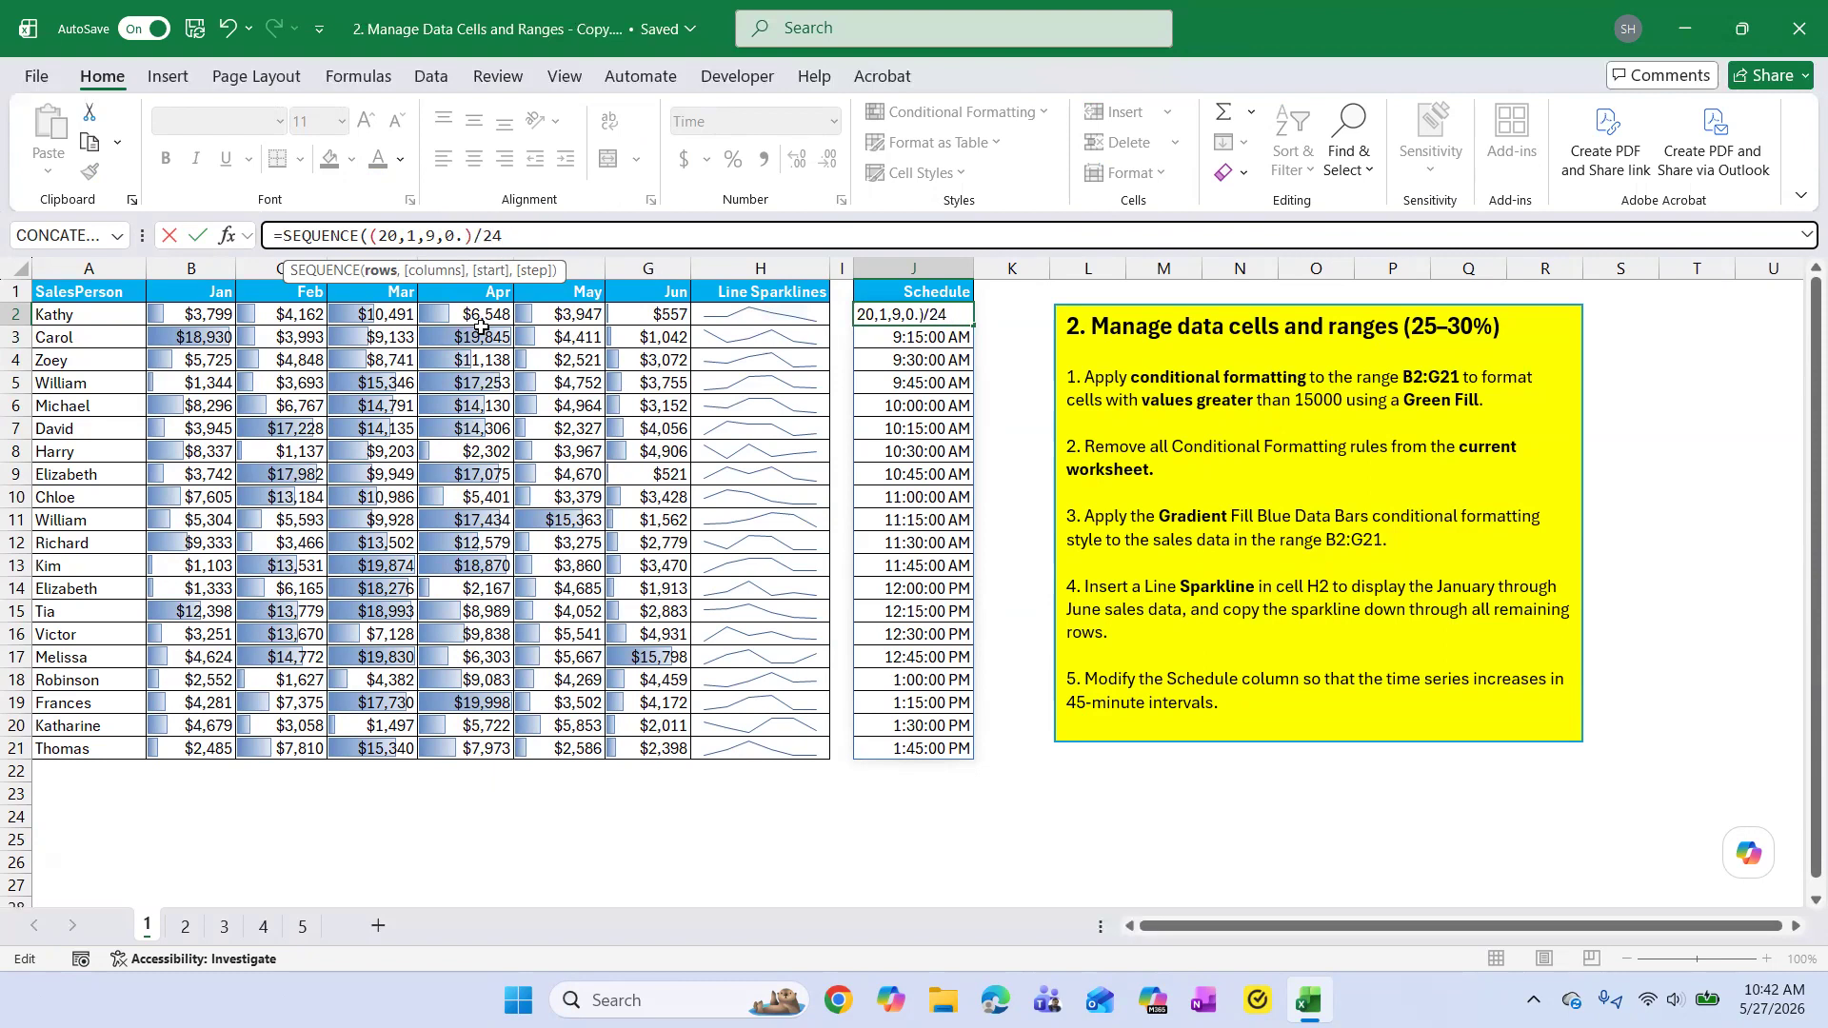
{"action": "type", "text": "75"}
{"action": "key", "text": "Return"}
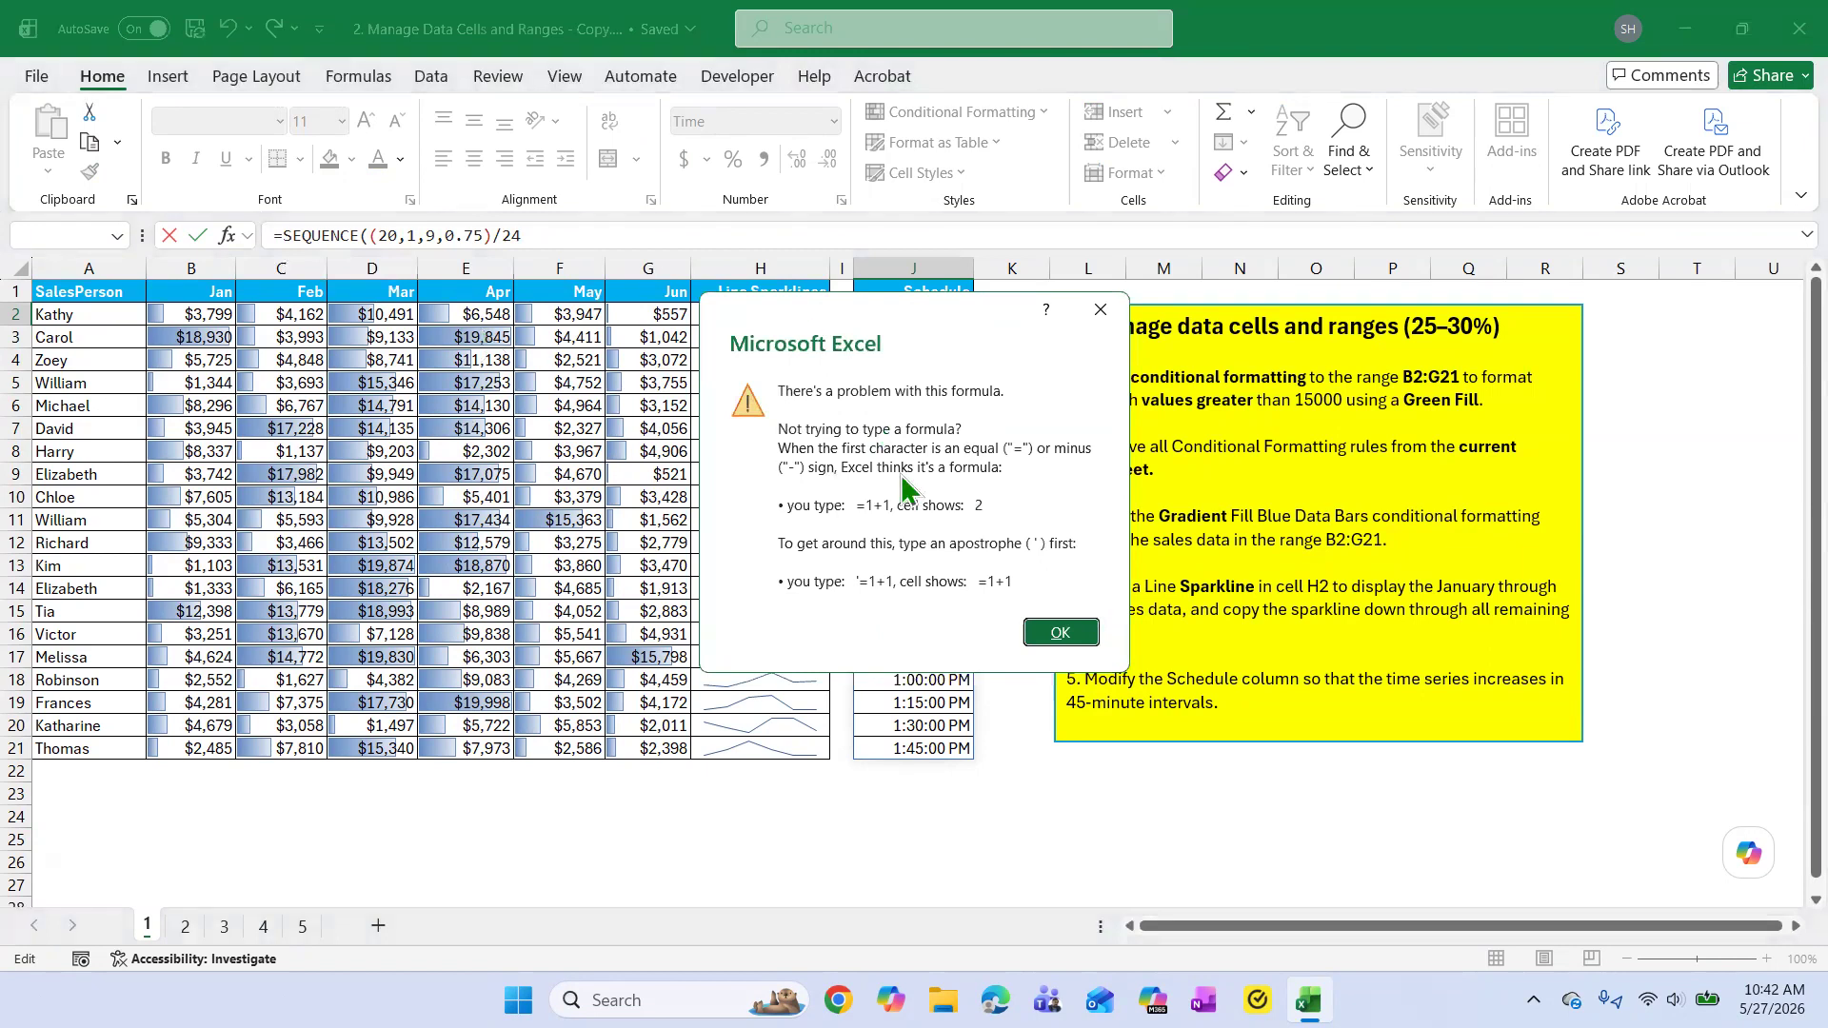
{"action": "left_click", "coordinate": [1060, 632]}
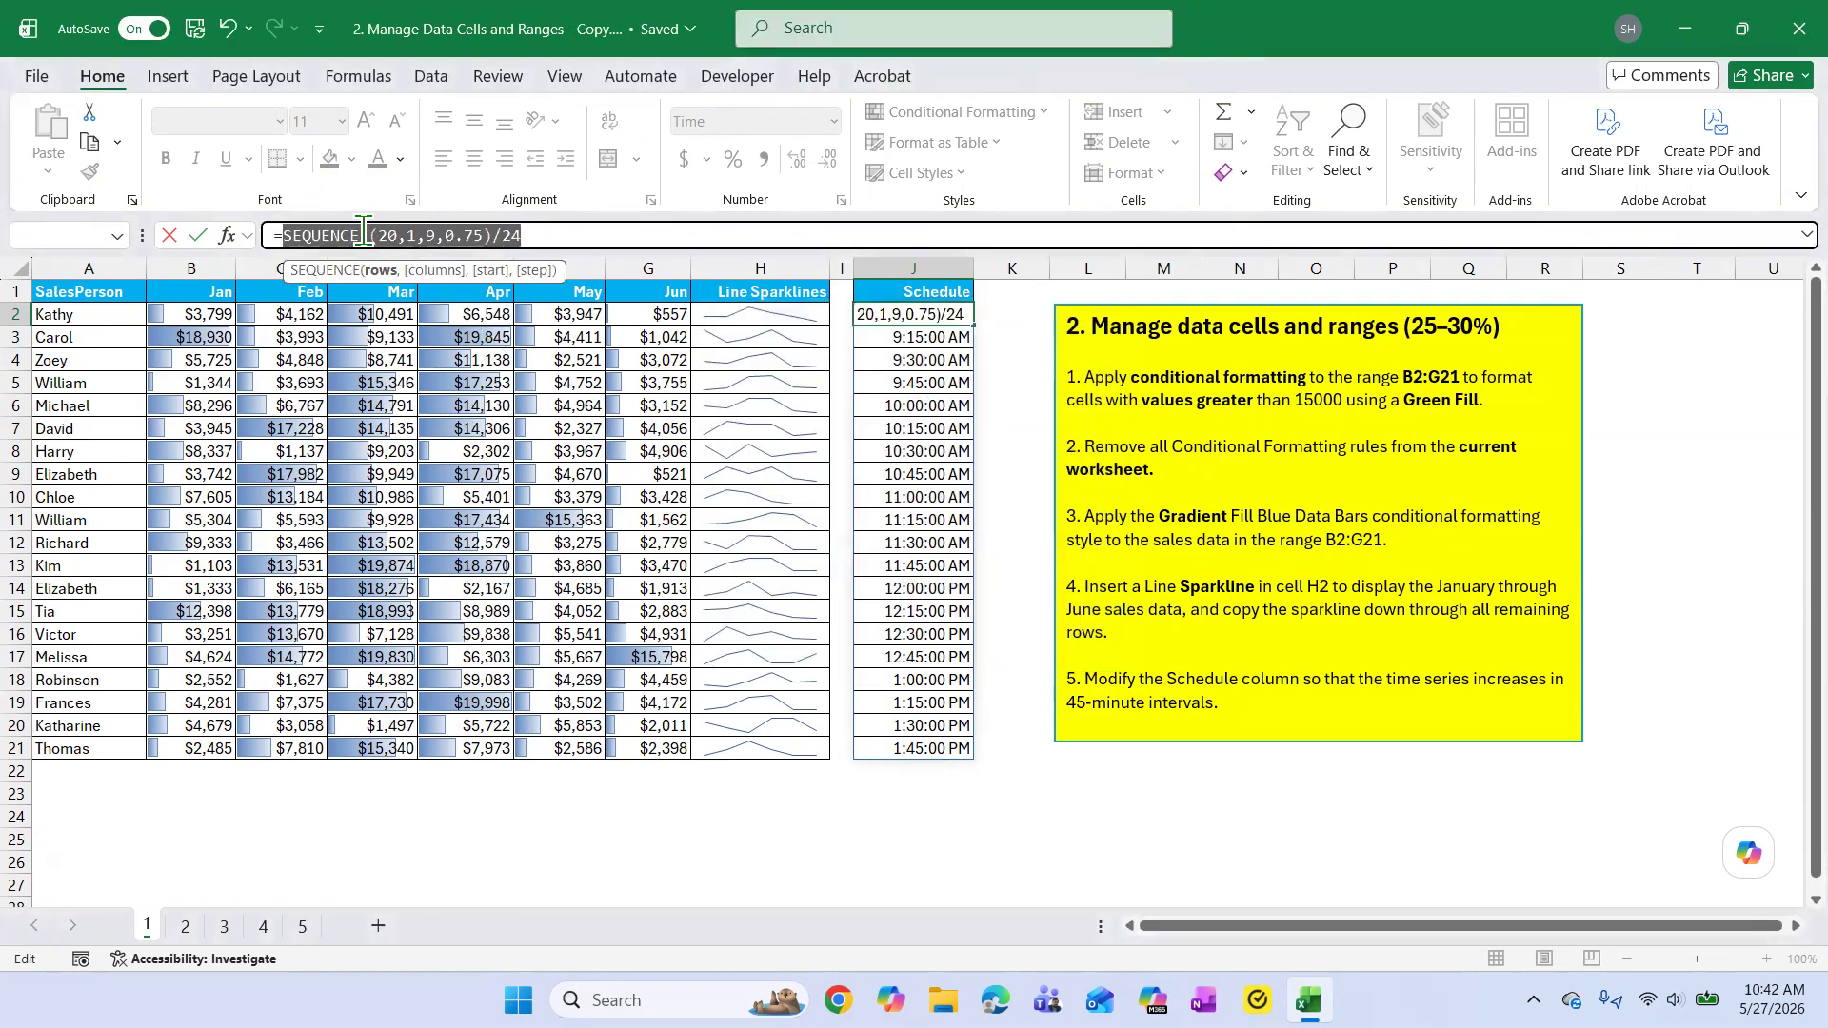
Remove the extra opening parenthesis from the J2 formula and enter it as =SEQUENCE(20,1,9,0.75)/24.
{"action": "left_click", "coordinate": [368, 235]}
{"action": "key", "text": "Delete"}
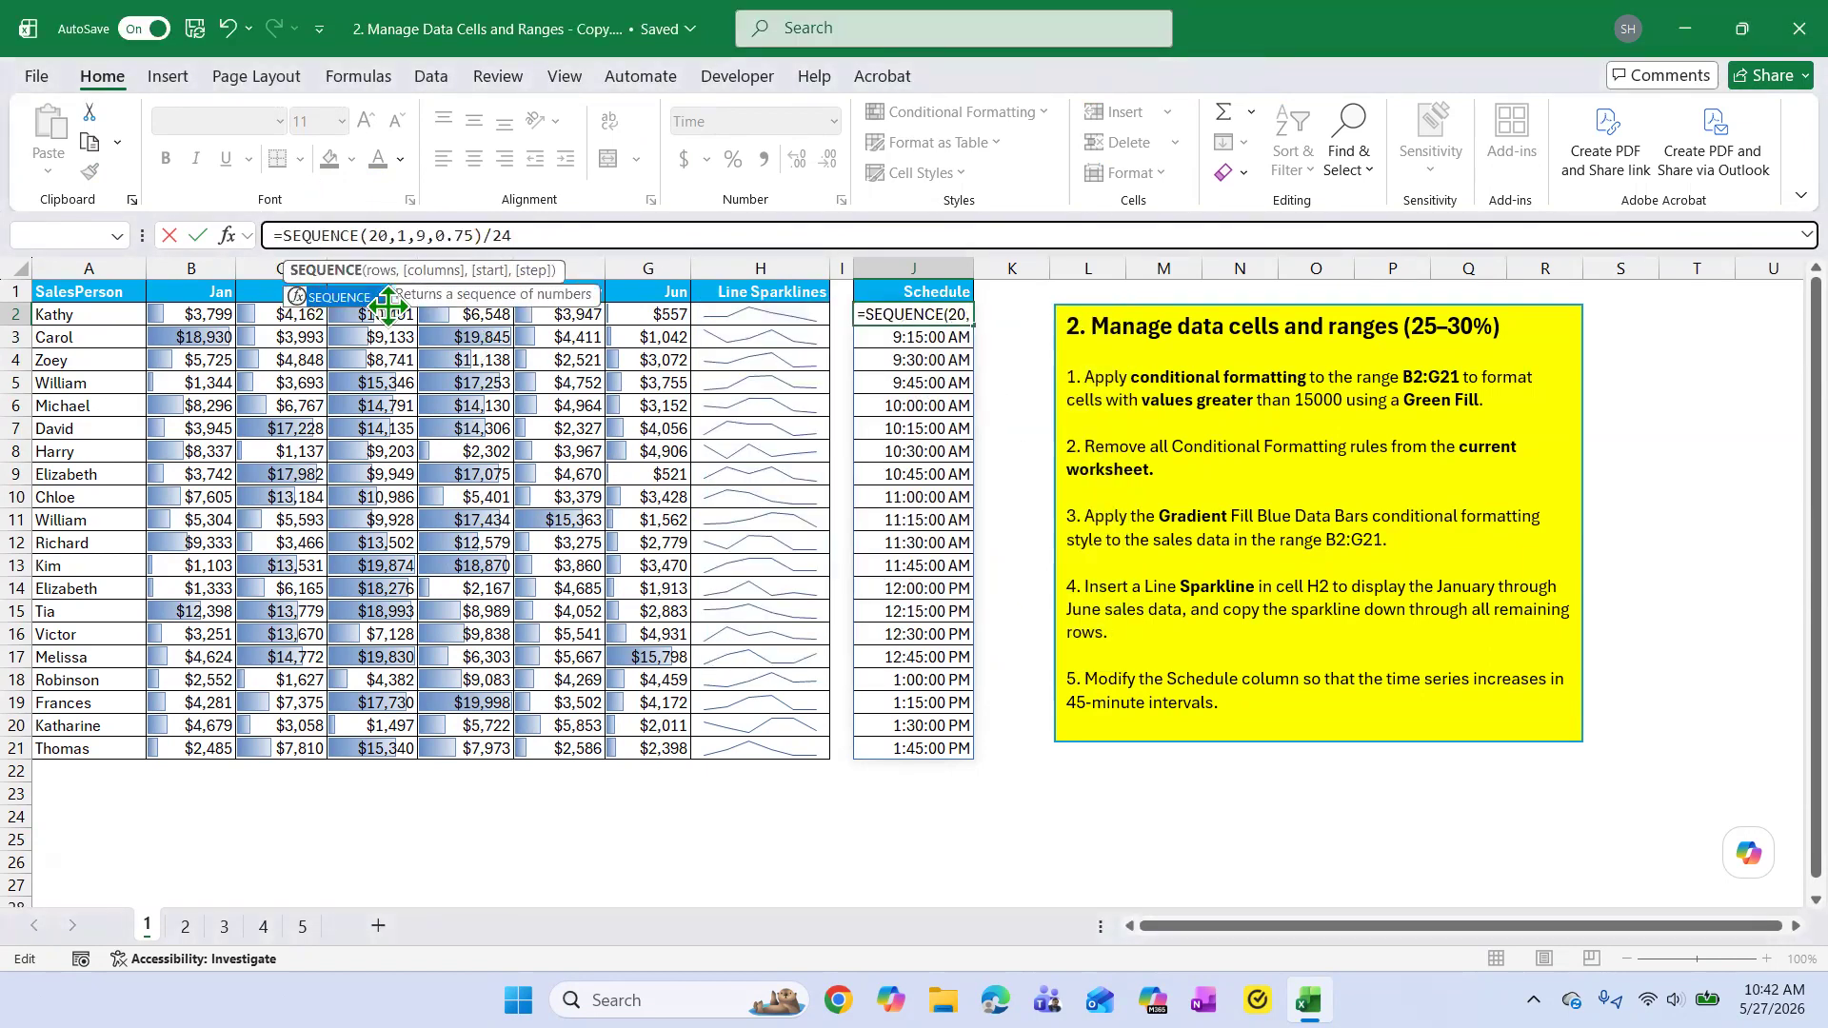
{"action": "left_click", "coordinate": [541, 234]}
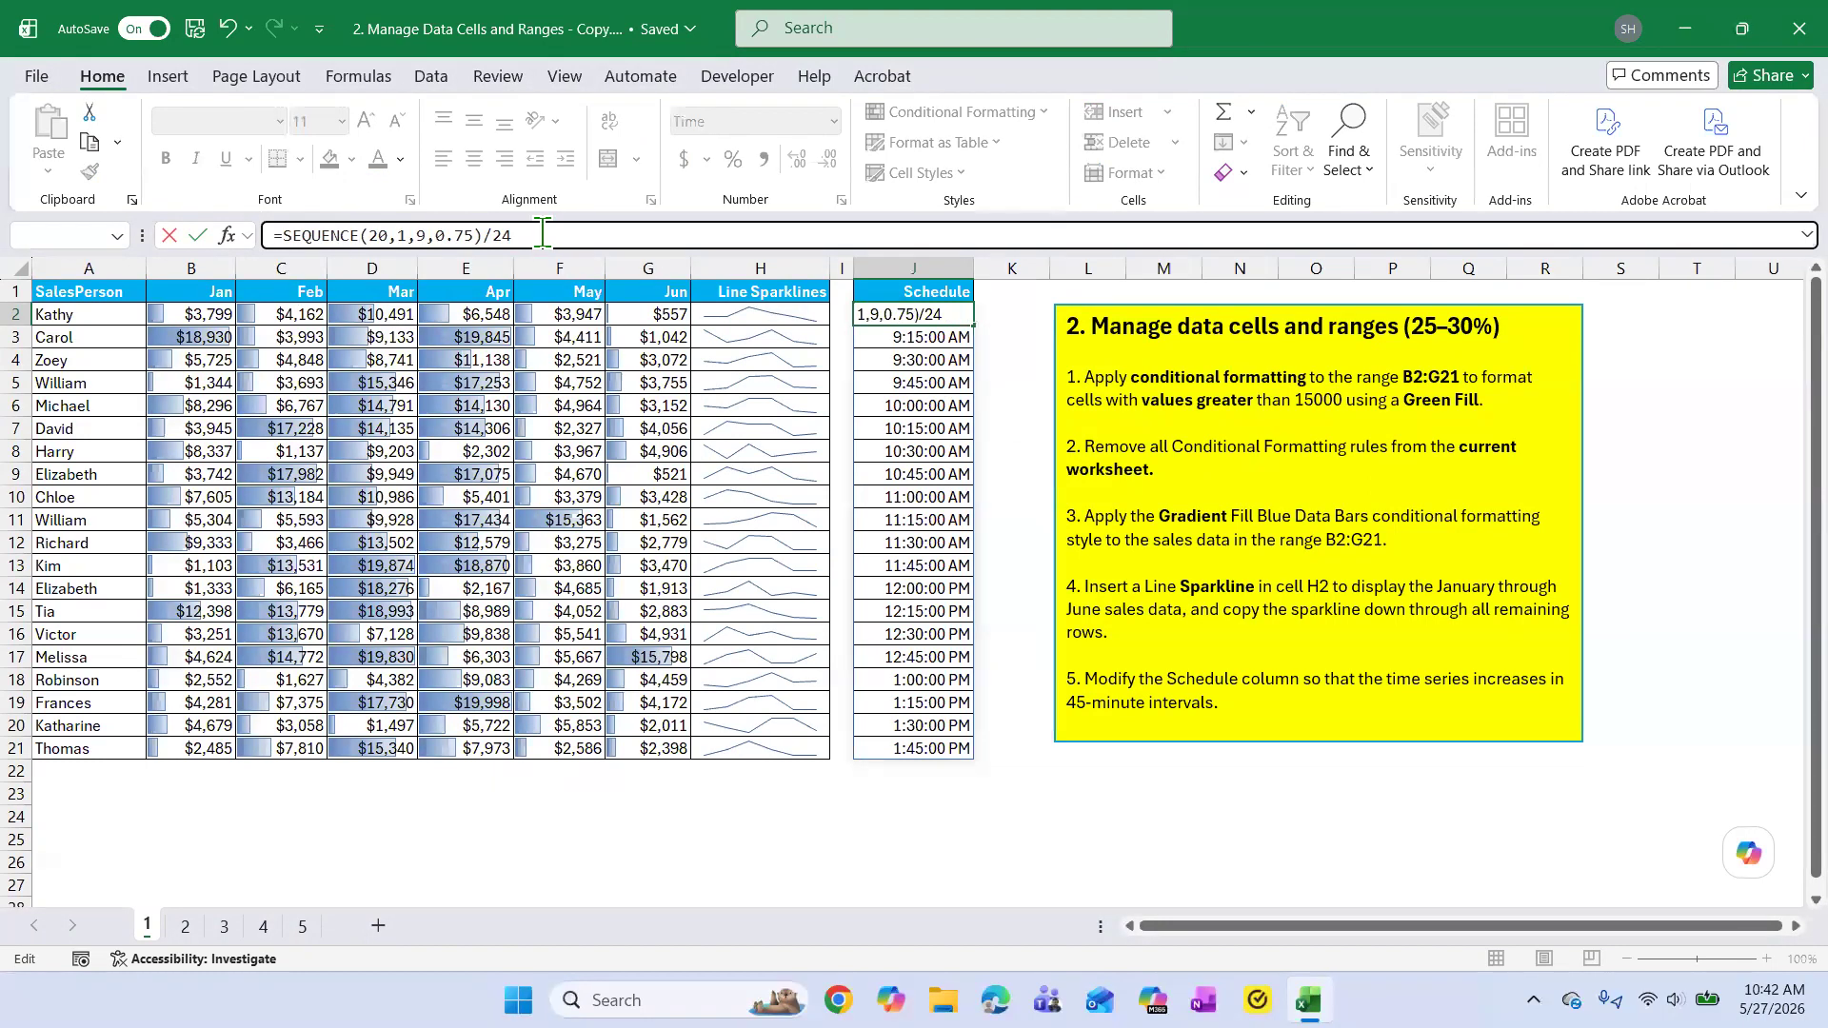
{"action": "key", "text": "Return"}
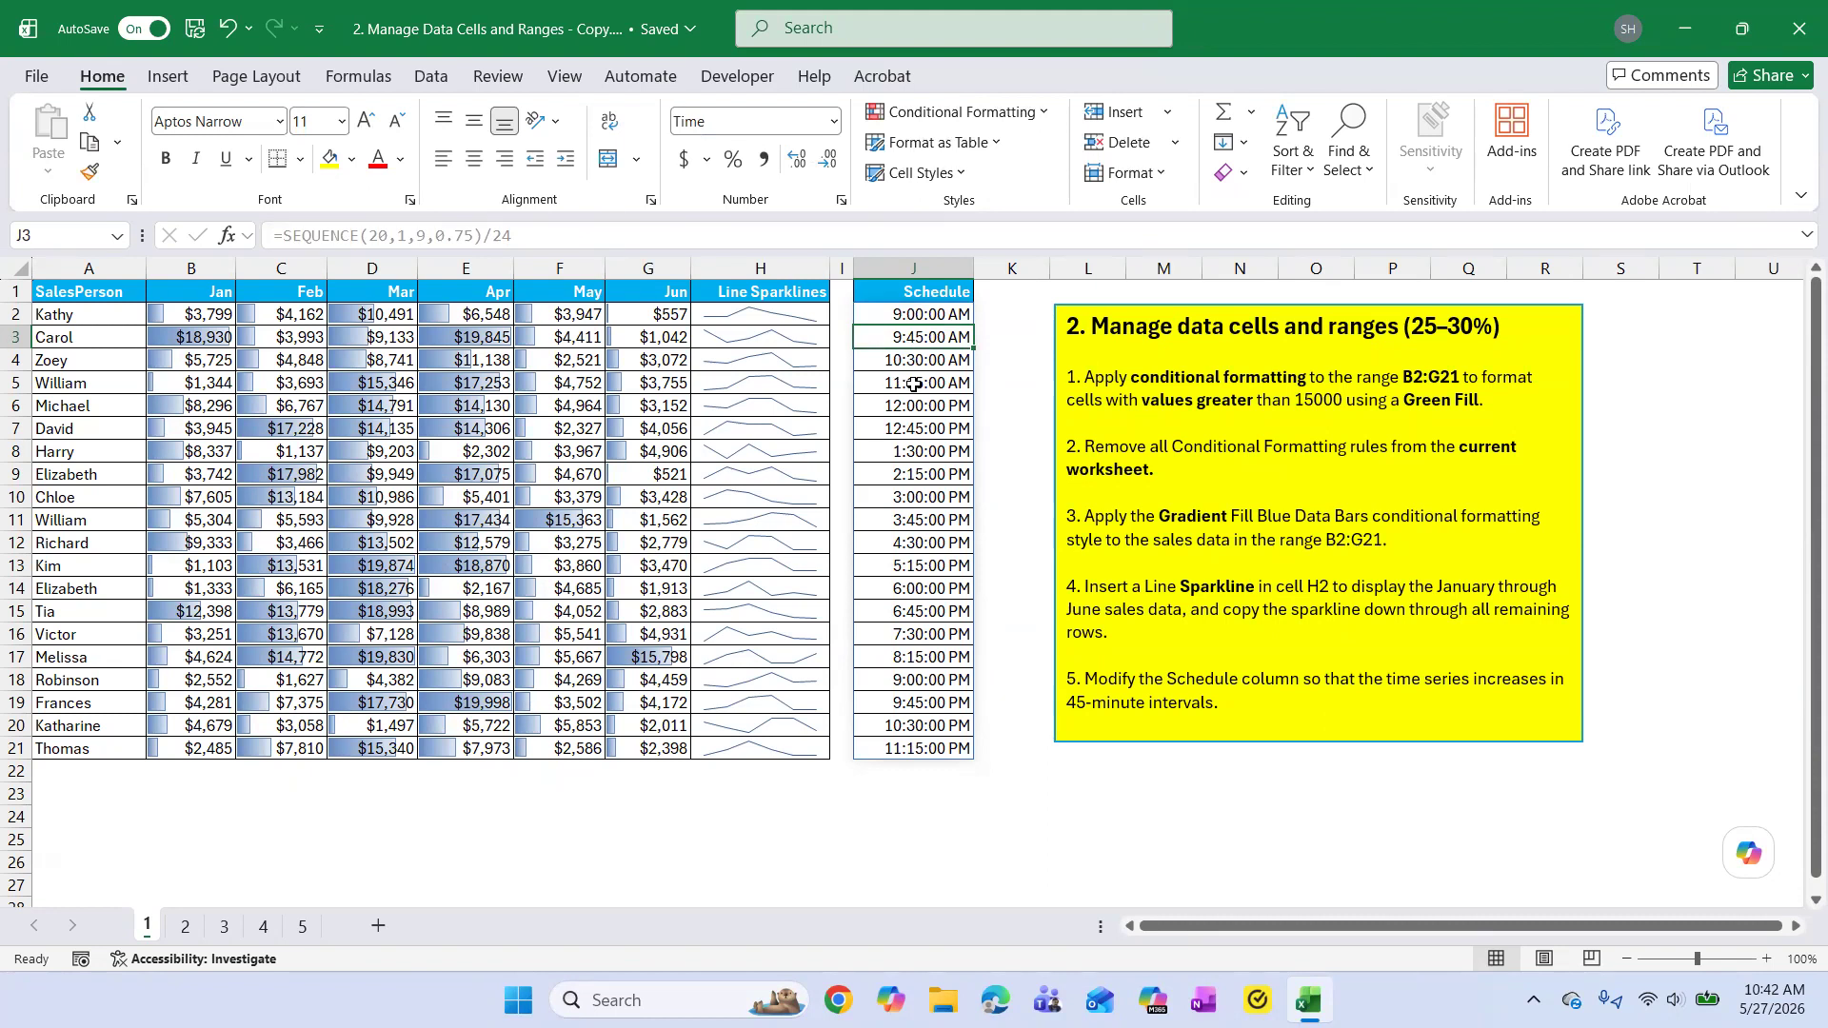
Change the step of the SEQUENCE formula in J2 to 0.5 to demonstrate 30-minute Schedule intervals.
{"action": "left_click", "coordinate": [1287, 480]}
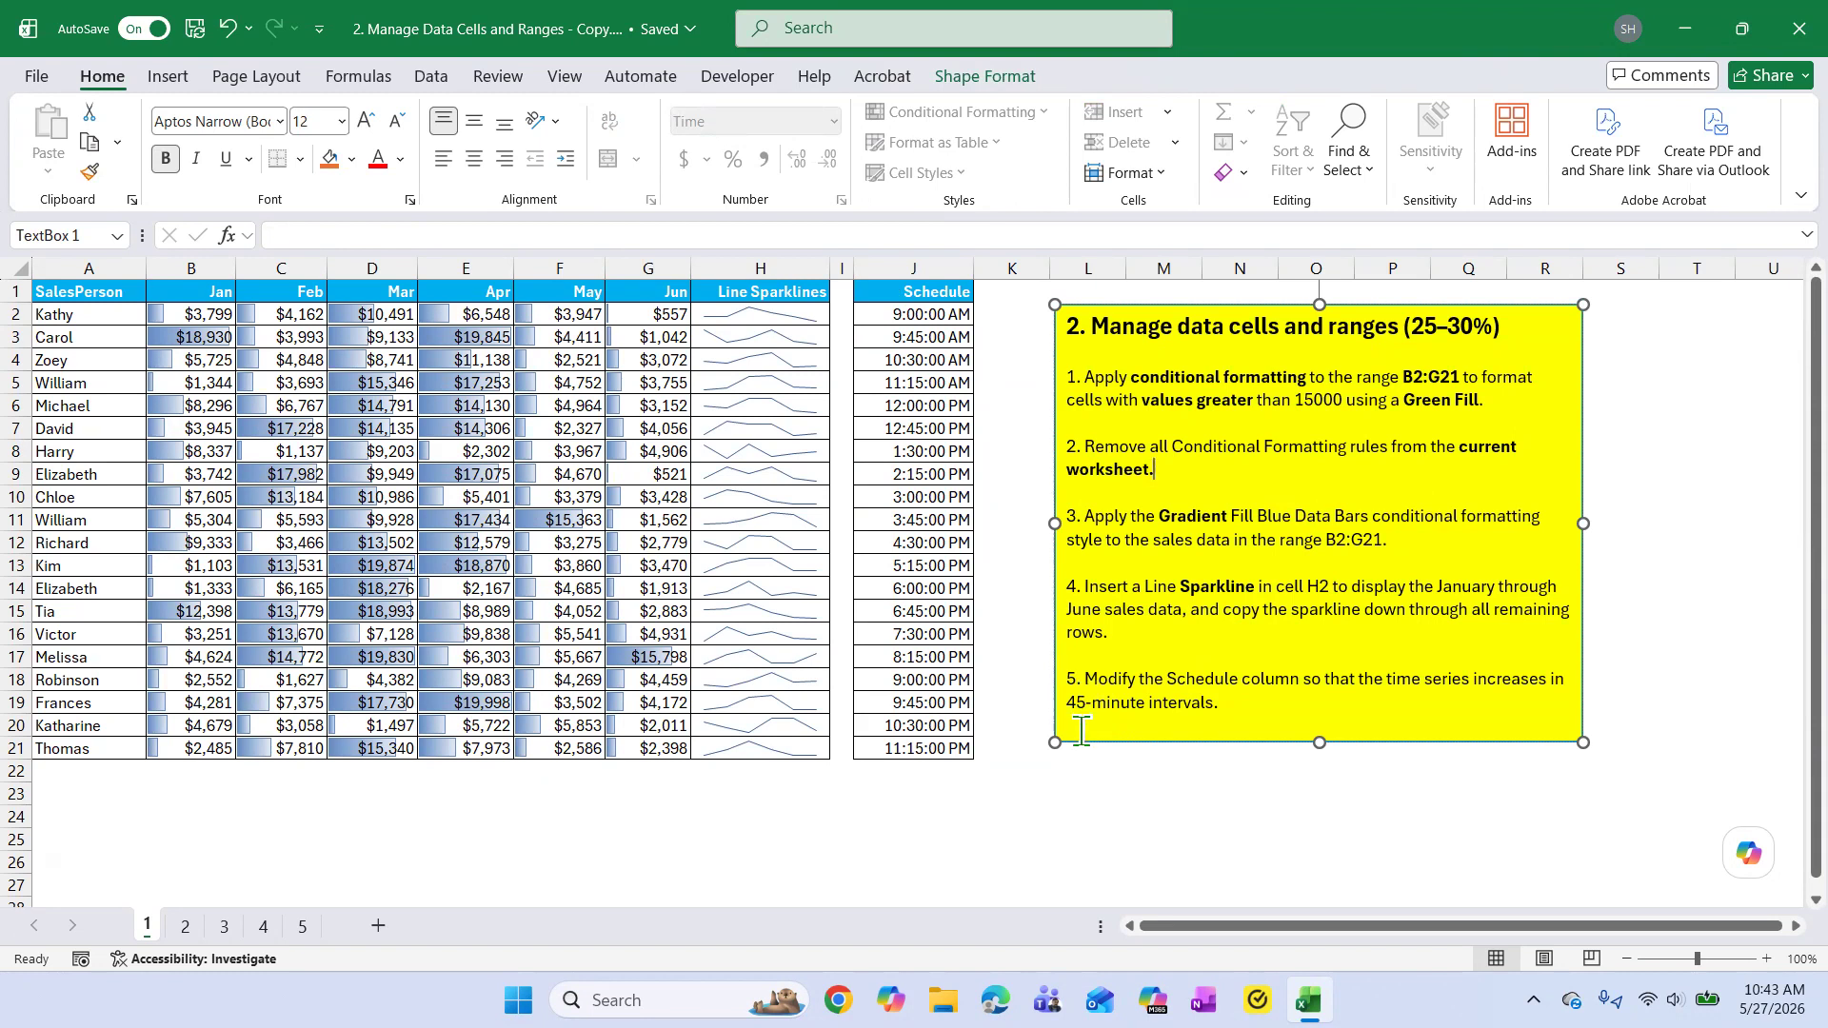
{"action": "left_click", "coordinate": [901, 323]}
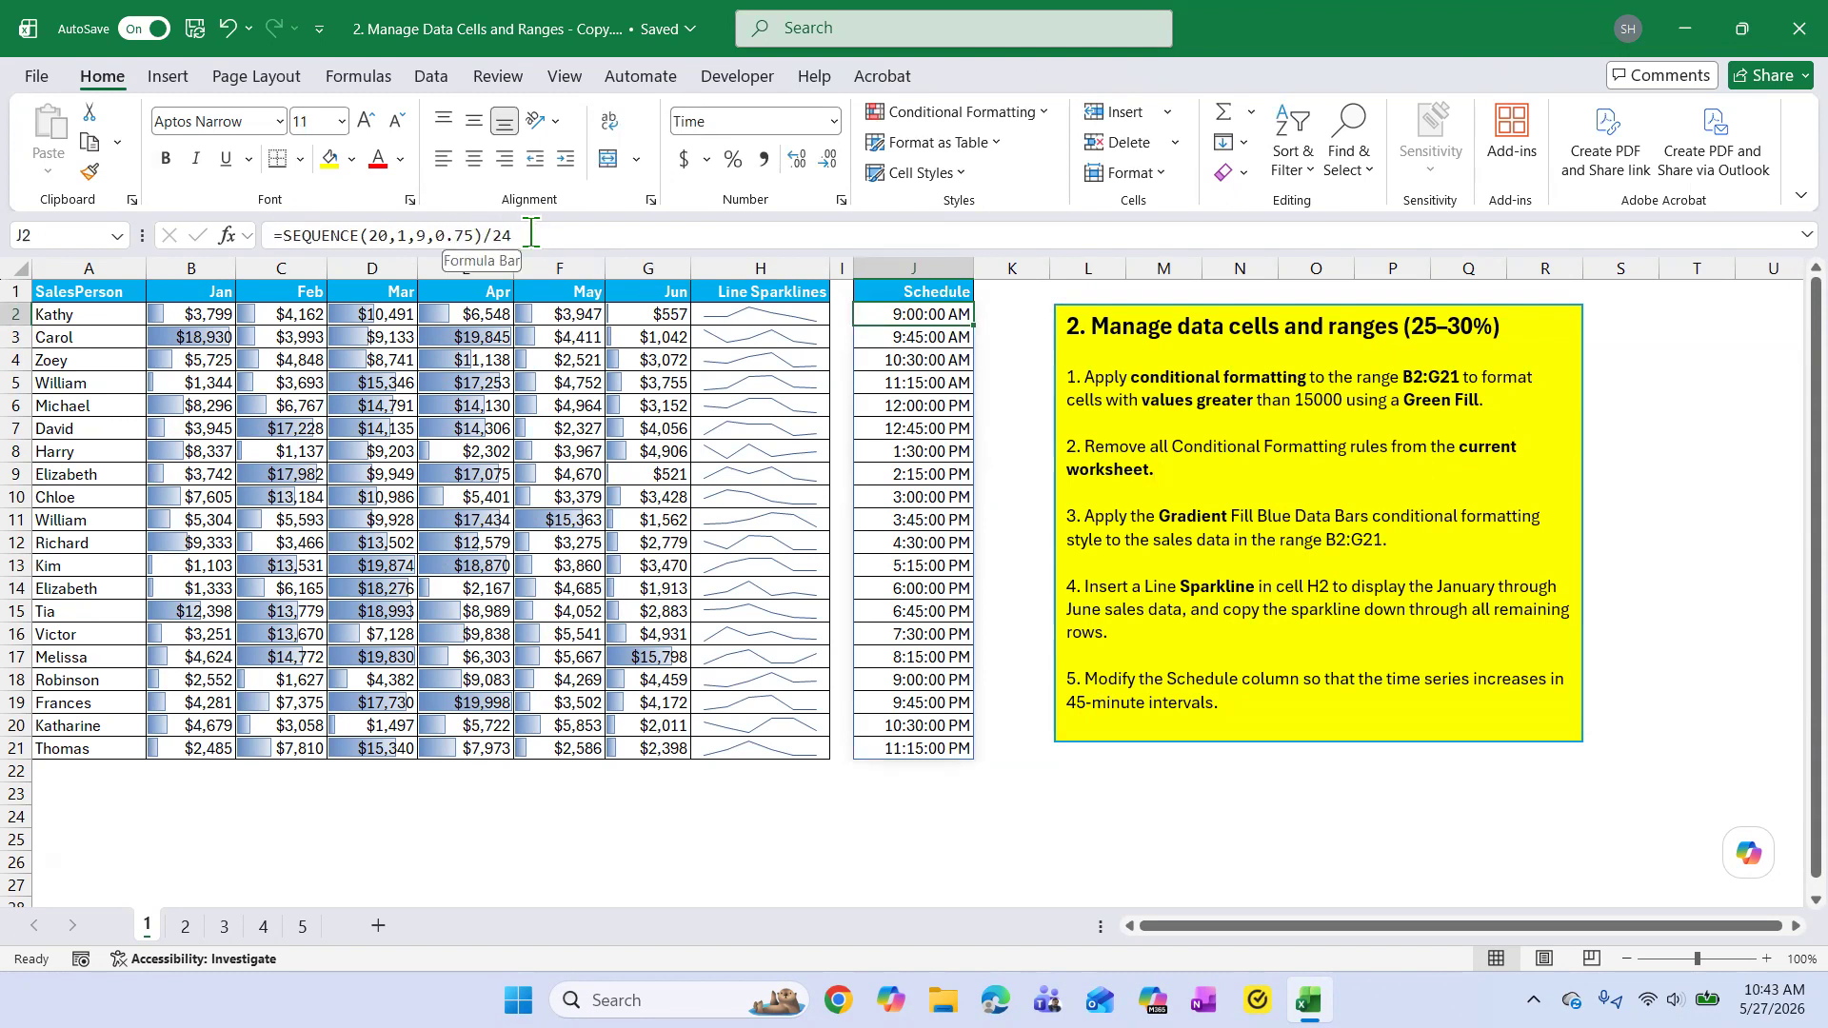
{"action": "left_click", "coordinate": [479, 235]}
{"action": "key", "text": "BackSpace"}
{"action": "key", "text": "BackSpace"}
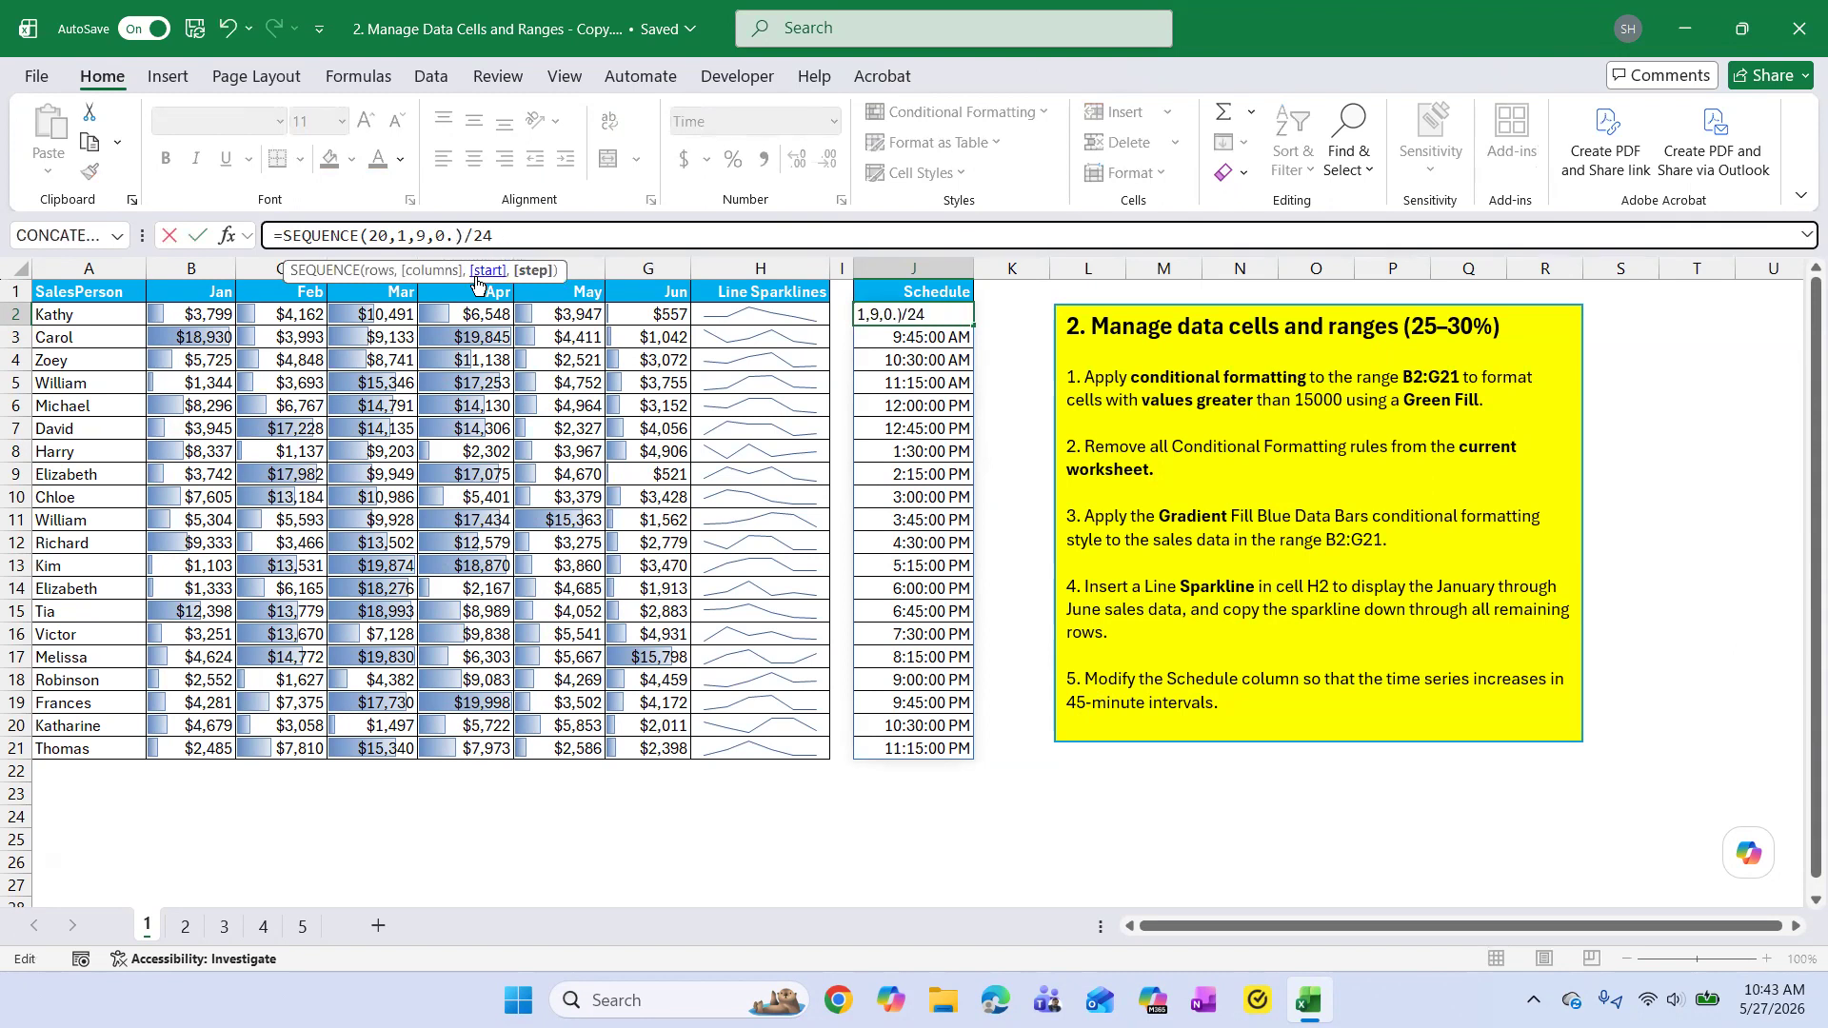
{"action": "type", "text": "50"}
{"action": "key", "text": "Return"}
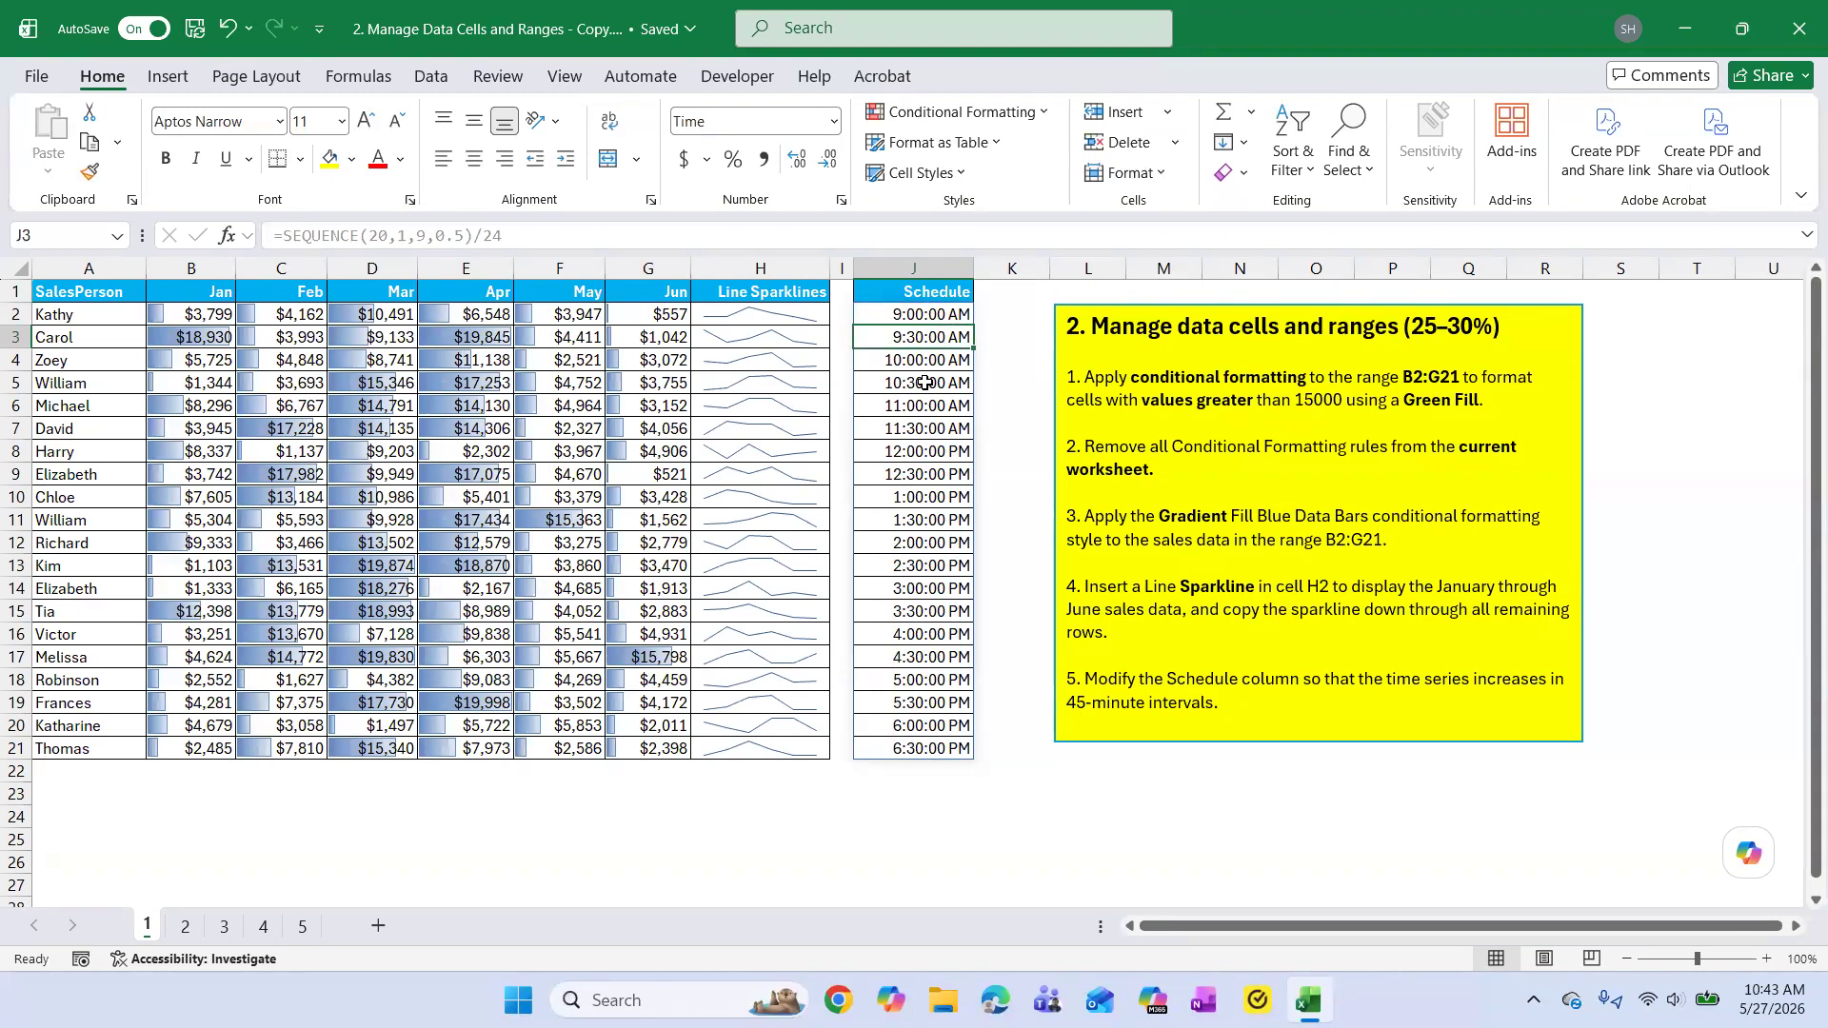
Add the interval note "15 - 0.25" after task 5 in the yellow instruction box and change it to "30 - 0.50".
{"action": "left_click", "coordinate": [1256, 702]}
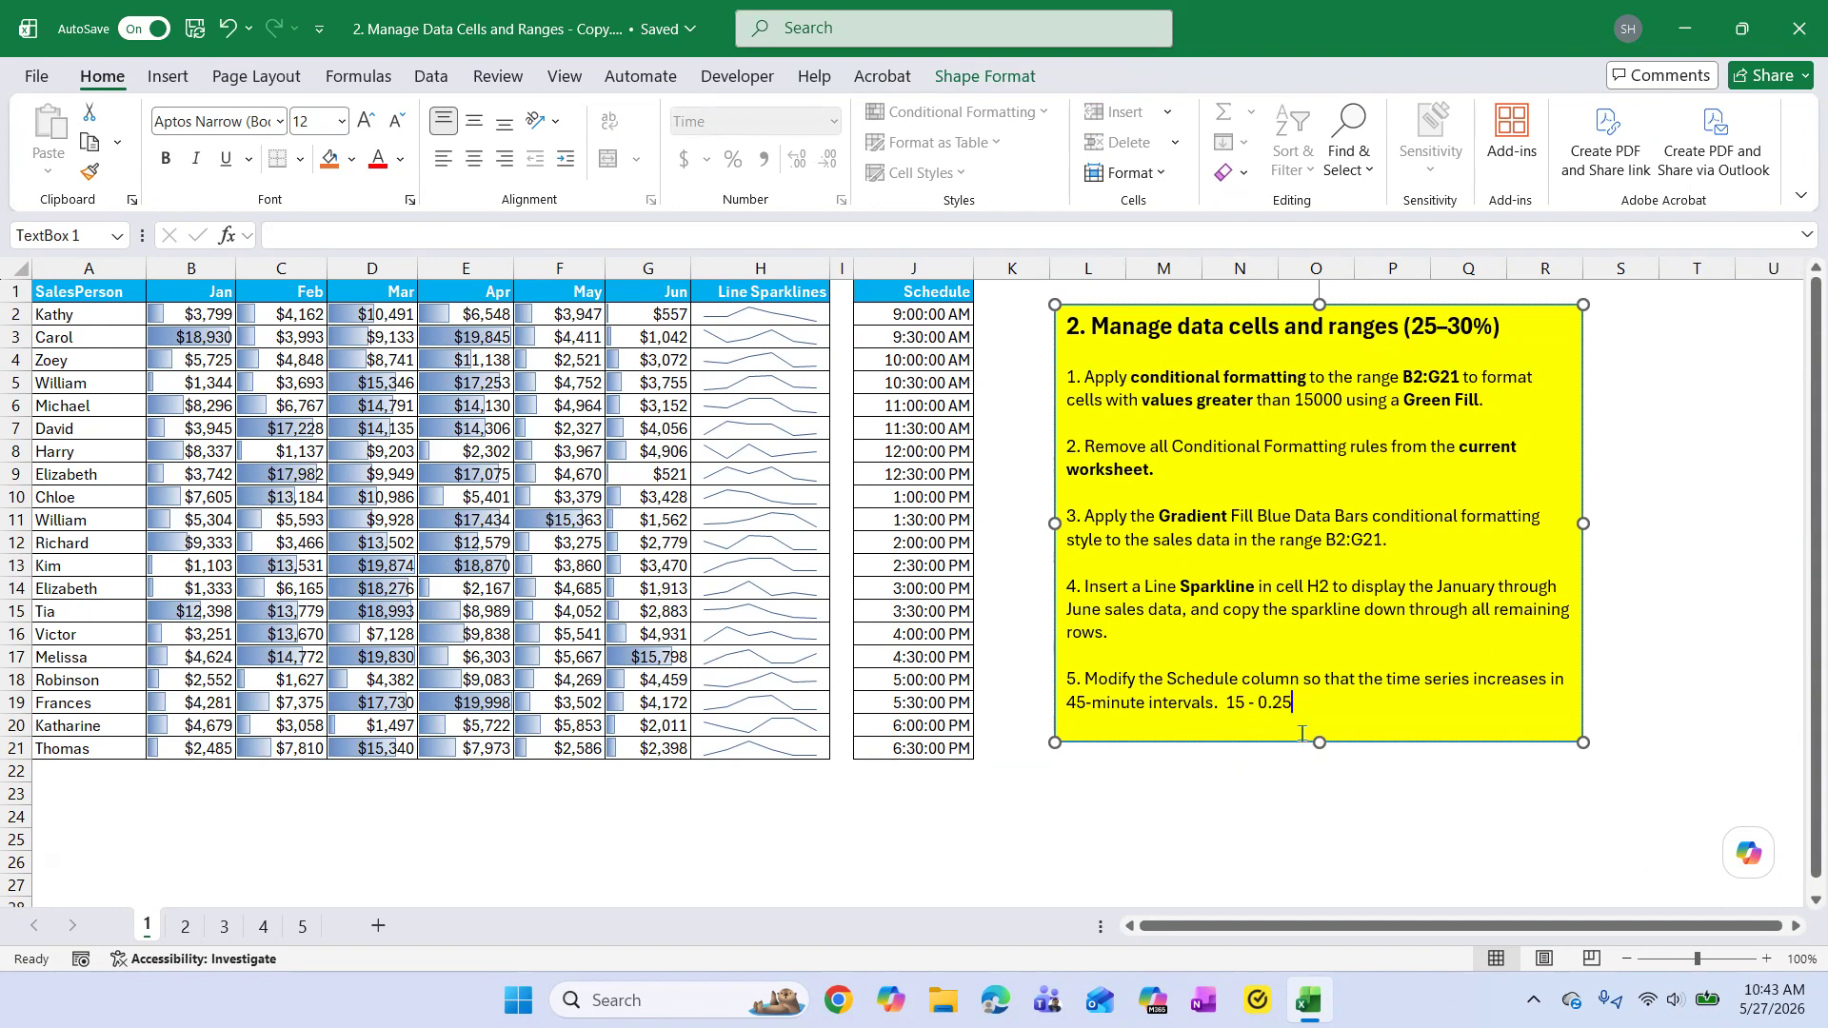
{"action": "left_click", "coordinate": [1244, 703]}
{"action": "key", "text": "BackSpace"}
{"action": "key", "text": "BackSpace"}
{"action": "type", "text": "30"}
{"action": "left_click_drag", "start_coordinate": [1257, 702], "coordinate": [1304, 702]}
{"action": "left_click", "coordinate": [1304, 702]}
Change the interval note after task 5 in the yellow instruction box to "45 - 0.75".
{"action": "left_click", "coordinate": [1244, 702]}
{"action": "key", "text": "BackSpace"}
{"action": "key", "text": "BackSpace"}
{"action": "type", "text": "45"}
{"action": "left_click_drag", "start_coordinate": [1258, 702], "coordinate": [1301, 710]}
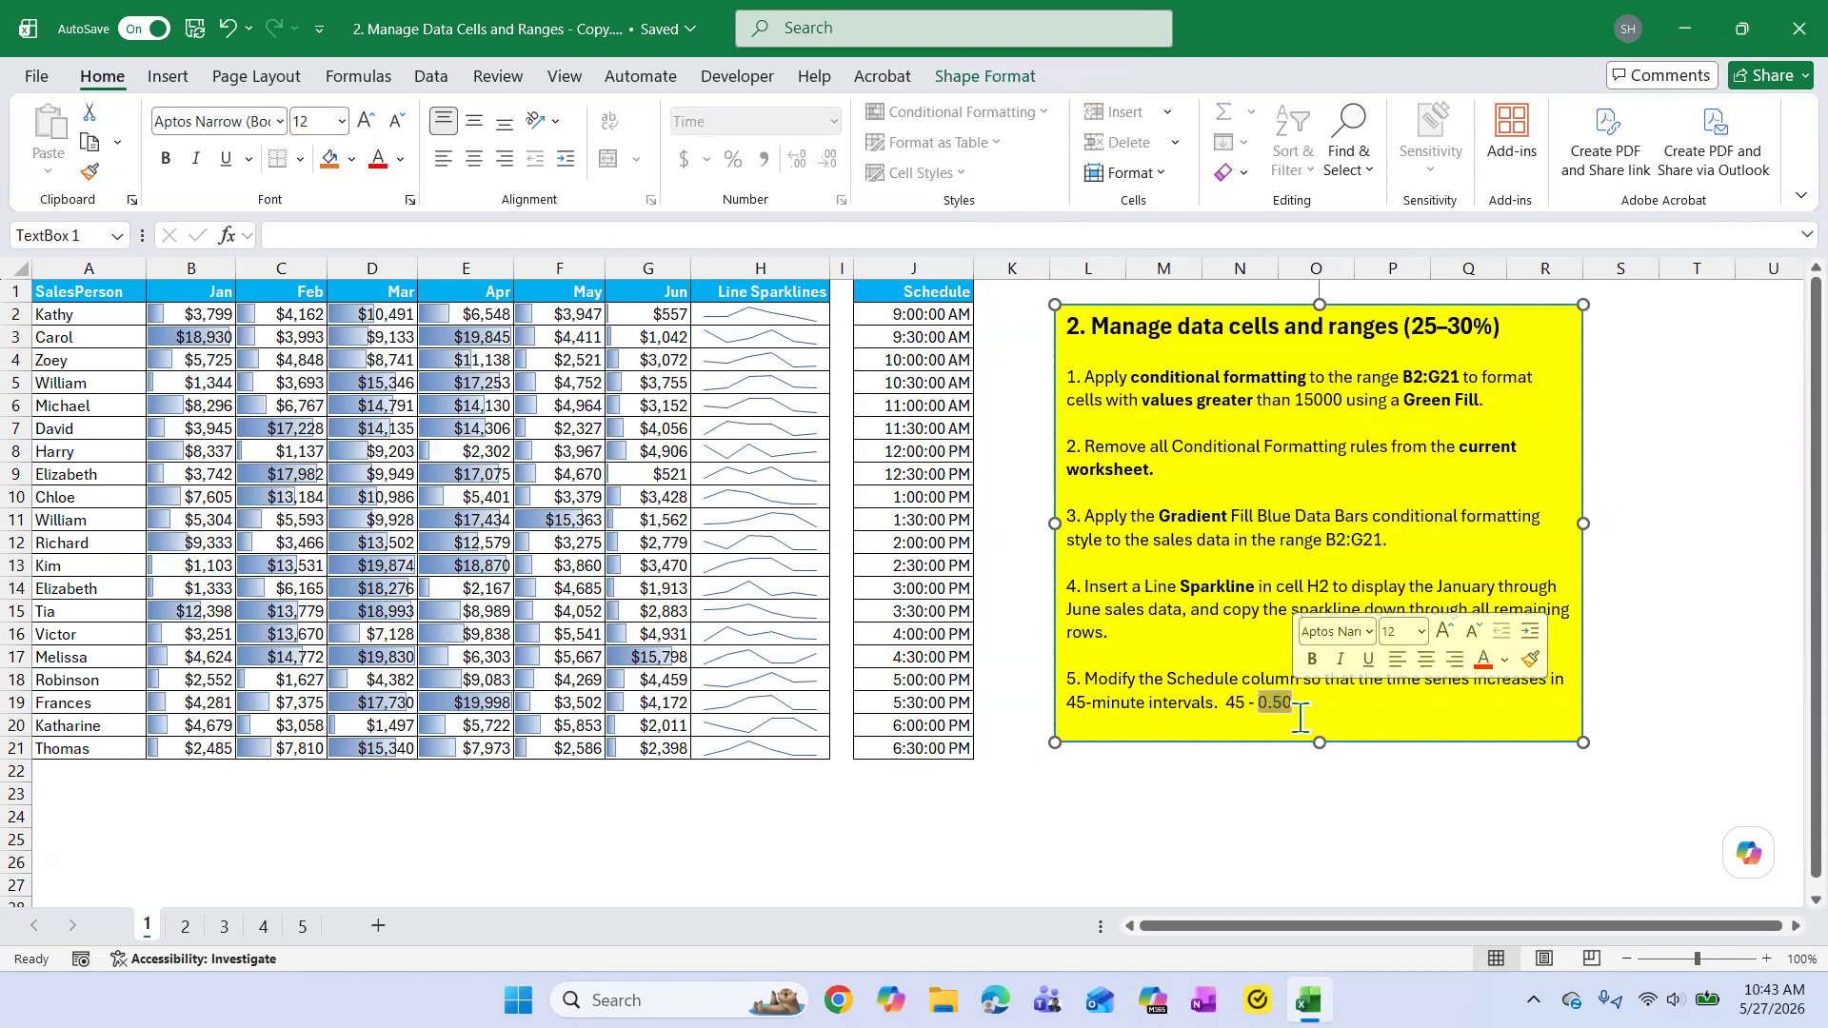
{"action": "type", "text": "0"}
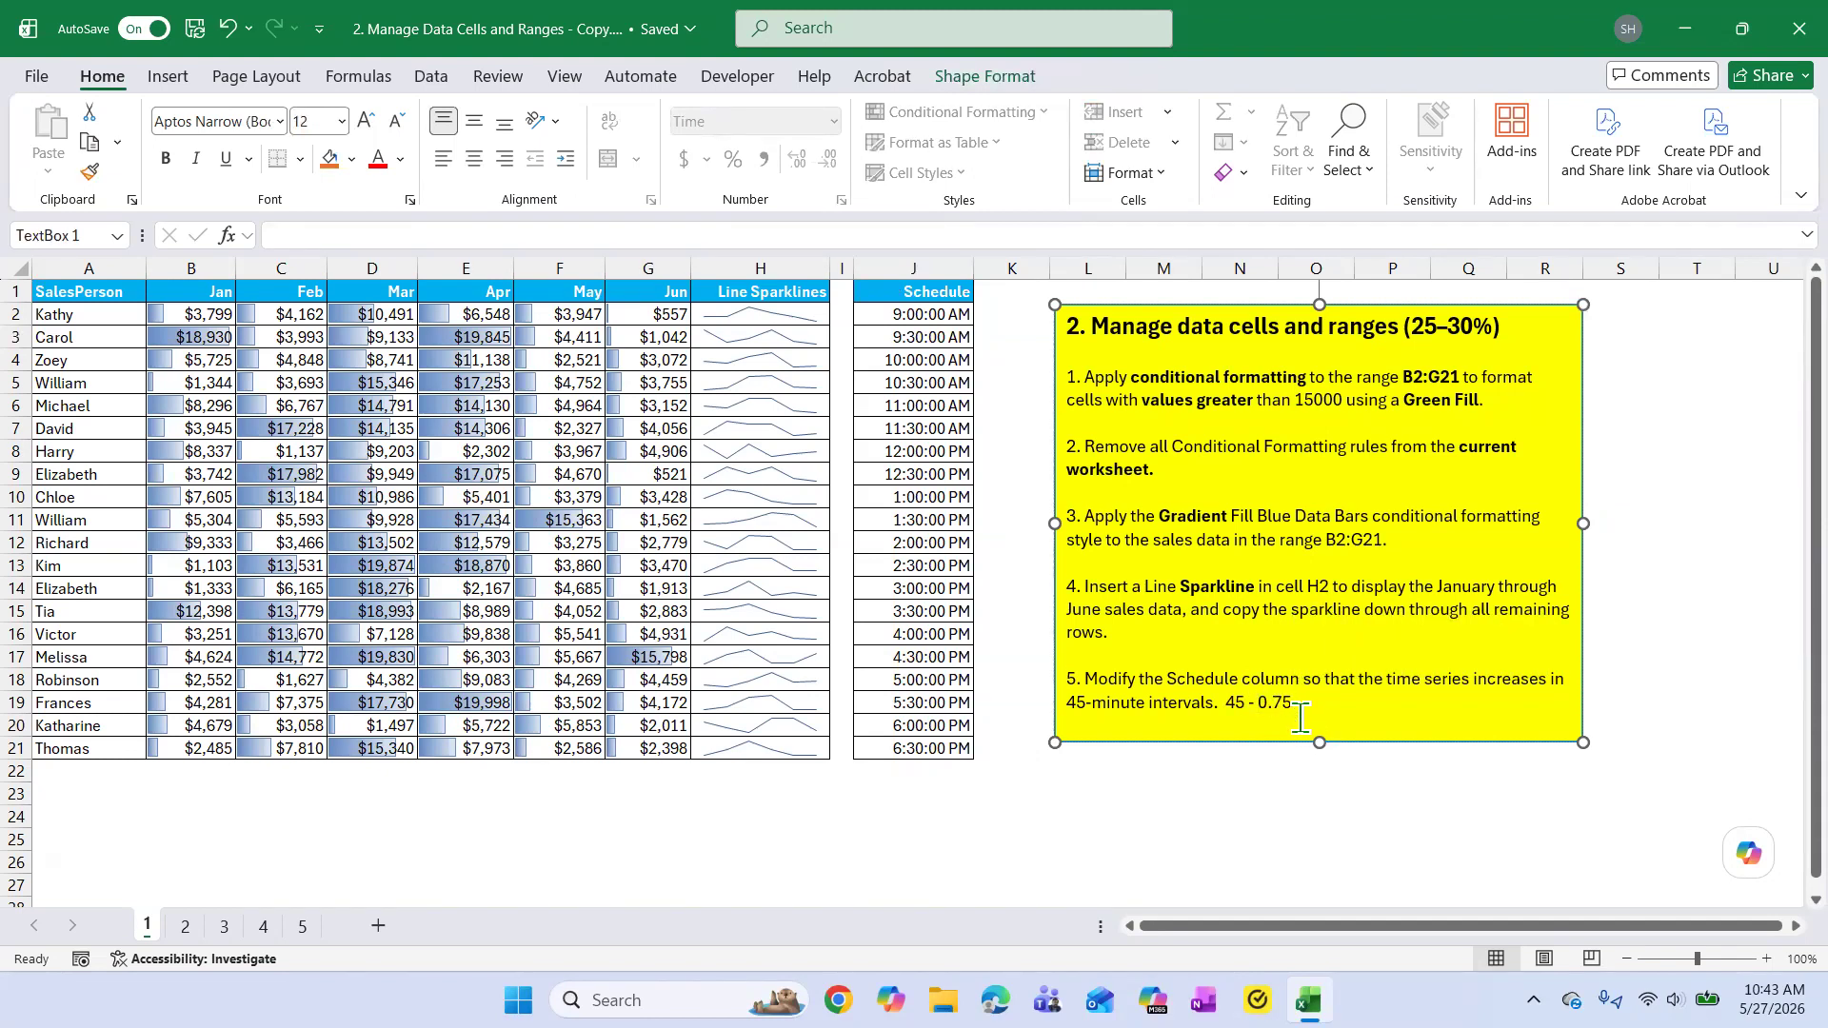
Delete the interval note after task 5 from the yellow instruction box.
{"action": "left_click_drag", "start_coordinate": [1225, 703], "coordinate": [1301, 703]}
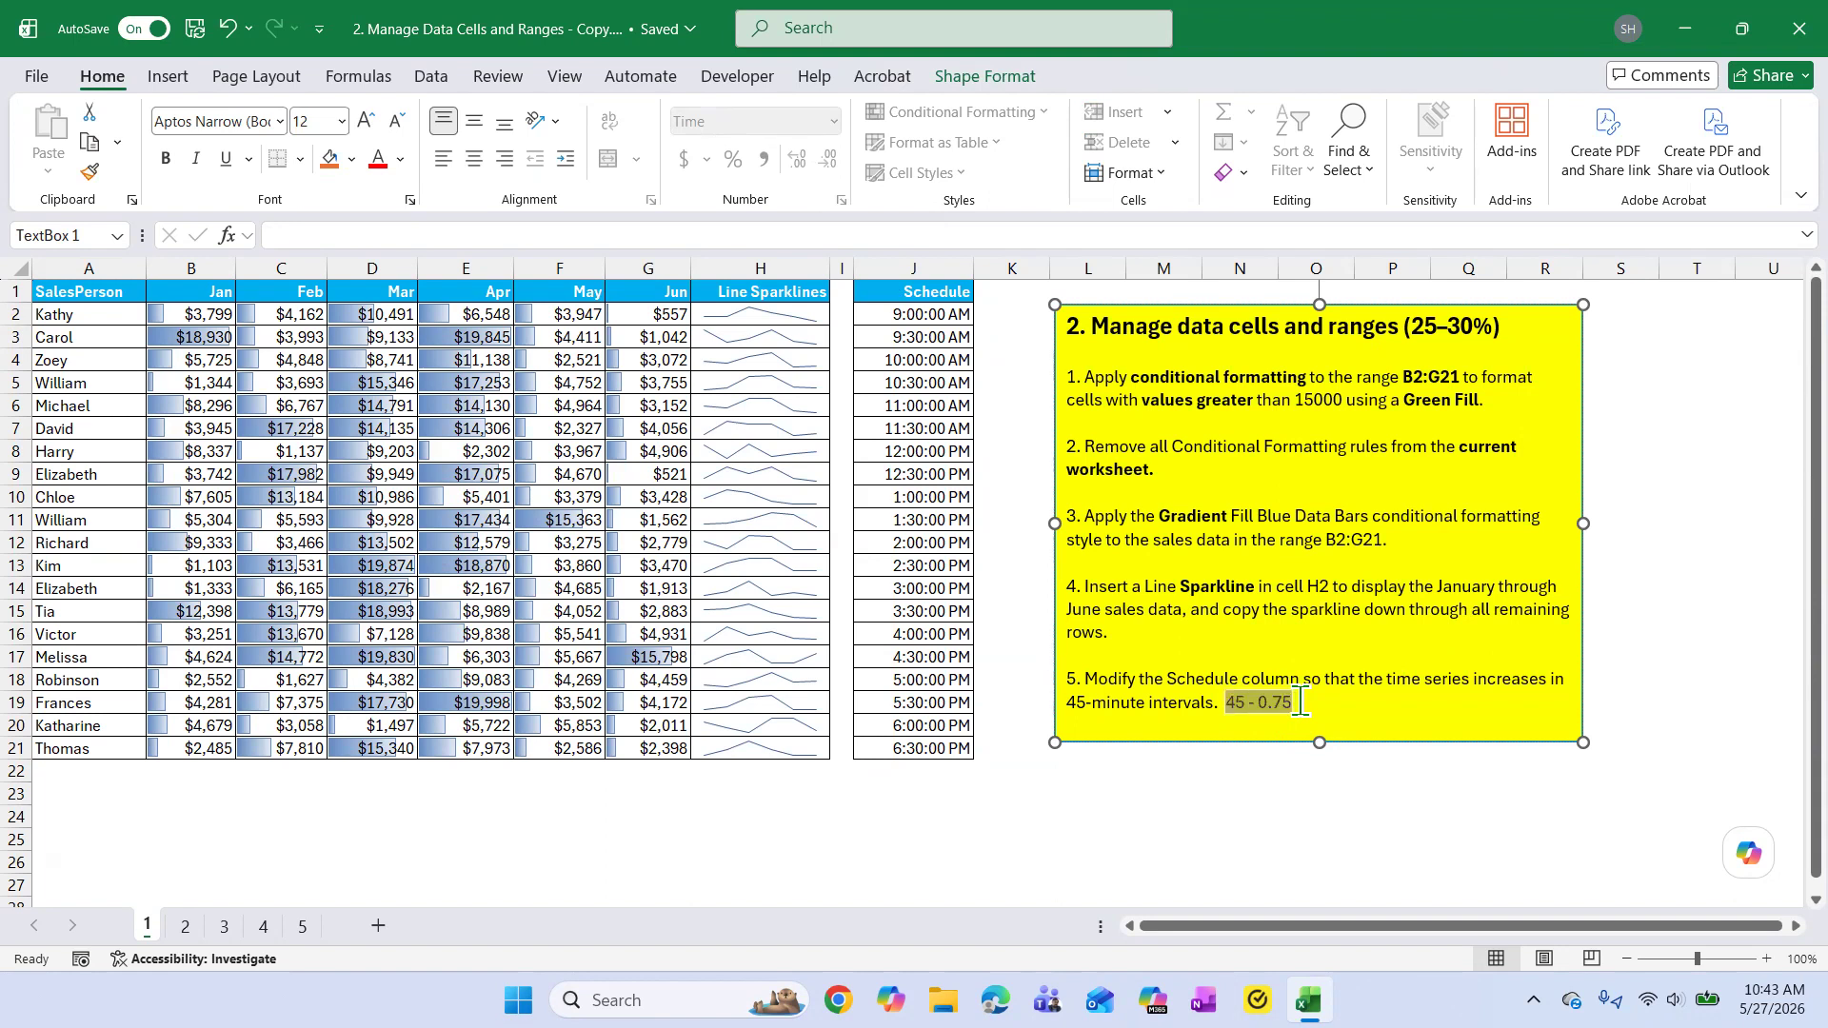
{"action": "key", "text": "BackSpace"}
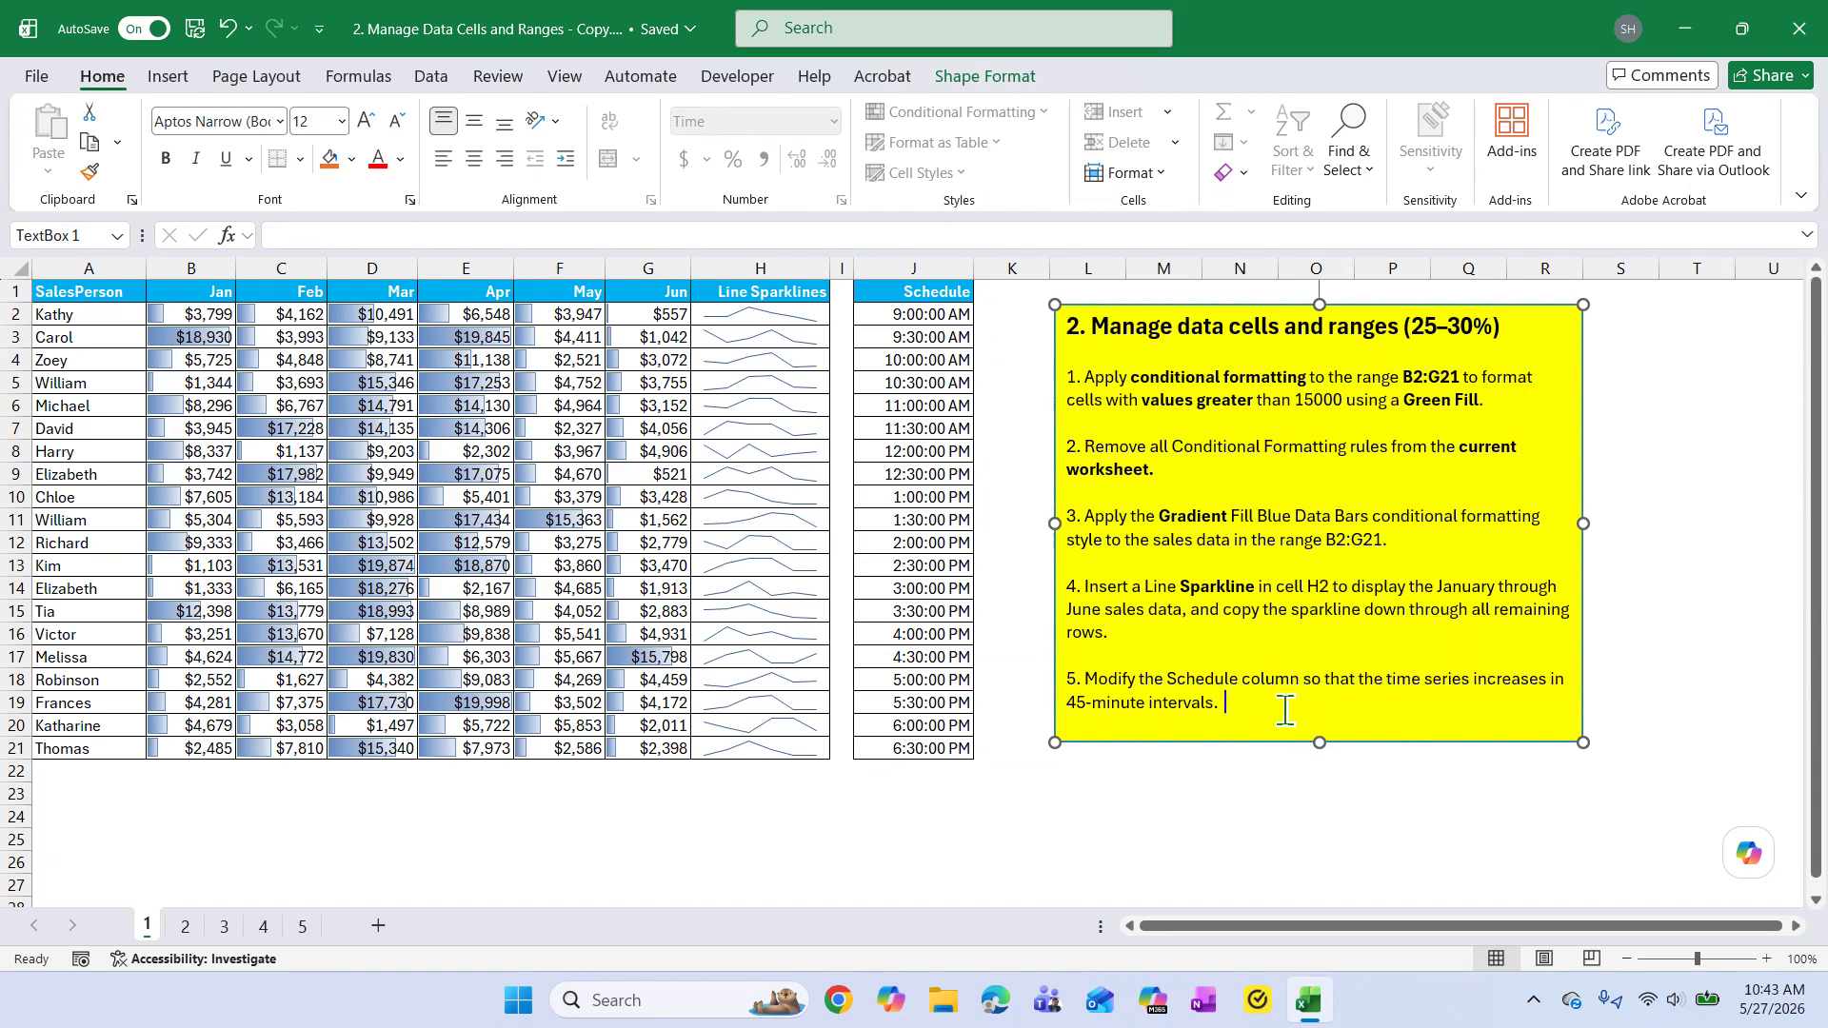
Change the step of the SEQUENCE formula in J2 to 1 to demonstrate one-hour Schedule intervals.
{"action": "left_click", "coordinate": [910, 317]}
{"action": "left_click", "coordinate": [466, 235]}
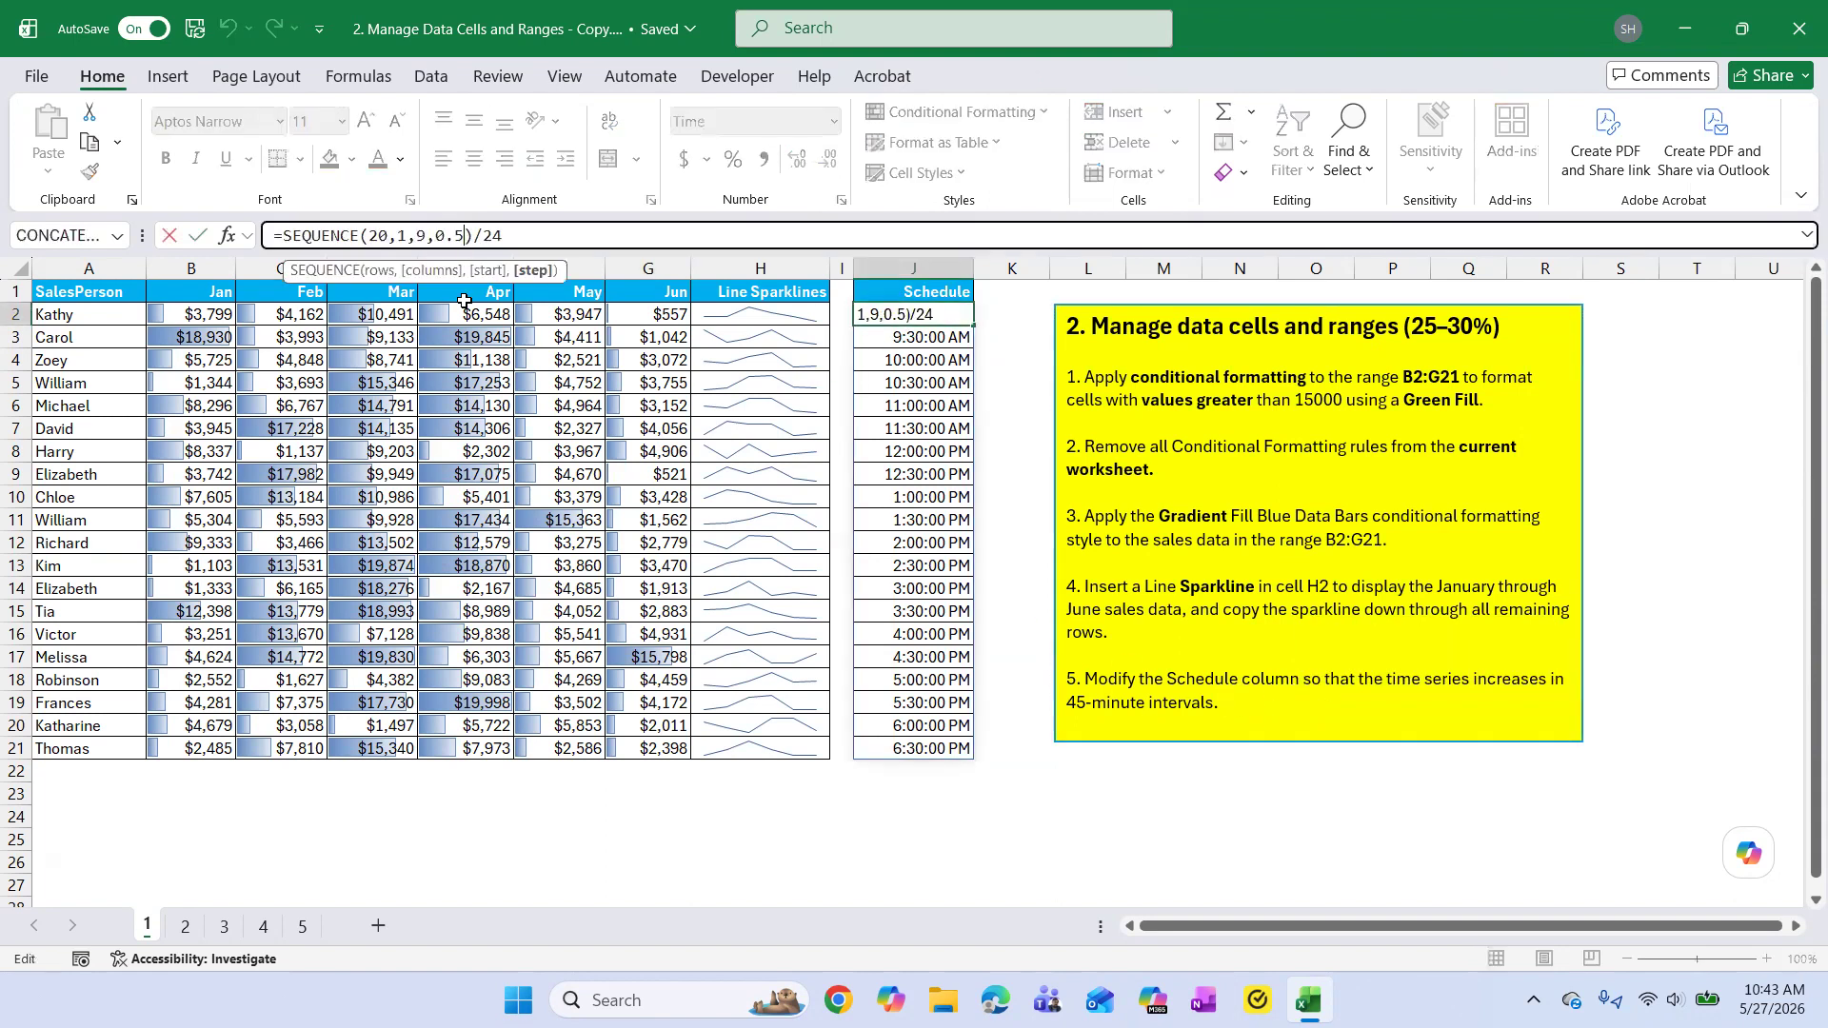
{"action": "key", "text": "BackSpace"}
{"action": "key", "text": "BackSpace"}
{"action": "key", "text": "BackSpace"}
{"action": "type", "text": "1"}
{"action": "key", "text": "Return"}
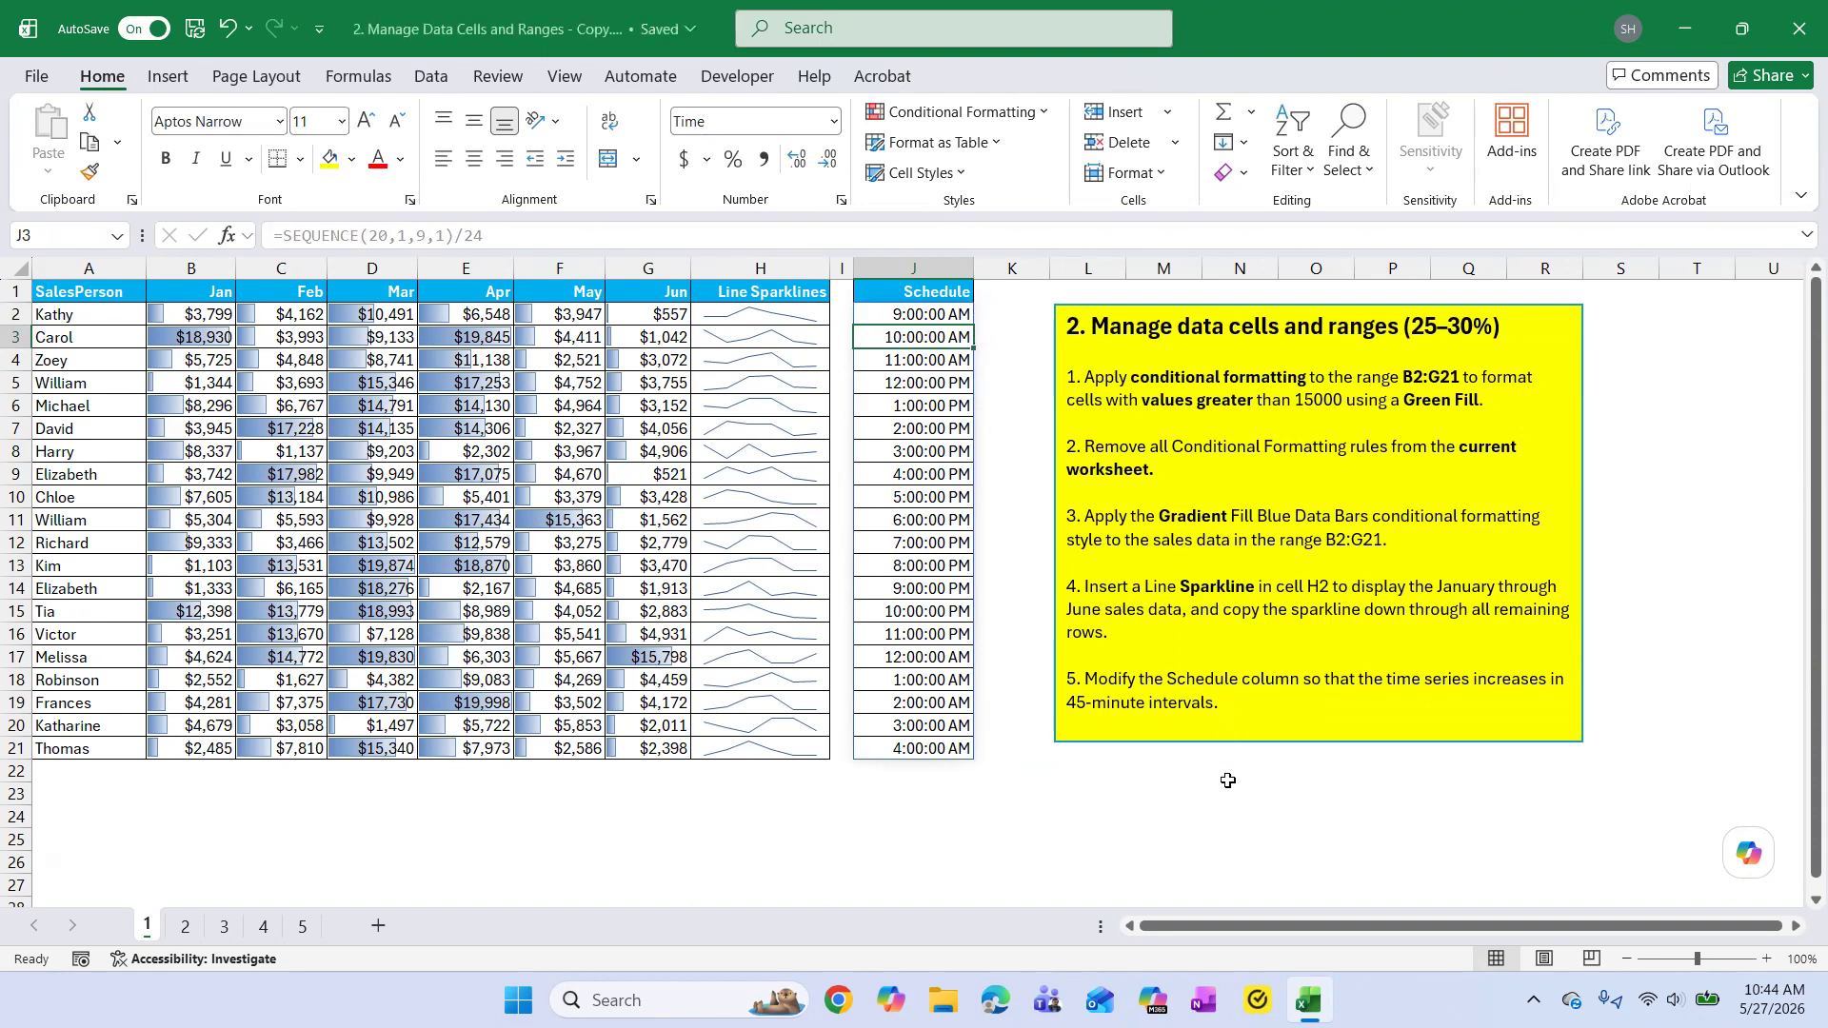
{"action": "left_click", "coordinate": [1229, 781]}
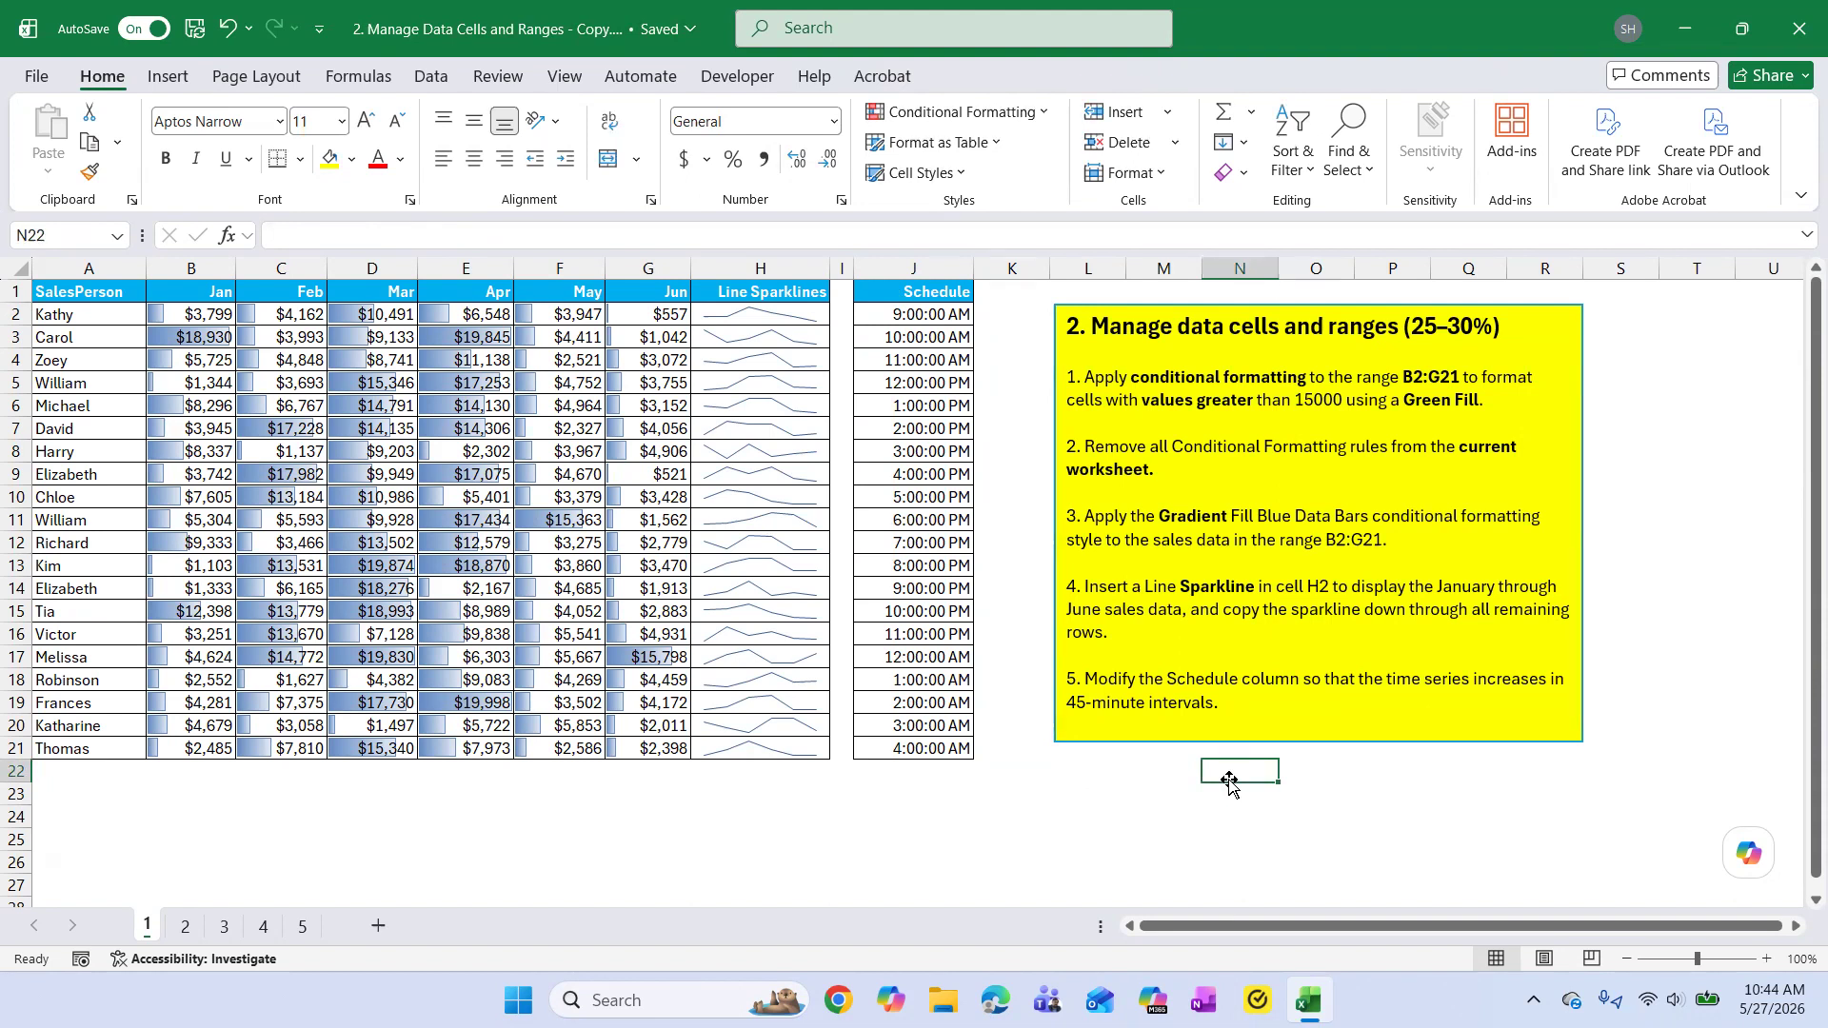
Set the step of the SEQUENCE formula in J2 to 0.75 for 45-minute Schedule intervals and save the workbook.
{"action": "left_click", "coordinate": [933, 318]}
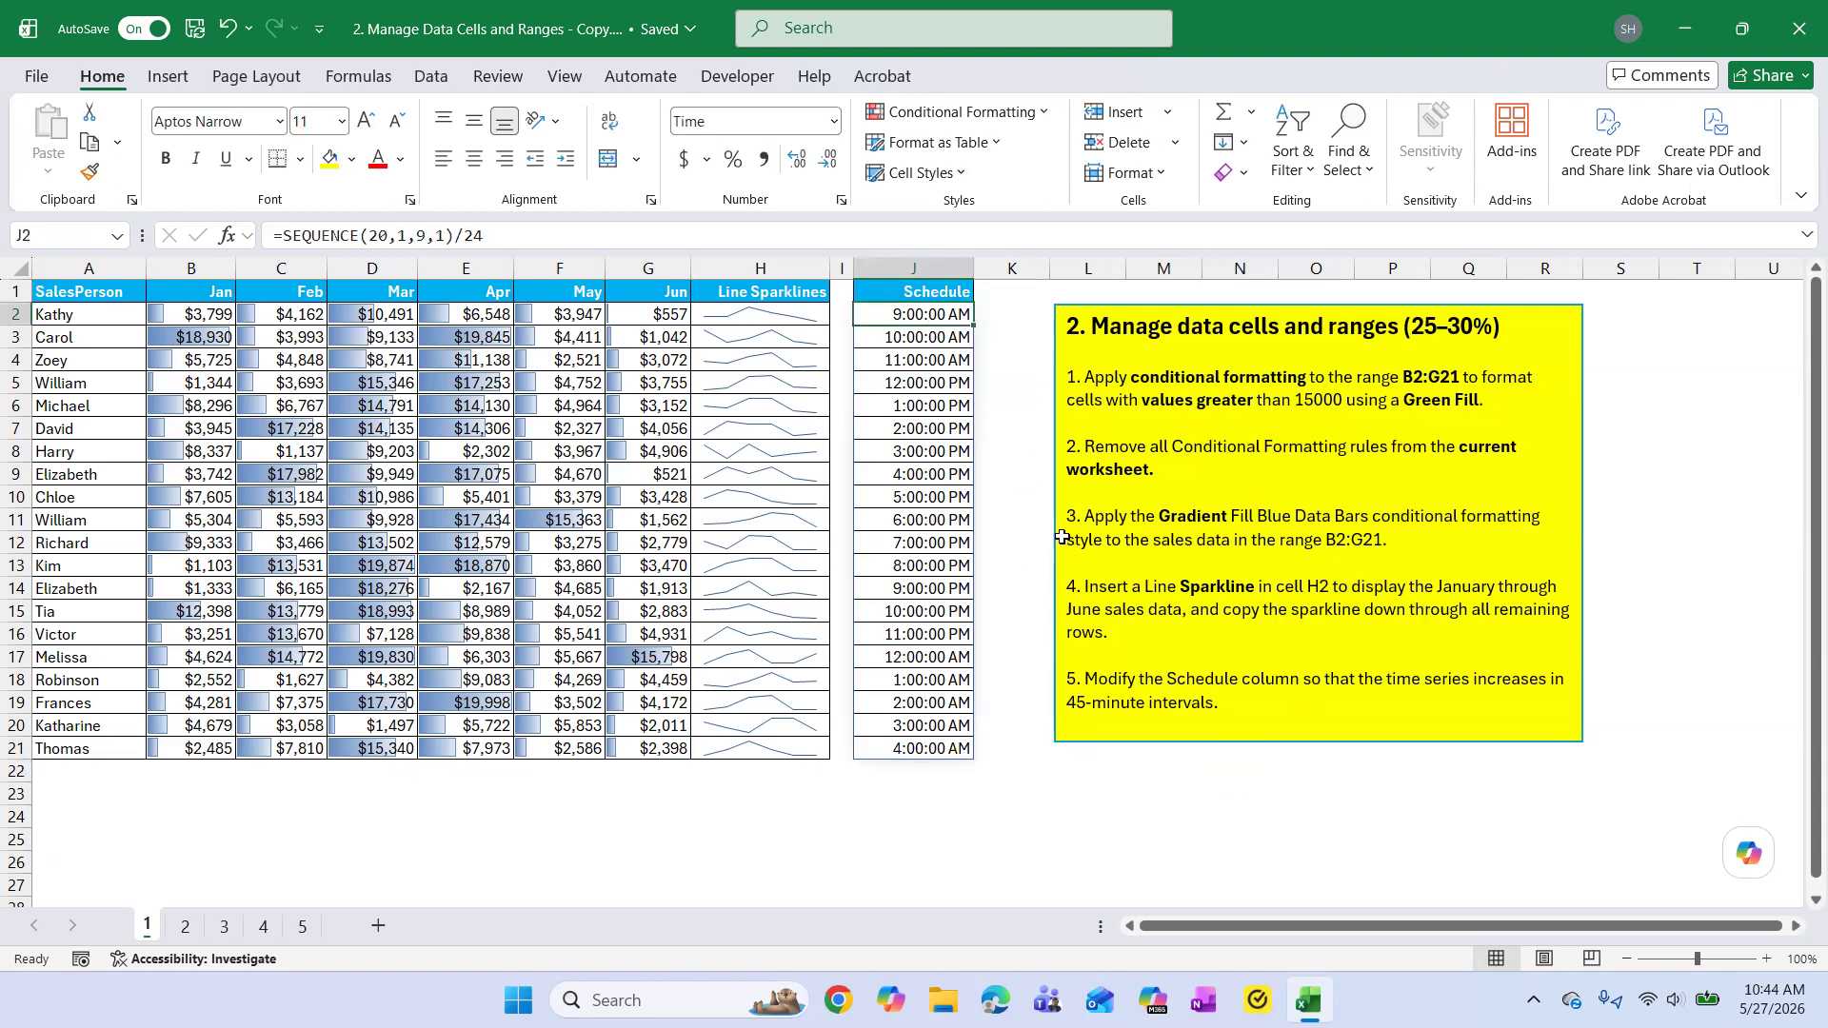
{"action": "left_click", "coordinate": [451, 235]}
{"action": "key", "text": "BackSpace"}
{"action": "type", "text": "0.75"}
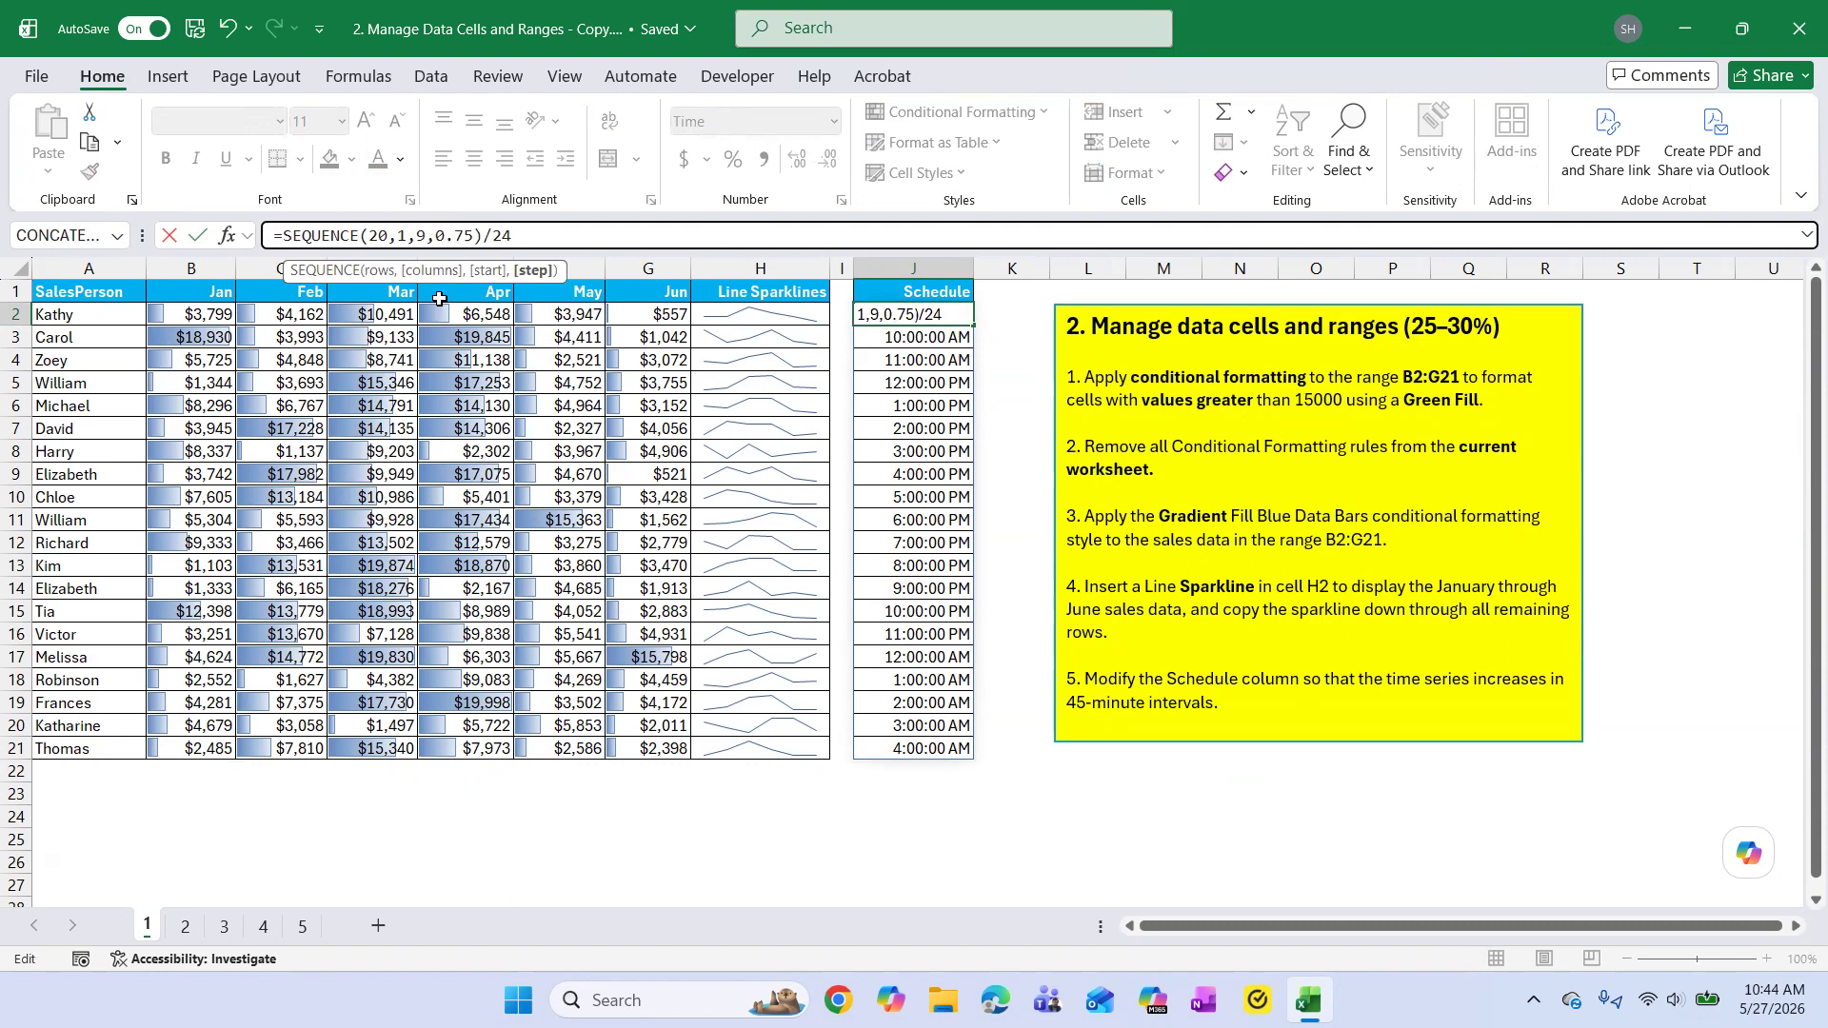
{"action": "left_click", "coordinate": [1052, 812]}
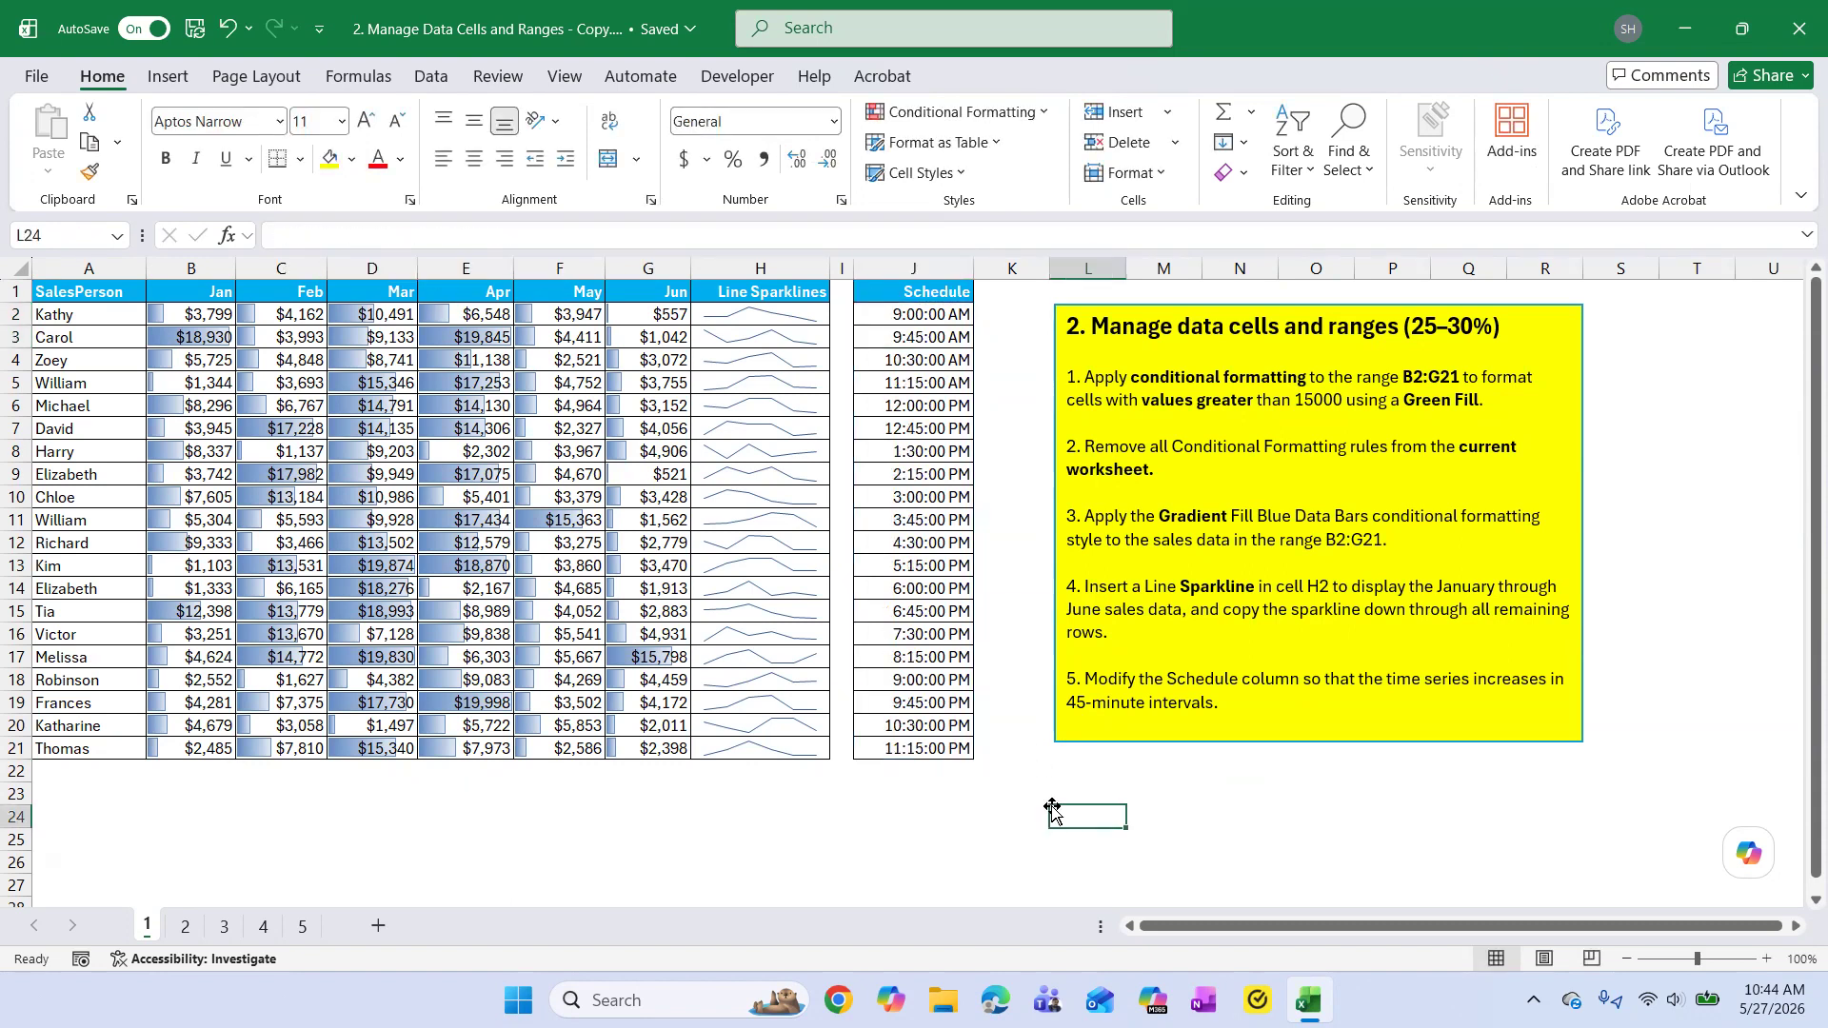
{"action": "left_click", "coordinate": [195, 29]}
Review the conditional formatting and Sparkline tasks and the Schedule formula in J2, and save the workbook.
{"action": "left_click_drag", "start_coordinate": [1102, 375], "coordinate": [1308, 368]}
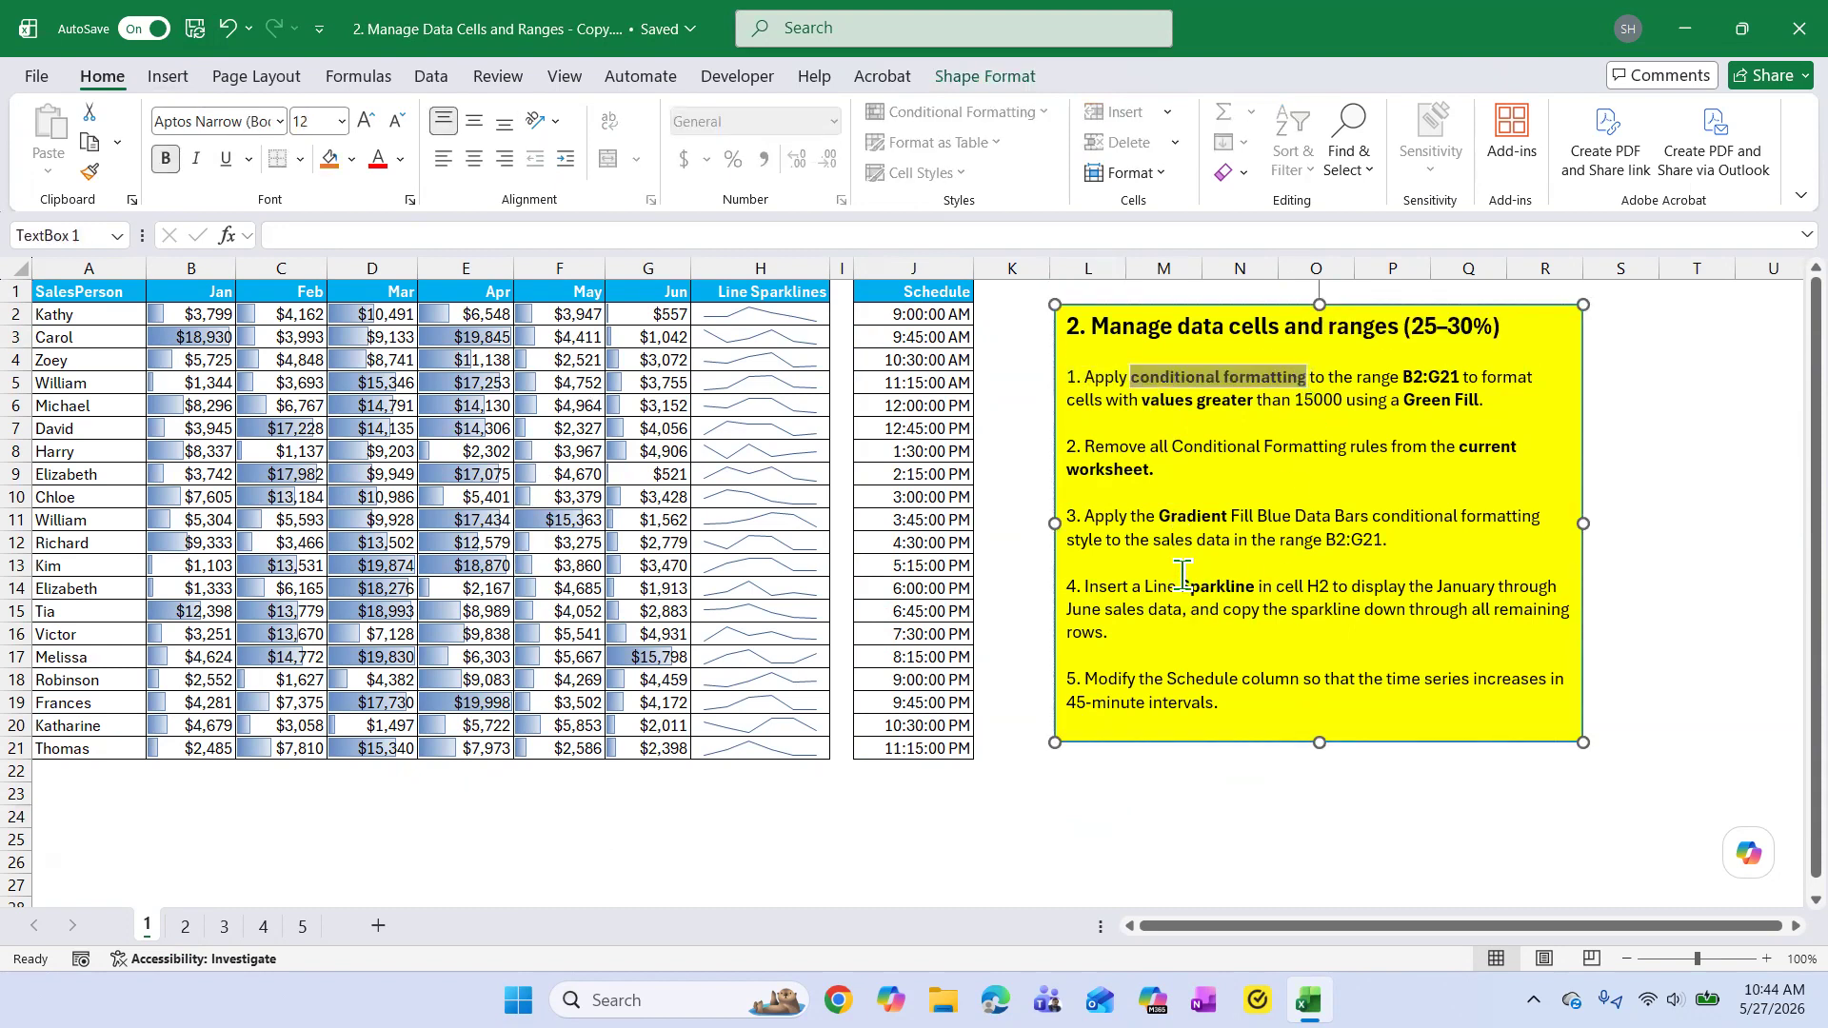
{"action": "left_click_drag", "start_coordinate": [1180, 584], "coordinate": [1254, 586]}
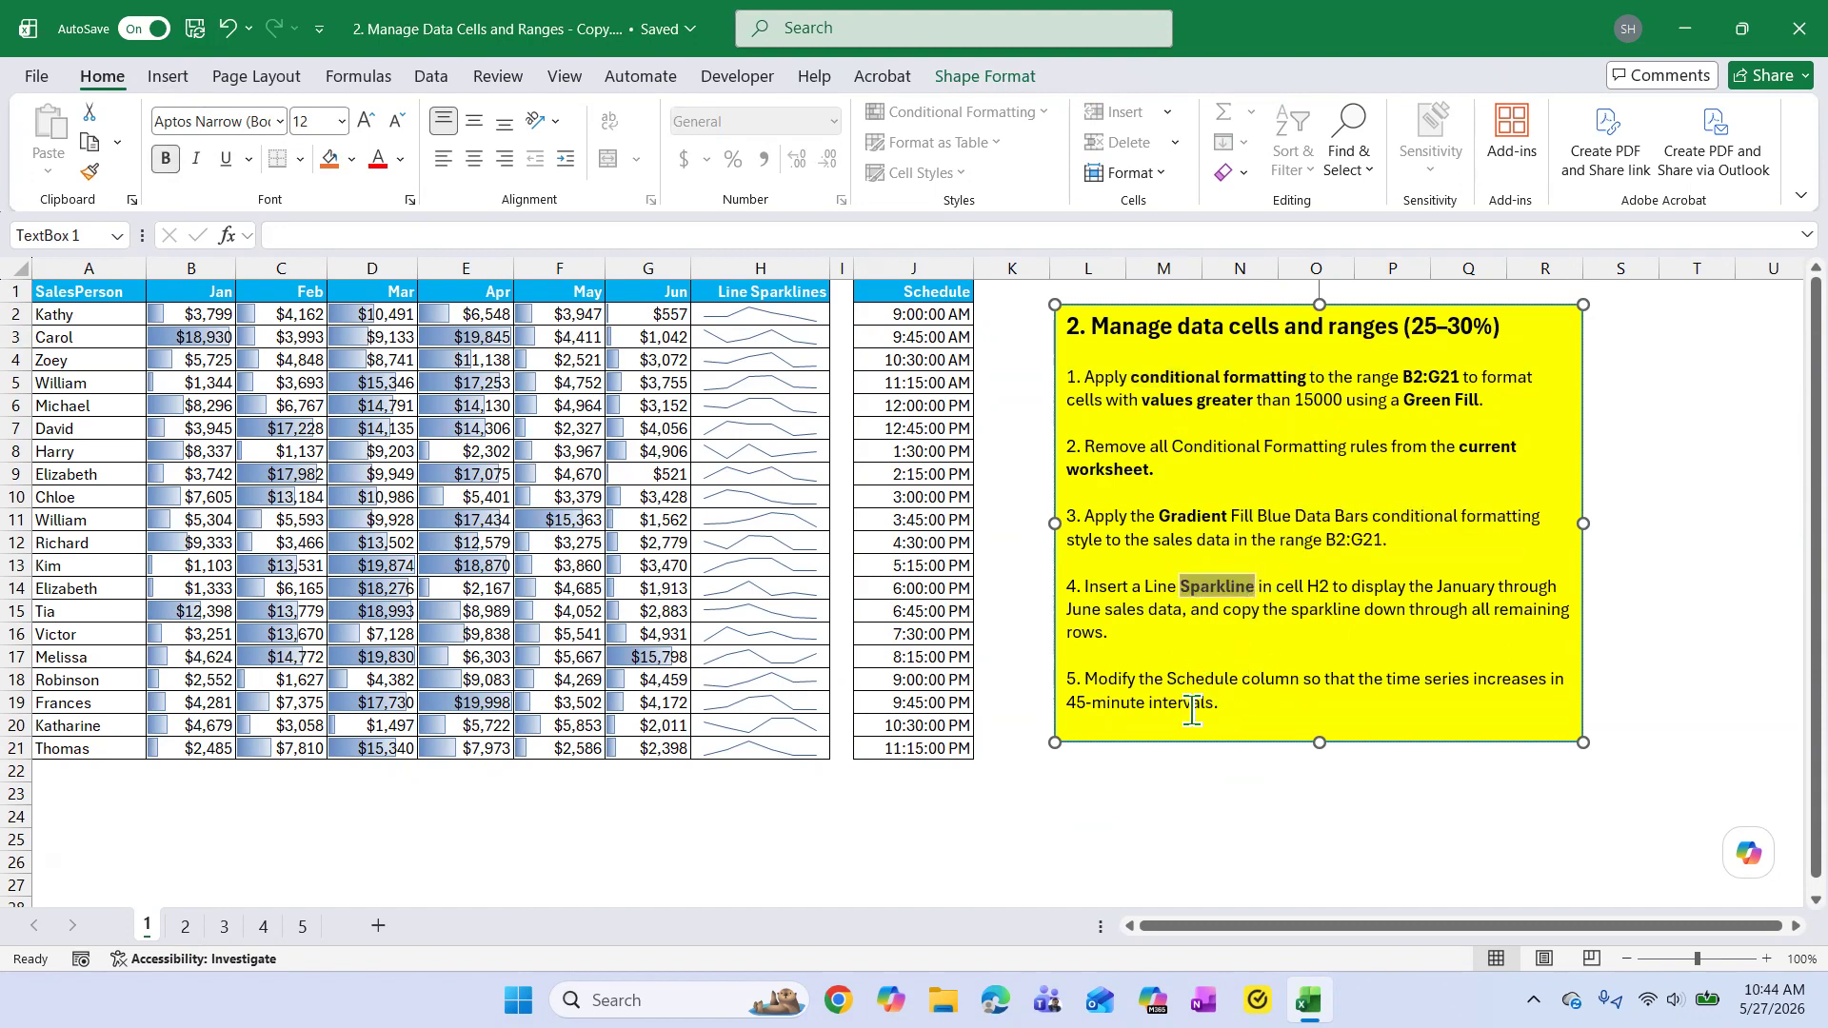
{"action": "left_click", "coordinate": [926, 316]}
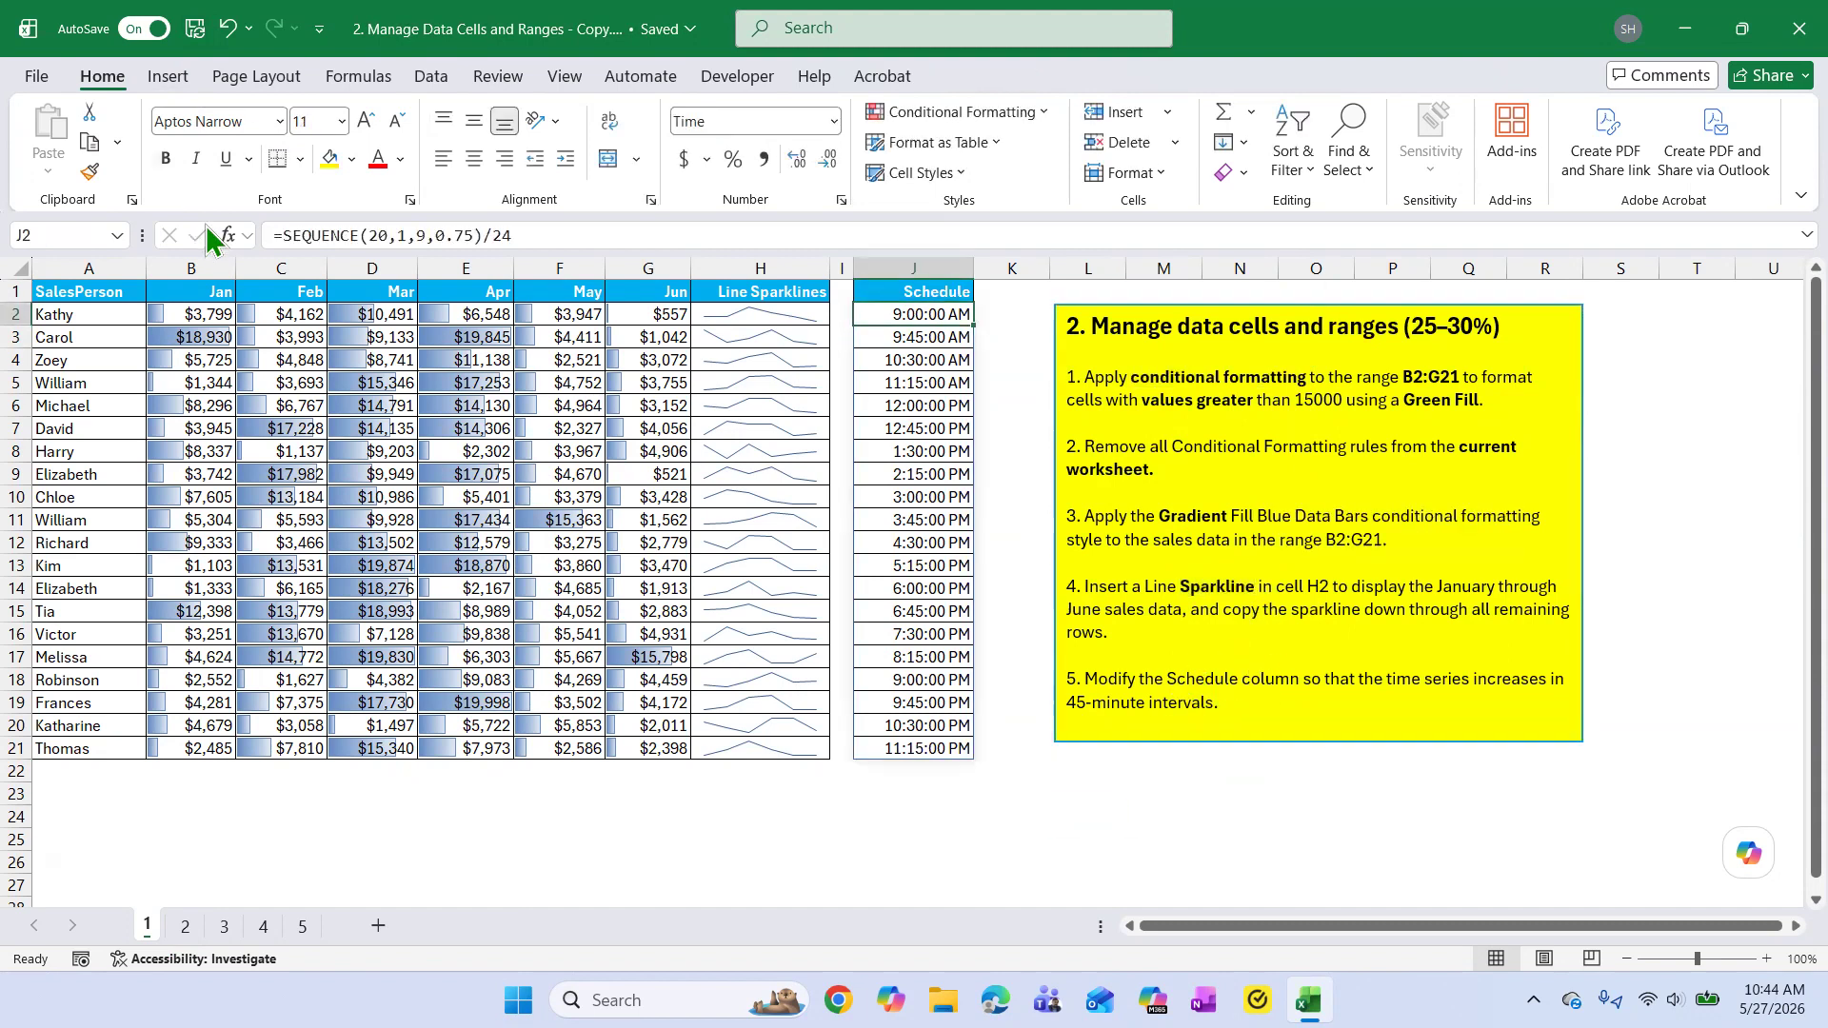
{"action": "left_click", "coordinate": [1215, 816]}
{"action": "left_click", "coordinate": [194, 30]}
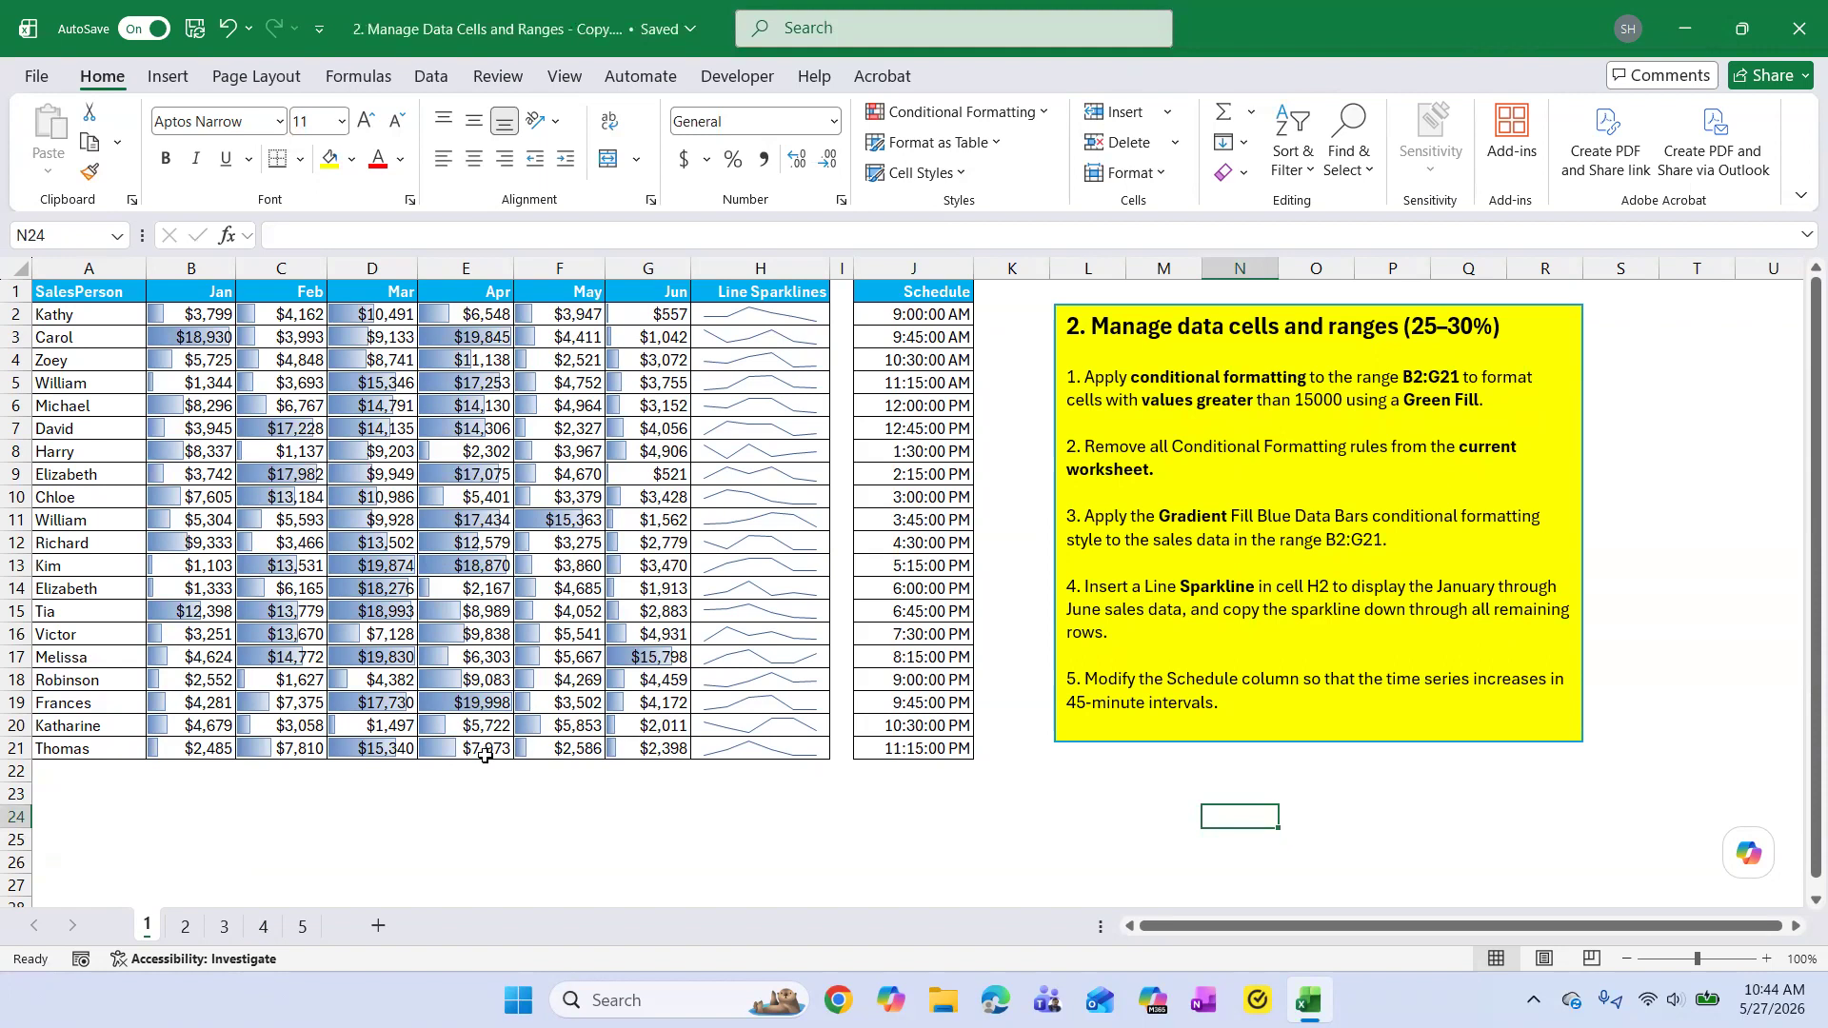
Switch to worksheet 2 and examine task 1's instructions and the title range A8:G8.
{"action": "left_click", "coordinate": [184, 927]}
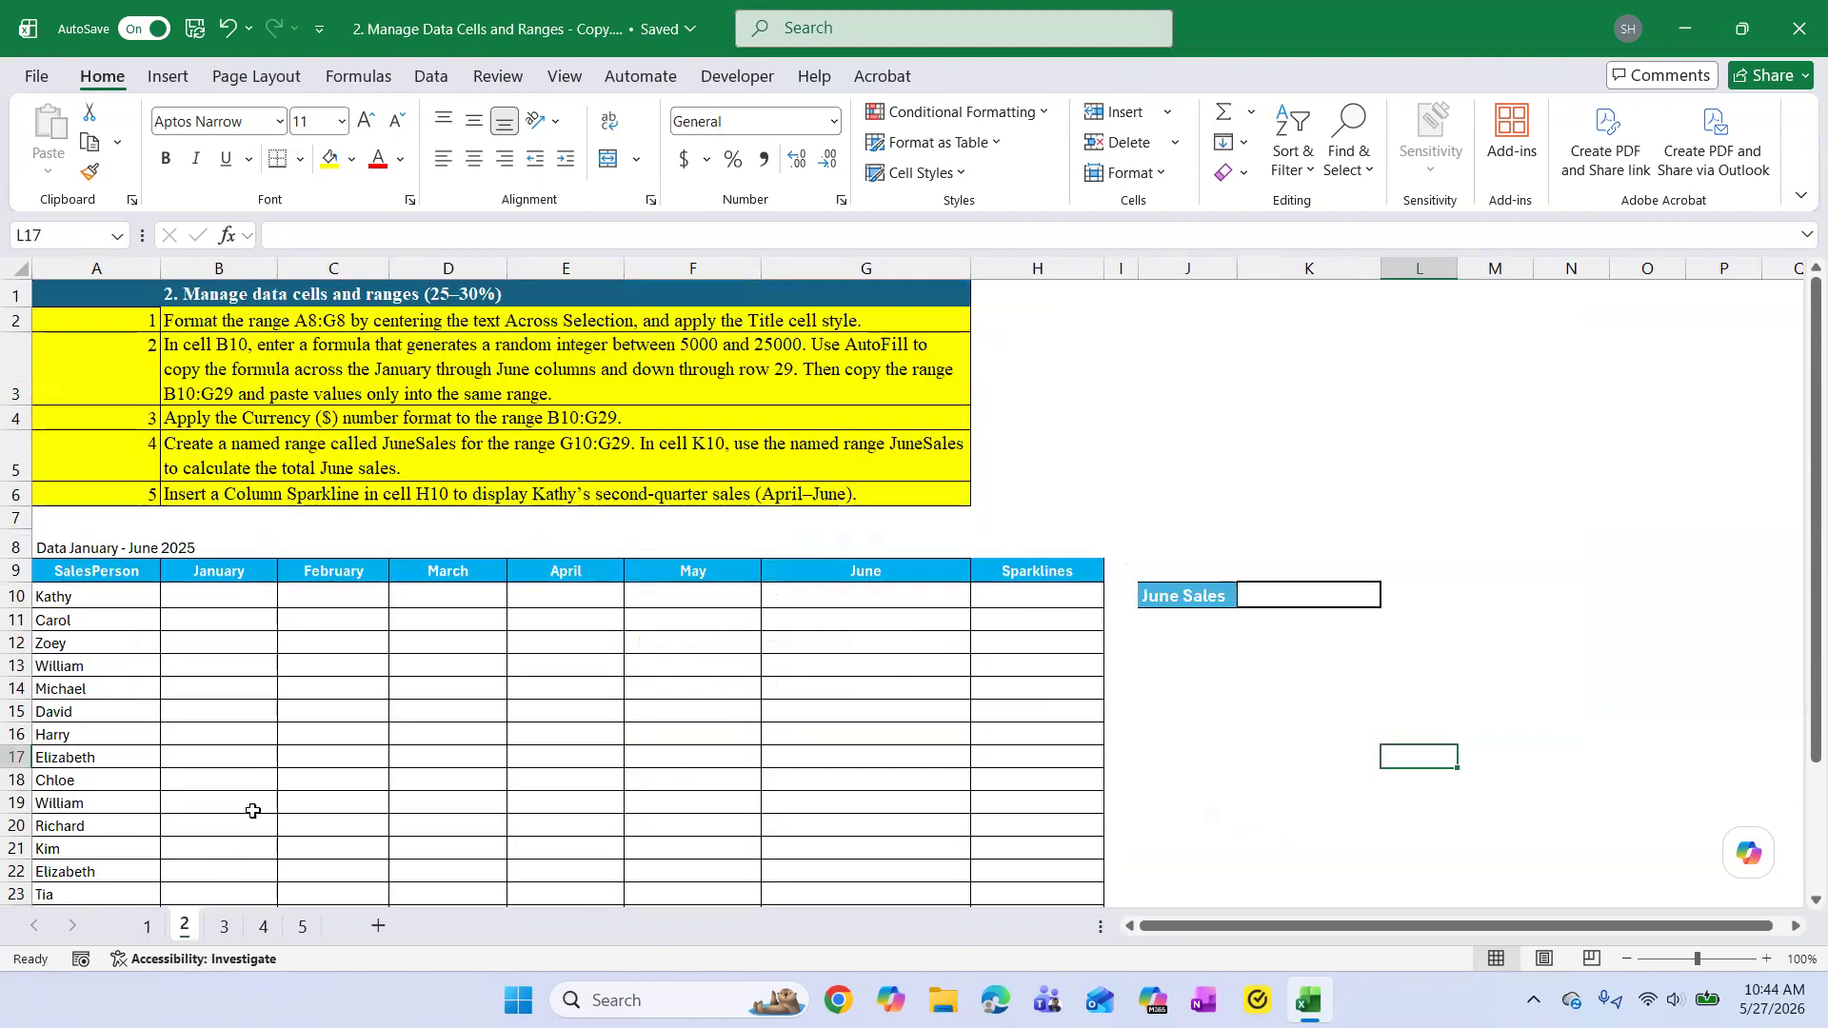
{"action": "left_click", "coordinate": [1288, 494]}
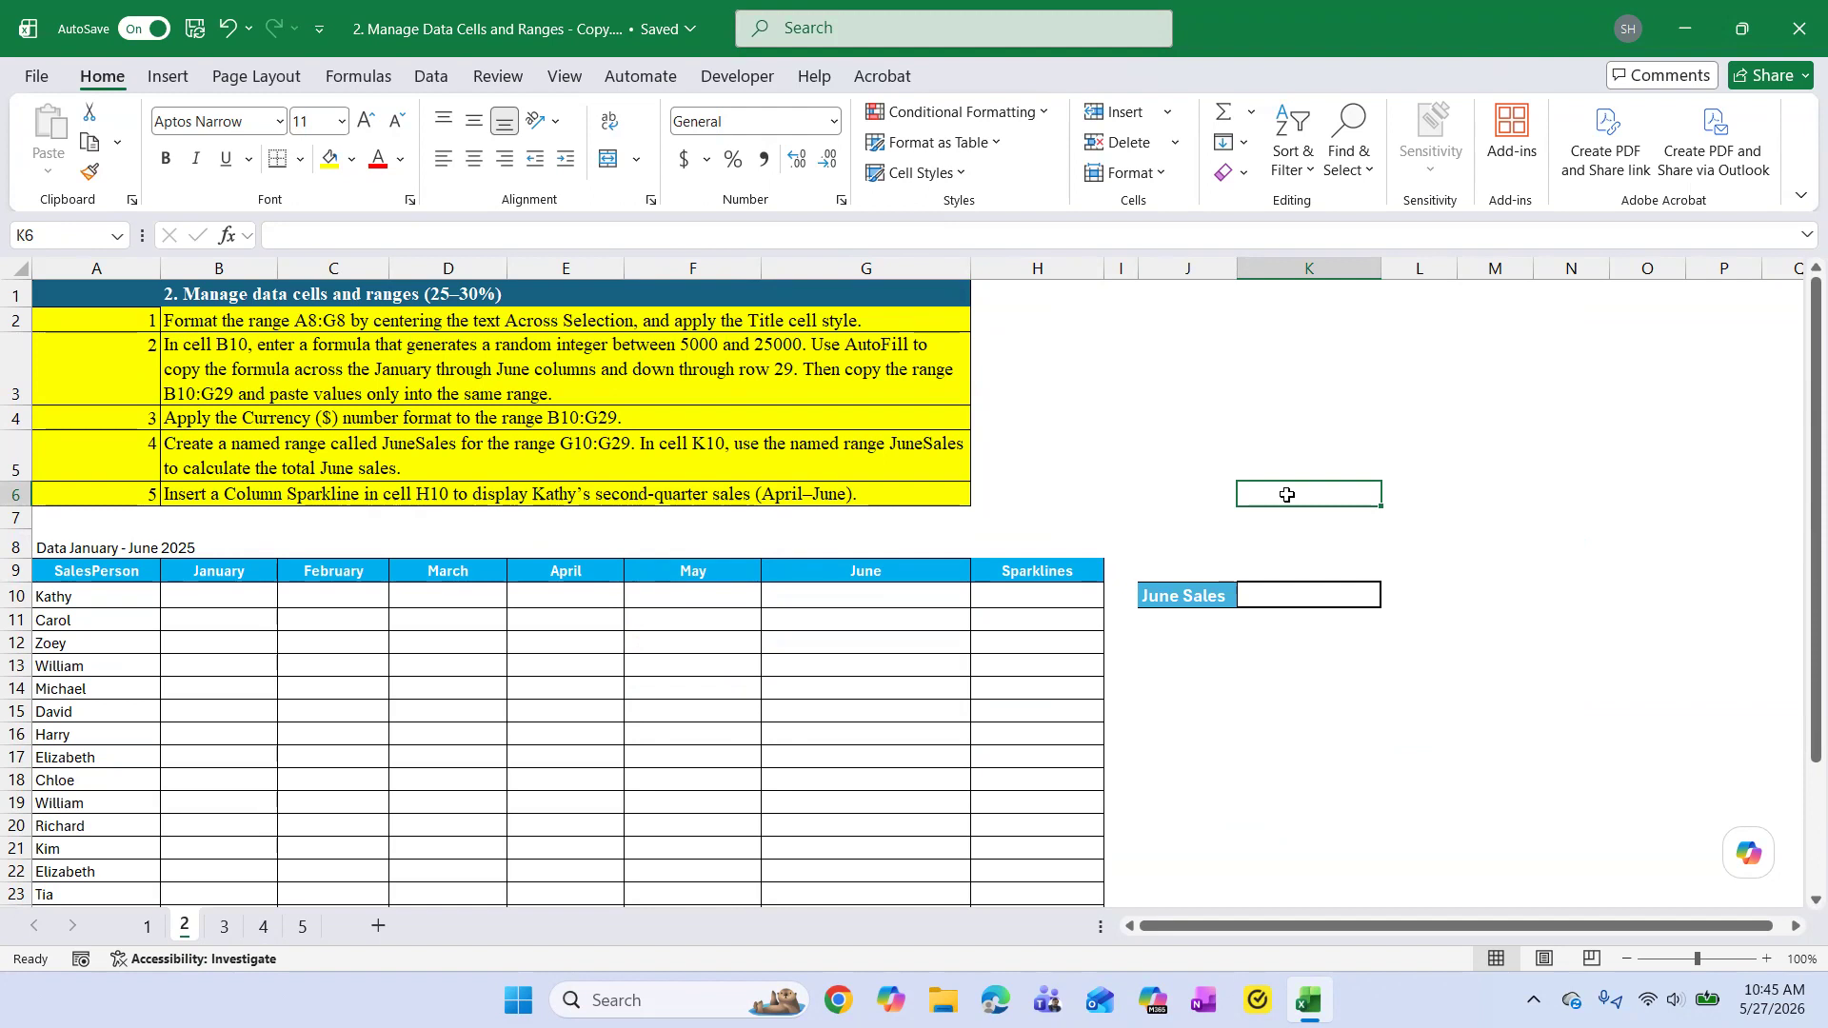
{"action": "left_click", "coordinate": [354, 327]}
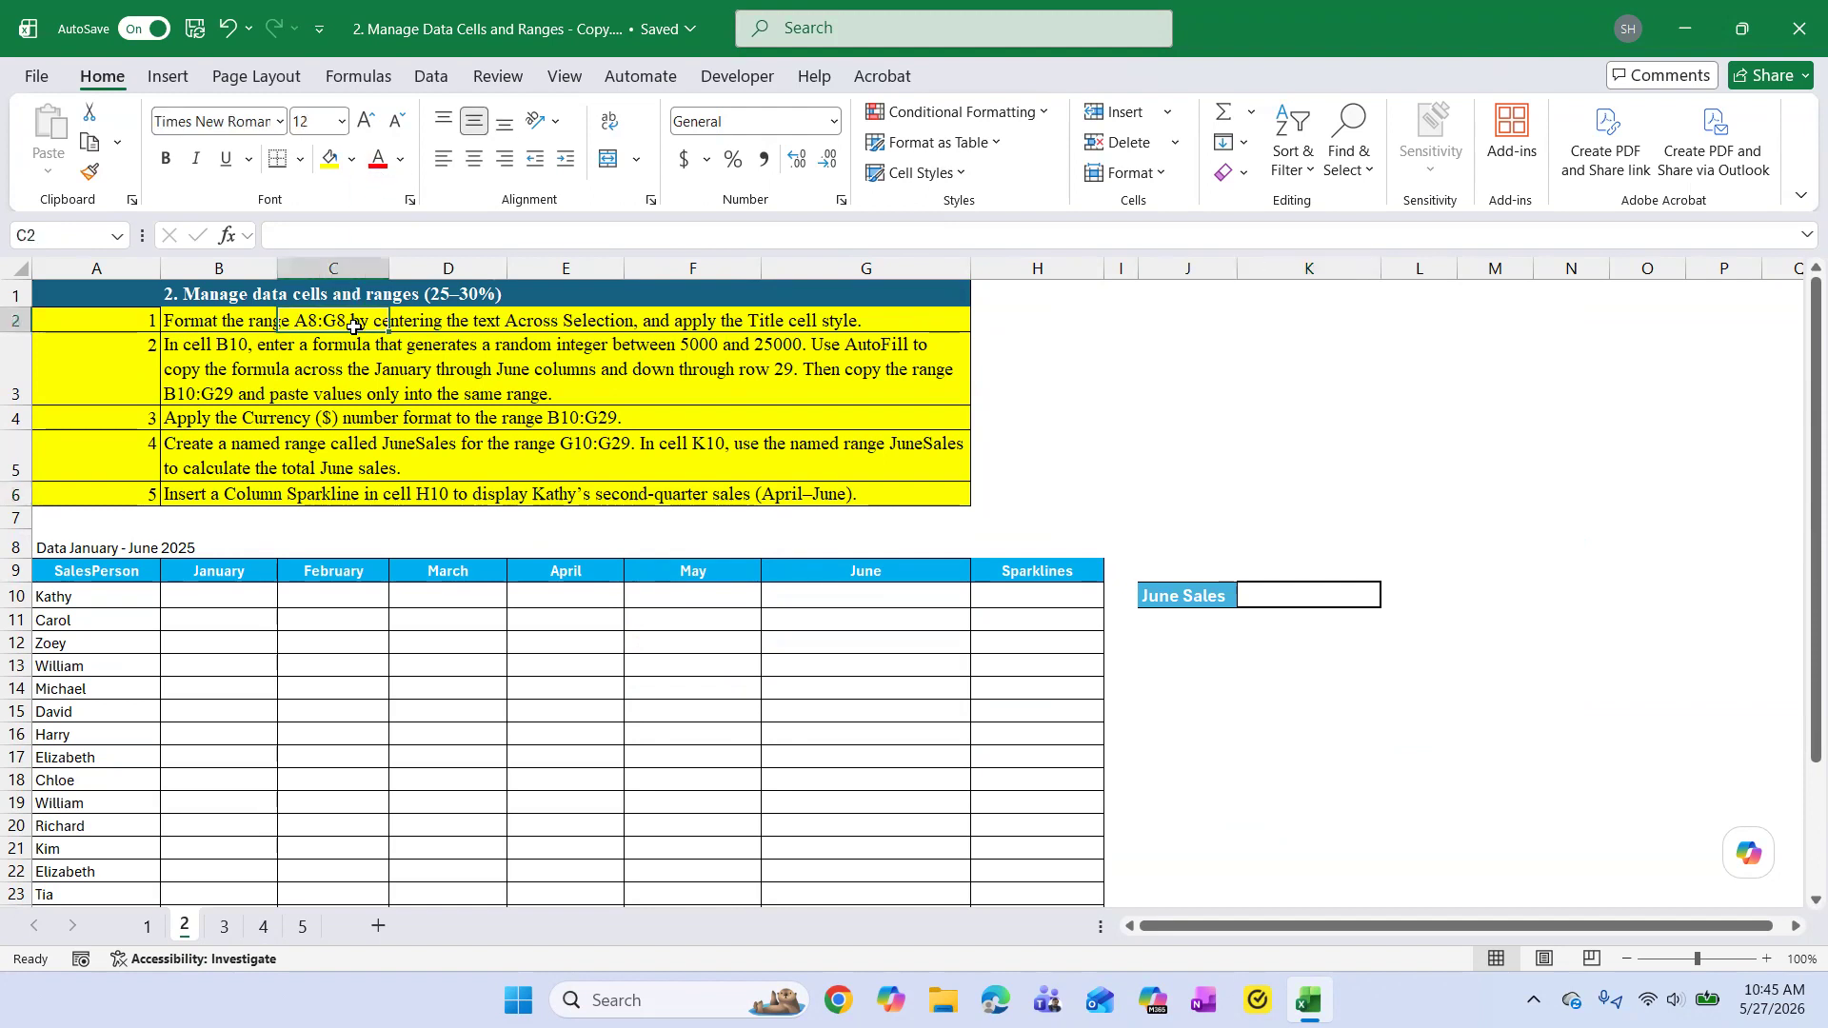
{"action": "left_click", "coordinate": [542, 322]}
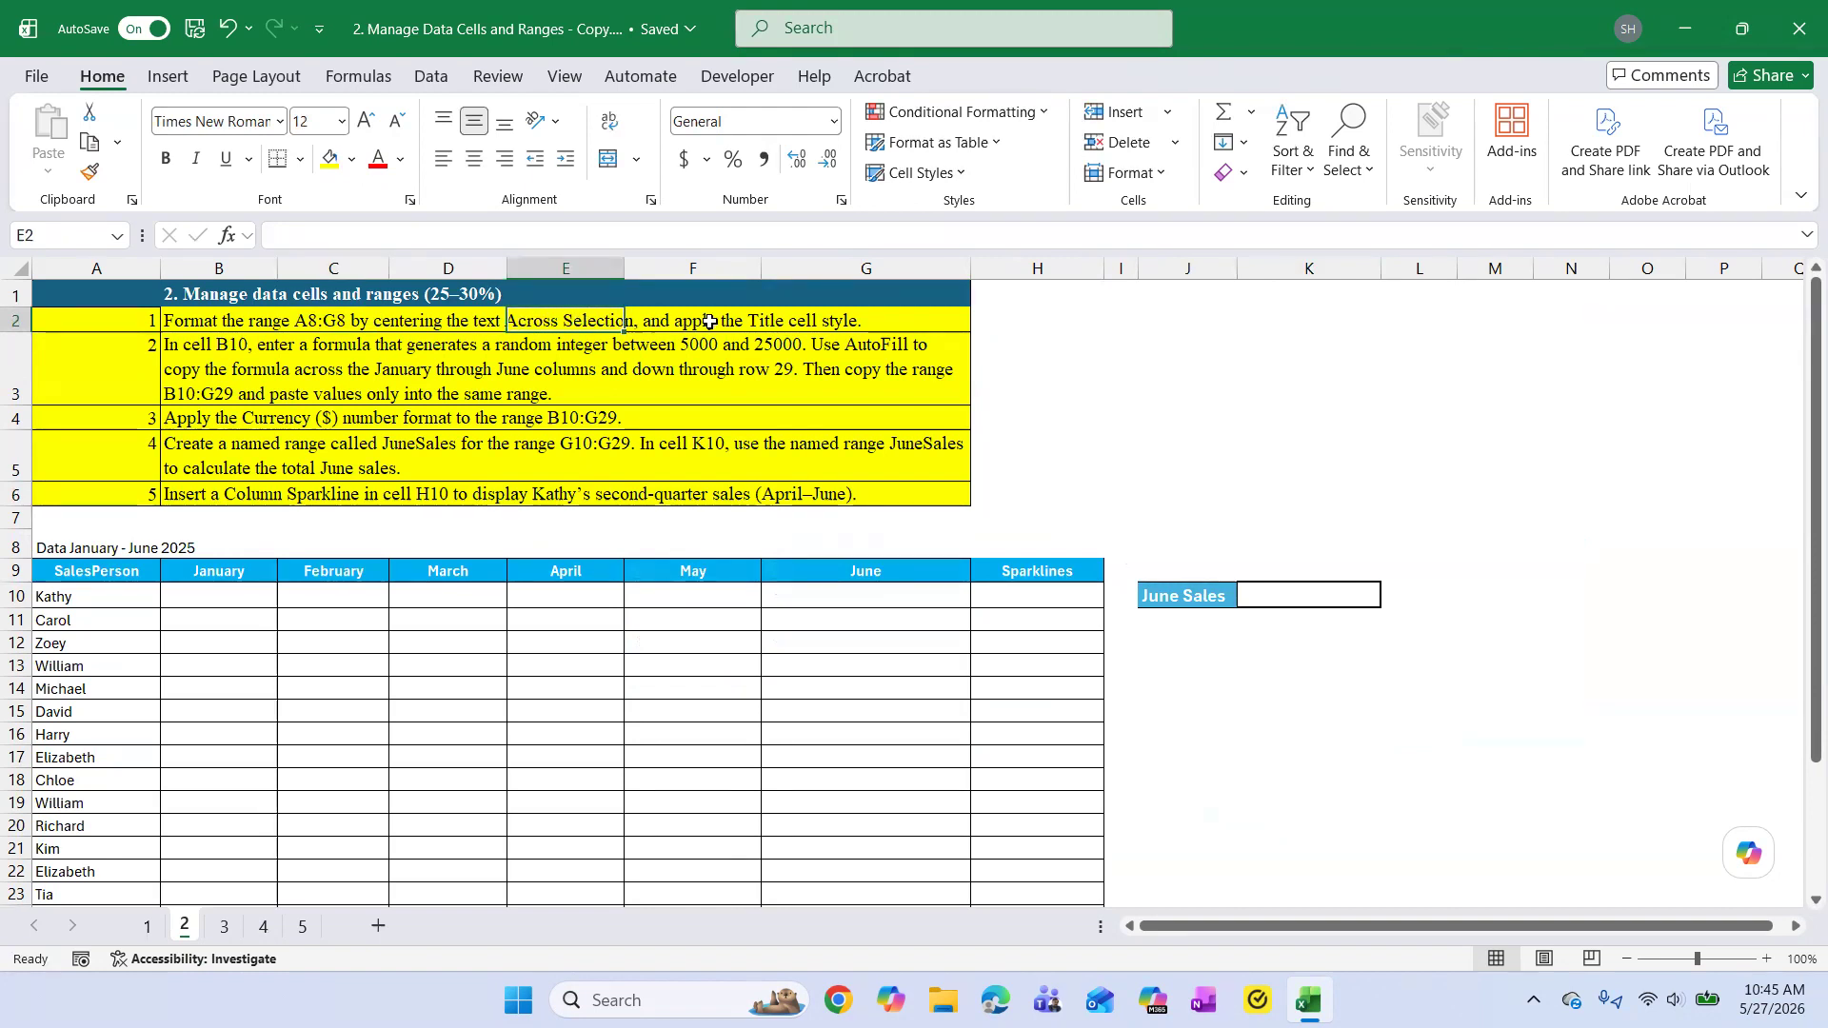
{"action": "left_click", "coordinate": [791, 324]}
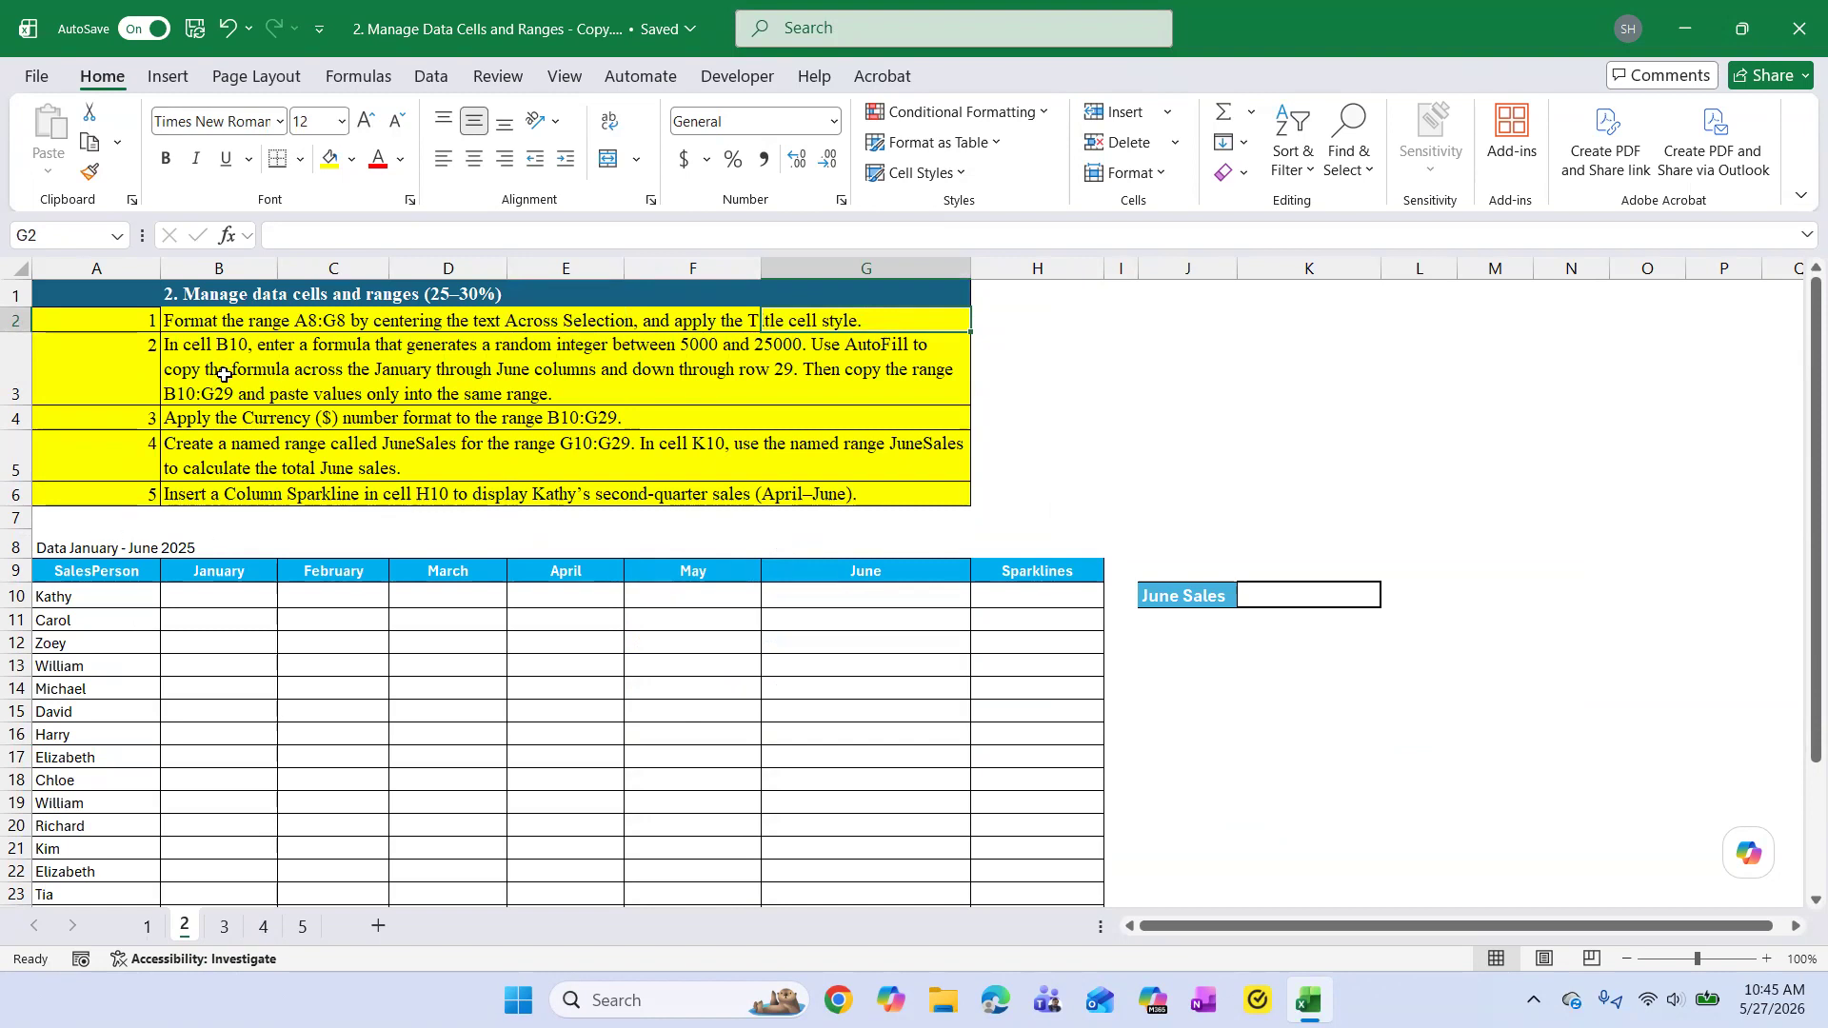
{"action": "left_click", "coordinate": [303, 324]}
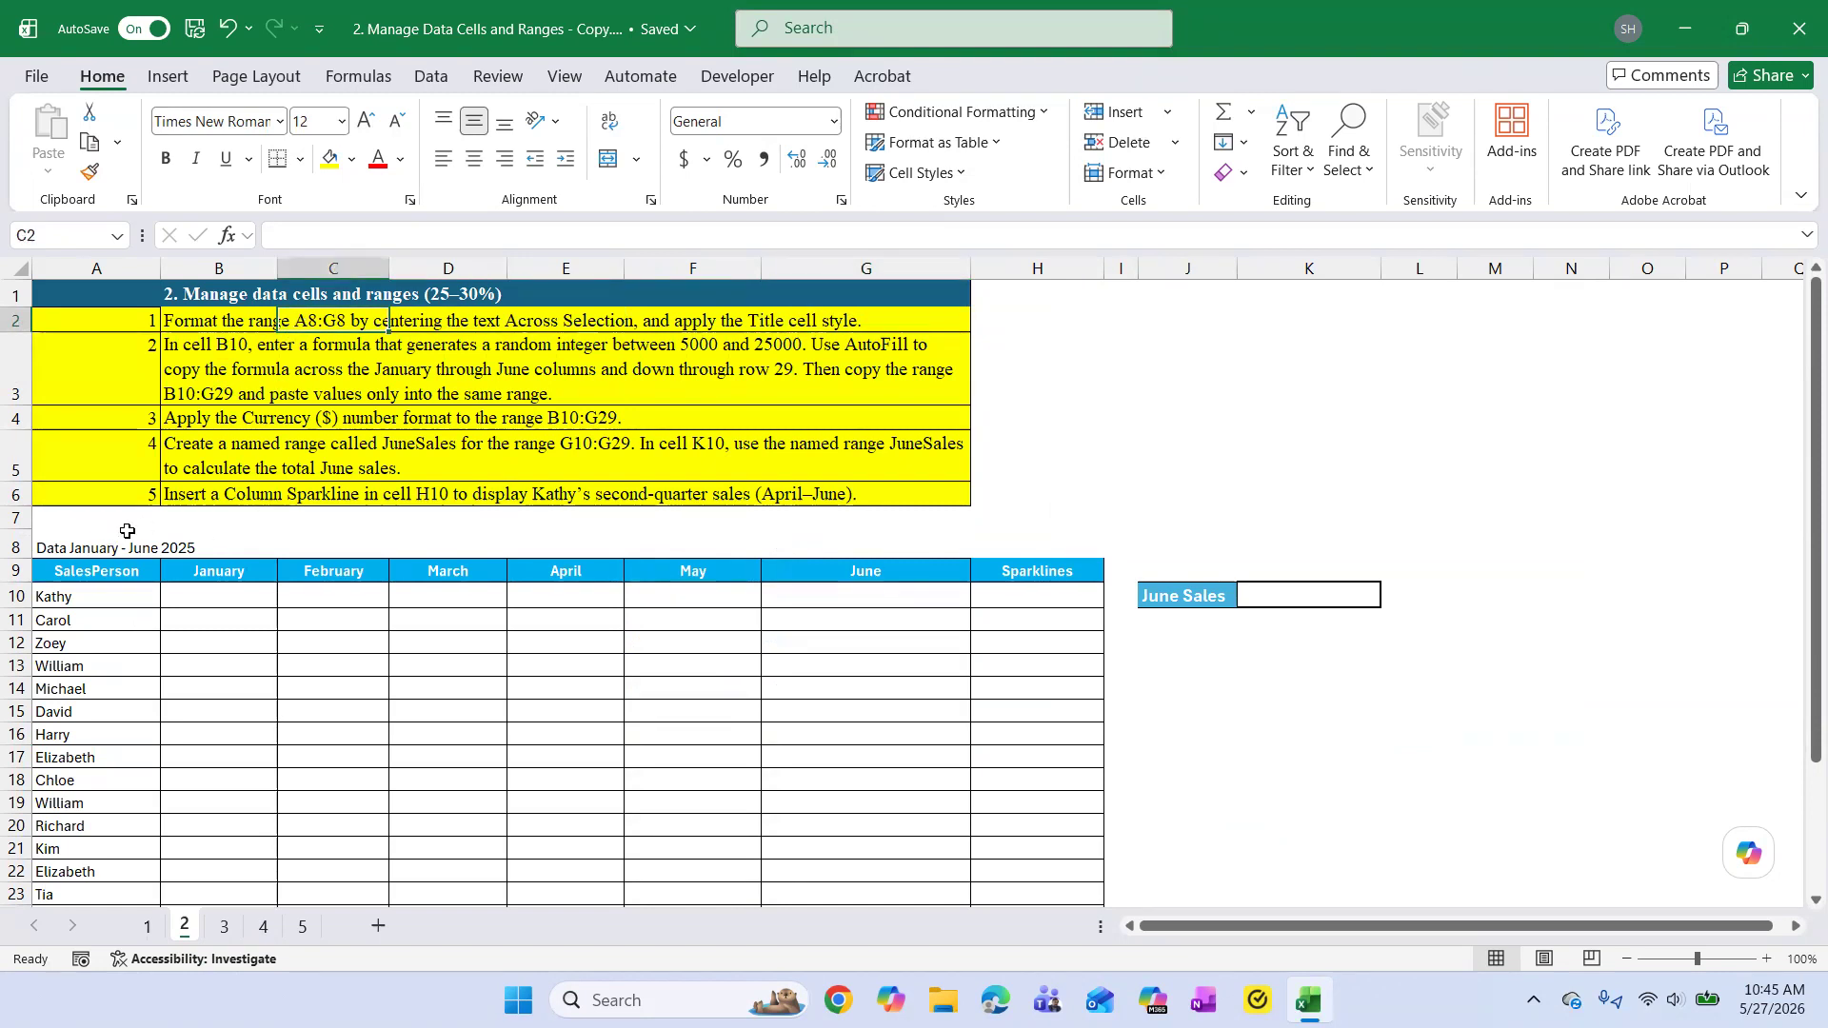
{"action": "left_click", "coordinate": [55, 546]}
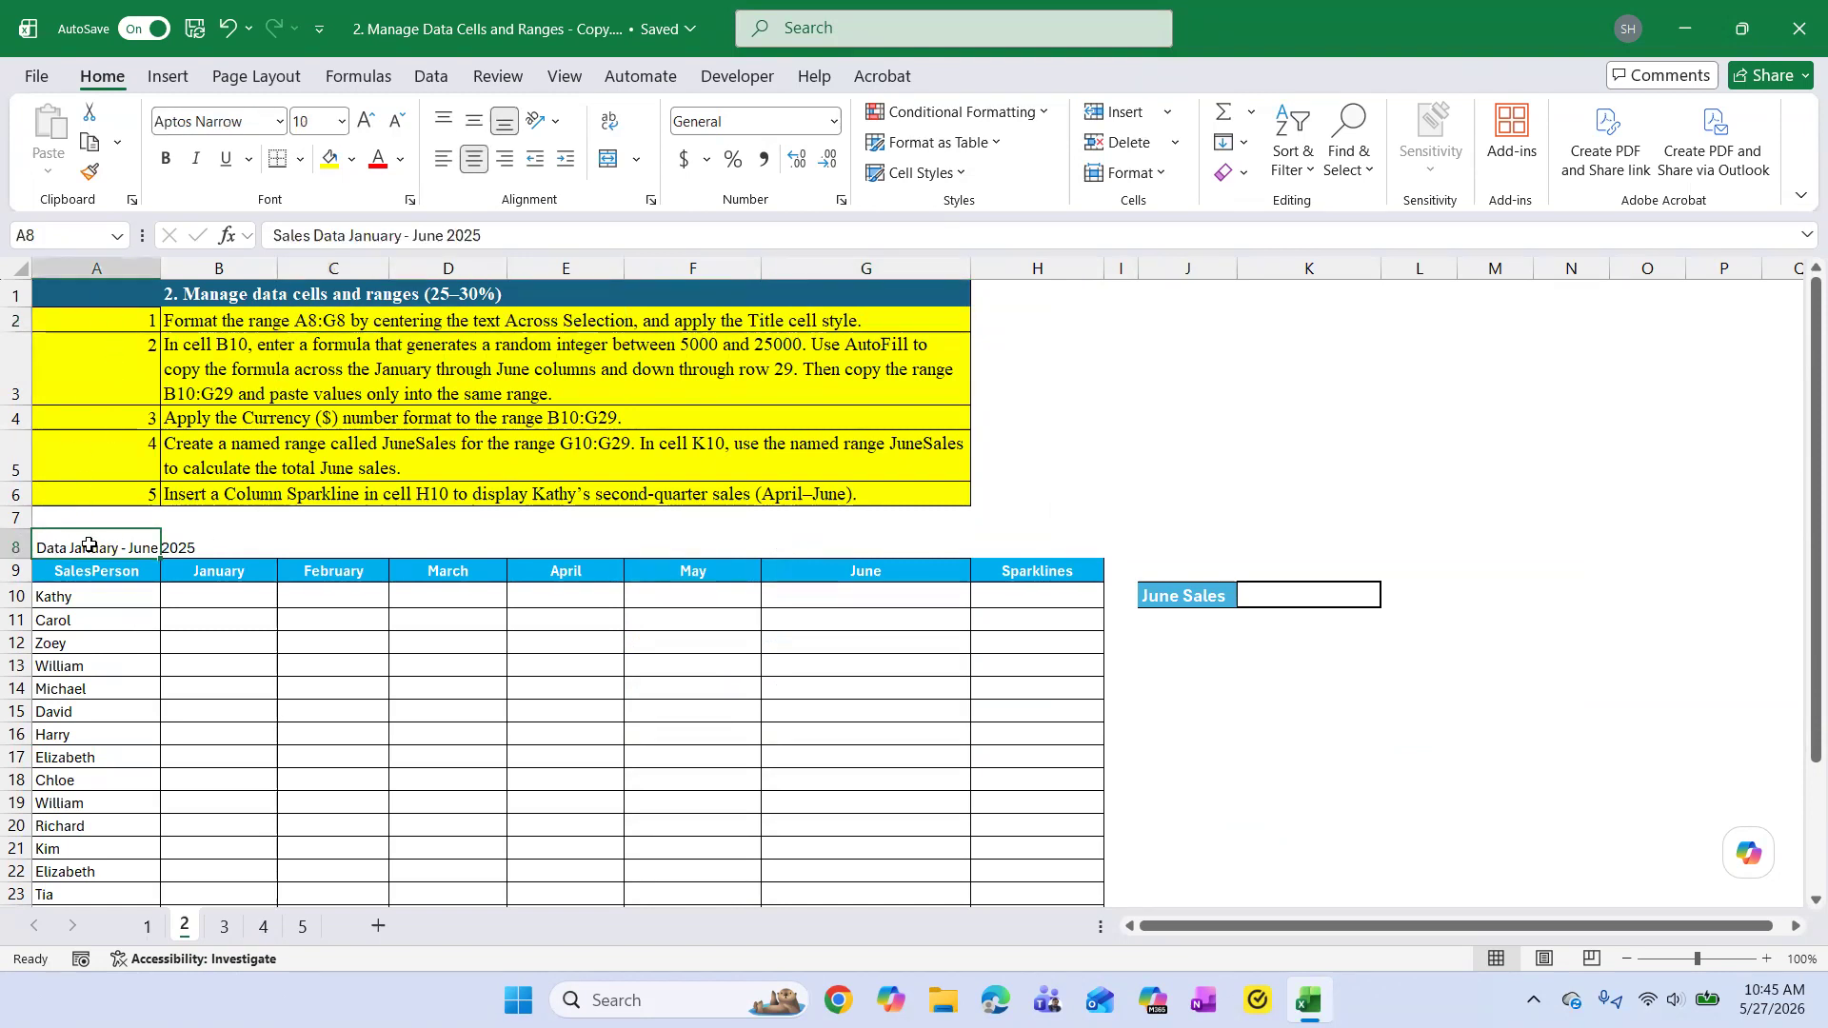
{"action": "left_click_drag", "start_coordinate": [120, 546], "coordinate": [229, 545]}
{"action": "left_click_drag", "start_coordinate": [387, 537], "coordinate": [817, 539]}
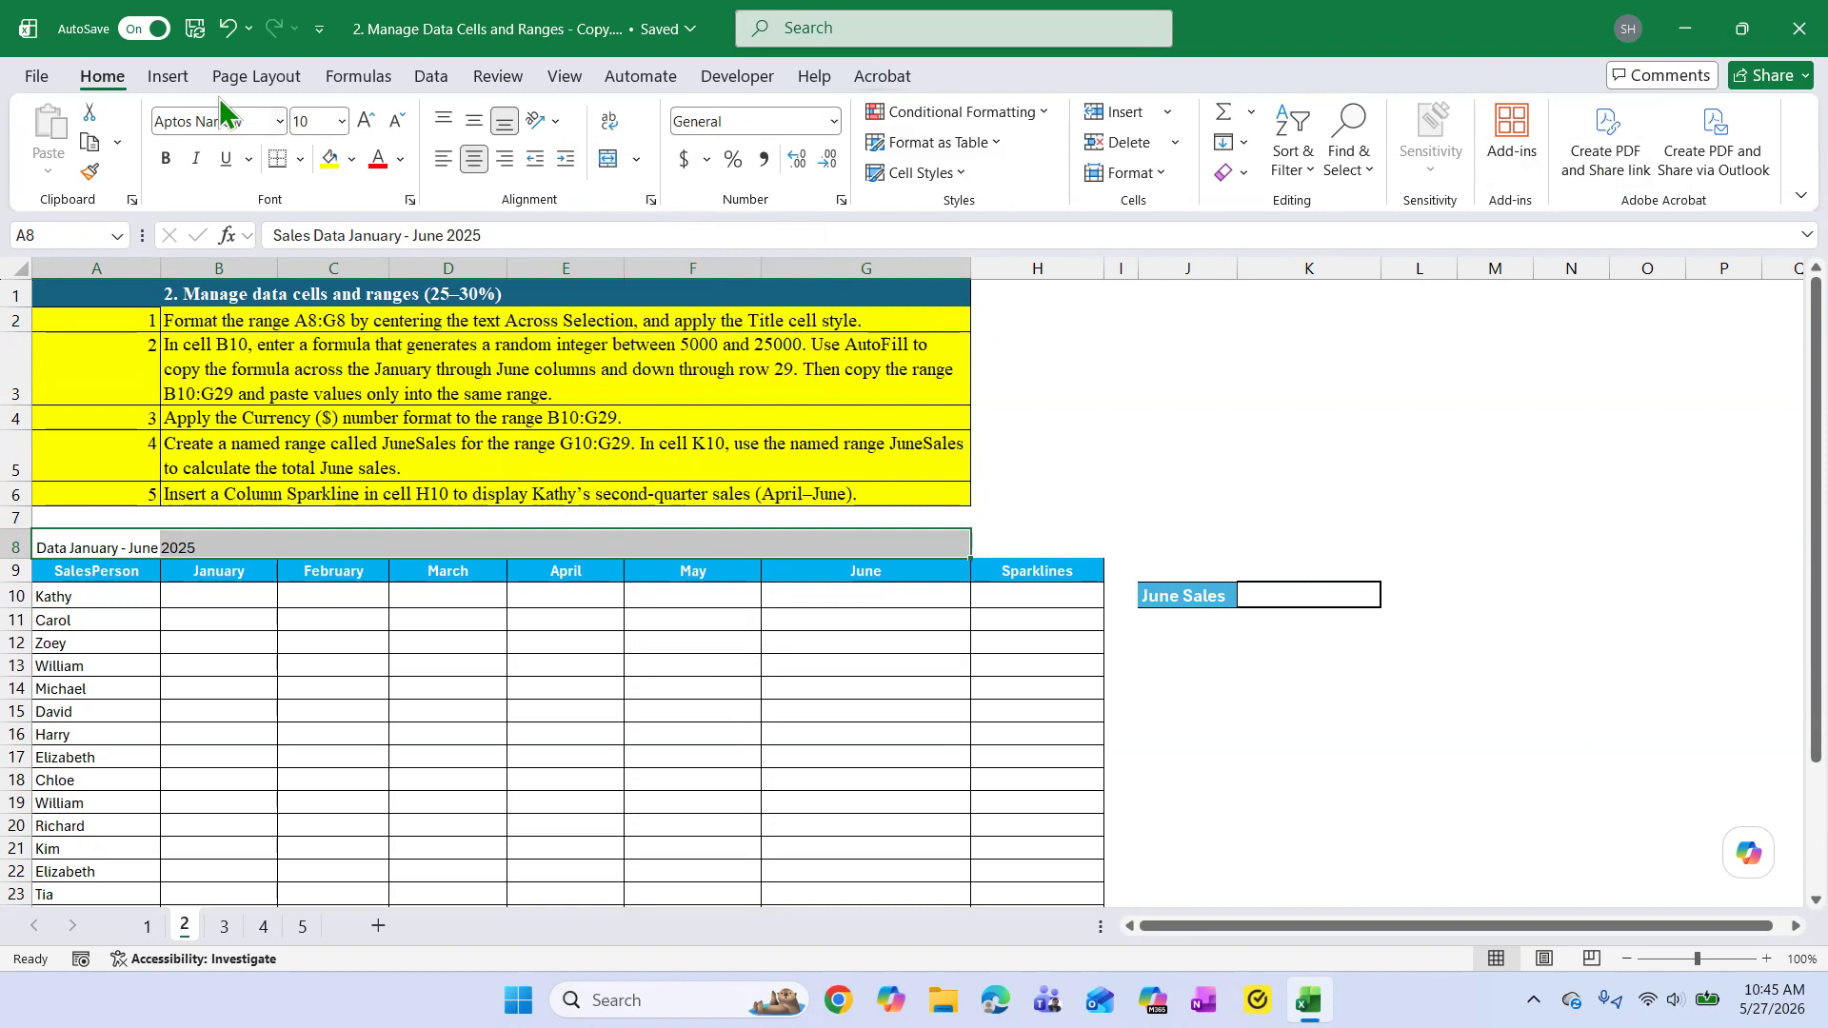
Insert a text box in the blank area beside the instructions, above June Sales, reading "Merge and Center / Center Across Selection".
{"action": "left_click", "coordinate": [168, 78]}
{"action": "left_click", "coordinate": [1541, 169]}
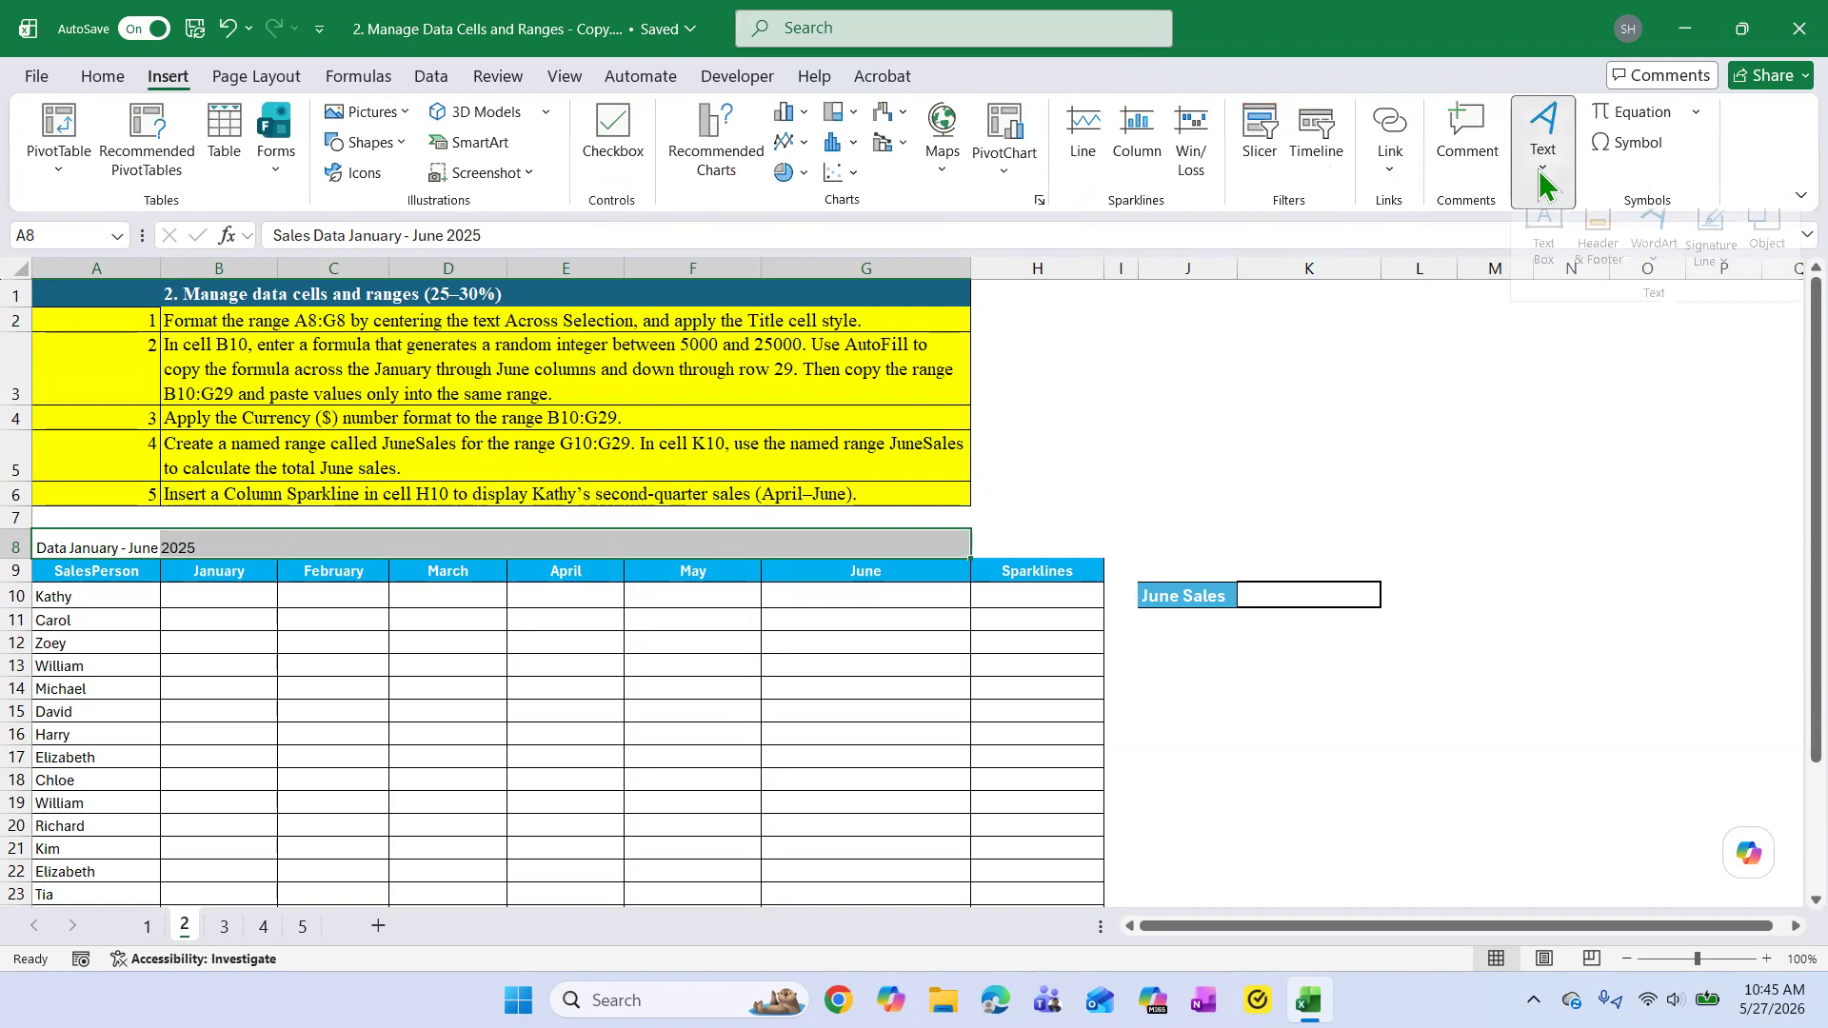
{"action": "left_click", "coordinate": [1544, 230]}
{"action": "left_click_drag", "start_coordinate": [1203, 335], "coordinate": [1521, 467]}
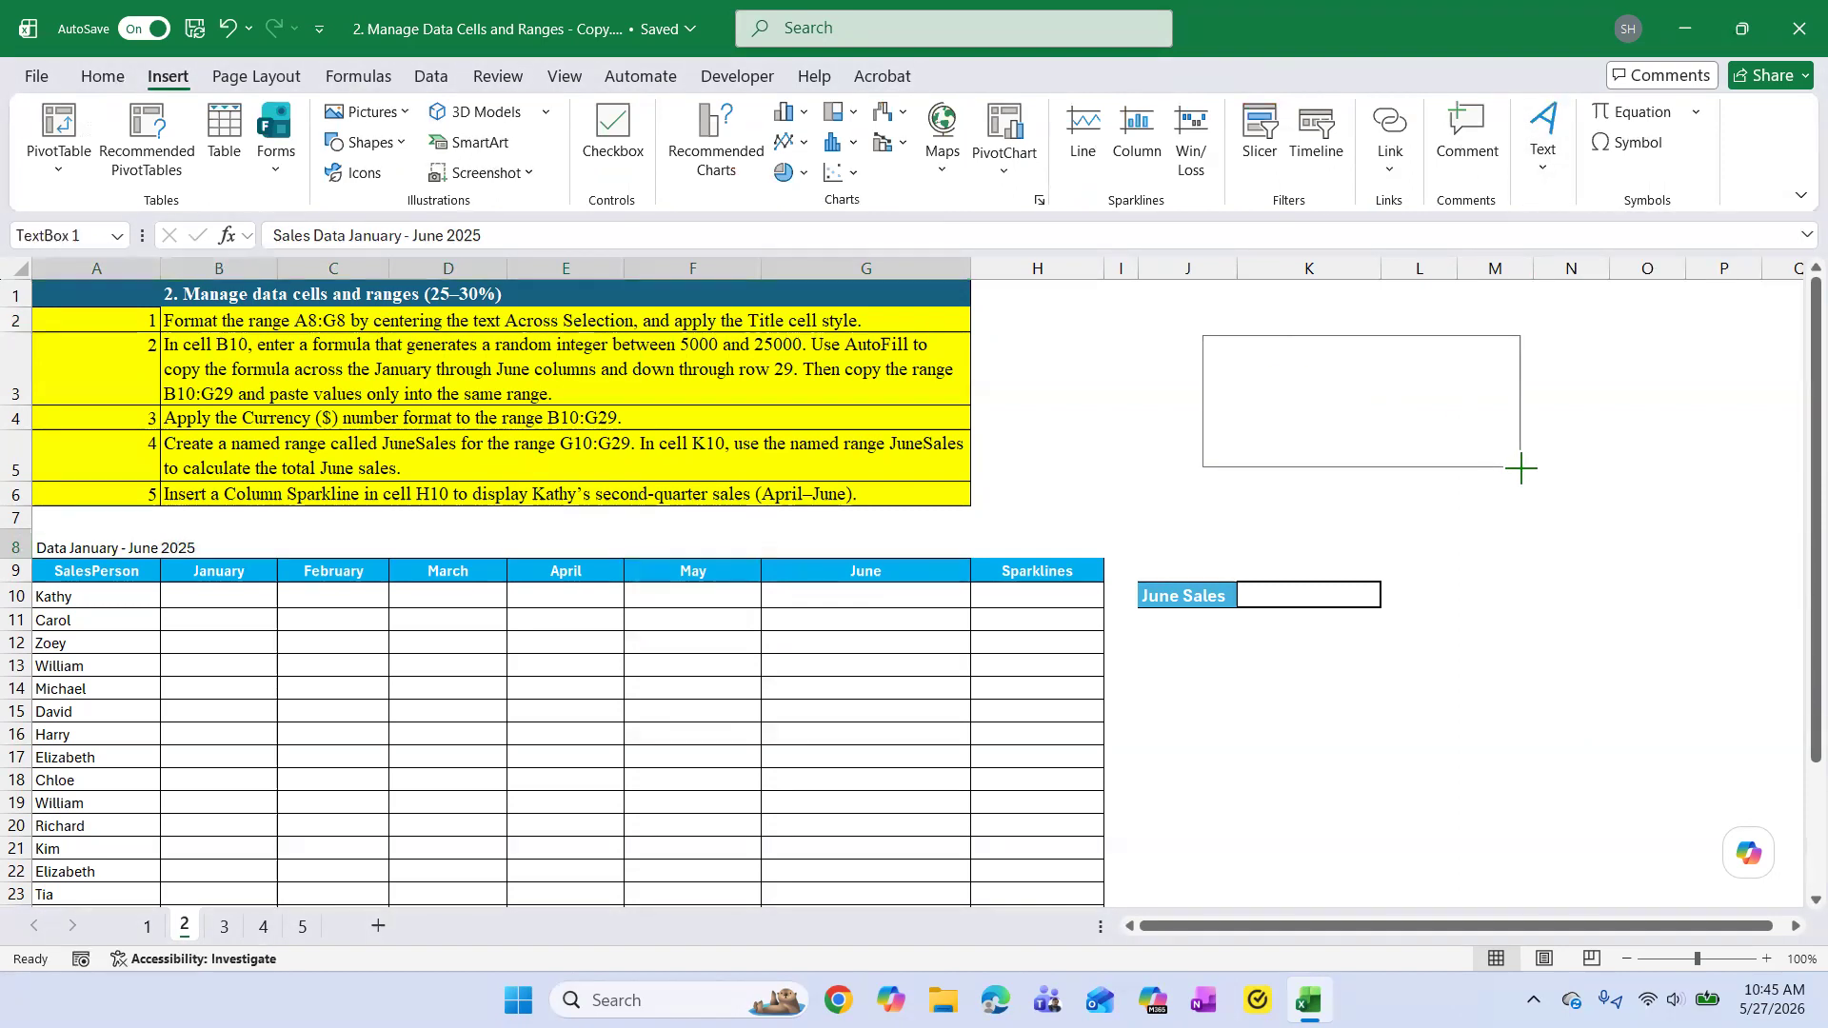
{"action": "type", "text": "Me"}
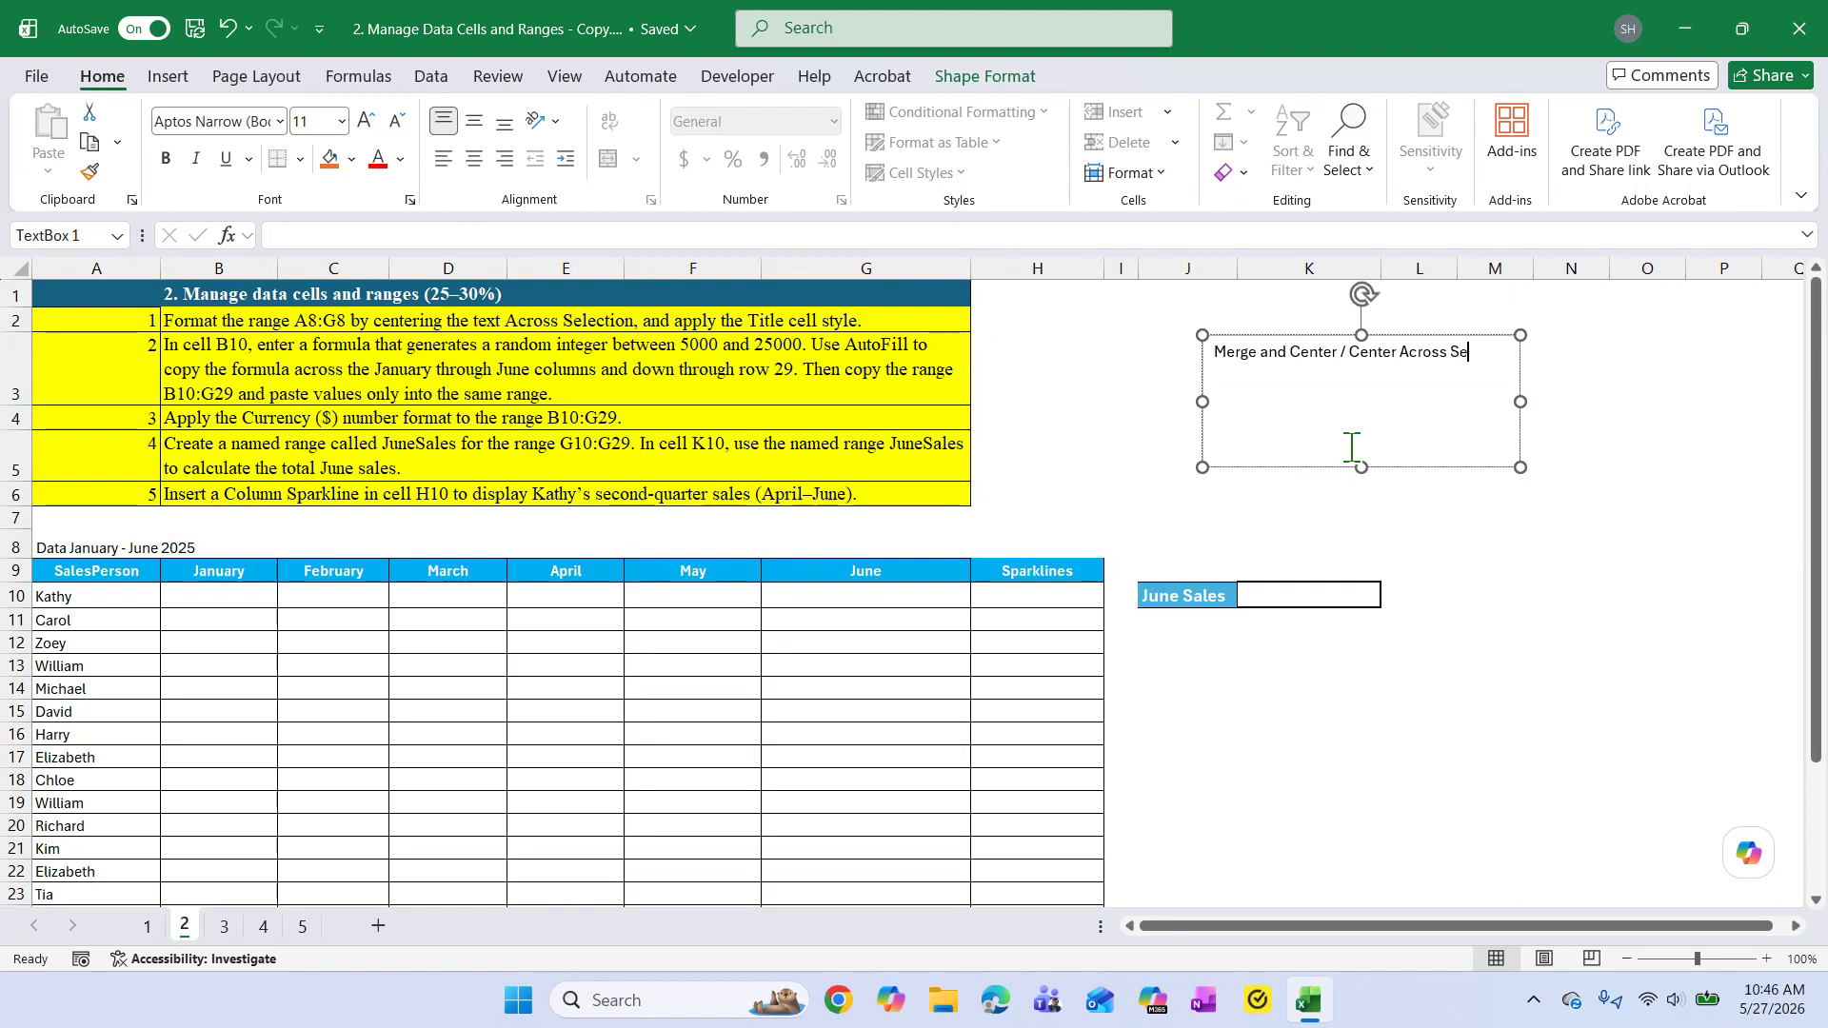
{"action": "type", "text": "n"}
{"action": "left_click", "coordinate": [1466, 488]}
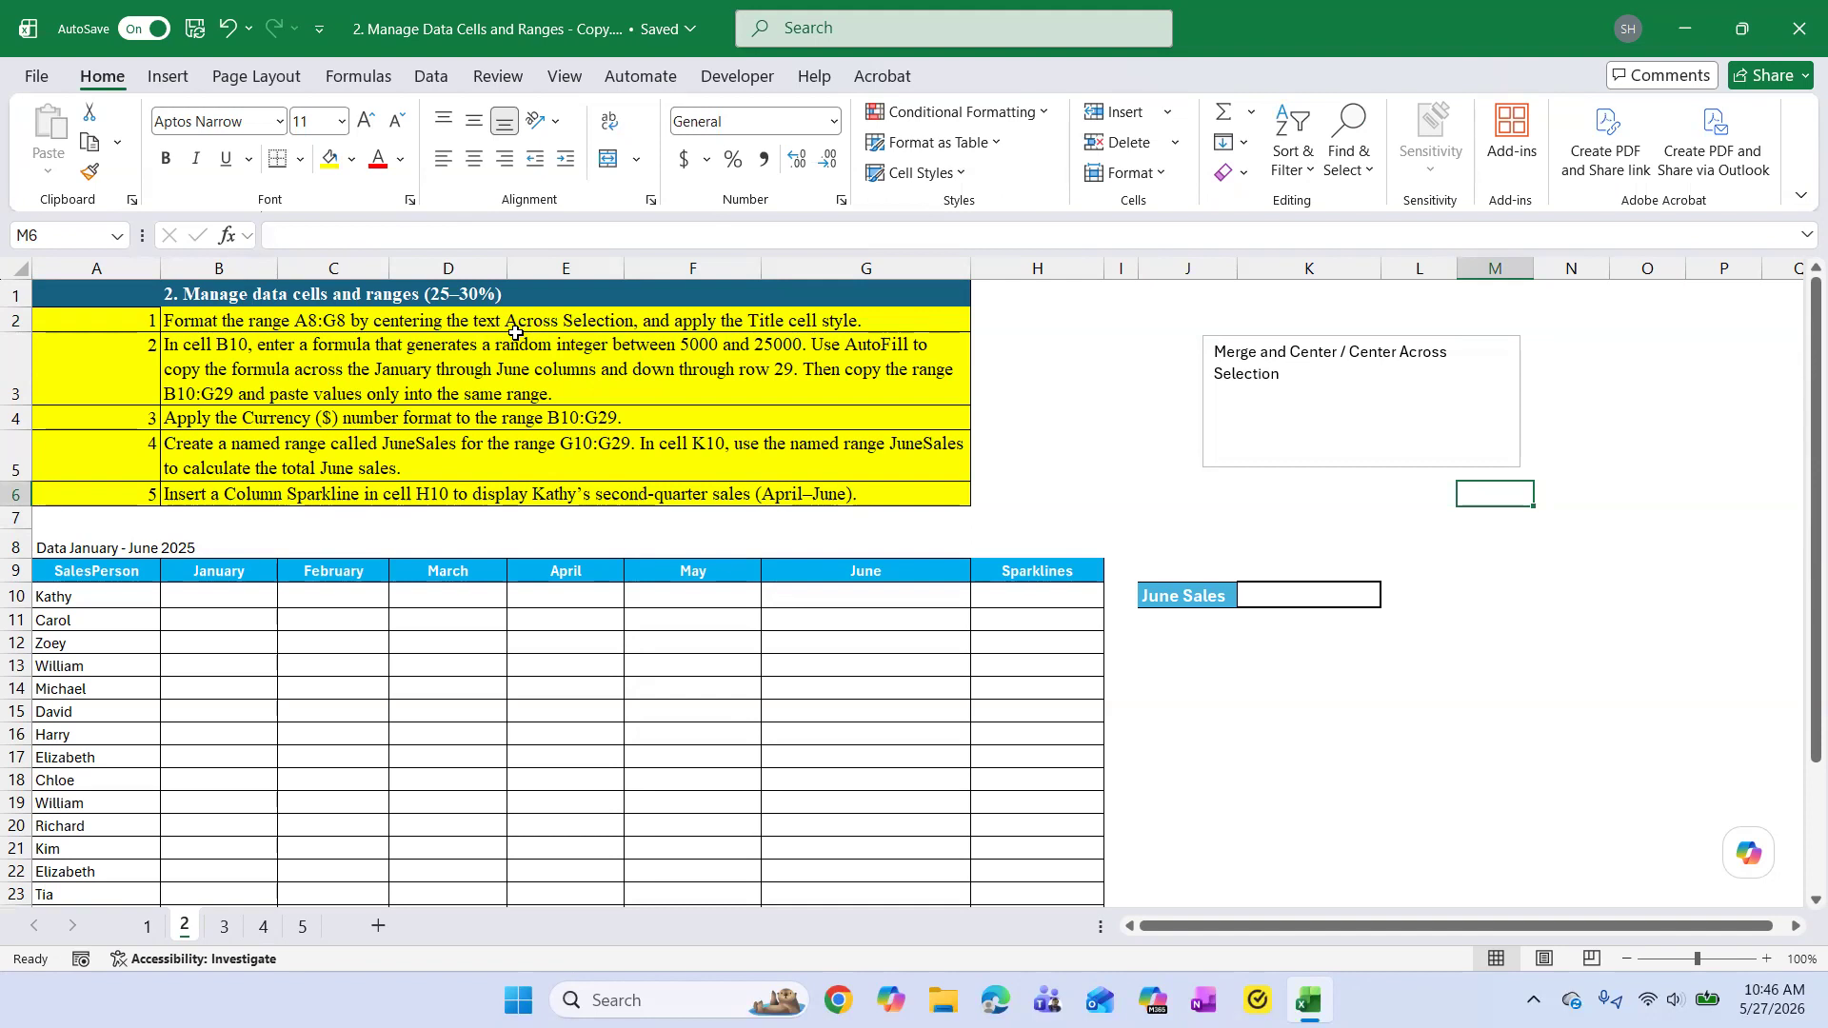
Apply the Center Across Selection horizontal alignment to the sales data title across A8:H8.
{"action": "left_click_drag", "start_coordinate": [76, 550], "coordinate": [1009, 547]}
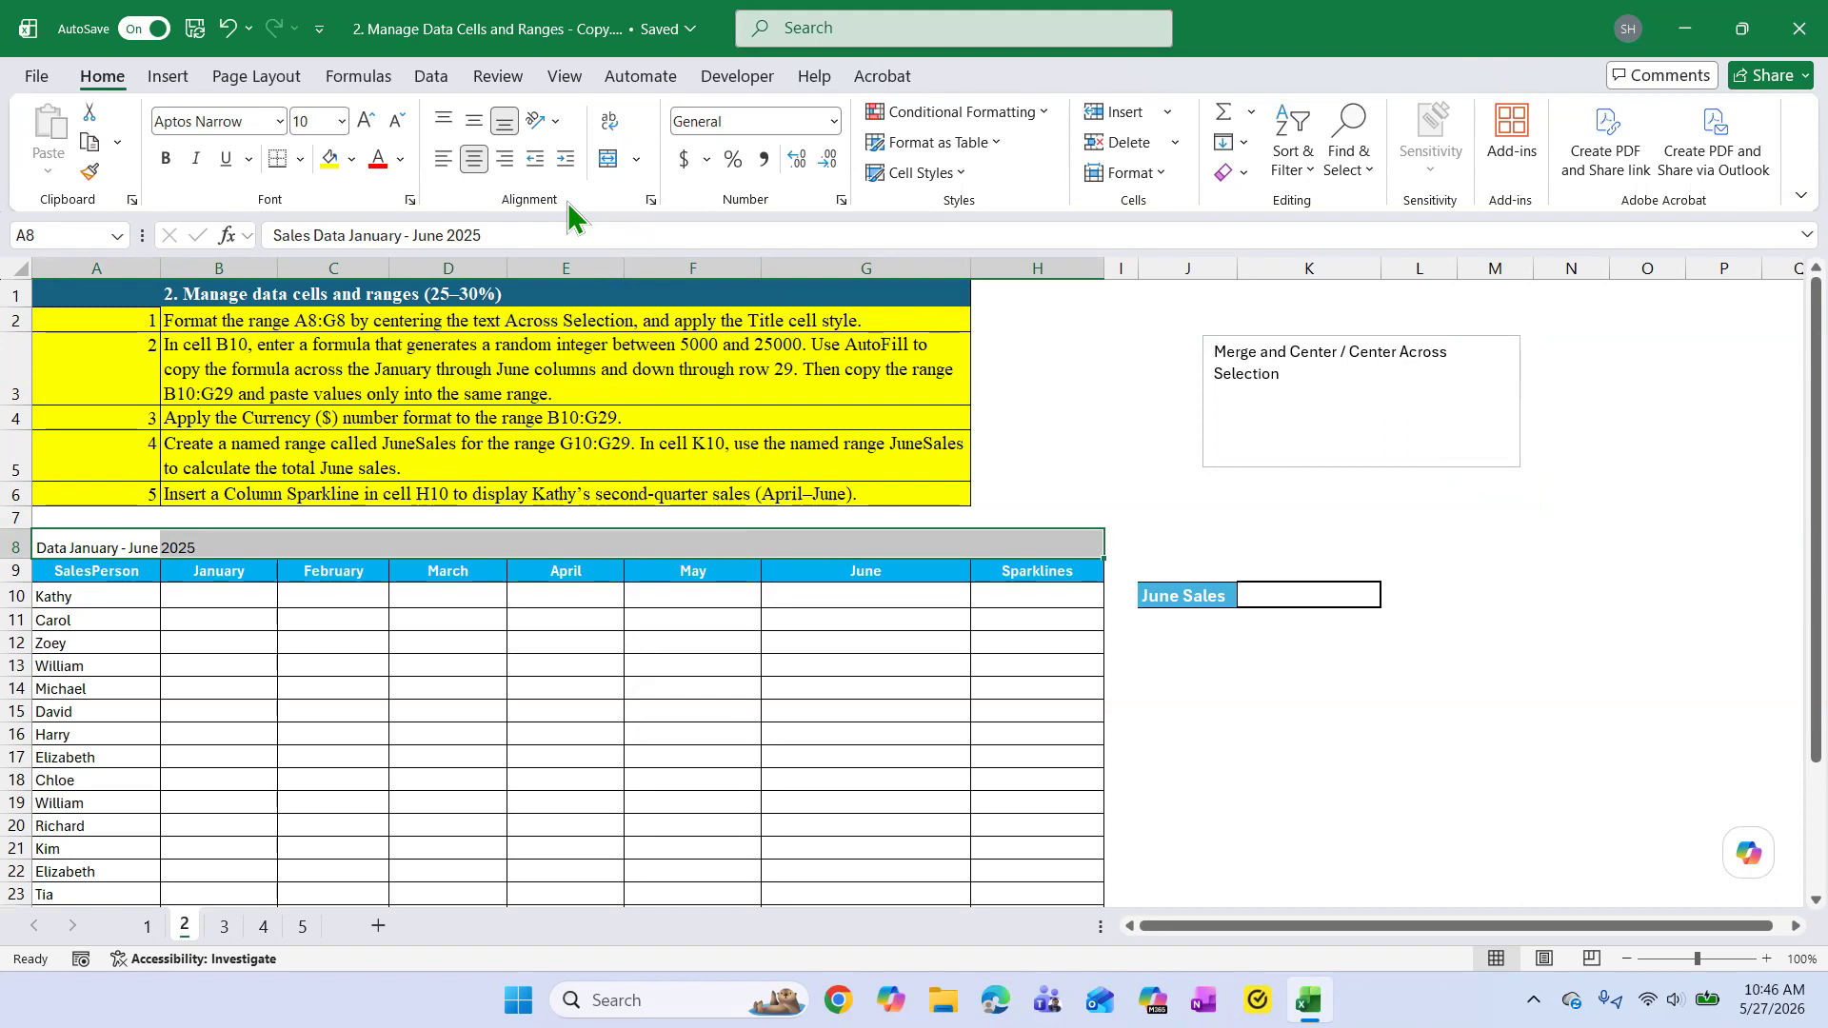
{"action": "left_click", "coordinate": [652, 200]}
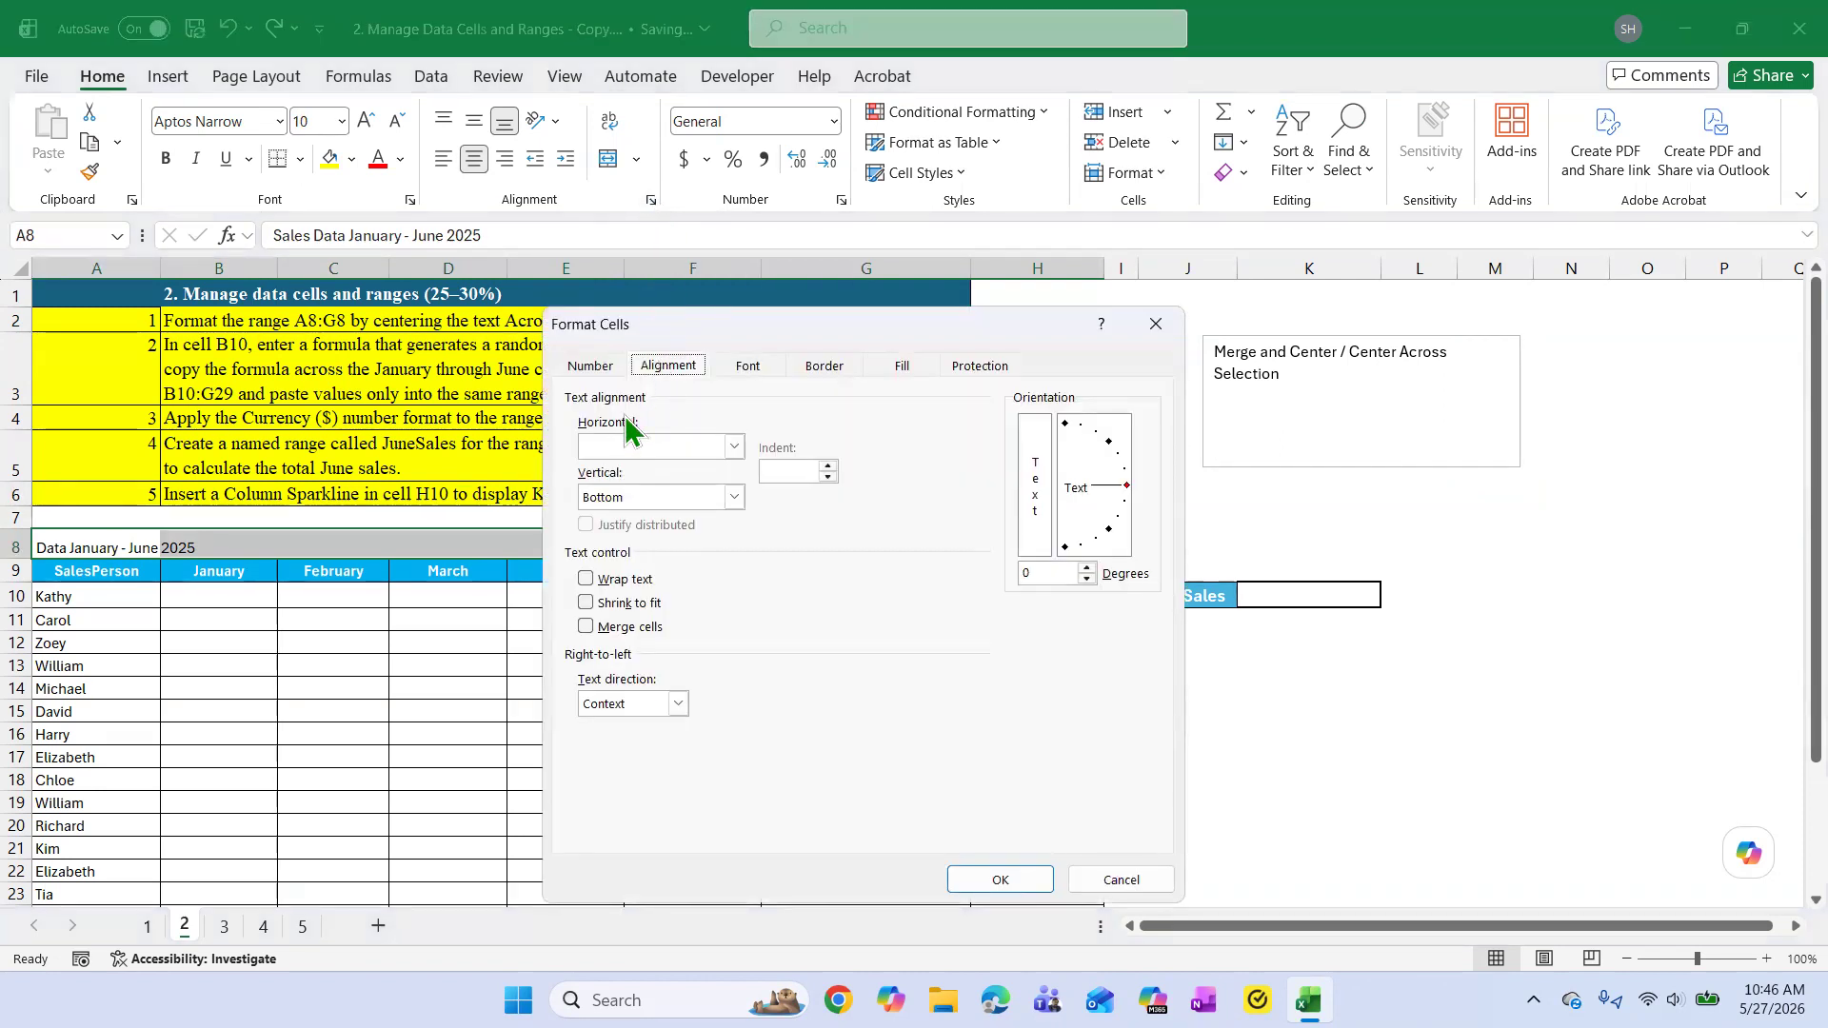
{"action": "left_click", "coordinate": [733, 446]}
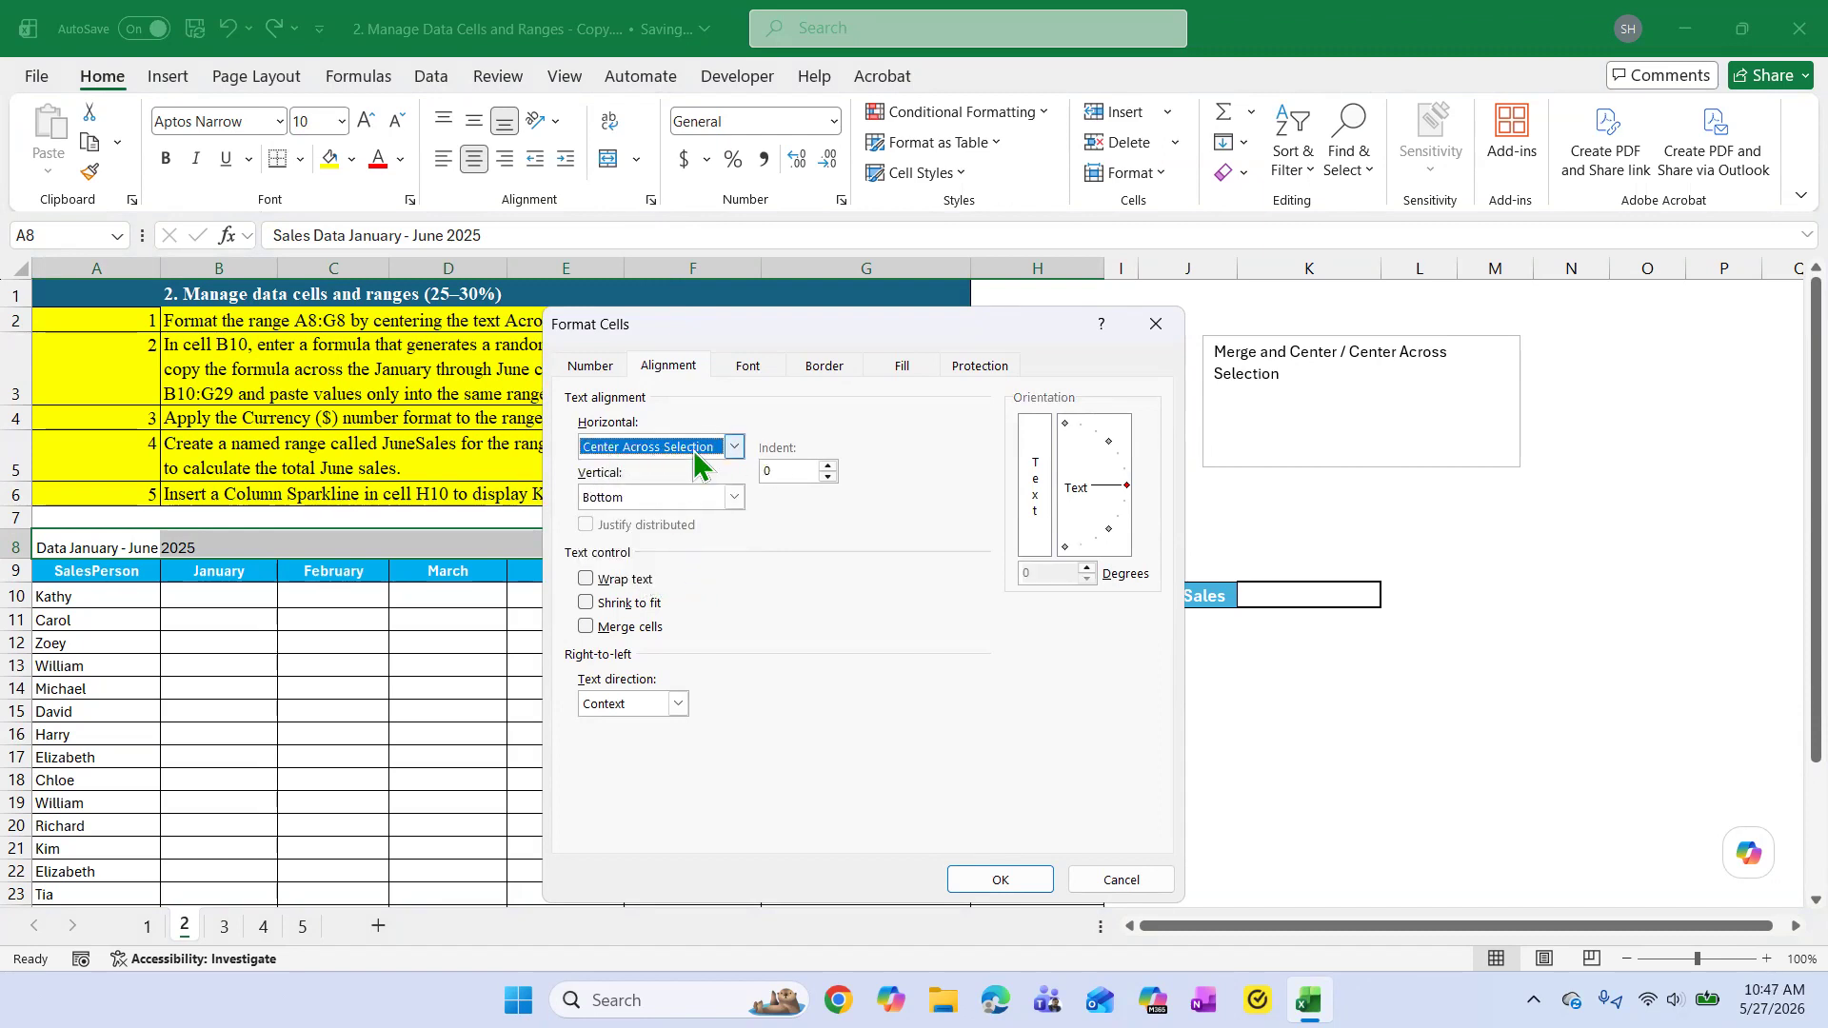
{"action": "left_click", "coordinate": [1000, 879]}
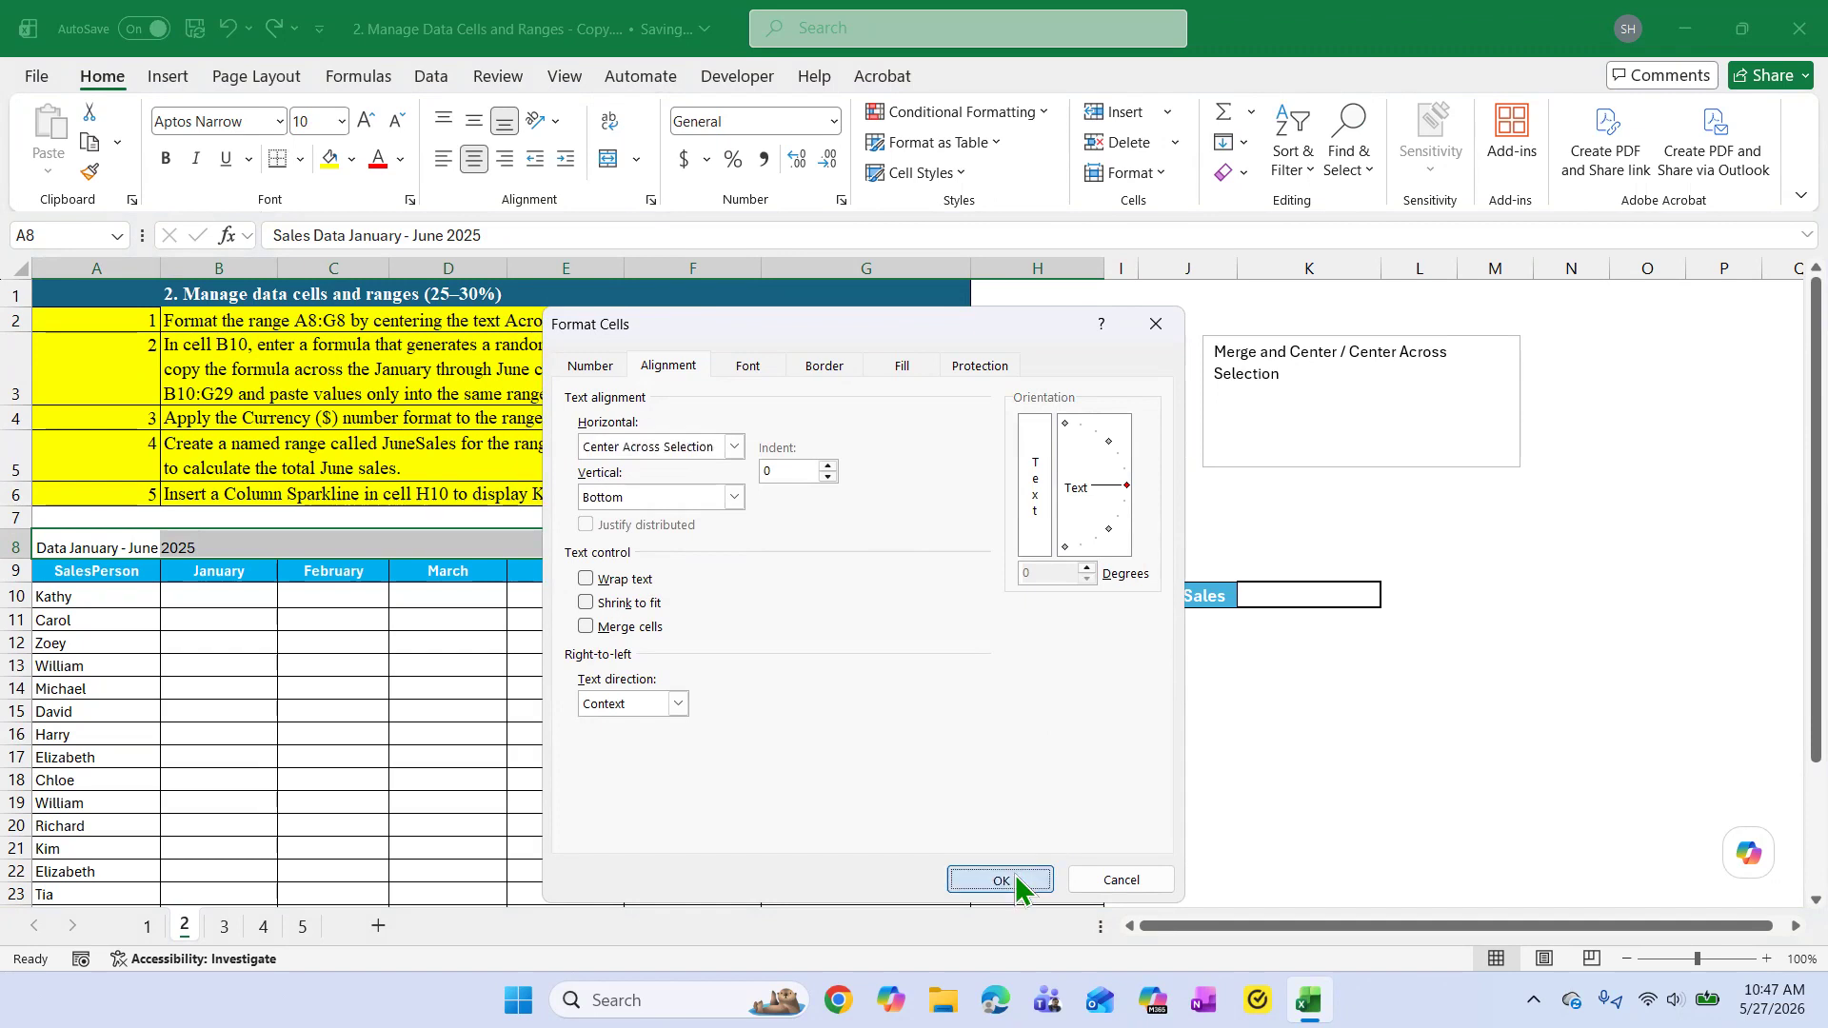
Select individual cells across row 8 to check whether the centered title's cells are merged.
{"action": "left_click", "coordinate": [371, 547]}
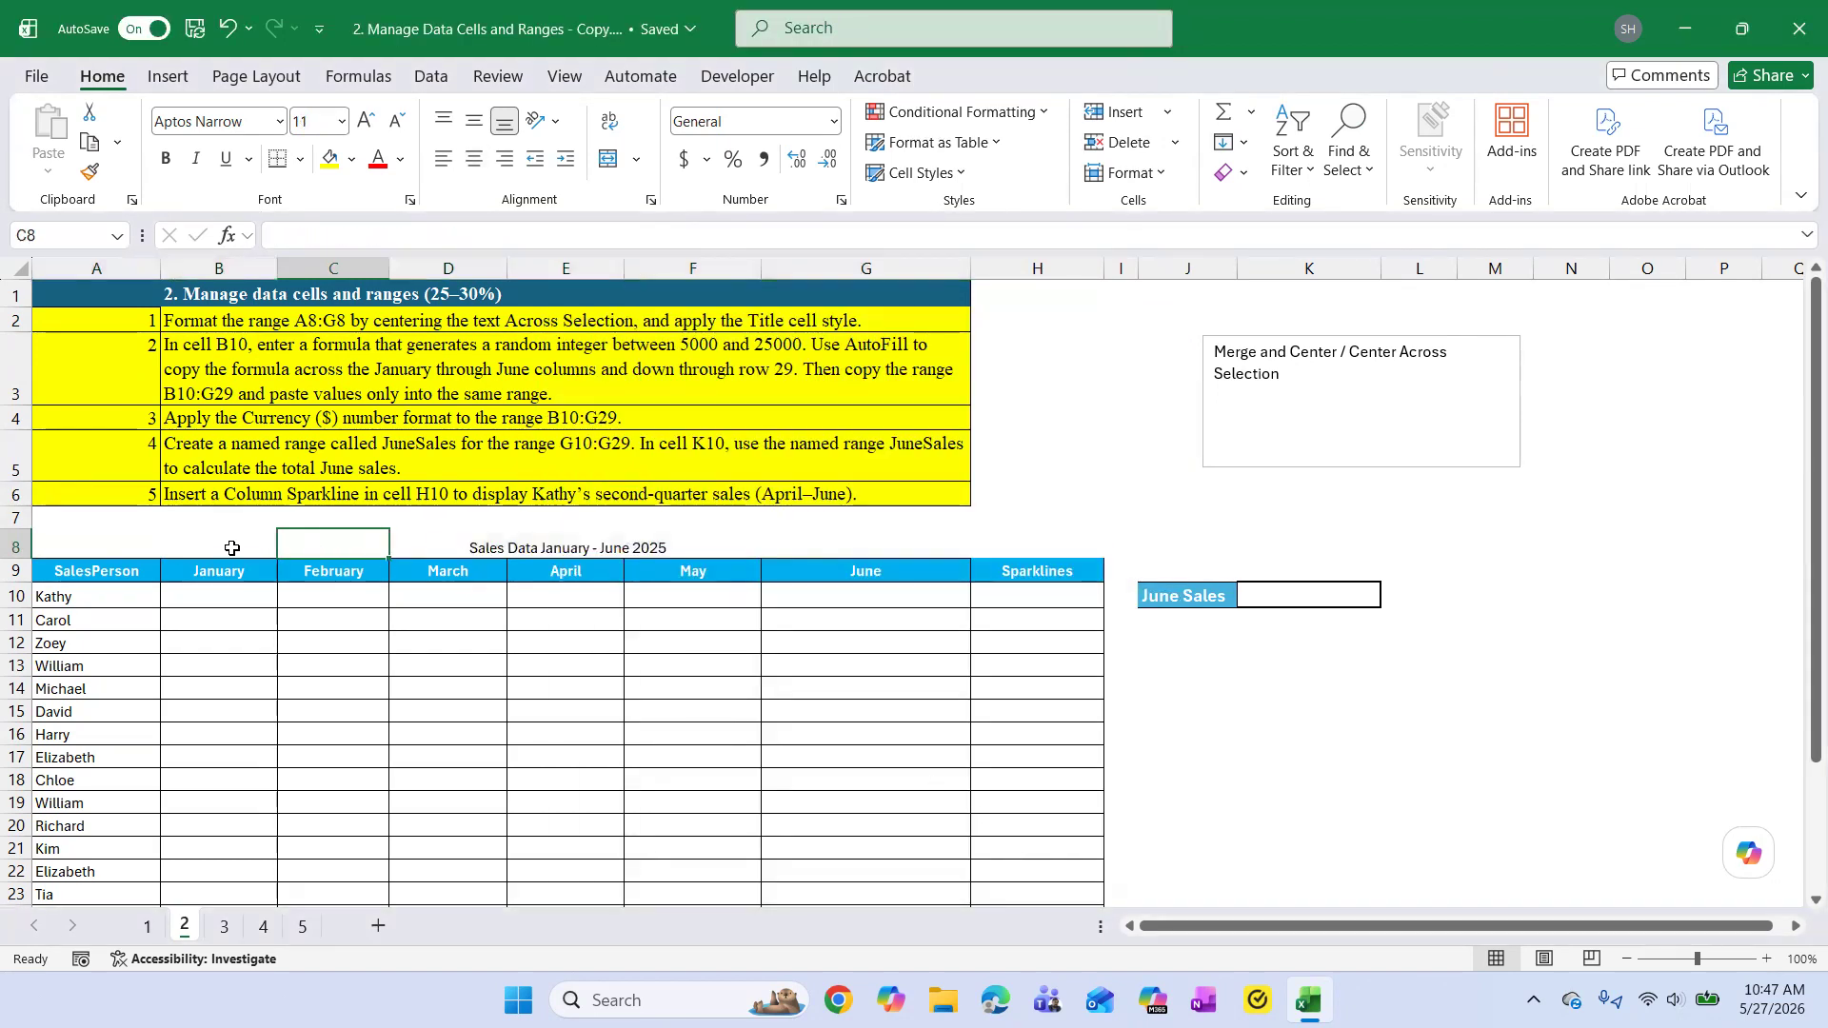
{"action": "left_click", "coordinate": [615, 549]}
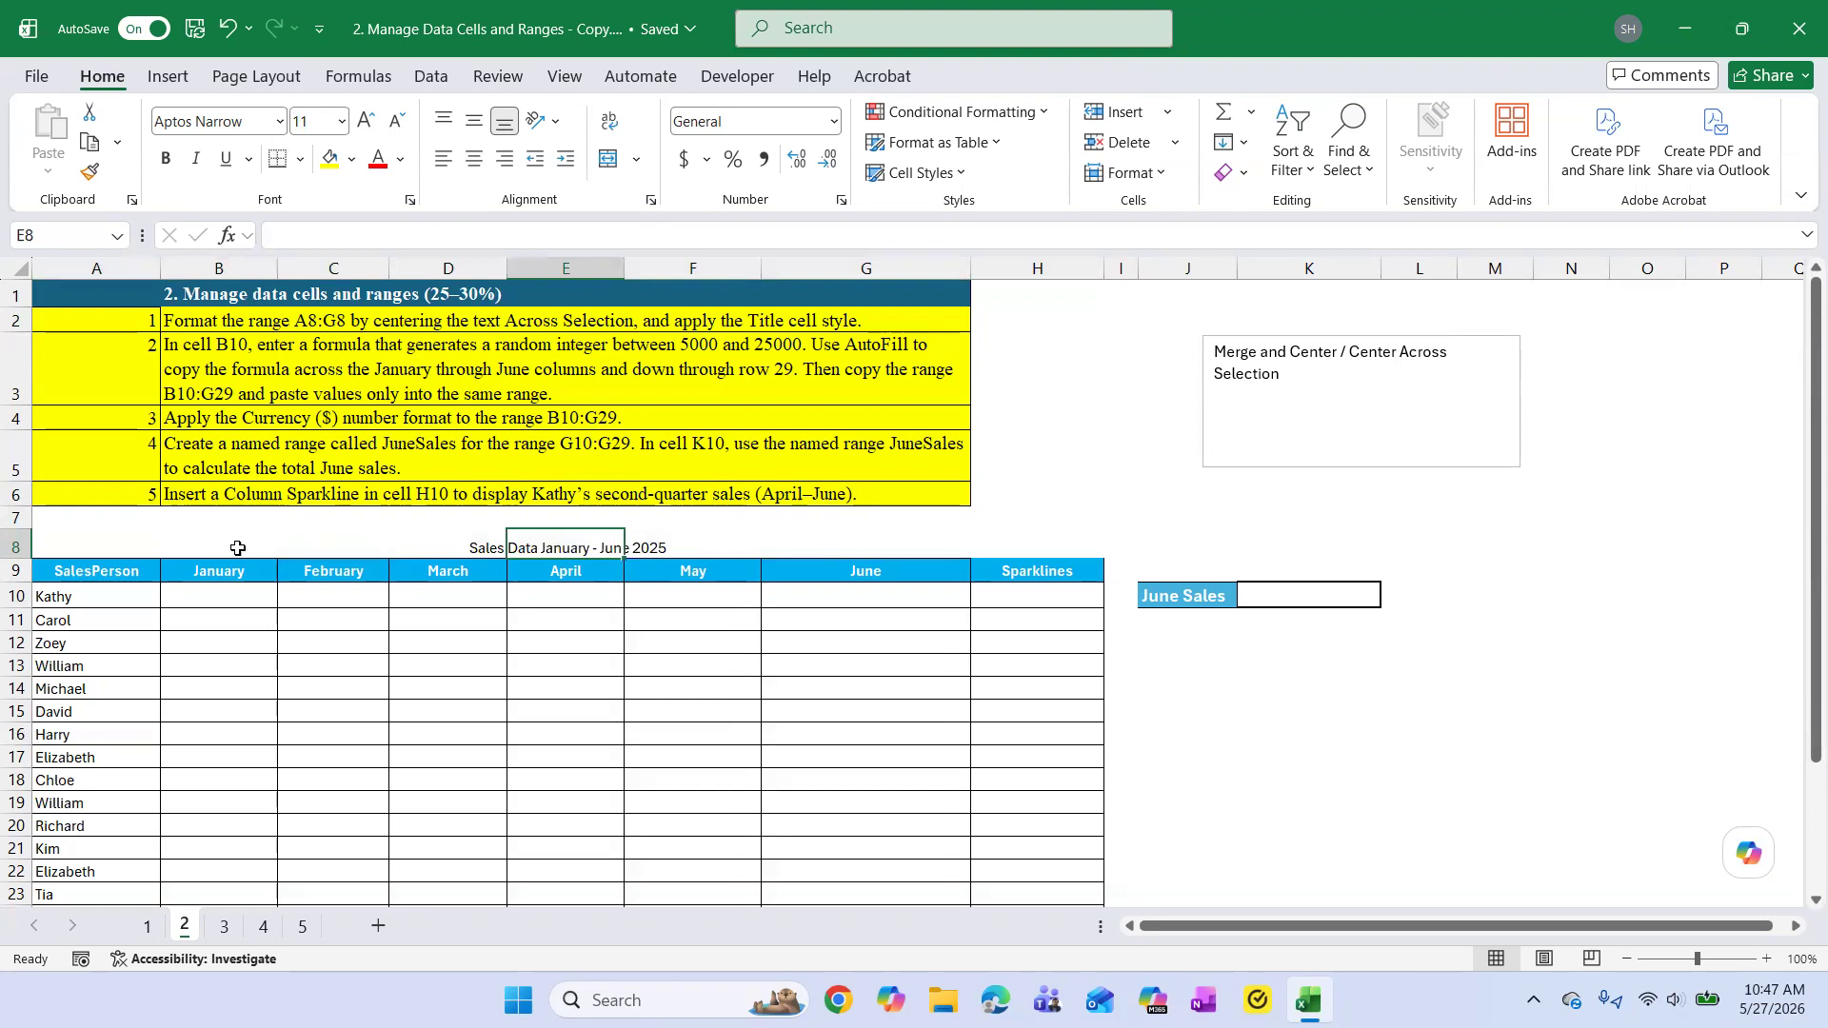
{"action": "left_click_drag", "start_coordinate": [106, 544], "coordinate": [209, 544]}
{"action": "left_click", "coordinate": [334, 546]}
{"action": "left_click", "coordinate": [786, 548]}
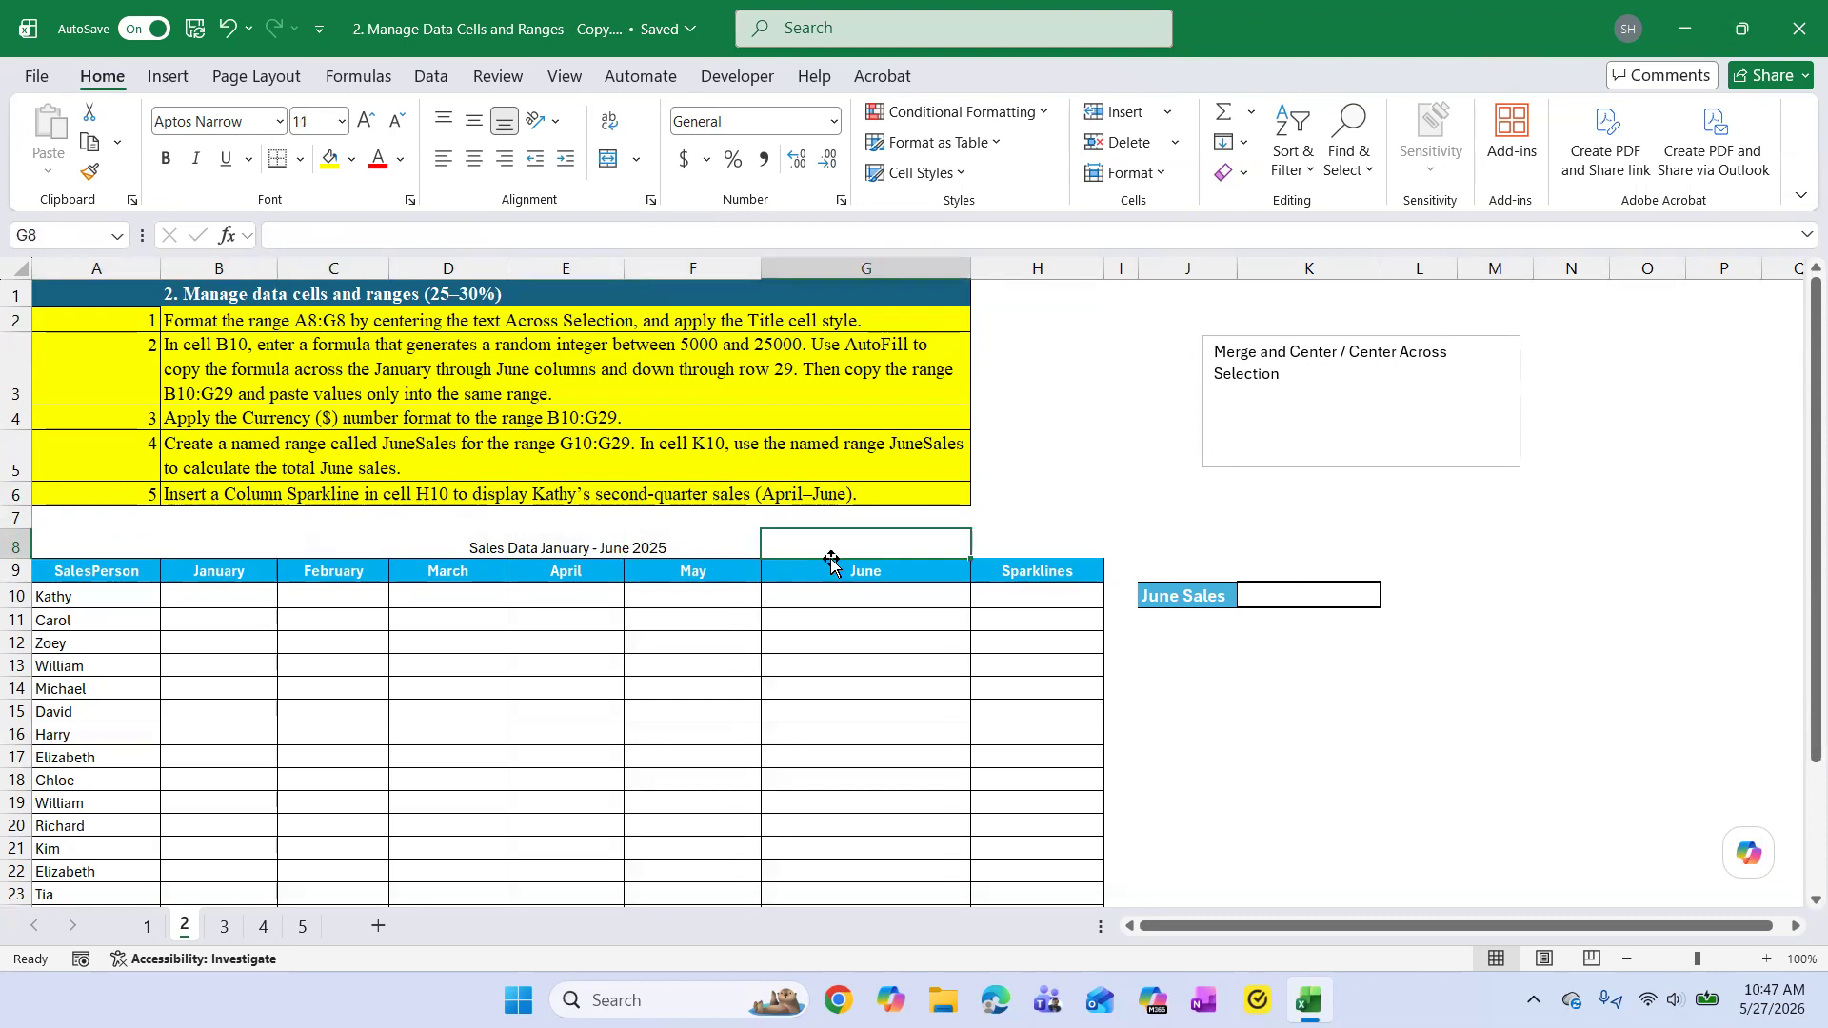
{"action": "left_click", "coordinate": [1023, 545]}
{"action": "left_click", "coordinate": [514, 551]}
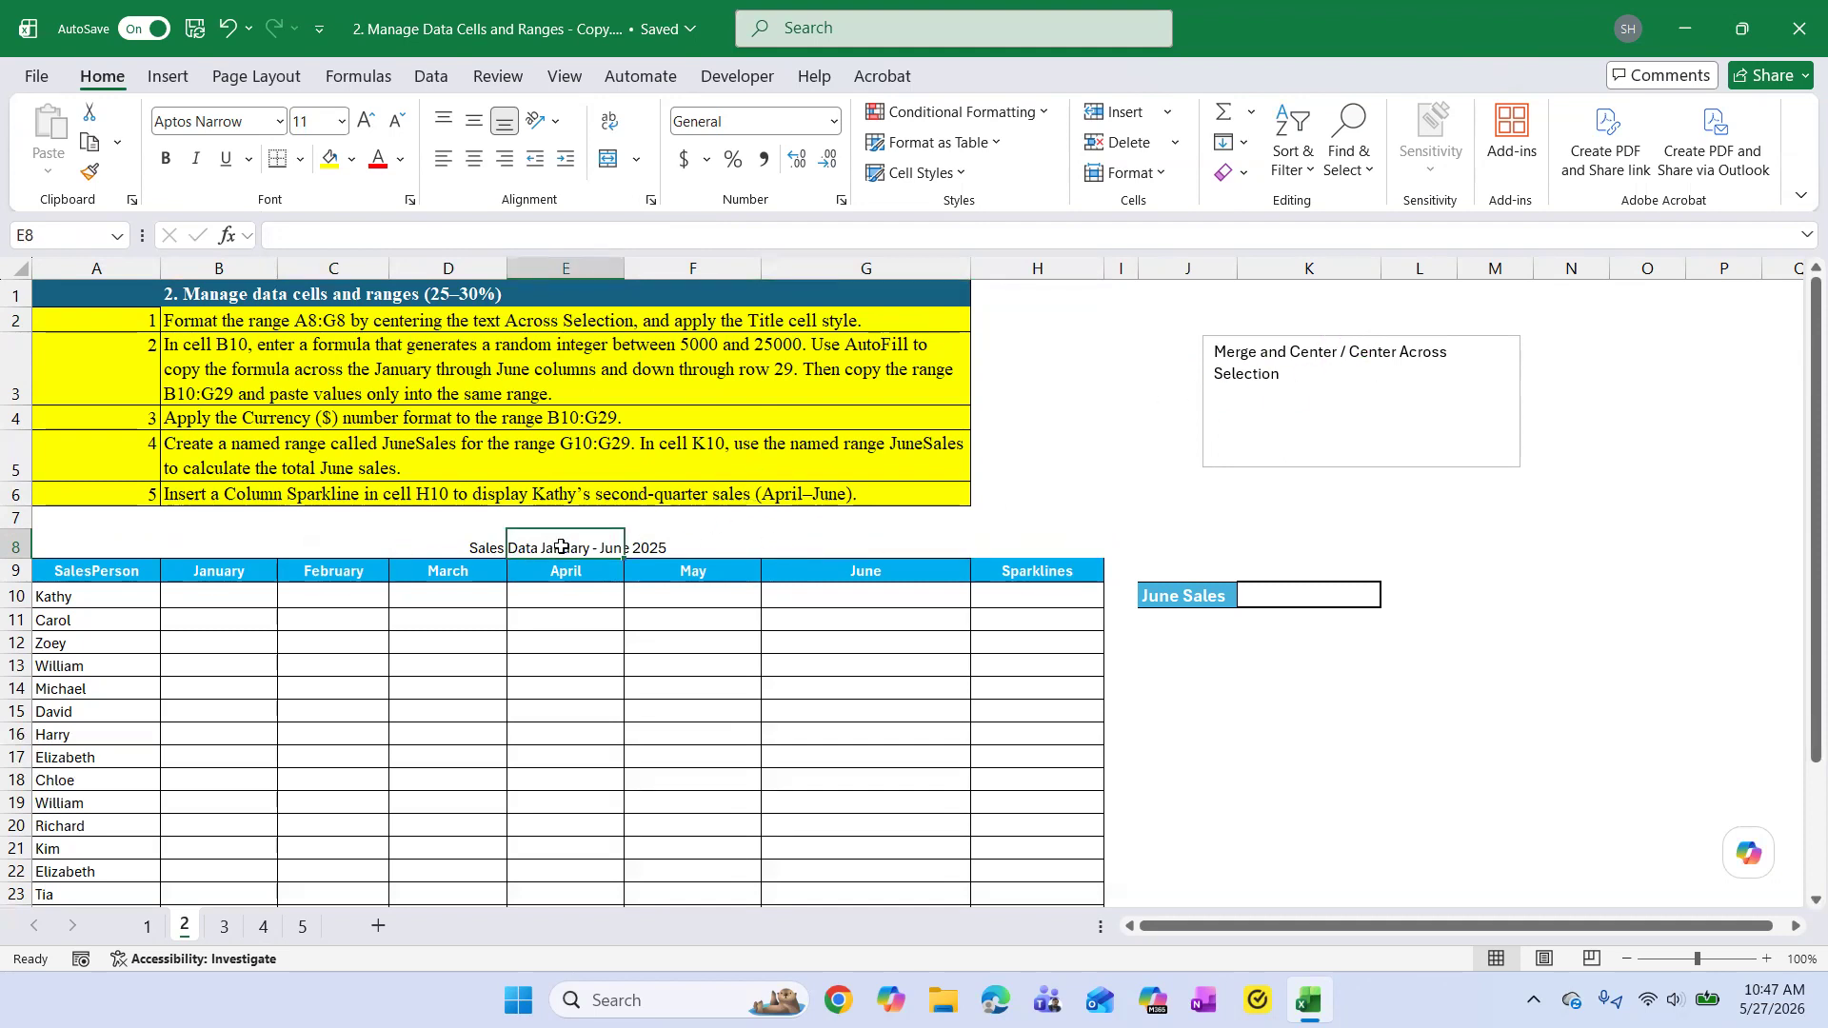
{"action": "left_click", "coordinate": [1540, 710]}
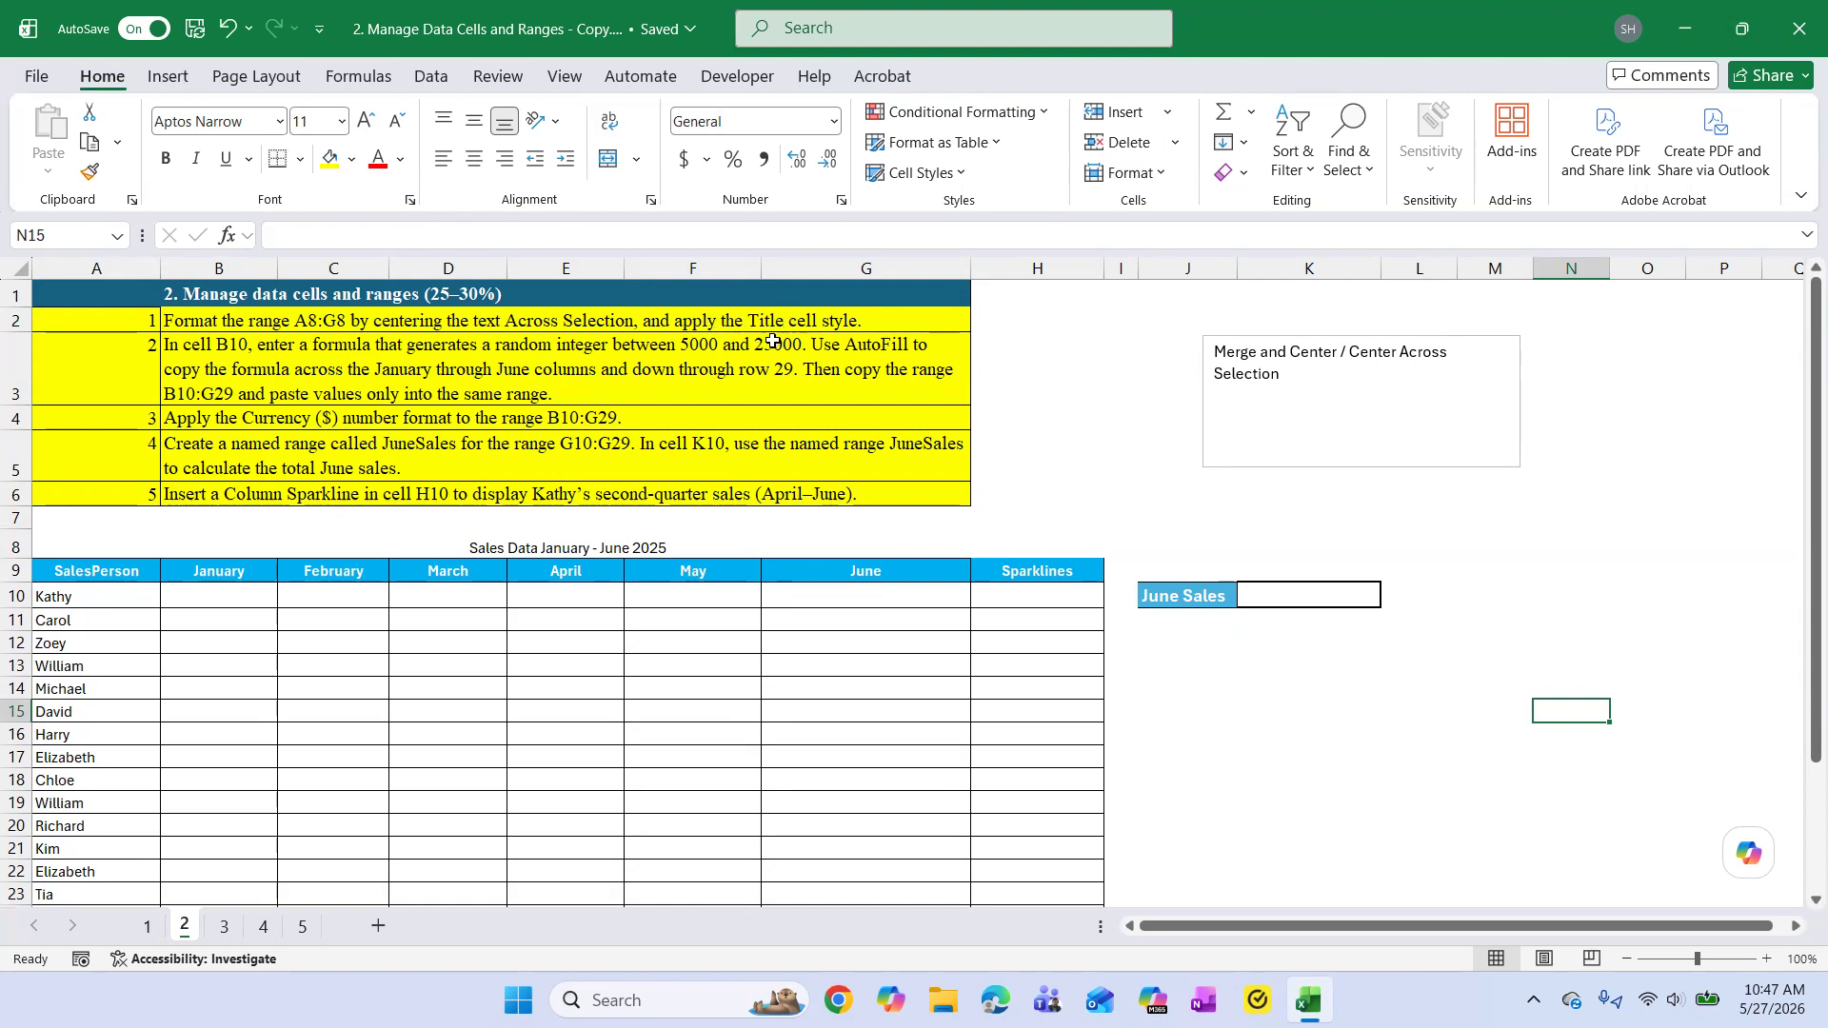
Apply the Title cell style to the sales data title across A8:H8.
{"action": "left_click", "coordinate": [479, 550]}
{"action": "left_click", "coordinate": [59, 545]}
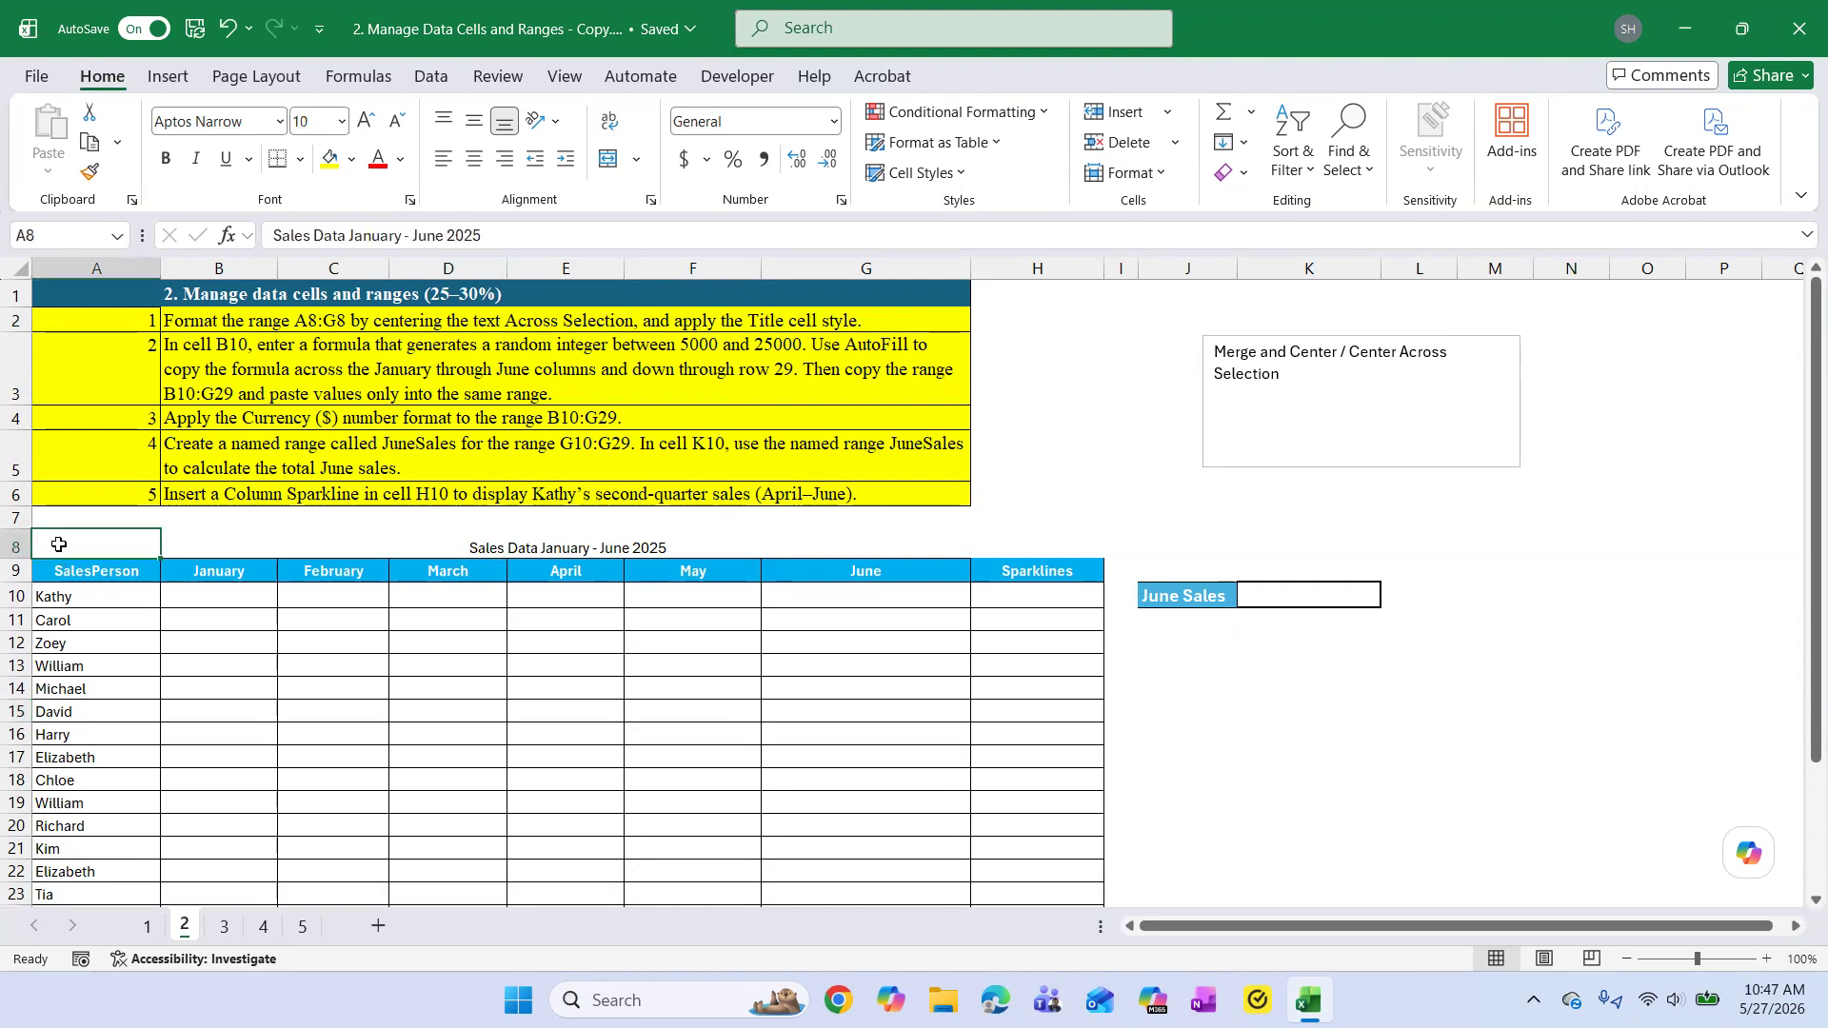
{"action": "left_click_drag", "start_coordinate": [105, 541], "coordinate": [998, 537]}
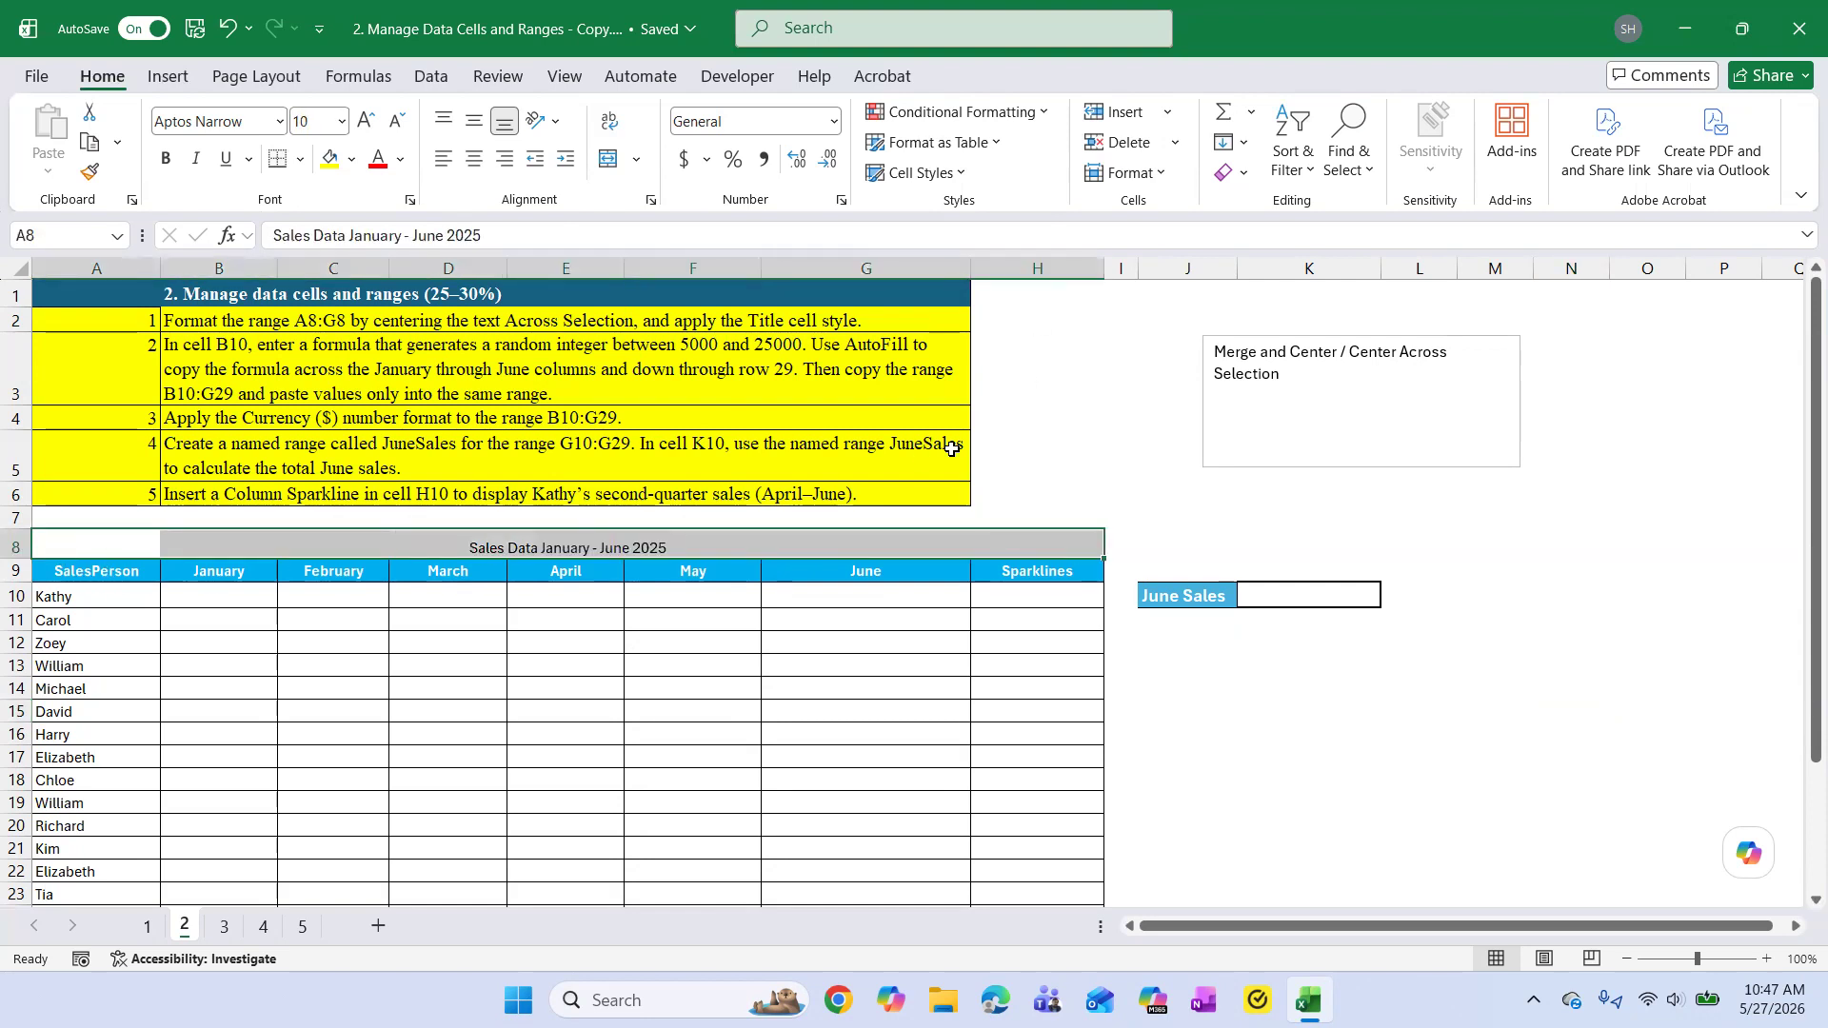
{"action": "left_click", "coordinate": [962, 176]}
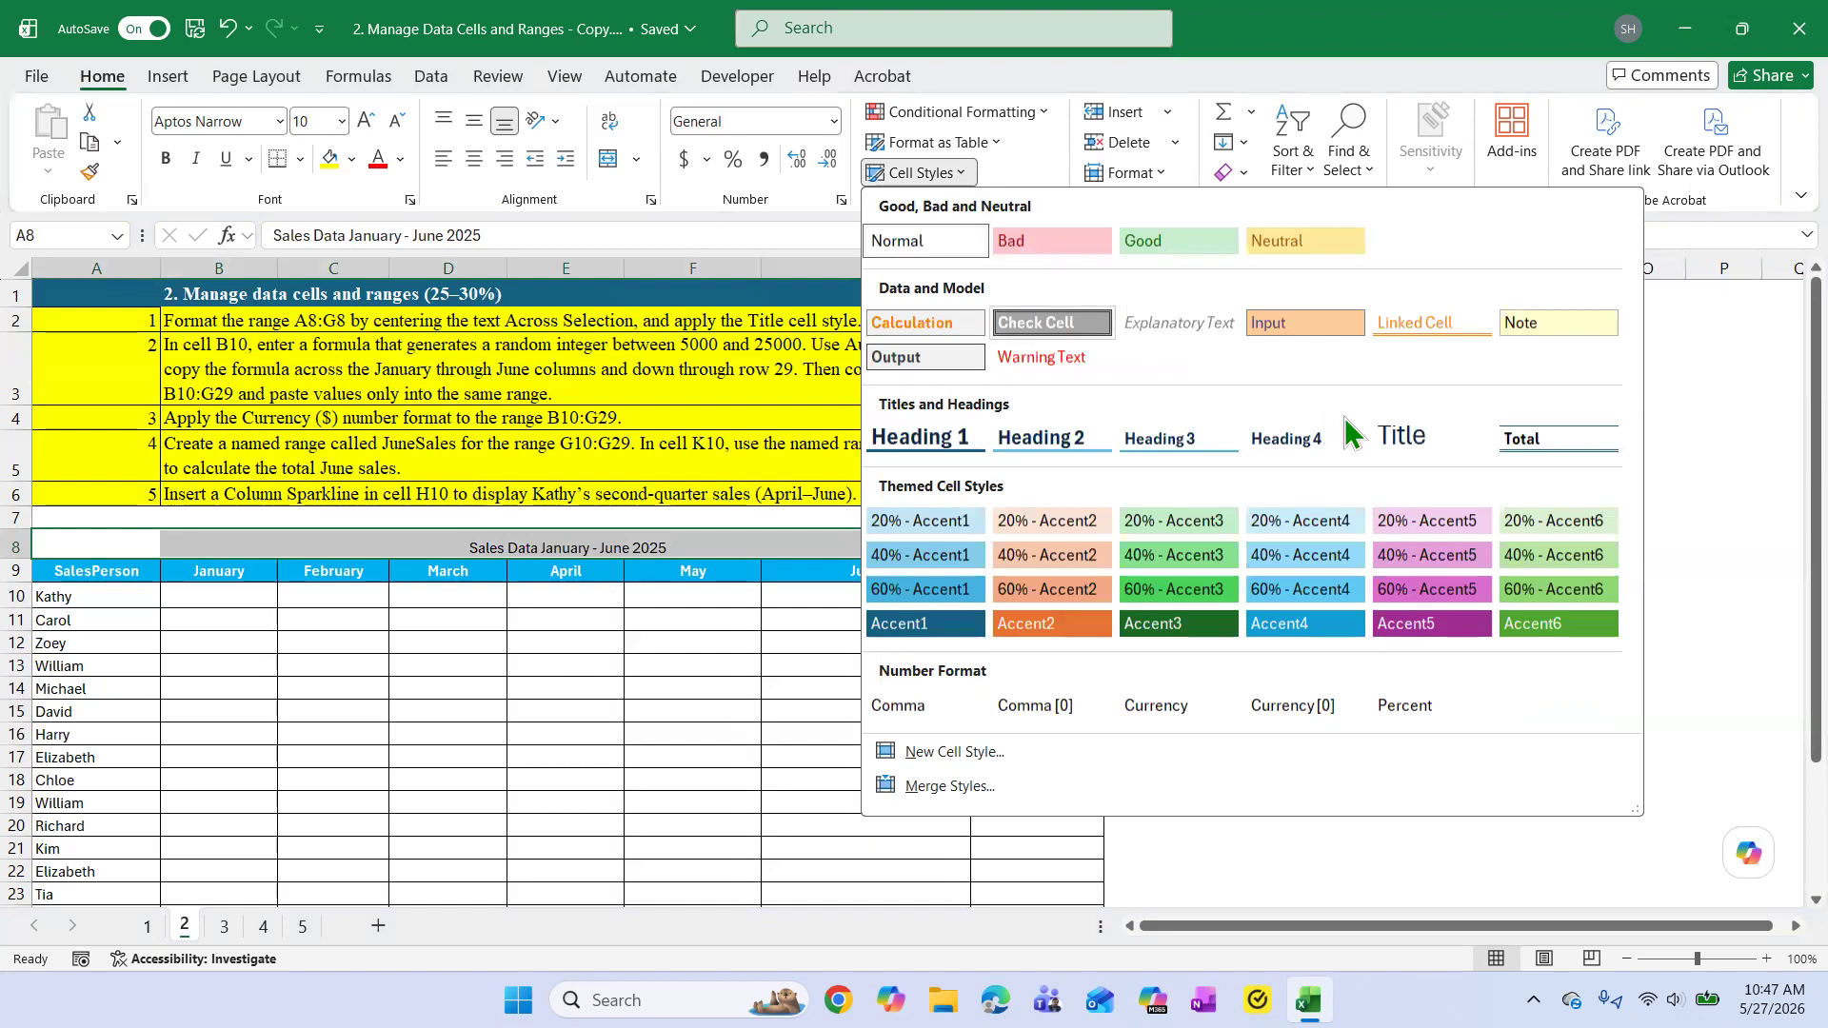
{"action": "left_click", "coordinate": [1416, 447]}
{"action": "left_click", "coordinate": [1632, 686]}
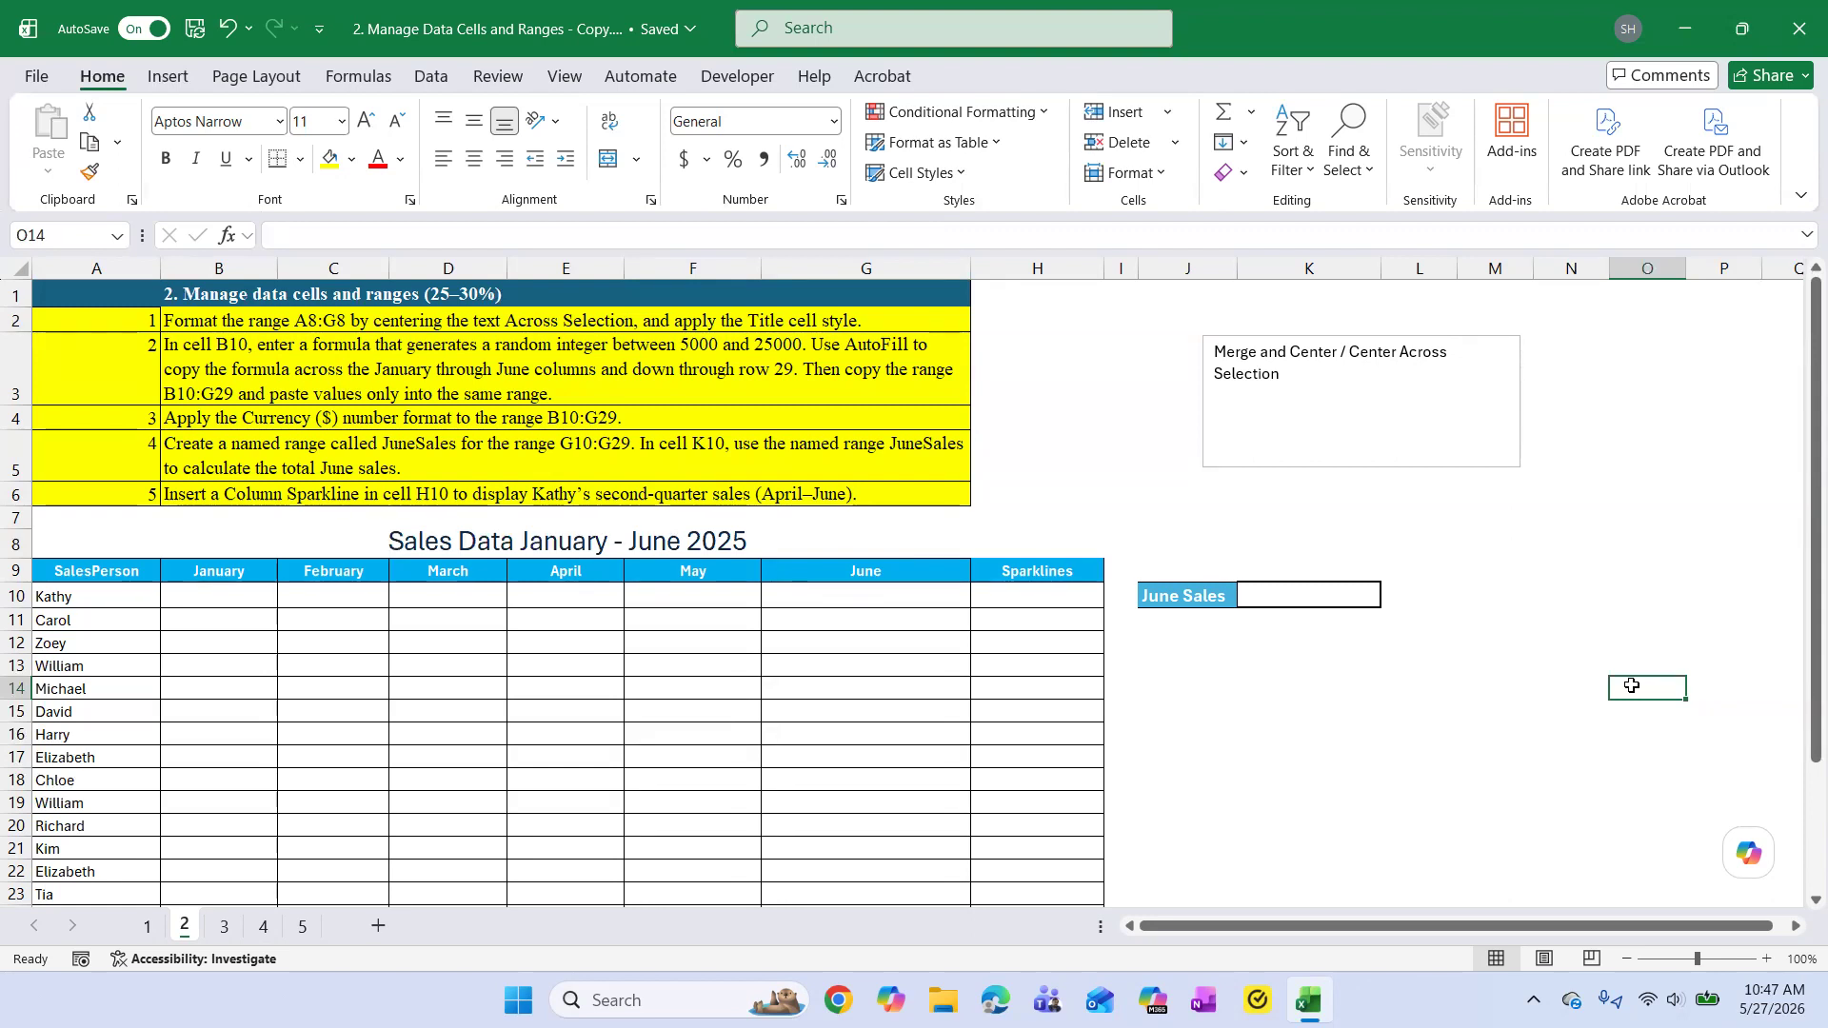
Read task 2's instructions in B3 about generating random integers and pasting values in the monthly sales range.
{"action": "left_click", "coordinate": [267, 376]}
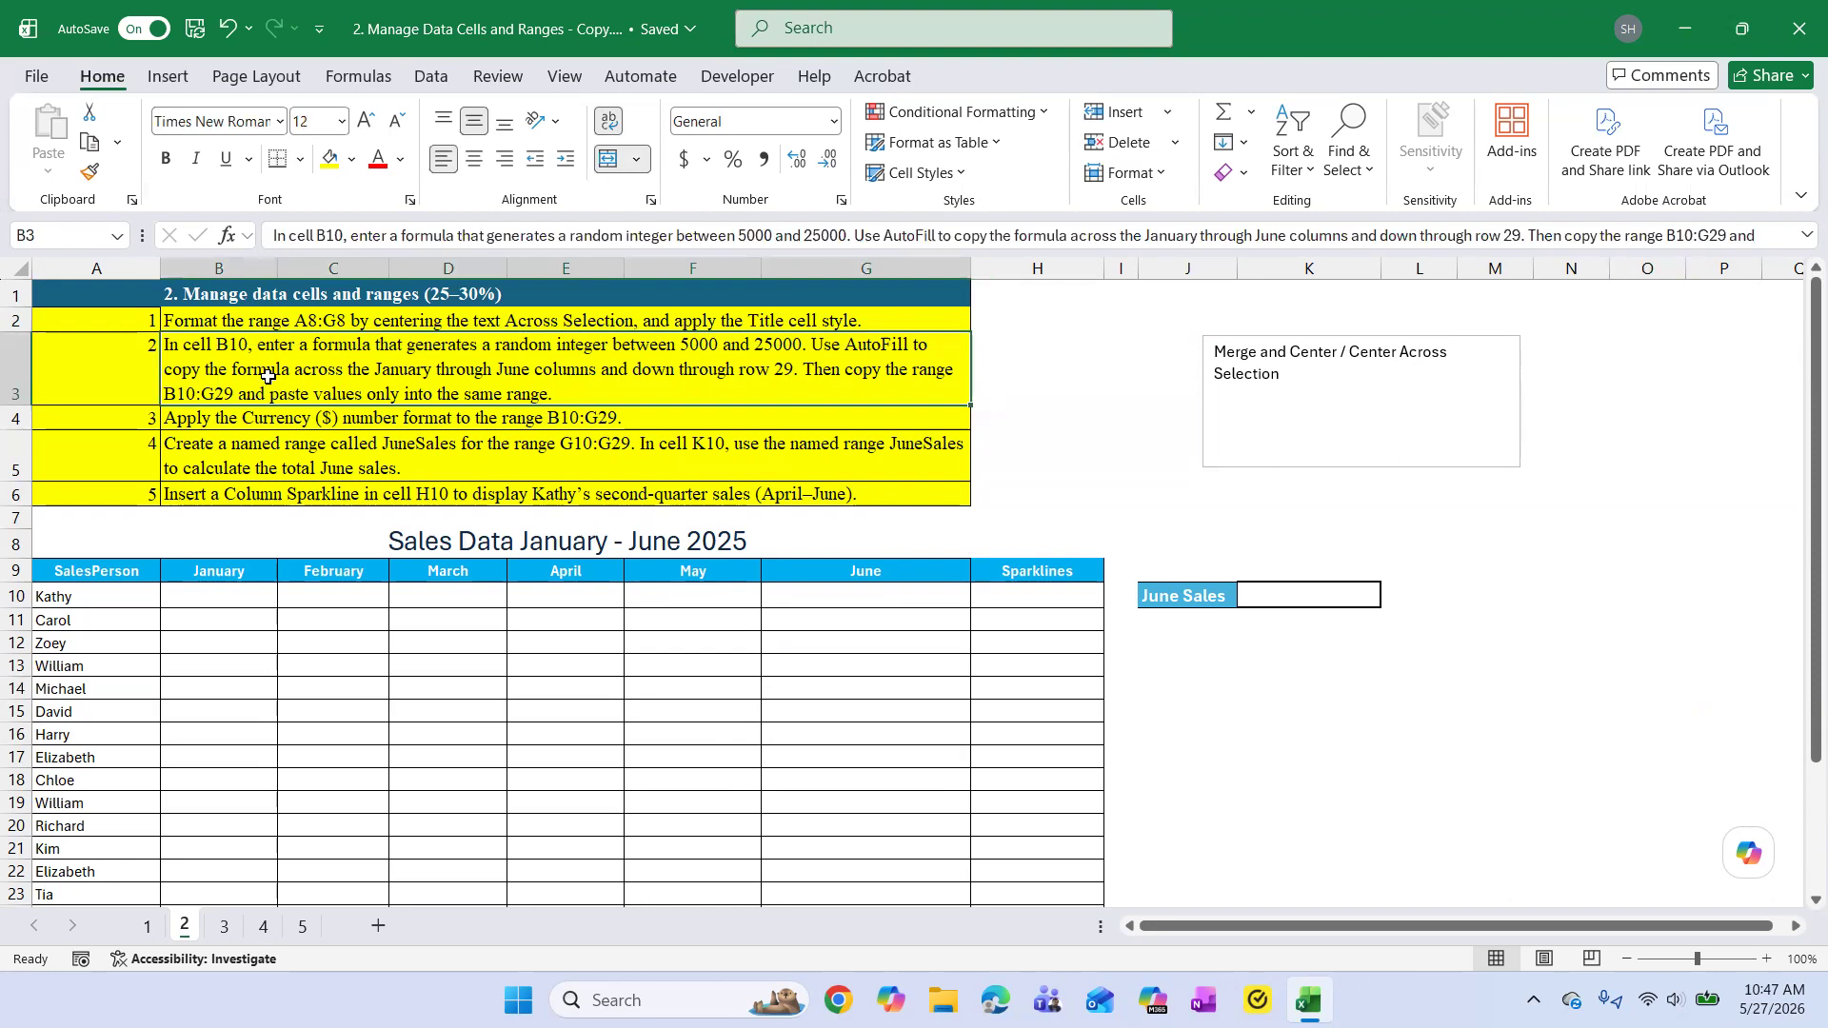
{"action": "left_click", "coordinate": [1588, 569]}
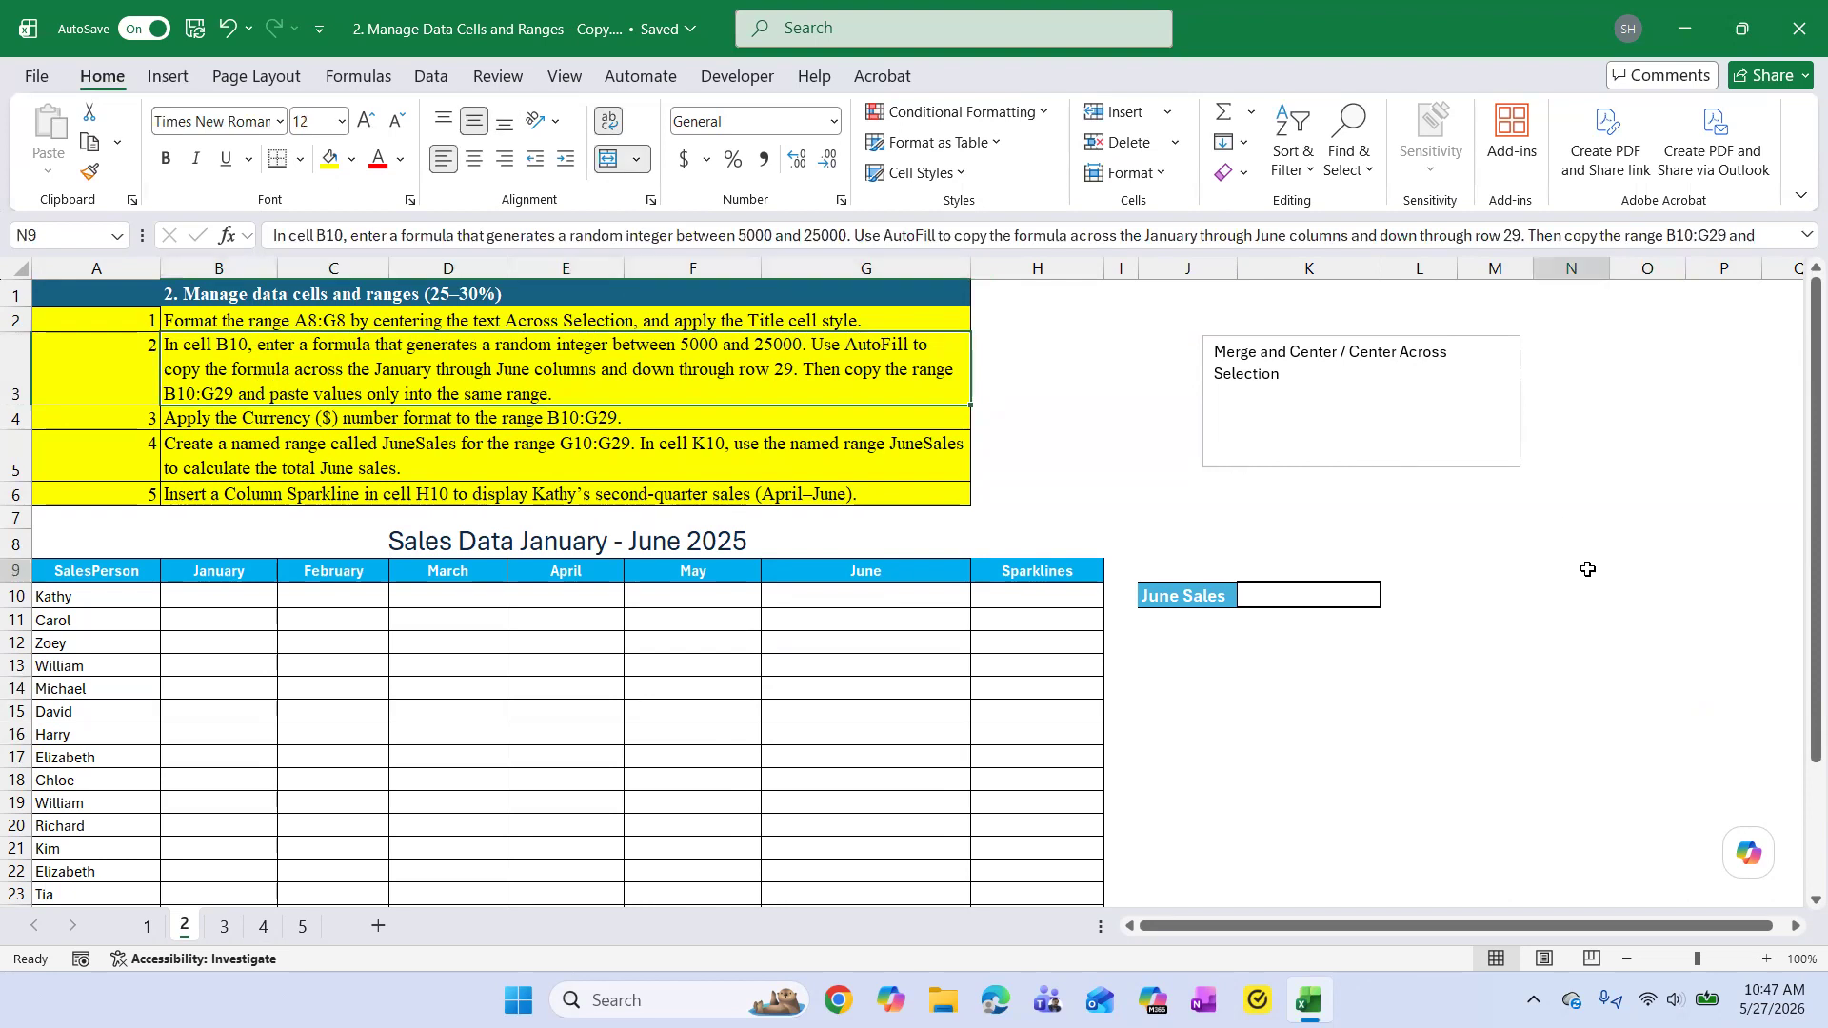